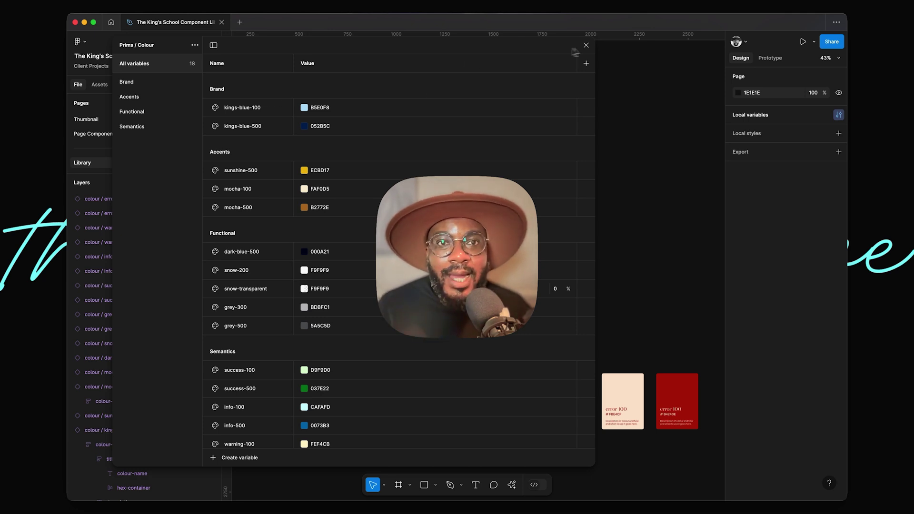
Step: Close the variables window and place the Kings 500 and Mocha 500 cards close beside their matching 100 cards, at X about 605 and 883
{"action": "left_click", "coordinate": [586, 45]}
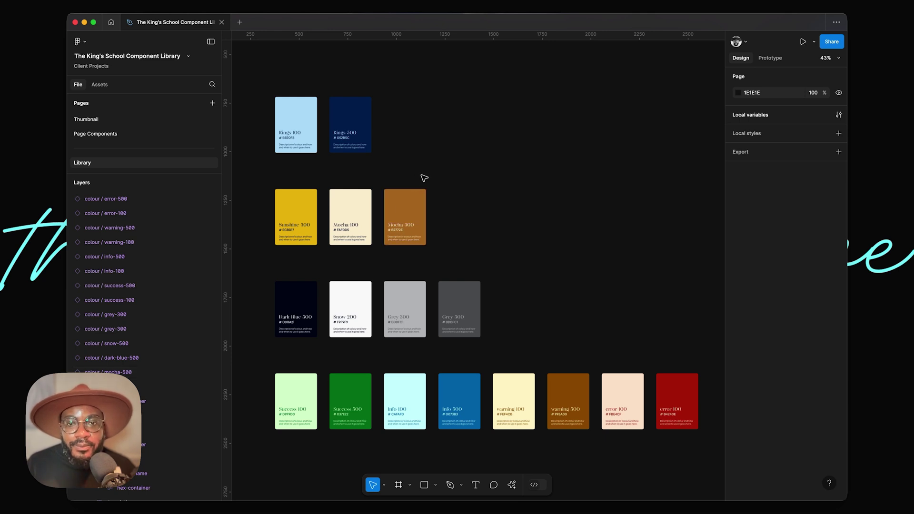
{"action": "scroll", "coordinate": [421, 173], "scroll_direction": "down", "scroll_amount": 3}
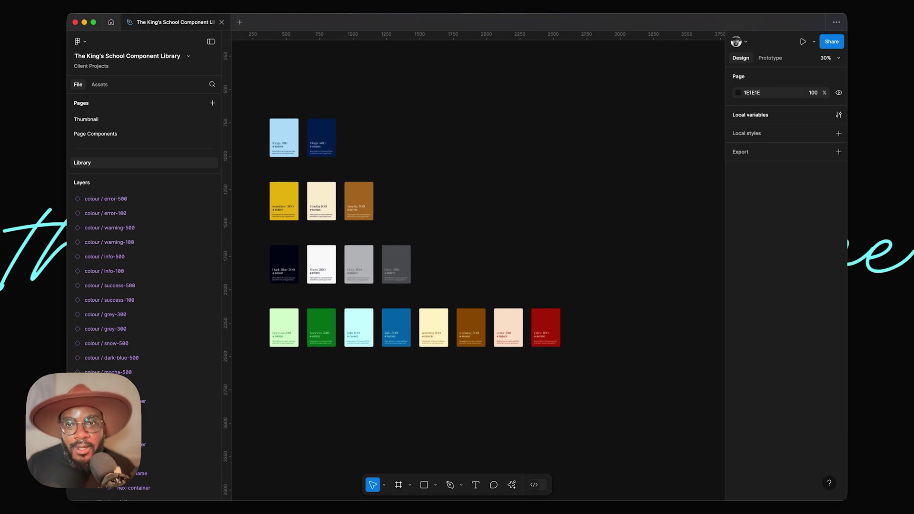
{"action": "scroll", "coordinate": [387, 177], "scroll_direction": "up", "scroll_amount": 3}
{"action": "scroll", "coordinate": [387, 178], "scroll_direction": "left", "scroll_amount": 5}
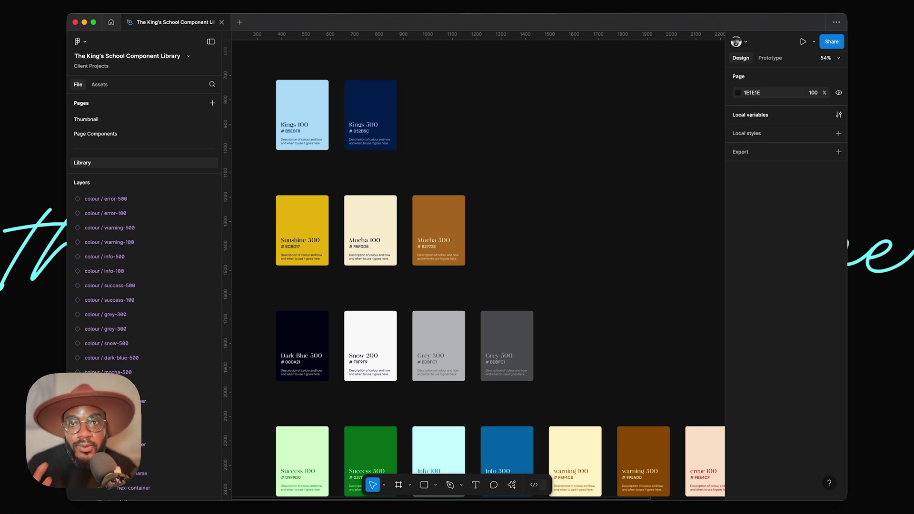
{"action": "left_click_drag", "start_coordinate": [374, 110], "coordinate": [359, 112]}
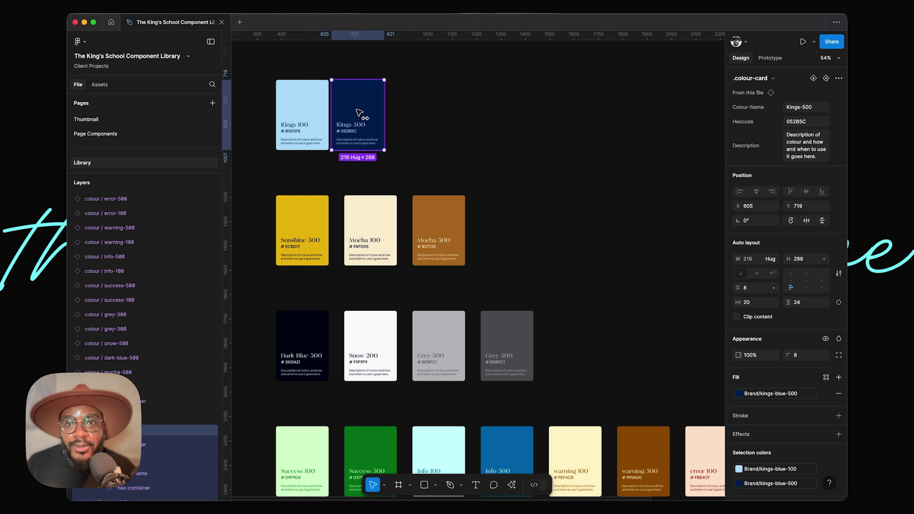
{"action": "left_click", "coordinate": [444, 122]}
{"action": "left_click_drag", "start_coordinate": [430, 212], "coordinate": [420, 219]}
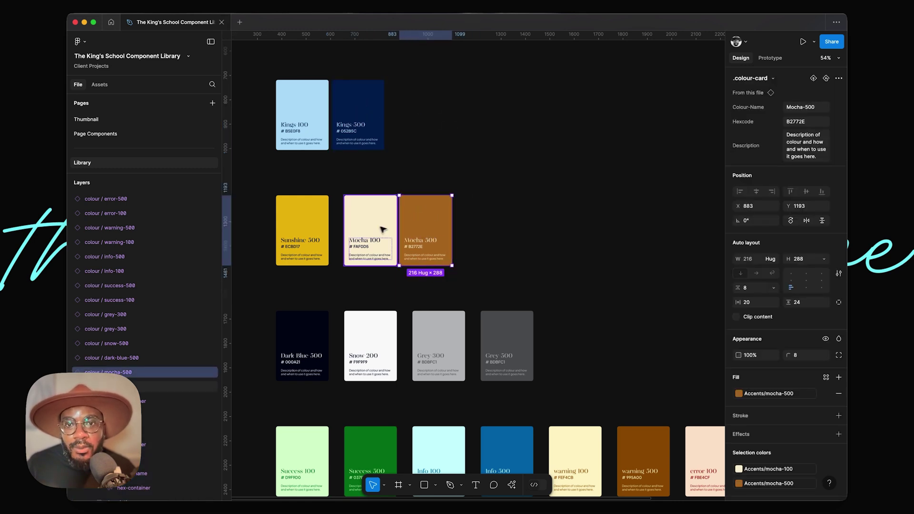
Step: Place the Grey 500 card close beside Grey 300 at X about 1163, and Snow 200 beside Dark Blue 500 at X about 605
{"action": "scroll", "coordinate": [457, 233], "scroll_direction": "down", "scroll_amount": 4}
{"action": "left_click", "coordinate": [503, 244]}
{"action": "left_click_drag", "start_coordinate": [502, 244], "coordinate": [489, 246]}
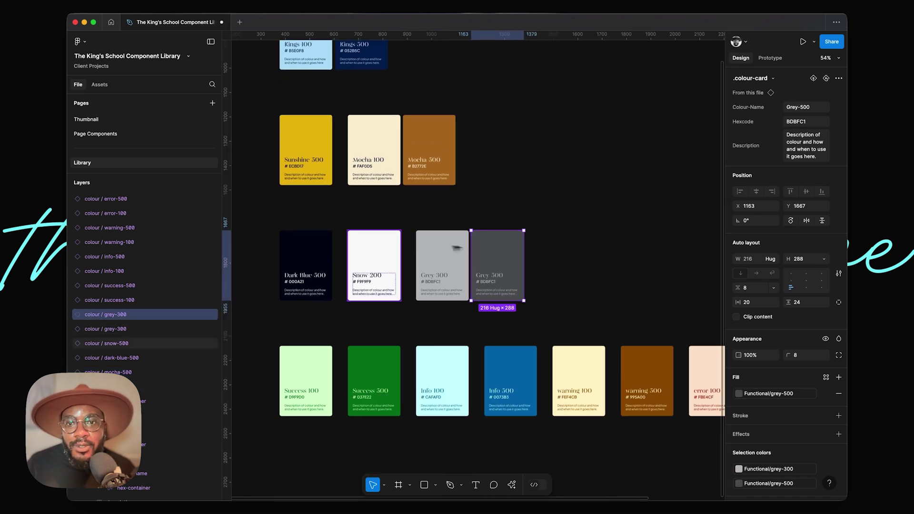
{"action": "left_click", "coordinate": [388, 248]}
{"action": "left_click_drag", "start_coordinate": [388, 247], "coordinate": [377, 249]}
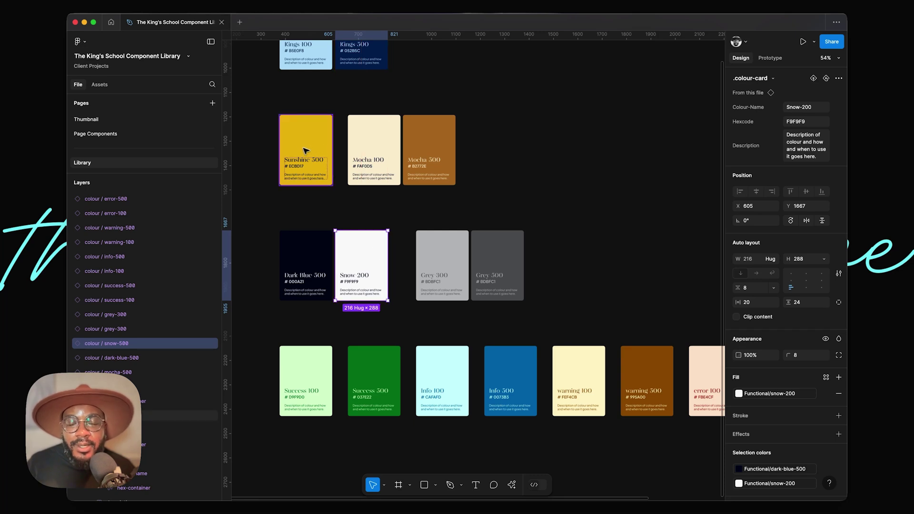
Step: Place the Success 500 card close beside Success 100, aligned under the Snow 200 card at X about 605
{"action": "scroll", "coordinate": [457, 165], "scroll_direction": "down", "scroll_amount": 5}
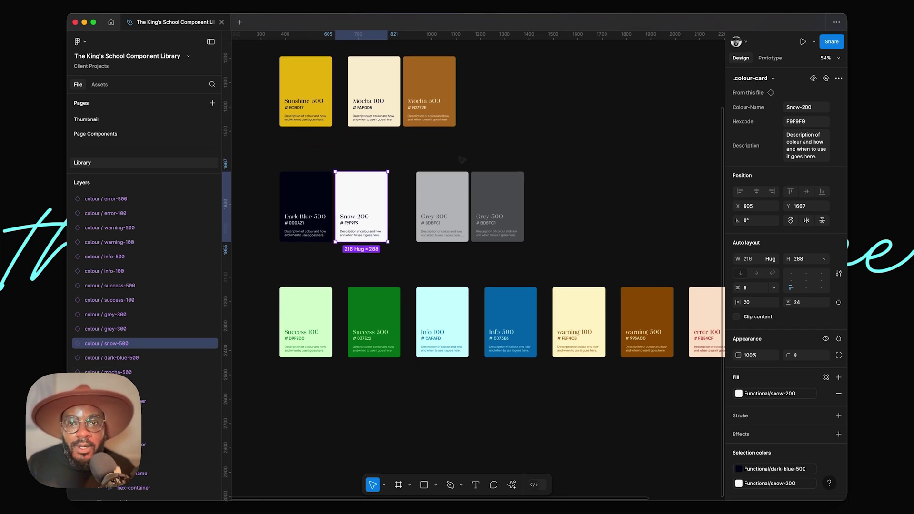
{"action": "left_click", "coordinate": [381, 275], "text": "shift"}
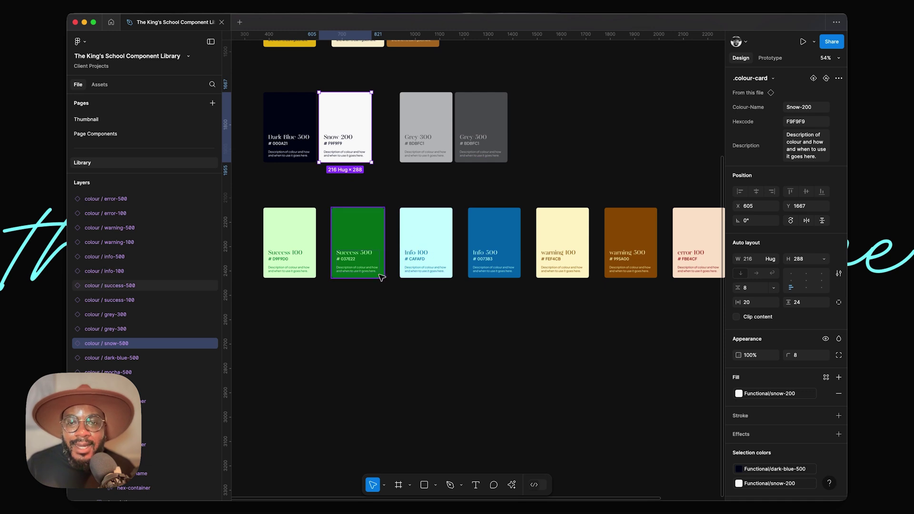
{"action": "left_click_drag", "start_coordinate": [370, 246], "coordinate": [351, 229]}
{"action": "key", "text": "super+z"}
{"action": "key", "text": "super+z"}
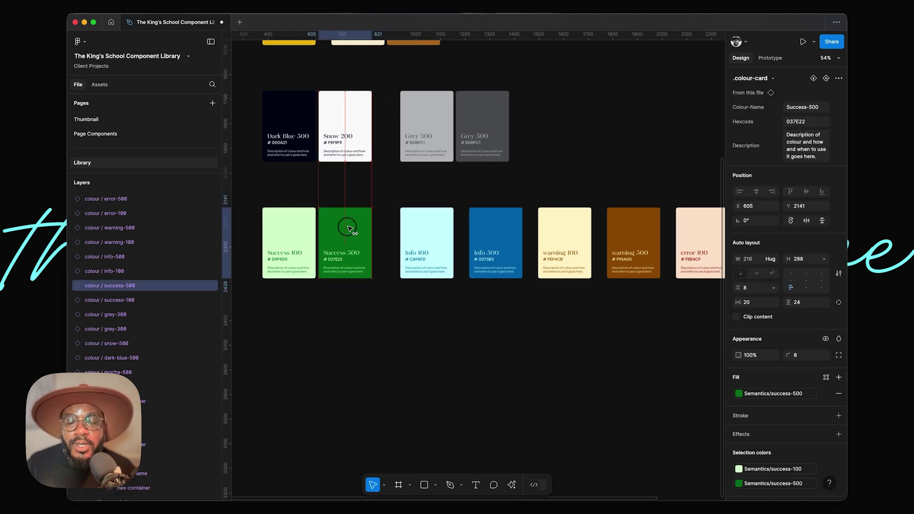
Step: Place the Info 500, warning 500 and dark red error cards close beside their matching 100 cards, the error card at X about 2285
{"action": "left_click", "coordinate": [501, 241]}
{"action": "left_click_drag", "start_coordinate": [504, 229], "coordinate": [492, 230]}
{"action": "left_click", "coordinate": [610, 231]}
{"action": "left_click_drag", "start_coordinate": [629, 231], "coordinate": [600, 232]}
{"action": "scroll", "coordinate": [619, 234], "scroll_direction": "right", "scroll_amount": 5}
{"action": "left_click", "coordinate": [622, 233]}
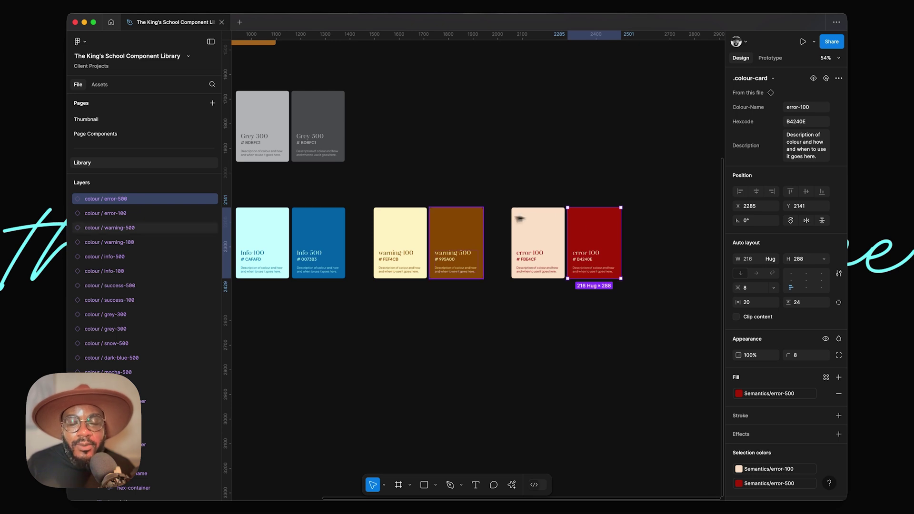
Step: Examine the spacing and pairing of the colour cards across all four rows
{"action": "scroll", "coordinate": [498, 244], "scroll_direction": "up", "scroll_amount": 5}
{"action": "scroll", "coordinate": [499, 244], "scroll_direction": "left", "scroll_amount": 5}
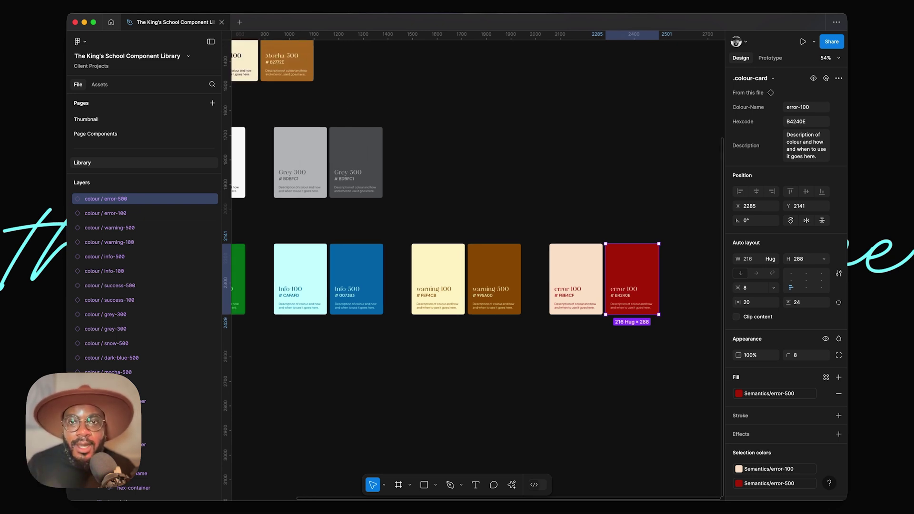
{"action": "scroll", "coordinate": [498, 243], "scroll_direction": "up", "scroll_amount": 2}
{"action": "scroll", "coordinate": [499, 243], "scroll_direction": "left", "scroll_amount": 1}
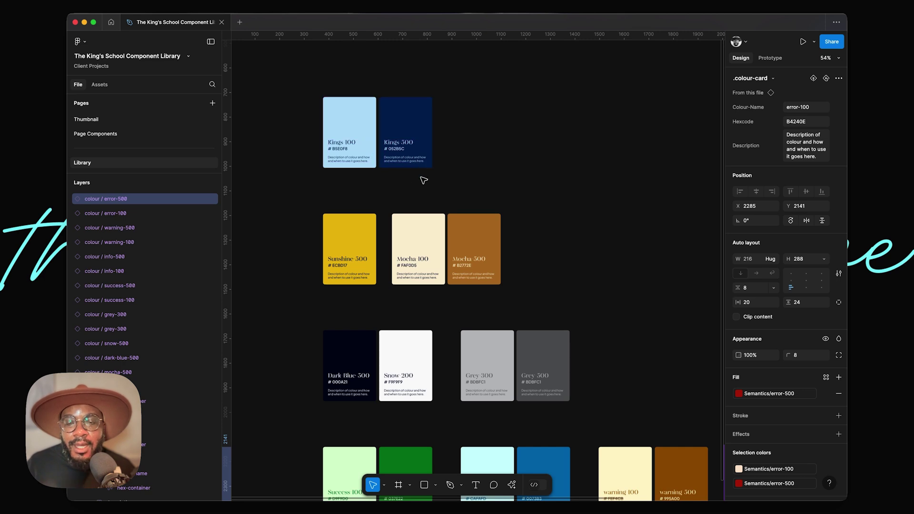
{"action": "scroll", "coordinate": [422, 179], "scroll_direction": "down", "scroll_amount": 3}
{"action": "scroll", "coordinate": [408, 206], "scroll_direction": "down", "scroll_amount": 1}
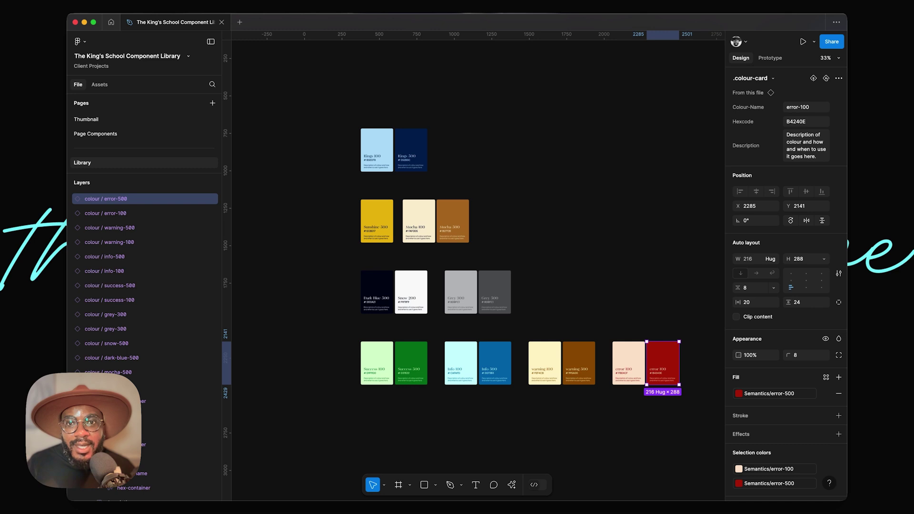
{"action": "scroll", "coordinate": [420, 178], "scroll_direction": "down", "scroll_amount": 3}
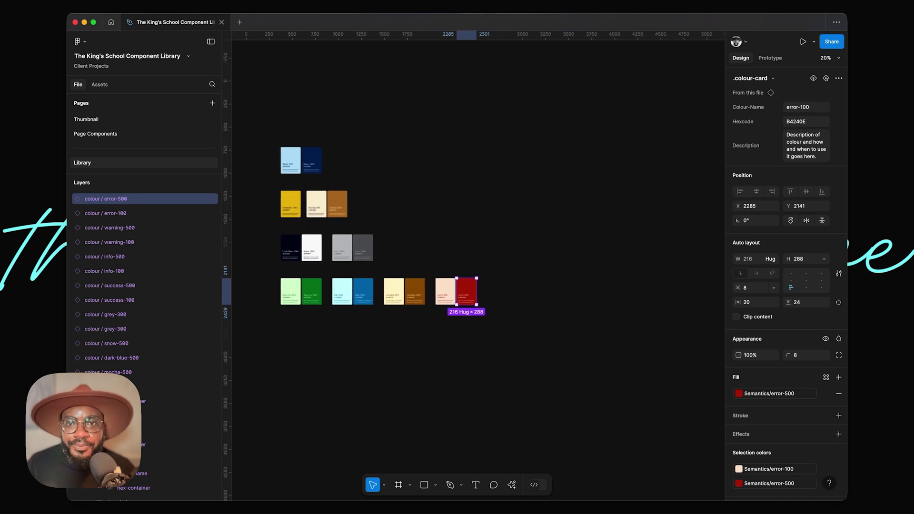
{"action": "left_click", "coordinate": [420, 177]}
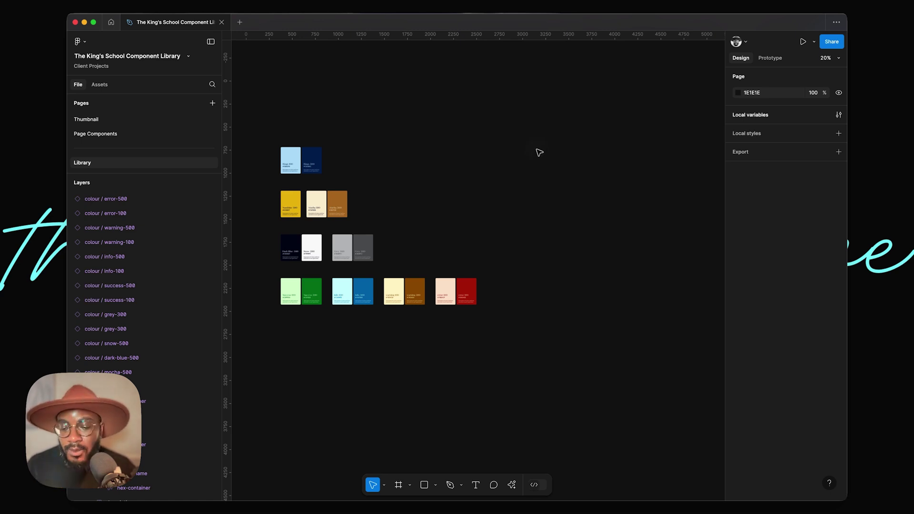
Step: Add a Slide 16:9 frame of 1920 × 1080 and place it beyond the colour cards at about X 2811, Y 836
{"action": "key", "text": "f"}
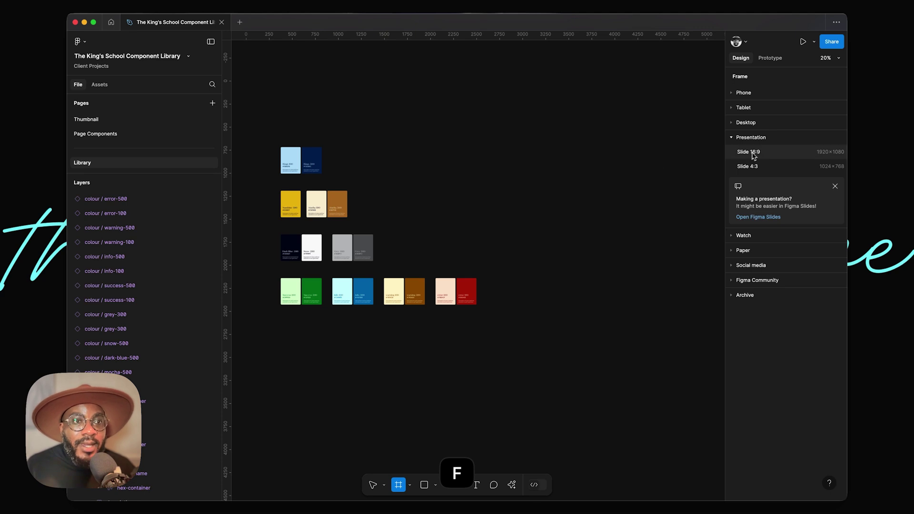
{"action": "left_click", "coordinate": [781, 151]}
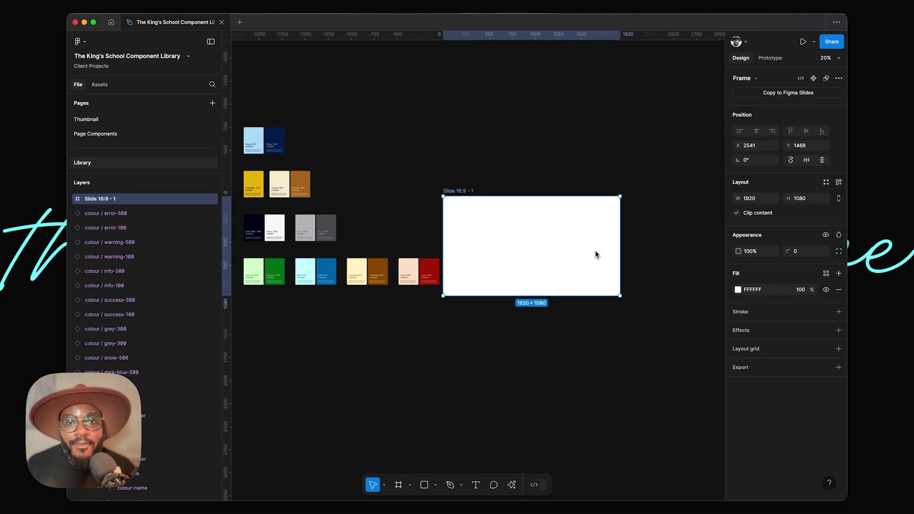
{"action": "scroll", "coordinate": [595, 255], "scroll_direction": "right", "scroll_amount": 2}
{"action": "left_click_drag", "start_coordinate": [410, 159], "coordinate": [433, 99]}
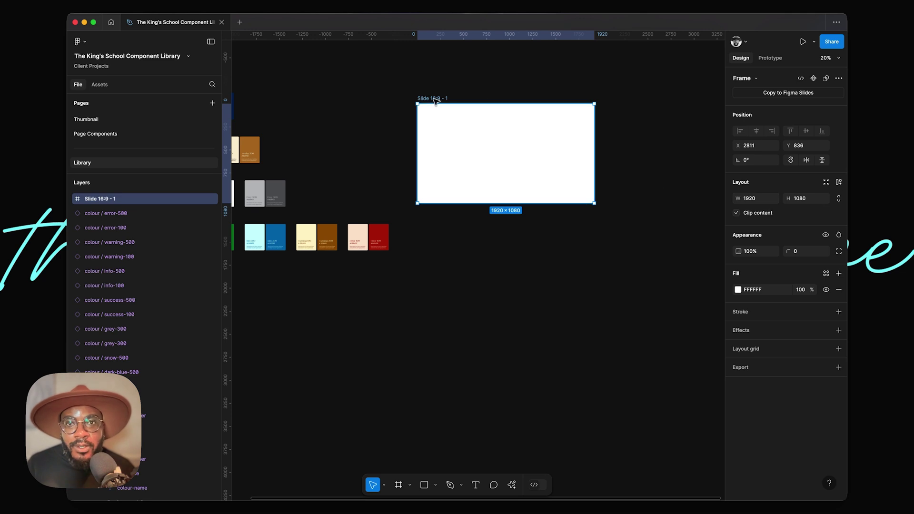
Step: Rename the new slide frame as Colour
{"action": "scroll", "coordinate": [433, 100], "scroll_direction": "up", "scroll_amount": 3}
{"action": "scroll", "coordinate": [424, 100], "scroll_direction": "up", "scroll_amount": 3}
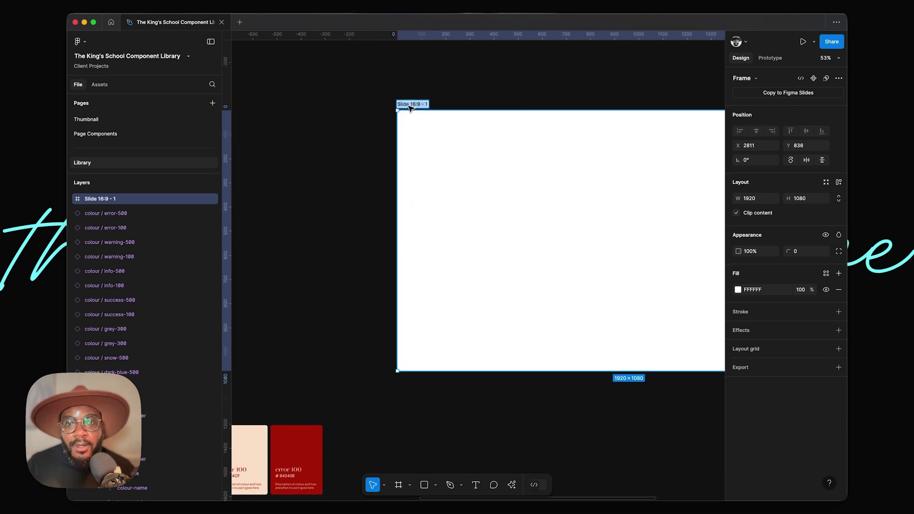
{"action": "double_click", "coordinate": [407, 104]}
{"action": "type", "text": "Col"}
{"action": "key", "text": "BackSpace"}
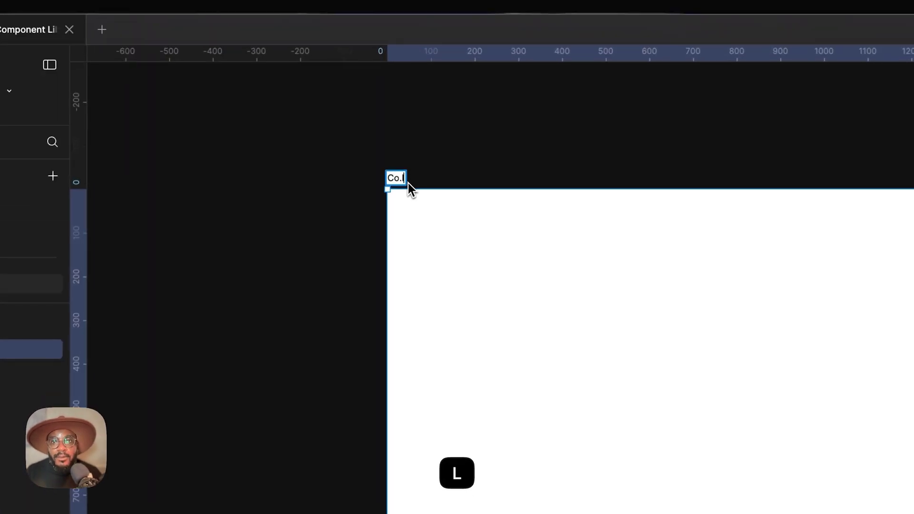
{"action": "type", "text": "lour"}
{"action": "key", "text": "Return"}
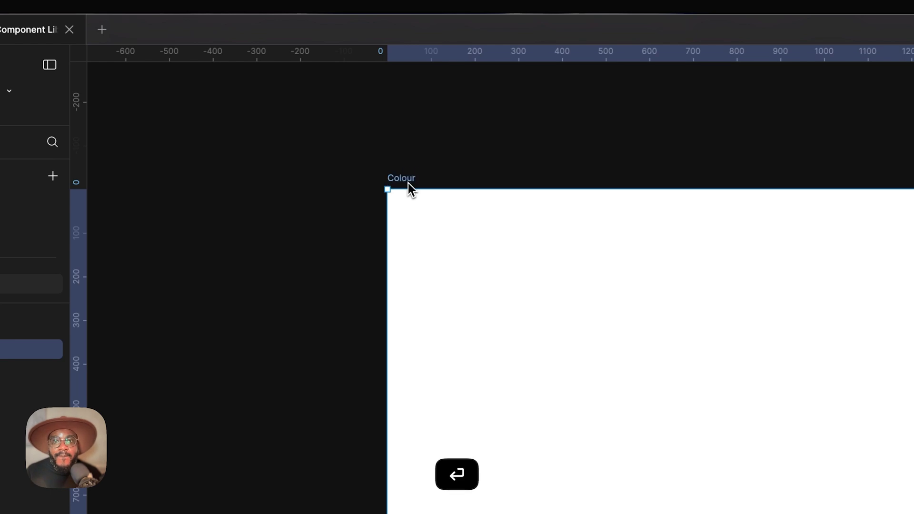
Step: Add a text box of about 566 × 118 near the Colour frame's upper-left corner containing the text "Title"
{"action": "scroll", "coordinate": [407, 183], "scroll_direction": "down", "scroll_amount": 5}
{"action": "scroll", "coordinate": [481, 119], "scroll_direction": "up", "scroll_amount": 5}
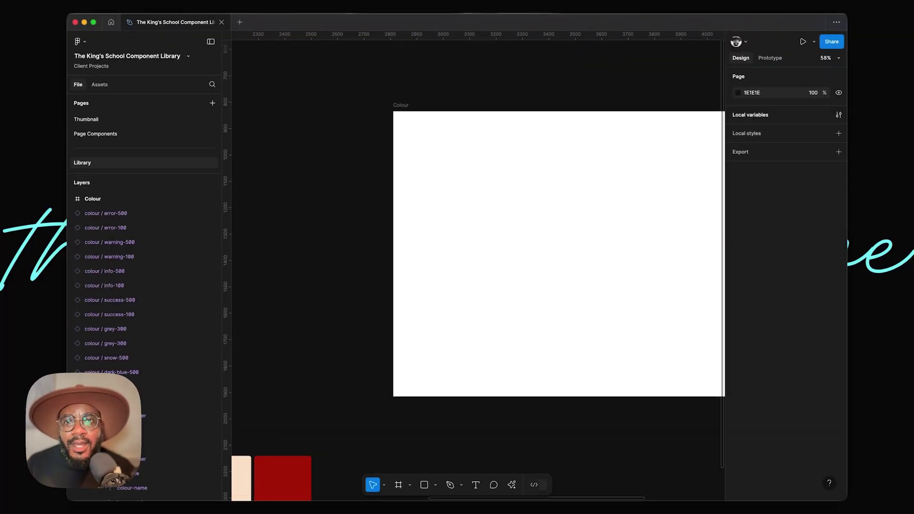
{"action": "scroll", "coordinate": [444, 92], "scroll_direction": "up", "scroll_amount": 3}
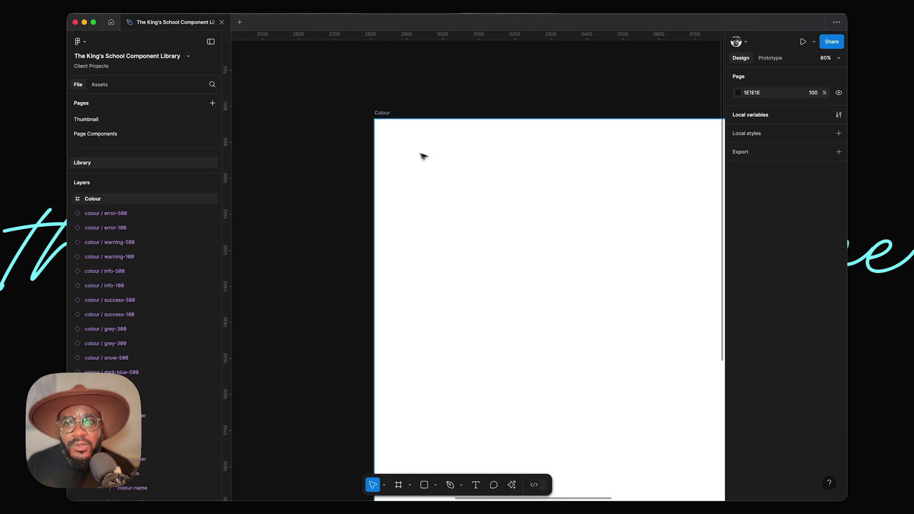
{"action": "key", "text": "t"}
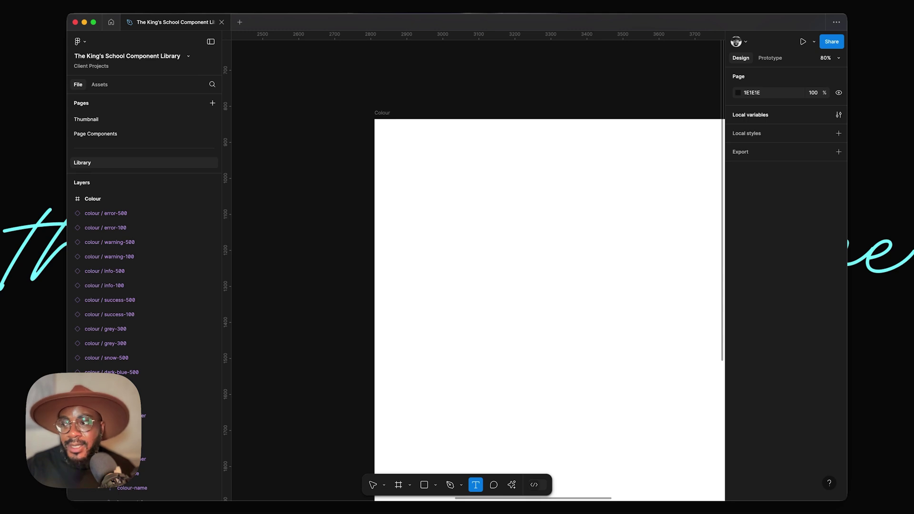
{"action": "left_click_drag", "start_coordinate": [423, 142], "coordinate": [628, 184]}
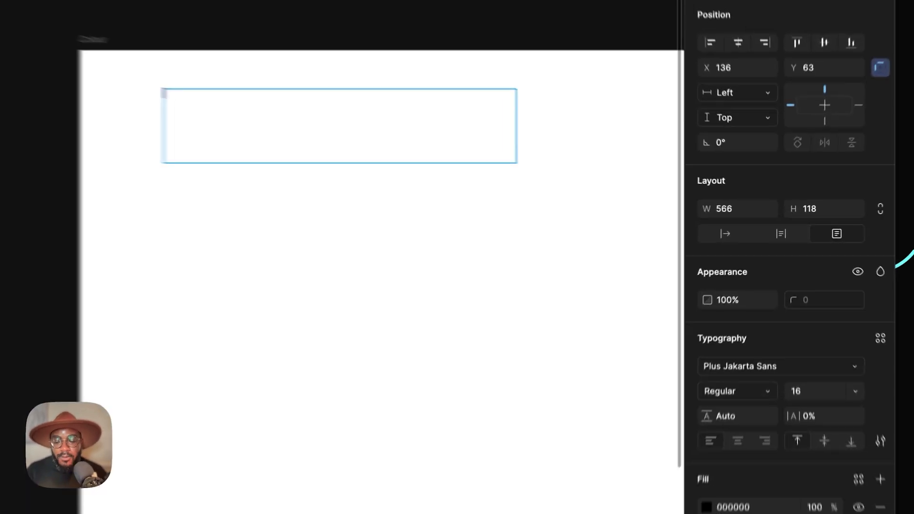
{"action": "key", "text": "Escape"}
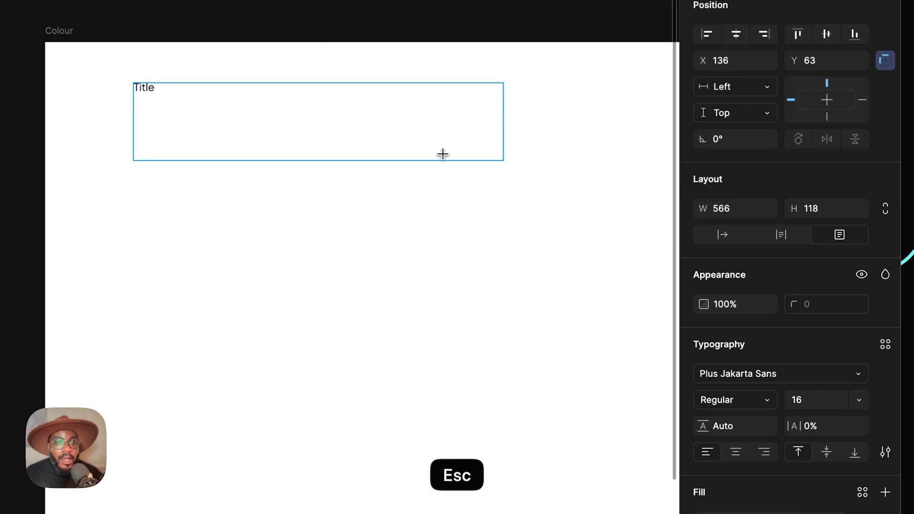
Step: Set the title text's font to Regality and its size to 64
{"action": "left_click", "coordinate": [801, 376]}
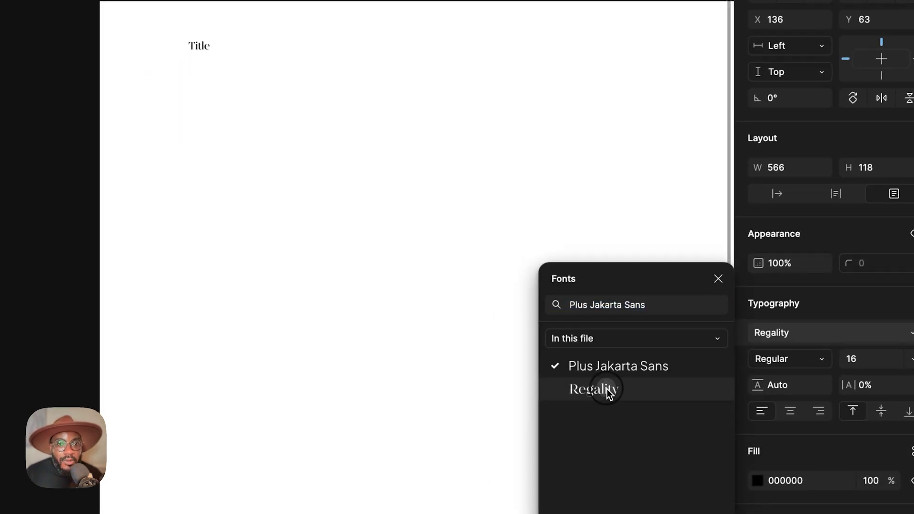
{"action": "left_click", "coordinate": [597, 397]}
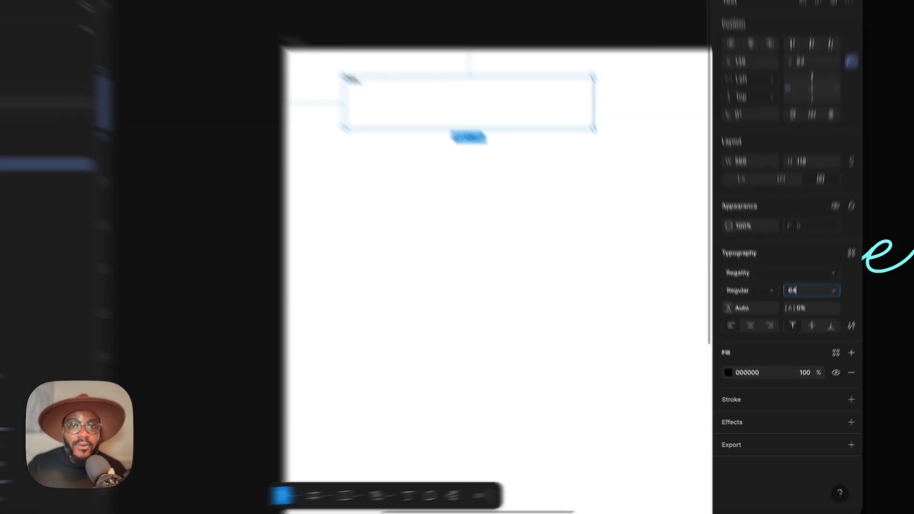
{"action": "type", "text": "64"}
{"action": "key", "text": "Return"}
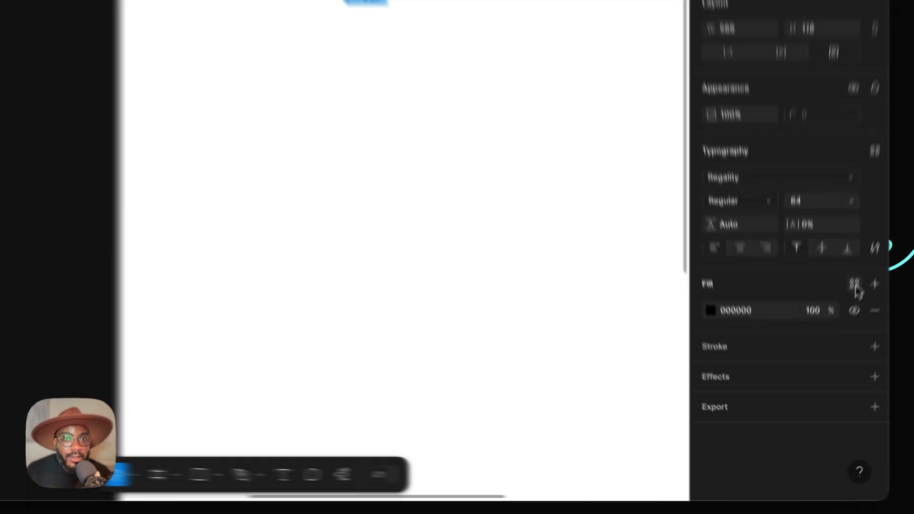
Step: Apply the dark blue library colour to the title text and set its box to auto width
{"action": "left_click", "coordinate": [826, 369]}
{"action": "left_click", "coordinate": [511, 310]}
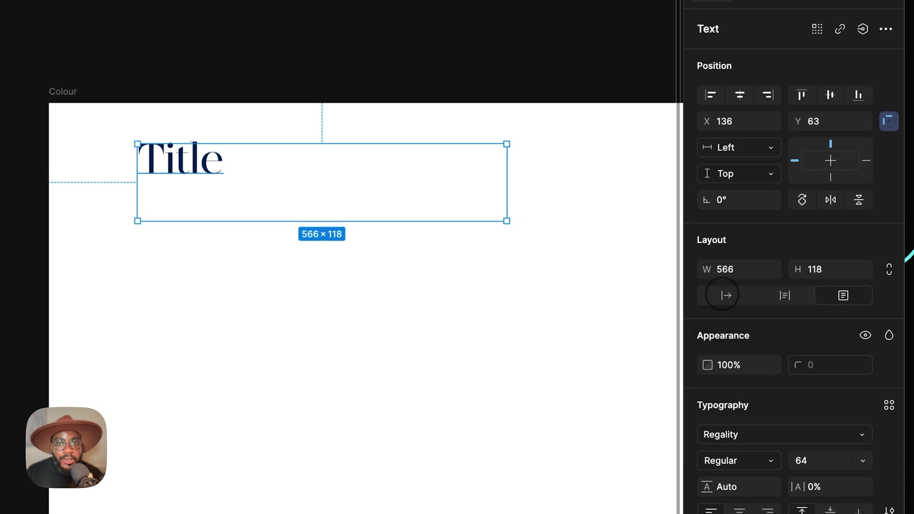
{"action": "left_click", "coordinate": [748, 226]}
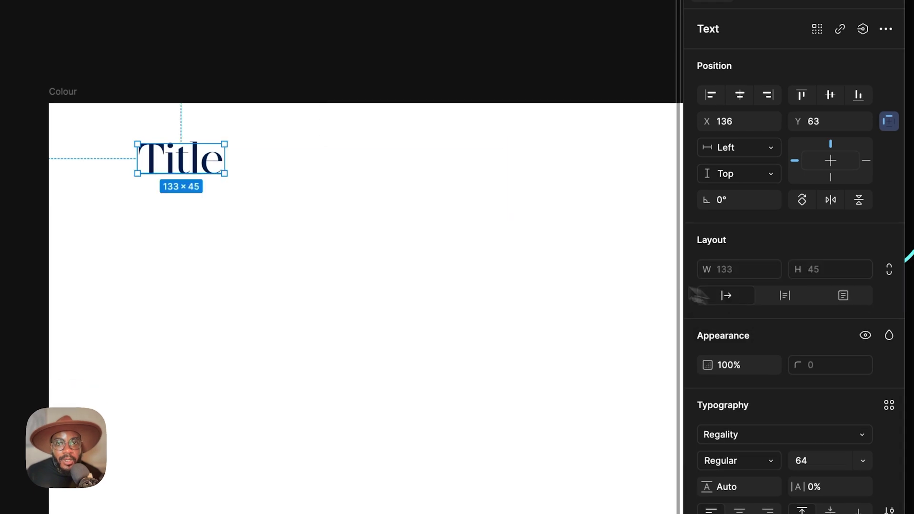
Step: Move the title down to about Y 89, duplicate it directly below at about Y 152, and select the original title
{"action": "left_click_drag", "start_coordinate": [192, 154], "coordinate": [205, 173]}
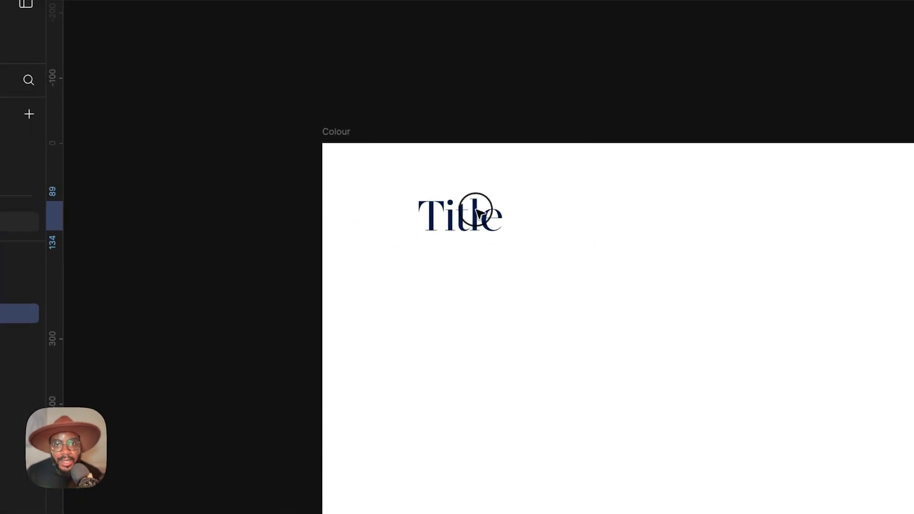
{"action": "left_click", "coordinate": [526, 225]}
{"action": "left_click_drag", "start_coordinate": [465, 224], "coordinate": [465, 259]}
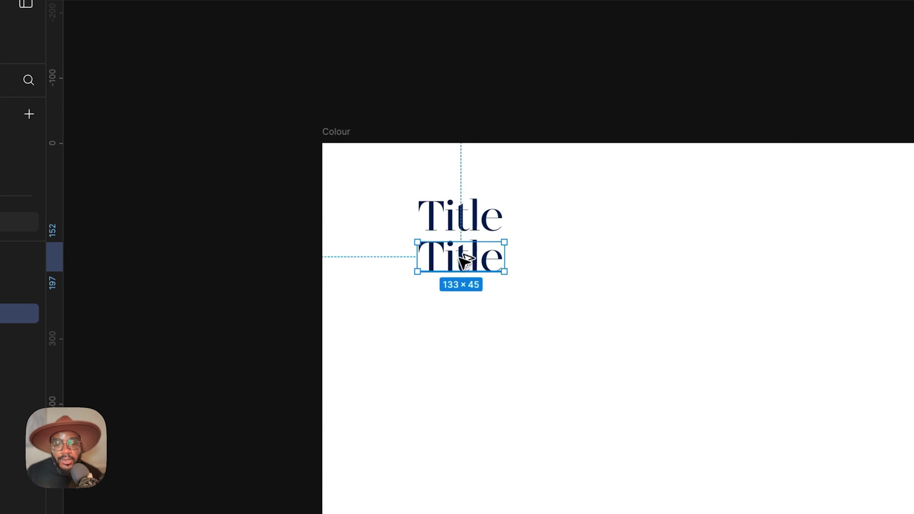
{"action": "left_click", "coordinate": [488, 225]}
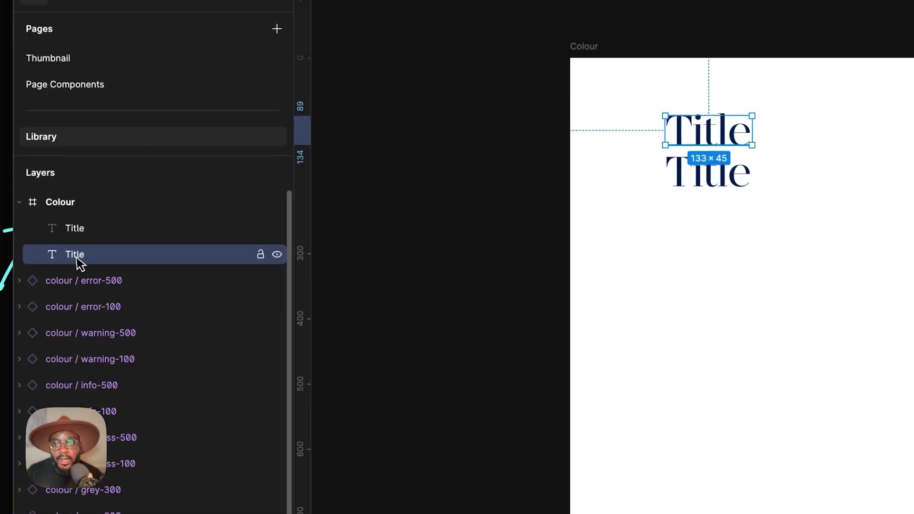
Step: Rename the selected title's layer to Description and move the text below the other title, to about Y 224
{"action": "double_click", "coordinate": [73, 255]}
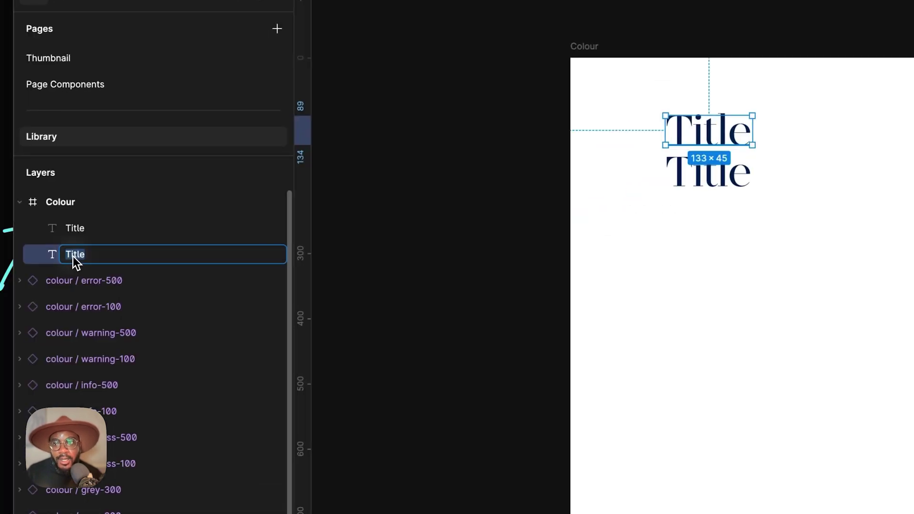
{"action": "type", "text": "Descr"}
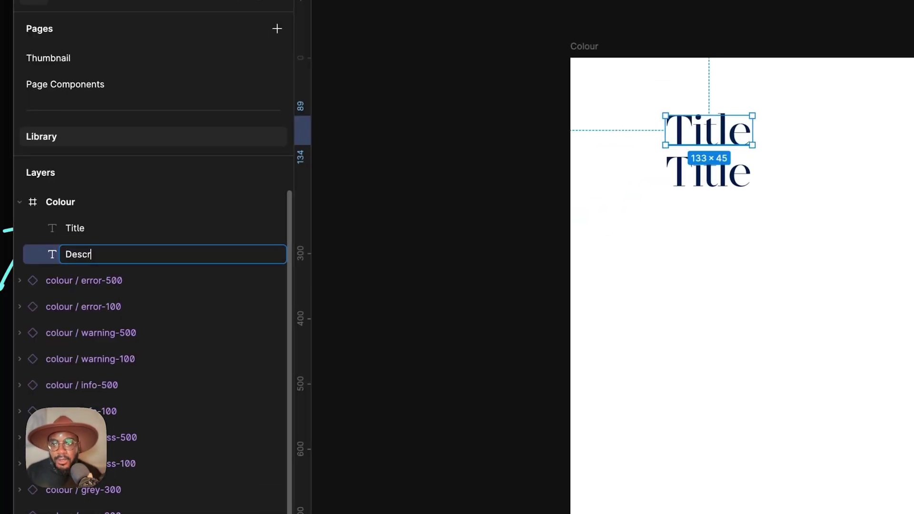
{"action": "type", "text": "iption"}
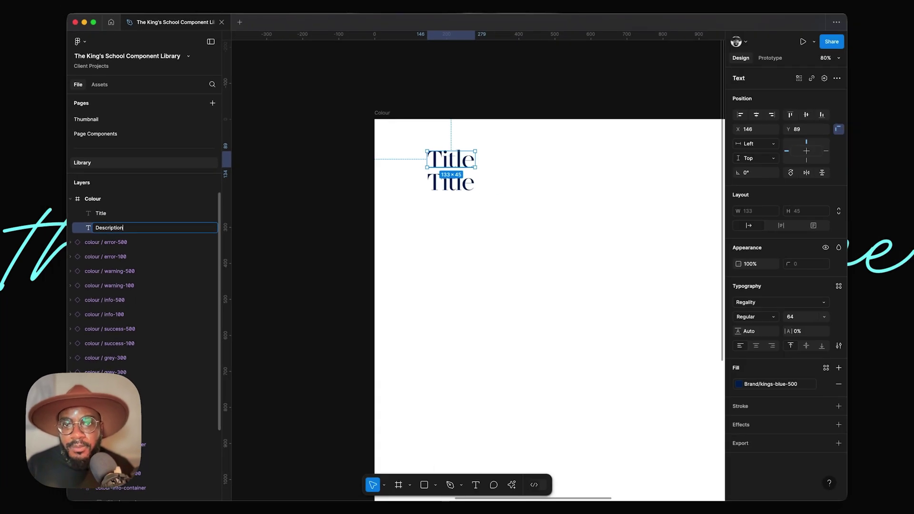
{"action": "key", "text": "Return"}
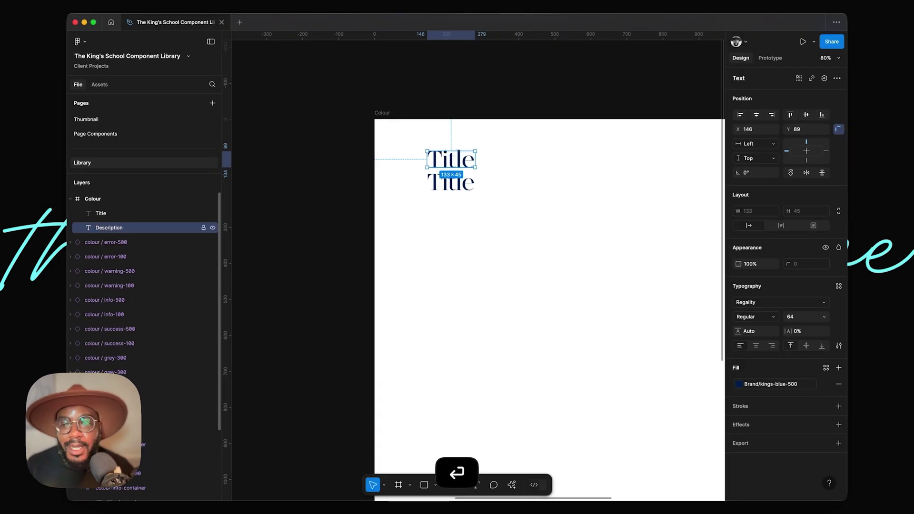
{"action": "left_click", "coordinate": [445, 188]}
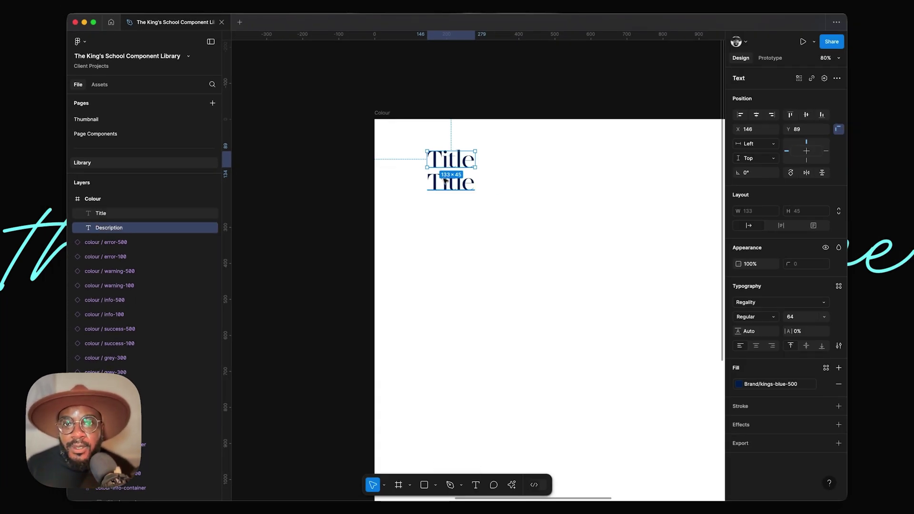
{"action": "left_click_drag", "start_coordinate": [447, 164], "coordinate": [445, 206]}
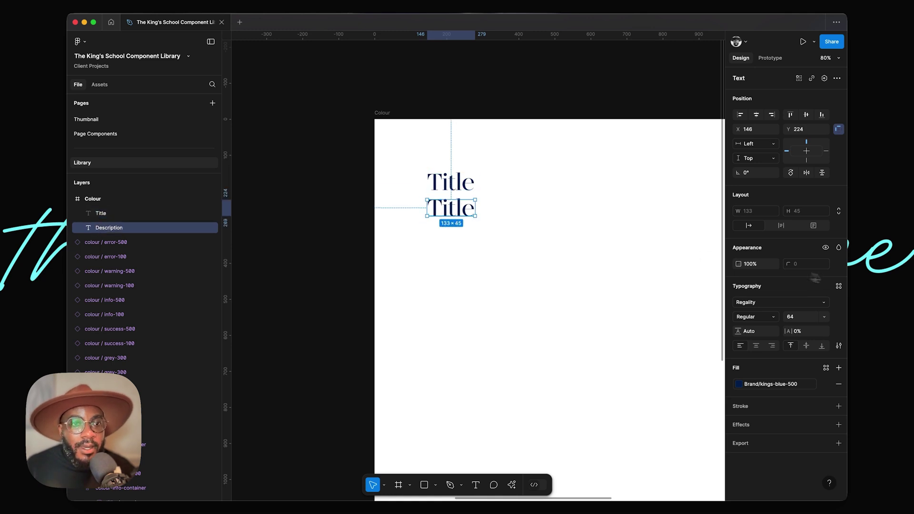
Step: Set the Description layer's font to Plus Jakarta Sans and its size to 16
{"action": "left_click", "coordinate": [780, 302]}
{"action": "left_click", "coordinate": [653, 320]}
{"action": "left_click", "coordinate": [809, 316]}
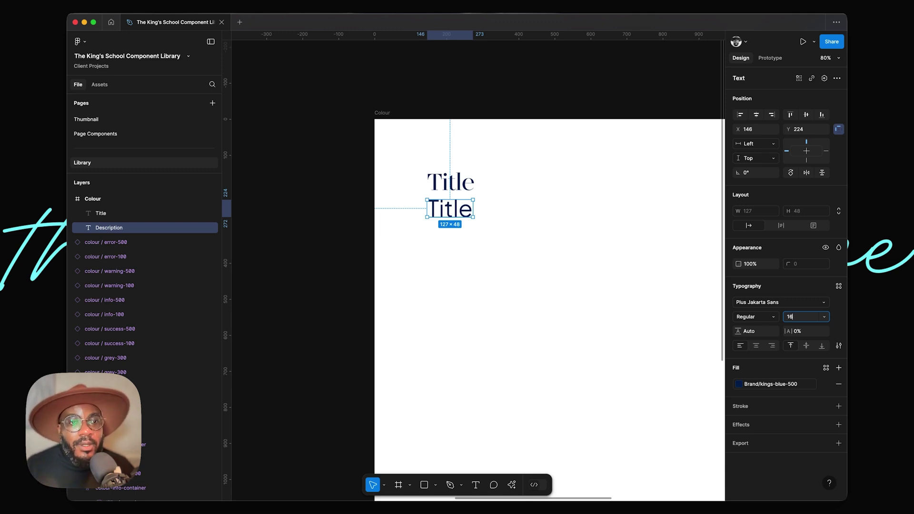
{"action": "type", "text": "16"}
{"action": "key", "text": "Return"}
Step: Apply the grey-500 library colour to the Description layer's text
{"action": "scroll", "coordinate": [622, 272], "scroll_direction": "up", "scroll_amount": 5}
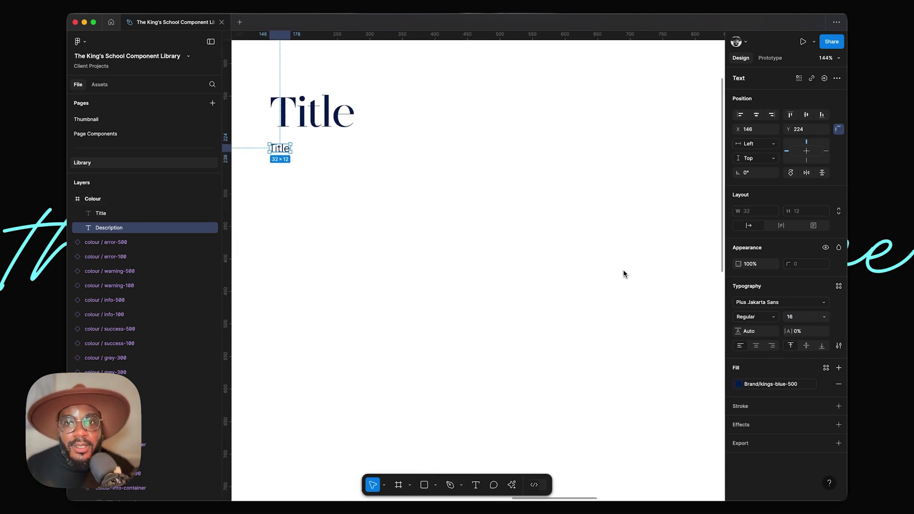
{"action": "scroll", "coordinate": [634, 264], "scroll_direction": "left", "scroll_amount": 3}
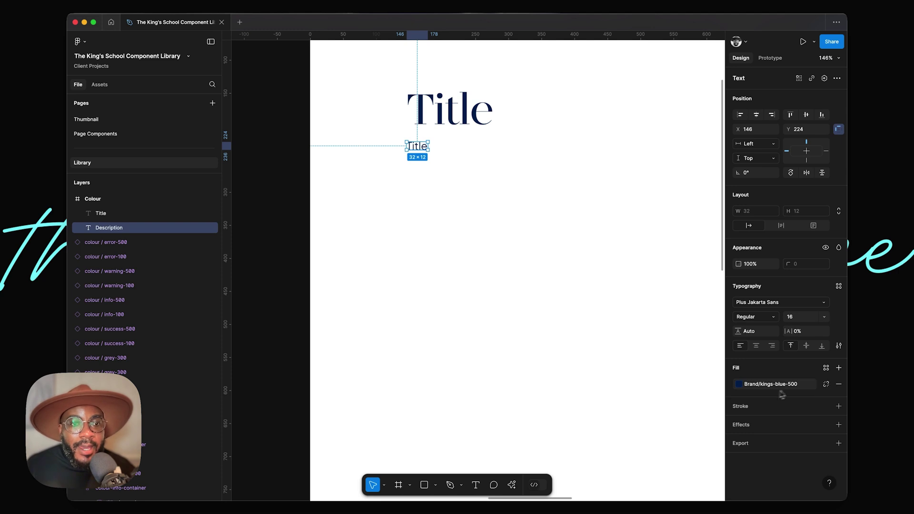
{"action": "left_click", "coordinate": [761, 384]}
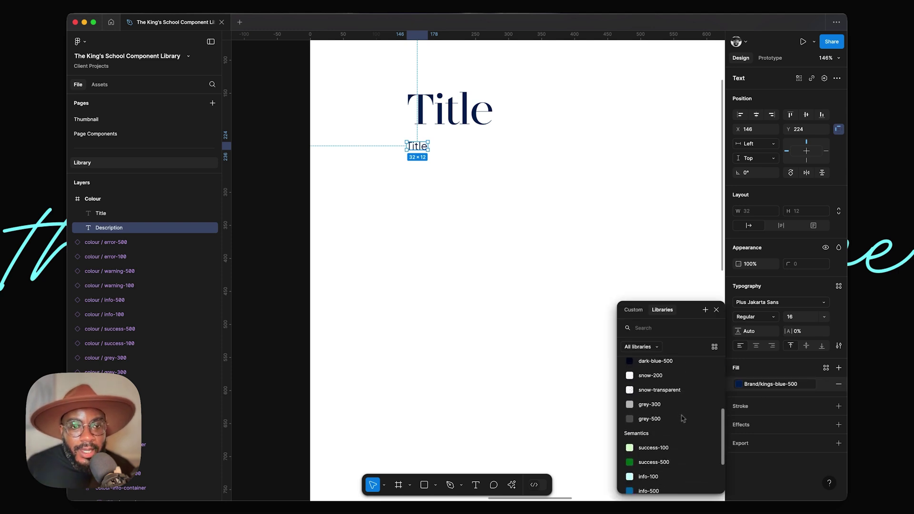
{"action": "left_click", "coordinate": [652, 423]}
{"action": "left_click", "coordinate": [528, 284]}
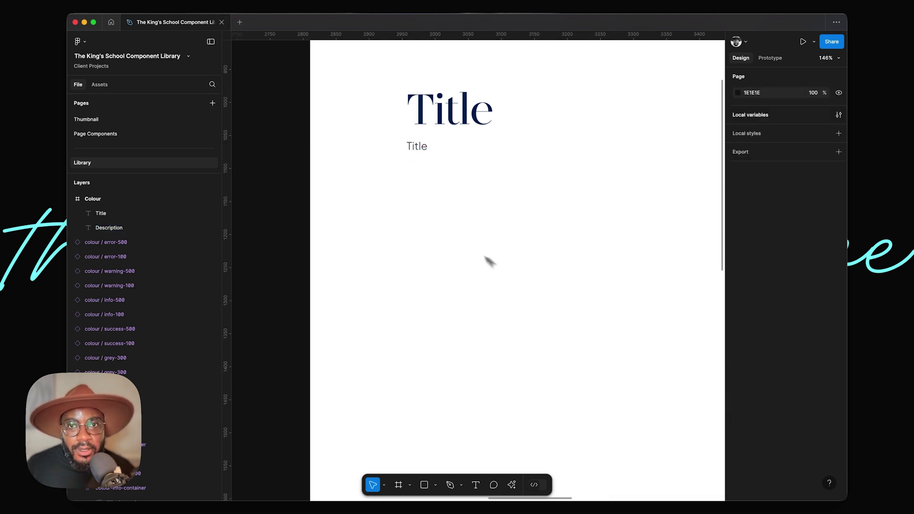
Step: Replace the small grey text's content with "Description"
{"action": "left_click", "coordinate": [417, 147]}
{"action": "double_click", "coordinate": [418, 147]}
{"action": "type", "text": "Description"}
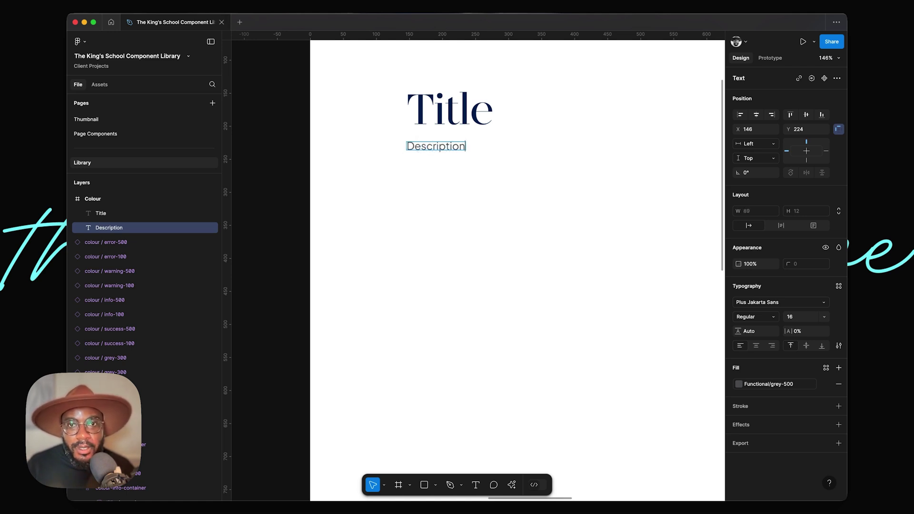
{"action": "key", "text": "Escape"}
Step: Wrap the title and description texts together in an auto layout frame
{"action": "scroll", "coordinate": [455, 182], "scroll_direction": "right", "scroll_amount": 3}
{"action": "scroll", "coordinate": [455, 182], "scroll_direction": "up", "scroll_amount": 3}
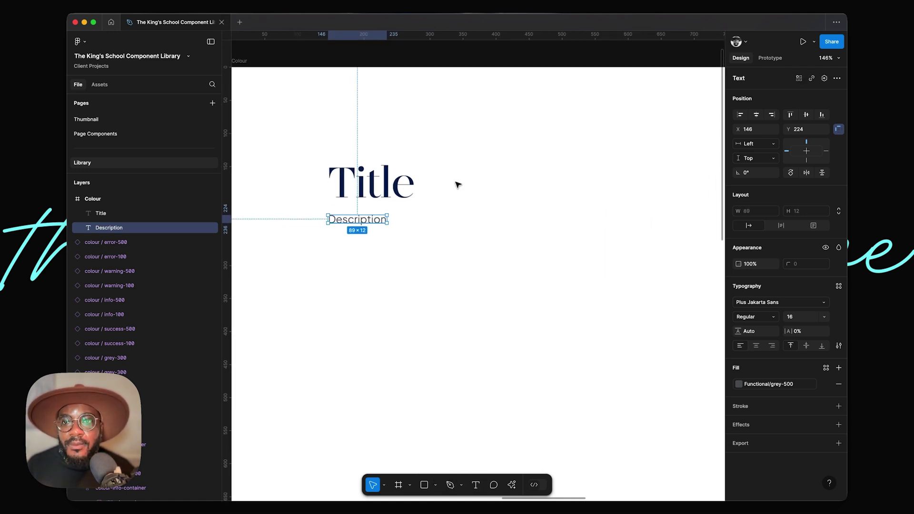
{"action": "left_click", "coordinate": [473, 172]}
{"action": "left_click", "coordinate": [379, 181]}
{"action": "left_click", "coordinate": [371, 224], "text": "shift"}
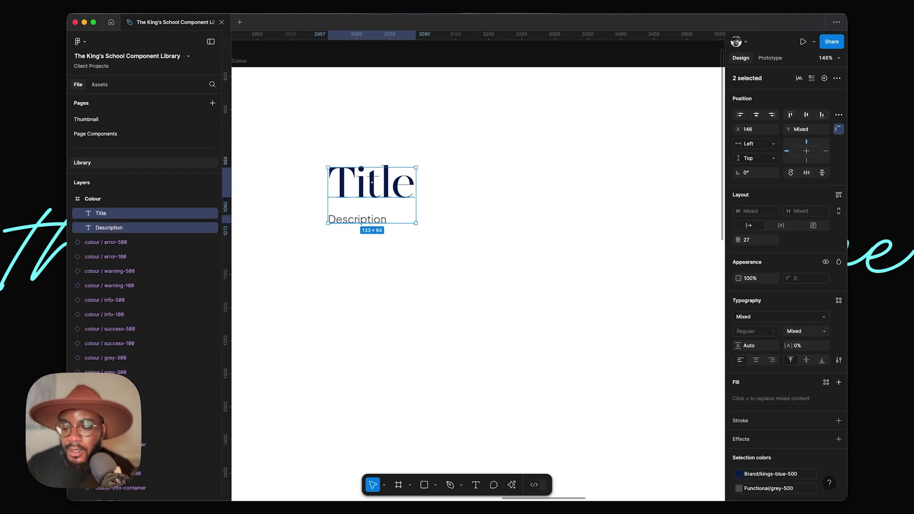
{"action": "key", "text": "shift+a"}
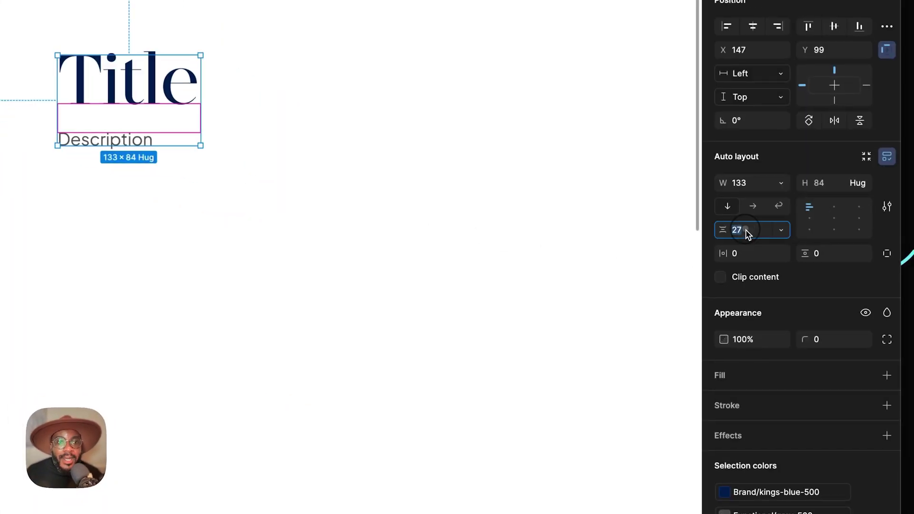
Step: Set the auto layout's vertical gap between title and description to 40
{"action": "left_click", "coordinate": [745, 239]}
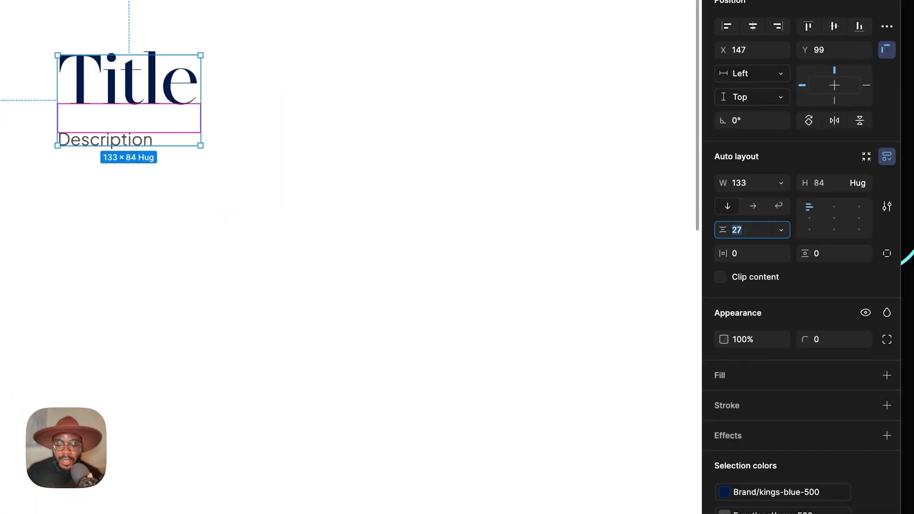
{"action": "type", "text": "40"}
{"action": "key", "text": "Return"}
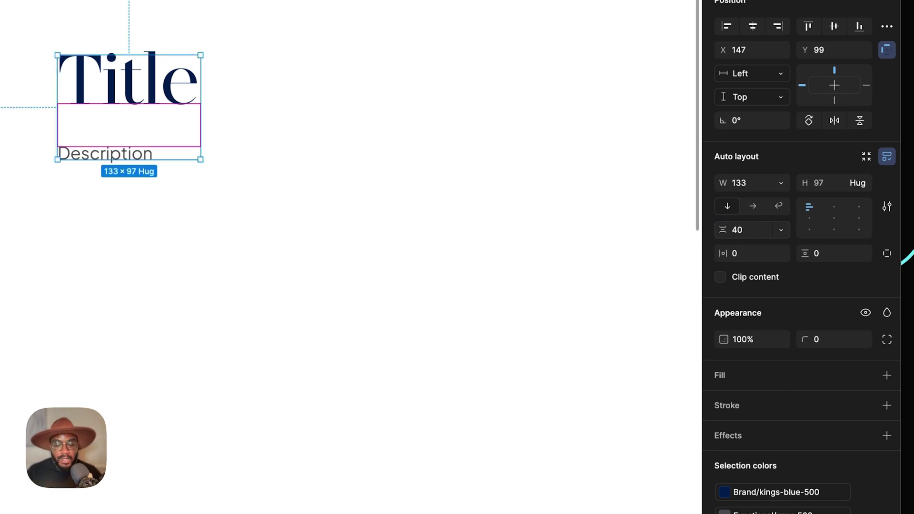
Step: Set the auto layout's vertical gap to 32 and deselect the frame
{"action": "key", "text": "super+0"}
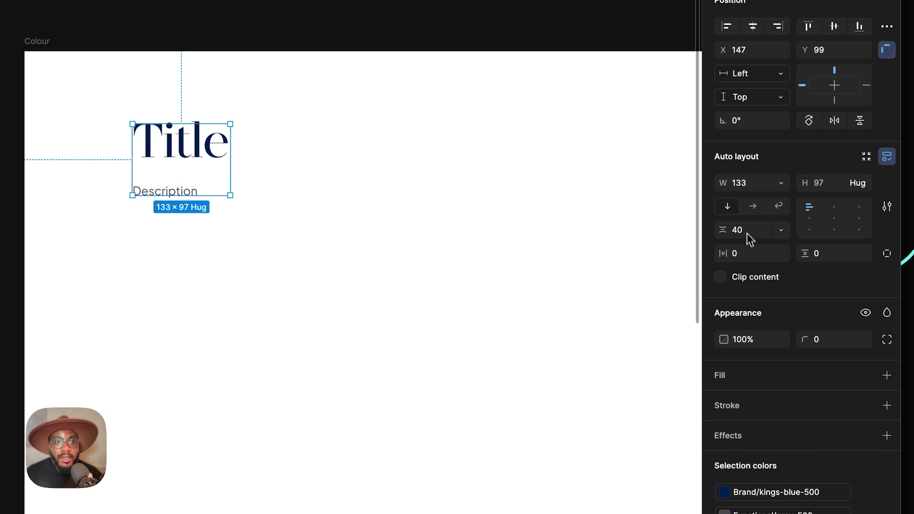
{"action": "type", "text": "32"}
{"action": "key", "text": "Return"}
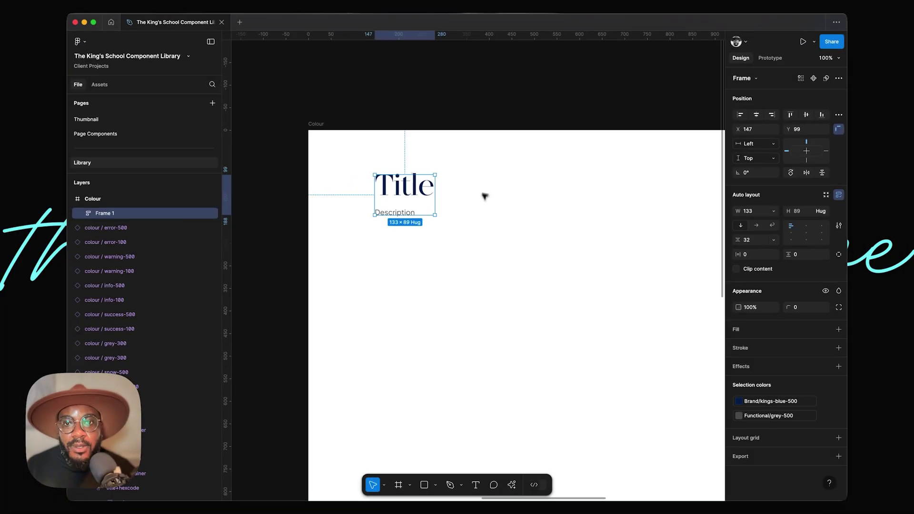
{"action": "left_click", "coordinate": [321, 203]}
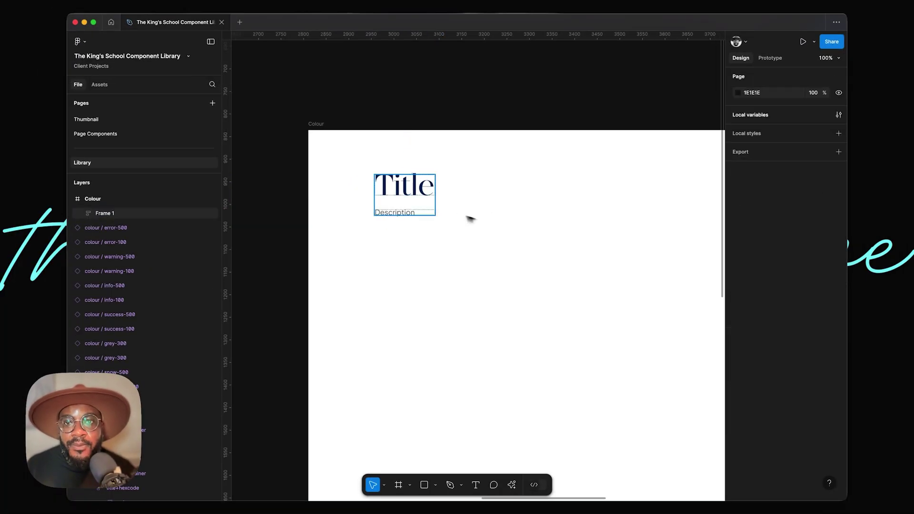
Step: Rename the auto layout frame holding the title and description as title+description-1
{"action": "scroll", "coordinate": [224, 170], "scroll_direction": "right", "scroll_amount": 2}
{"action": "left_click", "coordinate": [341, 186]}
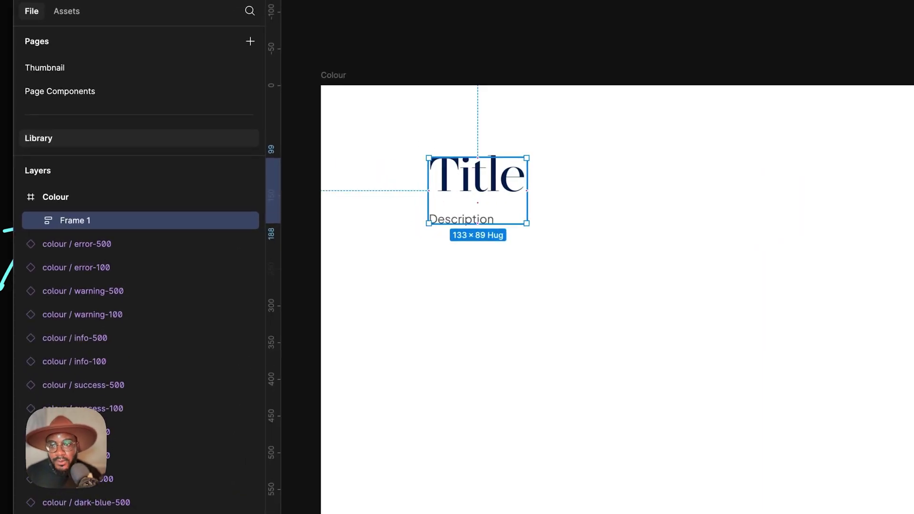
{"action": "key", "text": "super+r"}
{"action": "type", "text": "title+ds"}
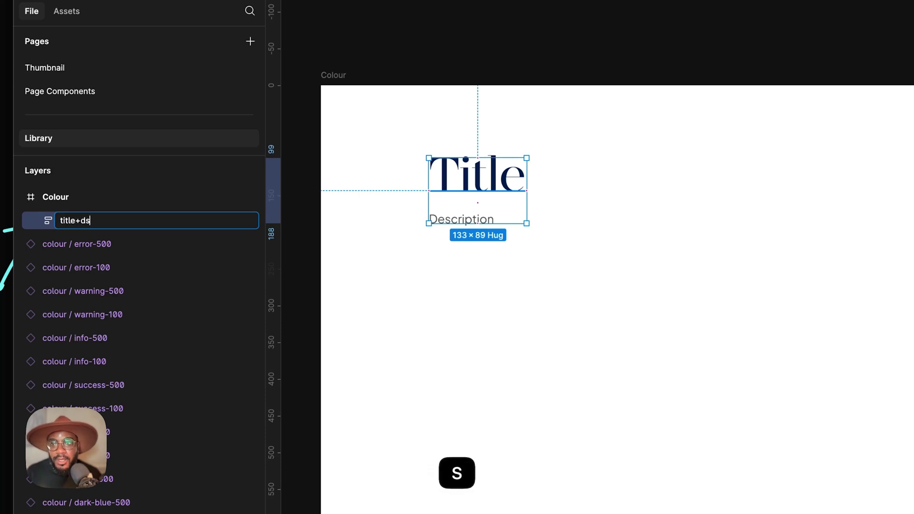
{"action": "key", "text": "BackSpace"}
{"action": "type", "text": "escription"}
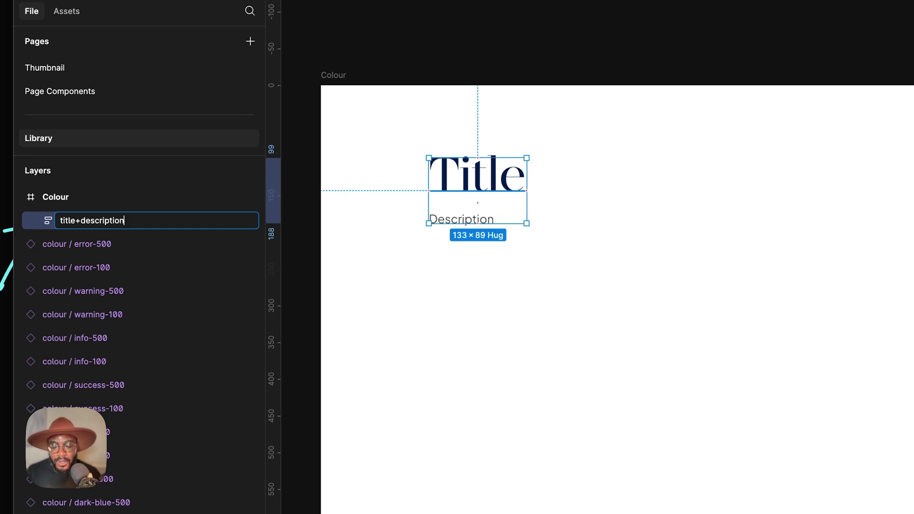
{"action": "type", "text": "-1"}
{"action": "key", "text": "Return"}
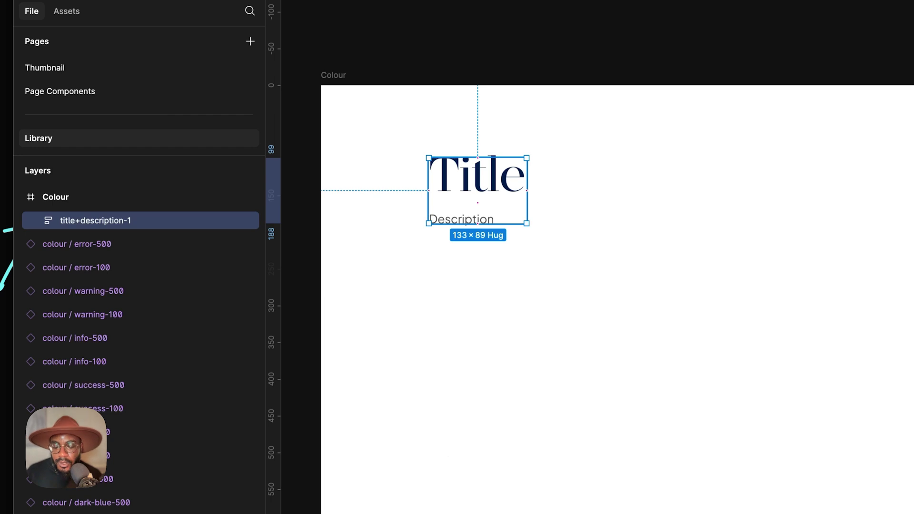
Step: Add a leading dot to the frame's name, making it .title+description-1
{"action": "key", "text": "super+r"}
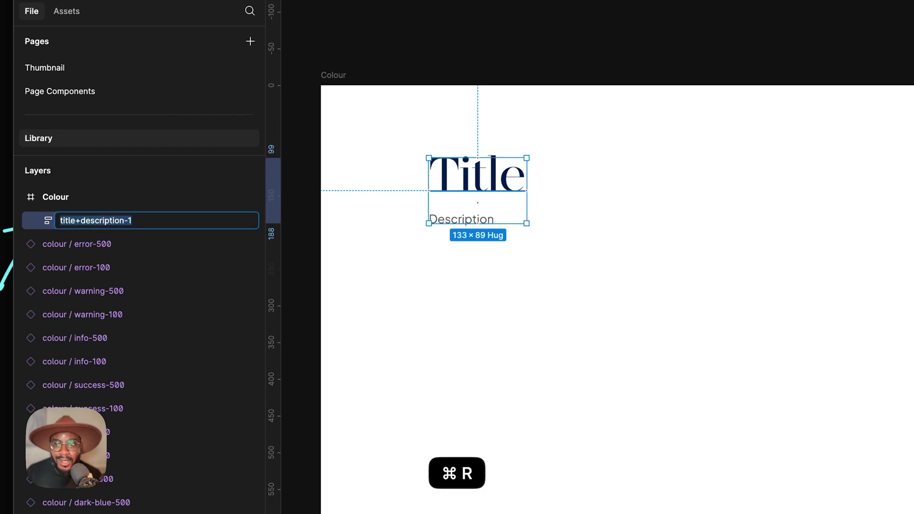
{"action": "key", "text": "Left"}
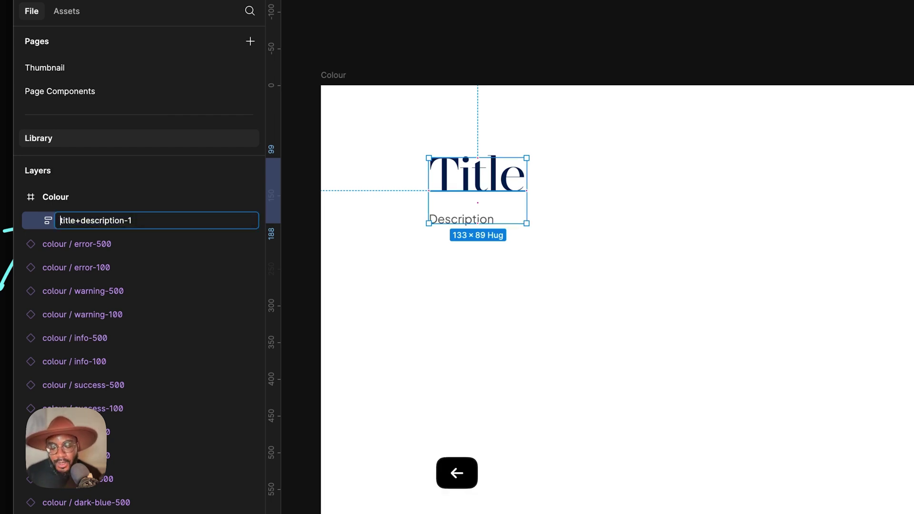
{"action": "type", "text": "."}
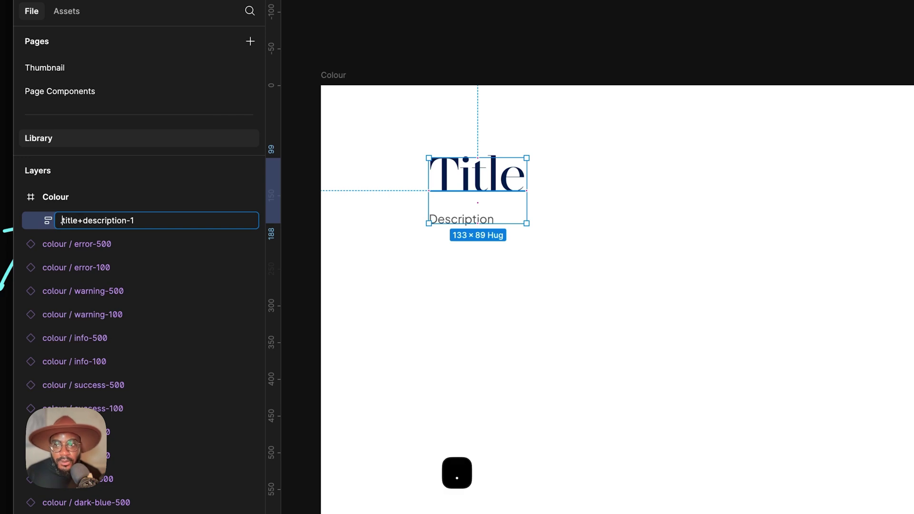
{"action": "key", "text": "Return"}
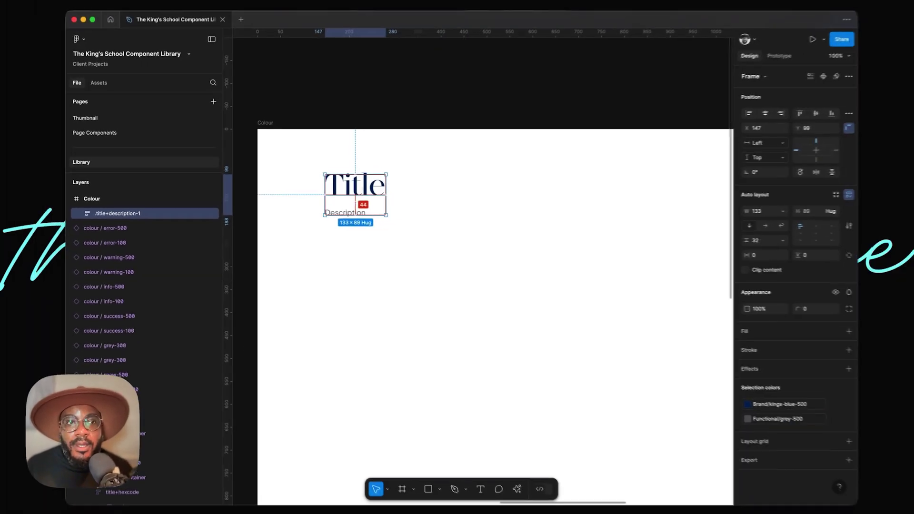
Step: Convert the .title+description-1 frame into a component
{"action": "key", "text": "super+alt+k"}
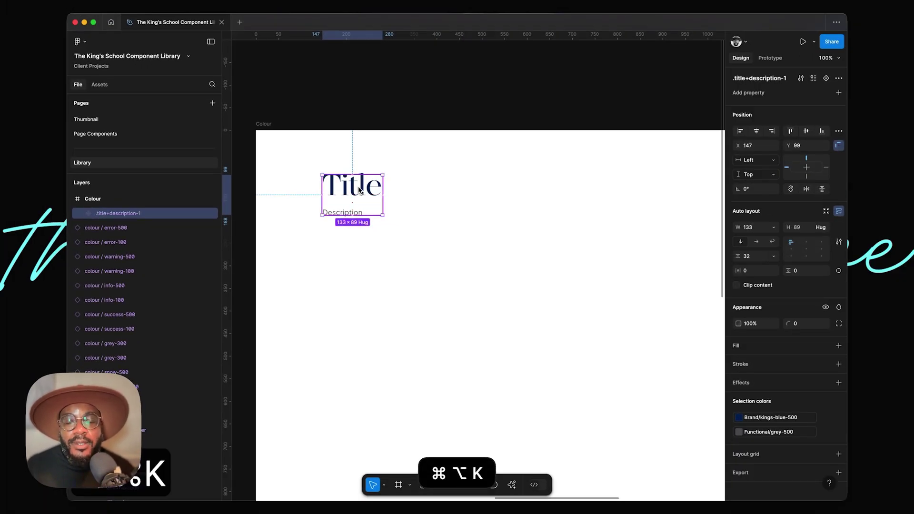
{"action": "left_click", "coordinate": [404, 186]}
{"action": "mouse_move", "coordinate": [342, 193]}
{"action": "left_mouse_down"}
{"action": "mouse_move", "coordinate": [321, 186]}
{"action": "mouse_move", "coordinate": [338, 207]}
{"action": "left_mouse_up"}
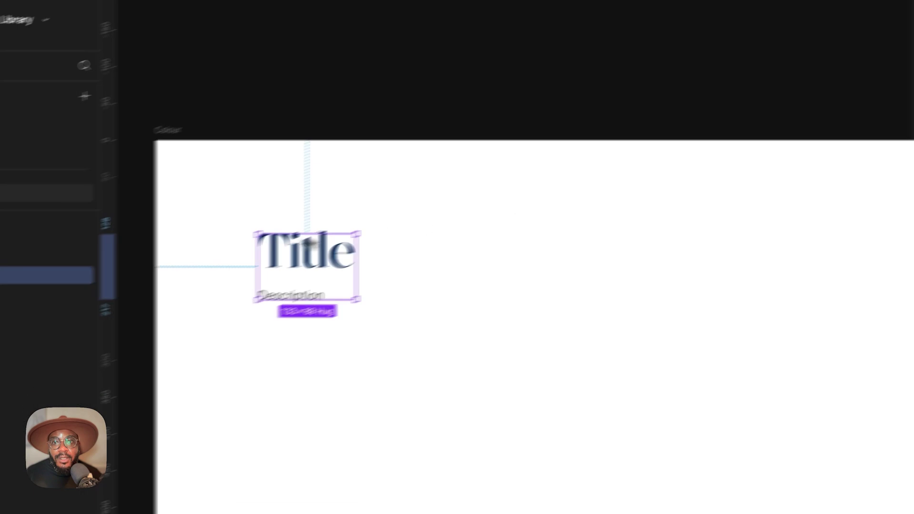
Step: Create a text property named Title with the value Title for the component's title text
{"action": "double_click", "coordinate": [287, 259]}
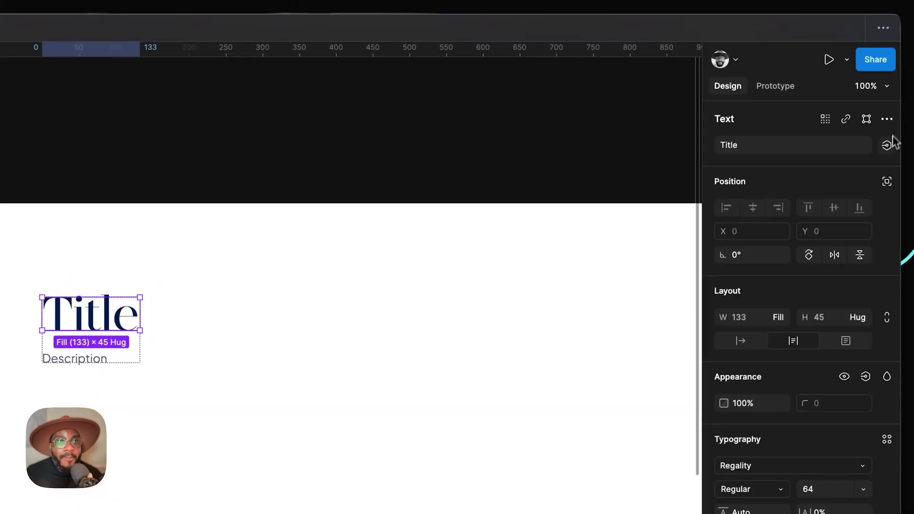
{"action": "left_click", "coordinate": [887, 145]}
{"action": "left_click", "coordinate": [875, 199]}
{"action": "type", "text": "Title"}
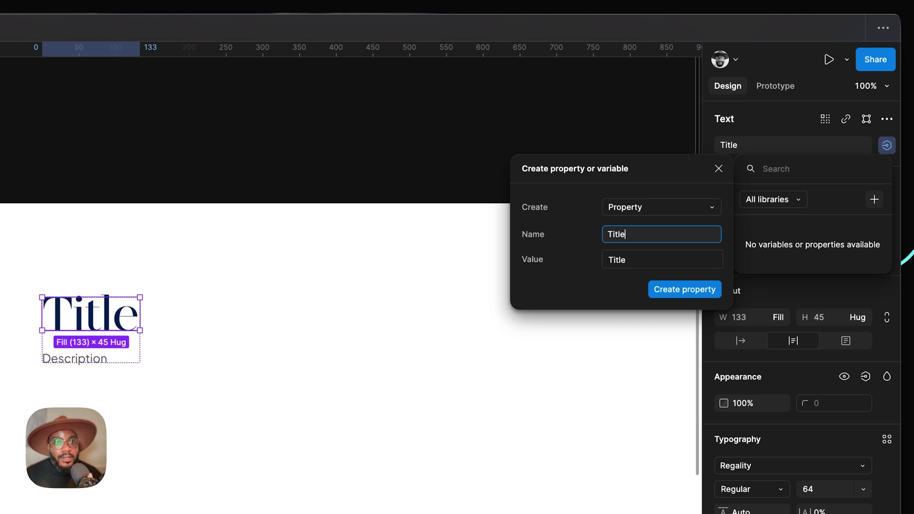
{"action": "left_click", "coordinate": [666, 288]}
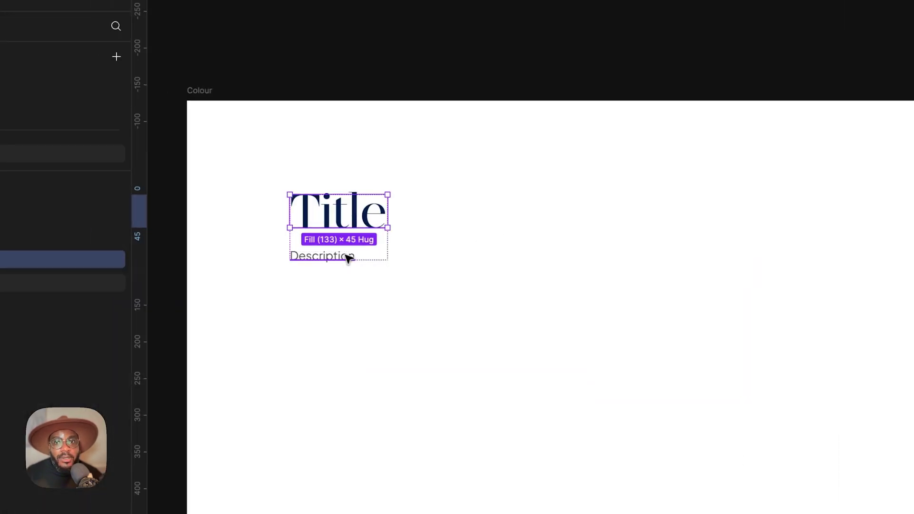
Step: Create a text property named Description with the value Description for the component's description text
{"action": "left_click", "coordinate": [349, 258]}
{"action": "left_click", "coordinate": [886, 116]}
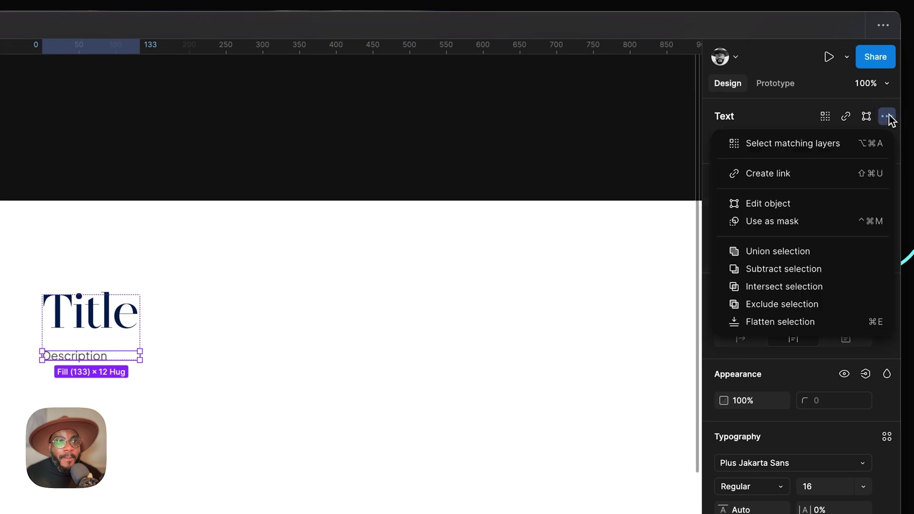
{"action": "left_click", "coordinate": [757, 102]}
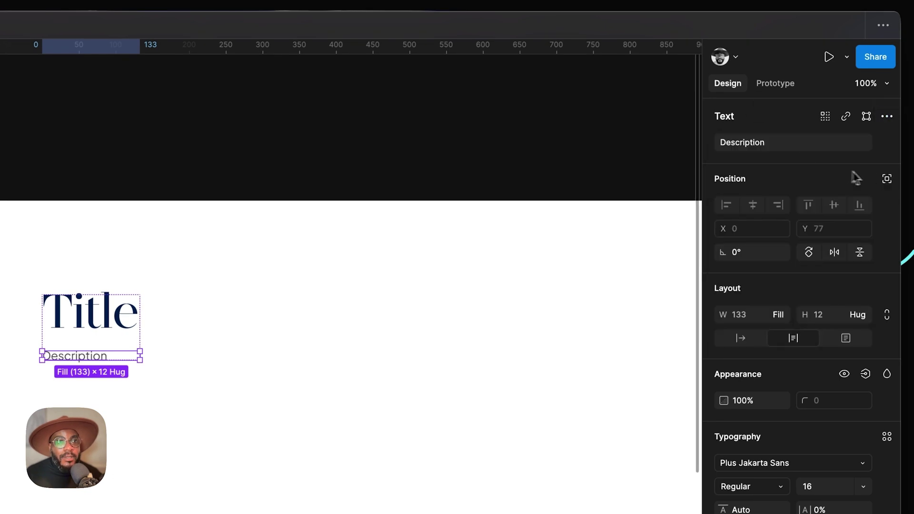
{"action": "left_click", "coordinate": [887, 143]}
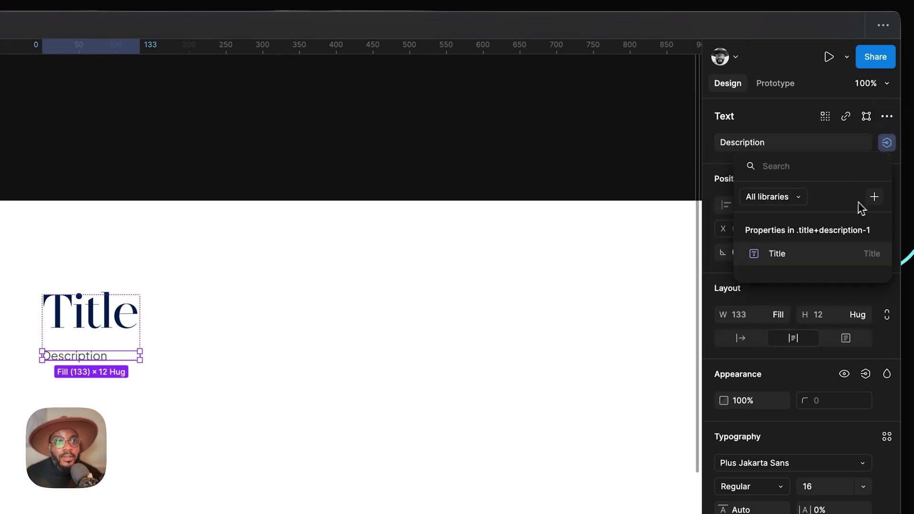
{"action": "left_click", "coordinate": [874, 198]}
{"action": "type", "text": "DEscr"}
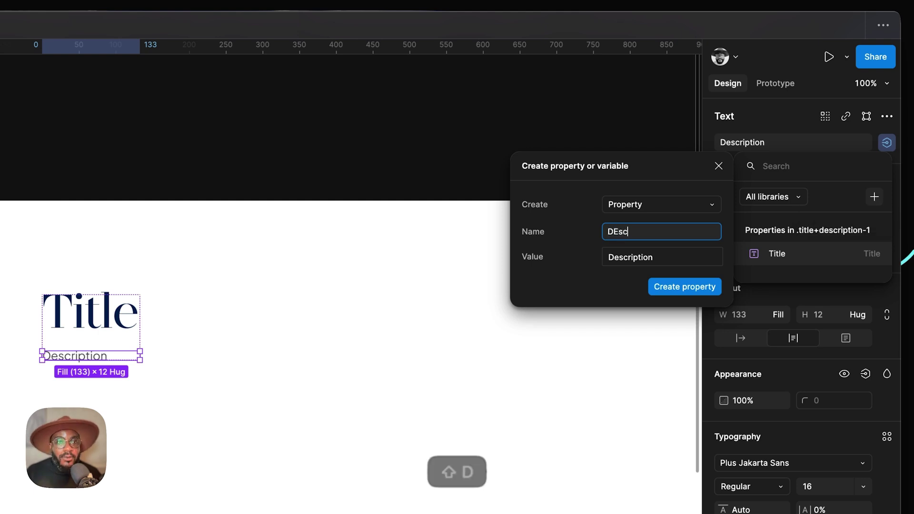
{"action": "key", "text": "BackSpace"}
{"action": "key", "text": "BackSpace"}
{"action": "key", "text": "BackSpace"}
{"action": "key", "text": "BackSpace"}
{"action": "type", "text": "escri"}
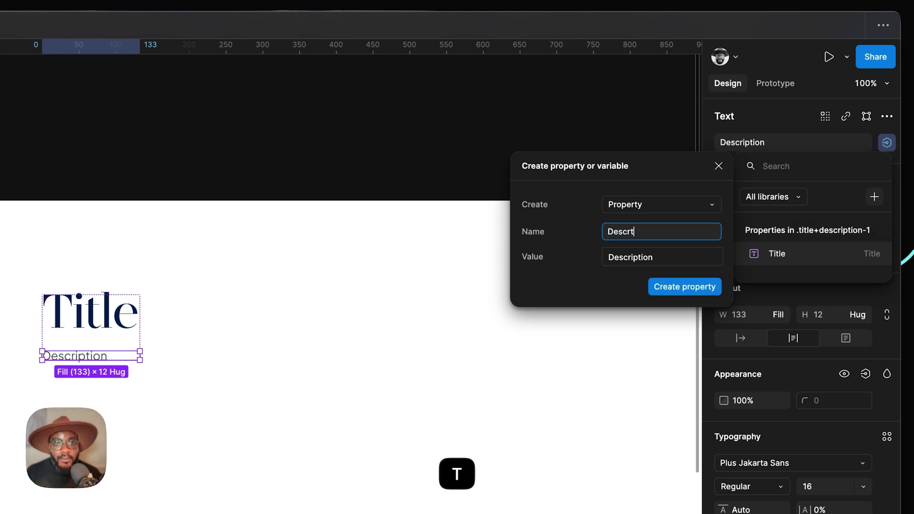
{"action": "key", "text": "BackSpace"}
{"action": "type", "text": "iption"}
{"action": "key", "text": "BackSpace"}
{"action": "type", "text": "n"}
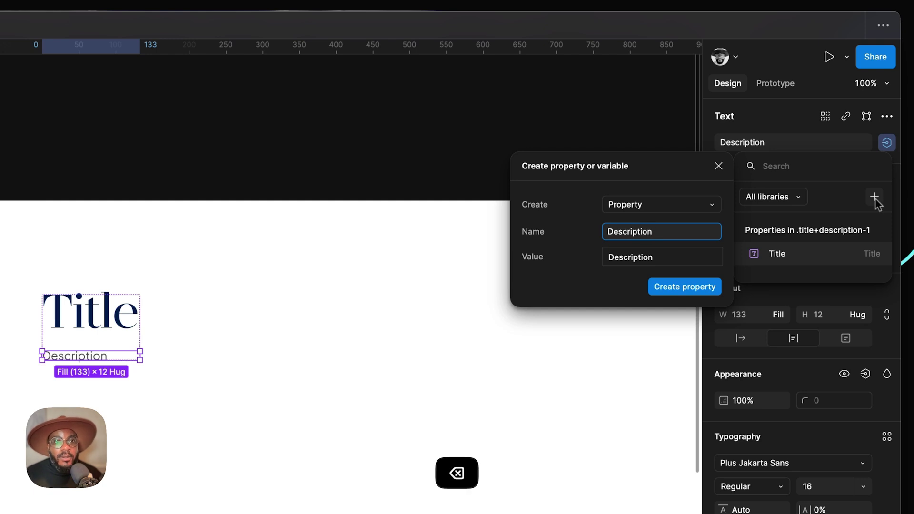
{"action": "left_click", "coordinate": [685, 288]}
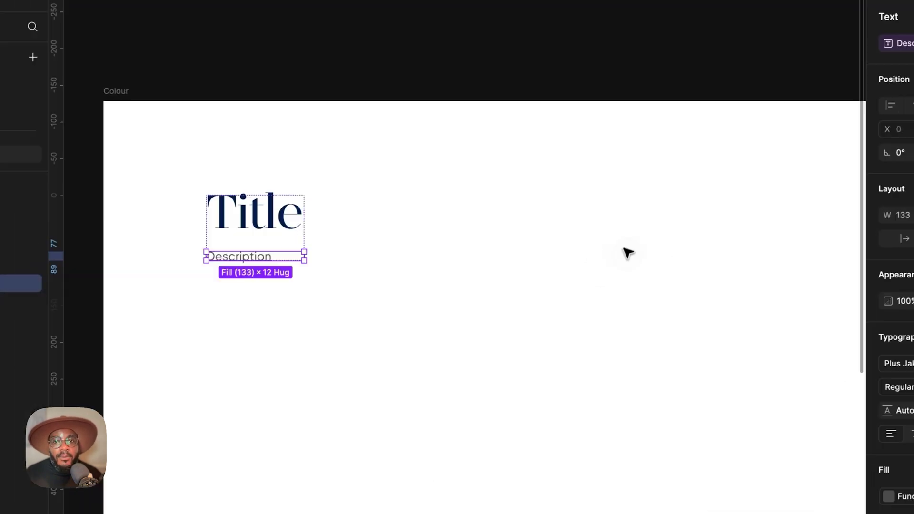
Step: Apply auto layout to the Colour frame
{"action": "left_click", "coordinate": [245, 202]}
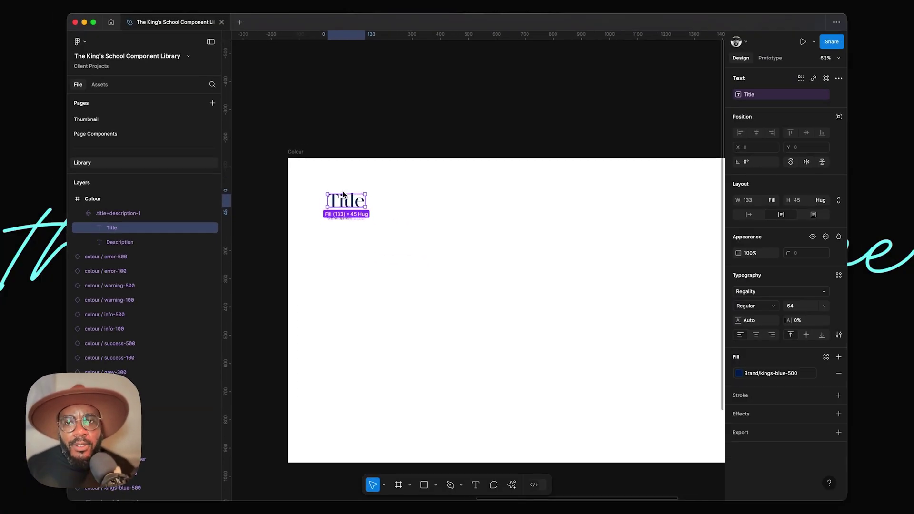
{"action": "scroll", "coordinate": [309, 164], "scroll_direction": "up", "scroll_amount": 1}
{"action": "left_click", "coordinate": [297, 164]}
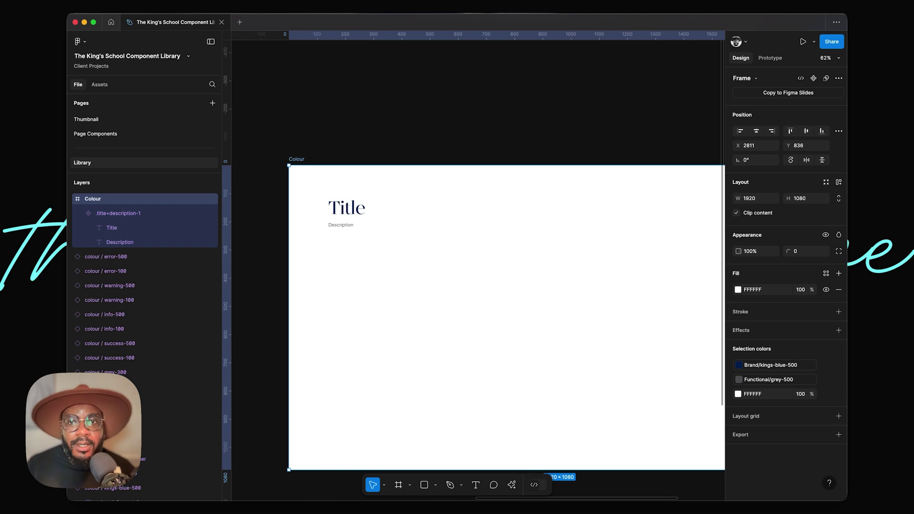
{"action": "key", "text": "shift+a"}
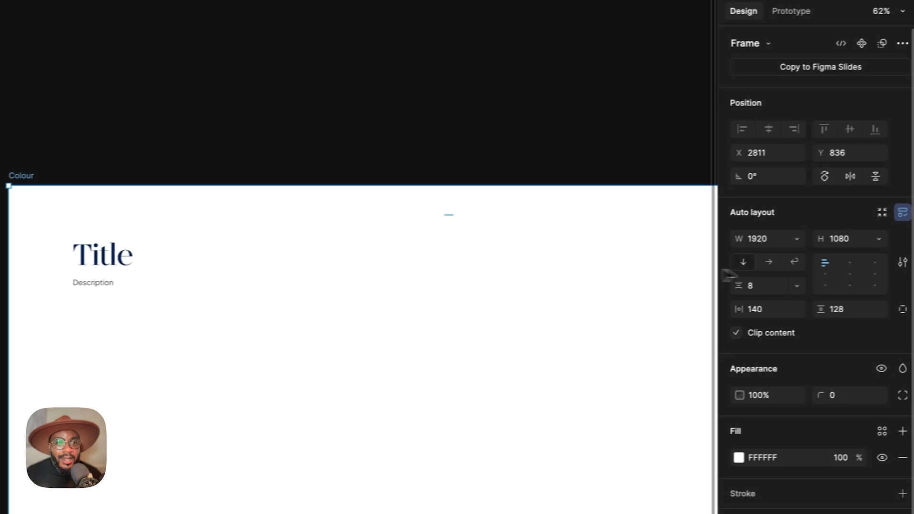
Step: Set the Colour frame's horizontal padding to 108
{"action": "left_click", "coordinate": [770, 315]}
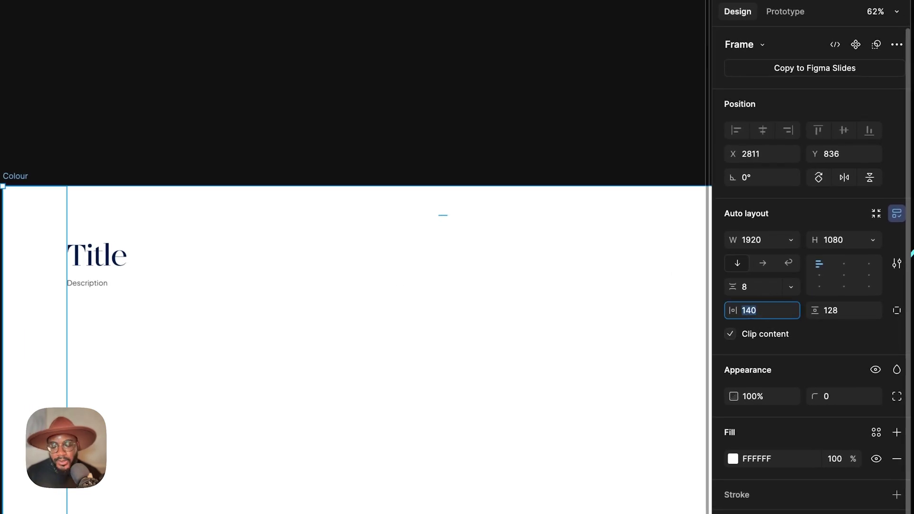
{"action": "type", "text": "109"}
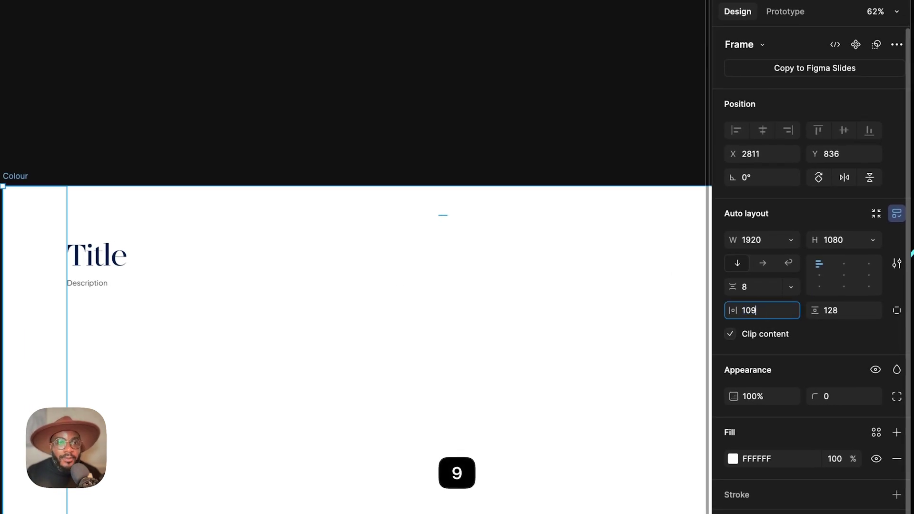
{"action": "key", "text": "BackSpace"}
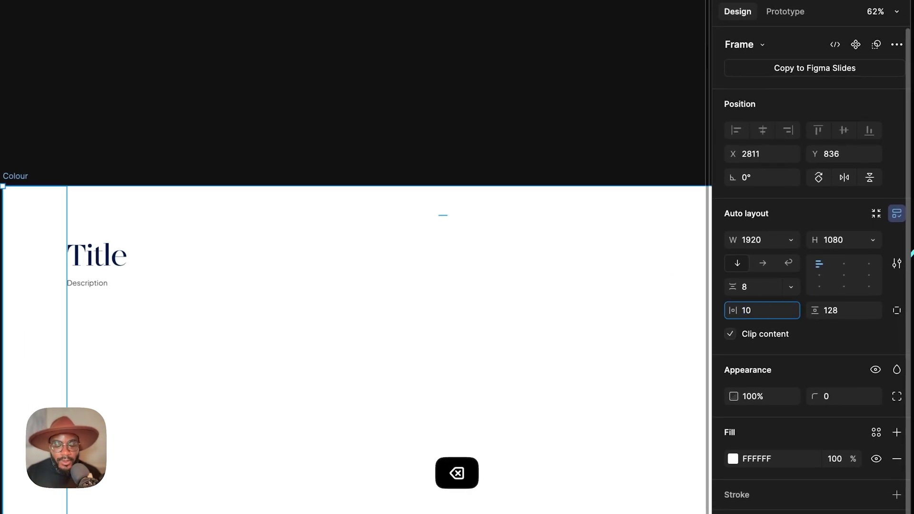
{"action": "type", "text": "9"}
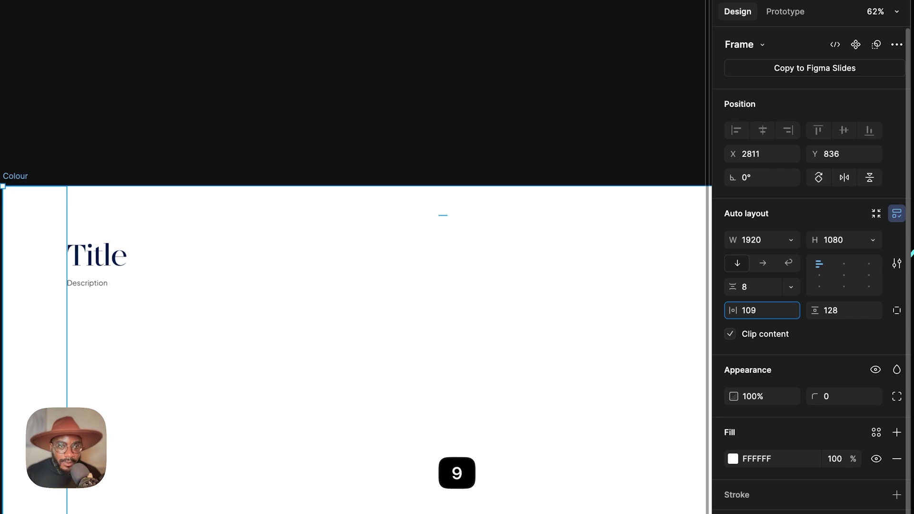
{"action": "key", "text": "BackSpace"}
{"action": "type", "text": "8"}
{"action": "key", "text": "Return"}
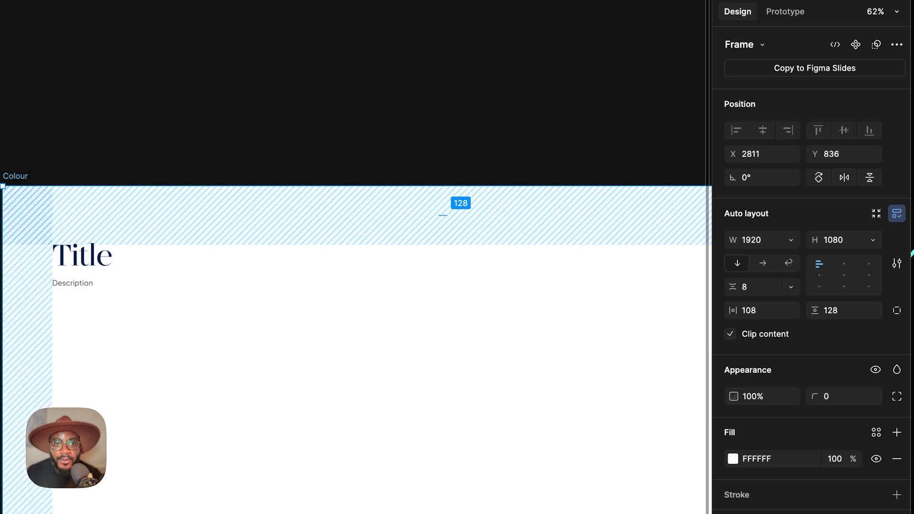
Step: Set the Colour frame's padding to 108 on all sides
{"action": "left_click", "coordinate": [442, 216]}
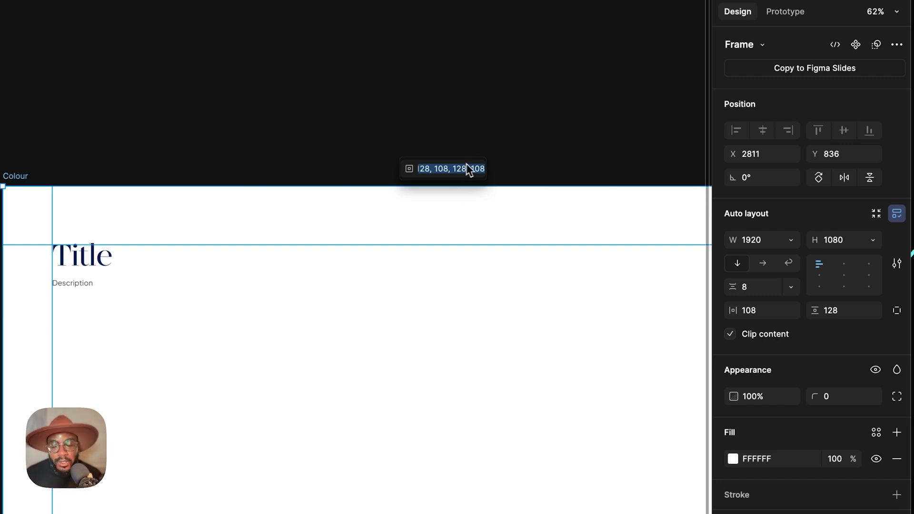
{"action": "type", "text": "12"}
{"action": "key", "text": "BackSpace"}
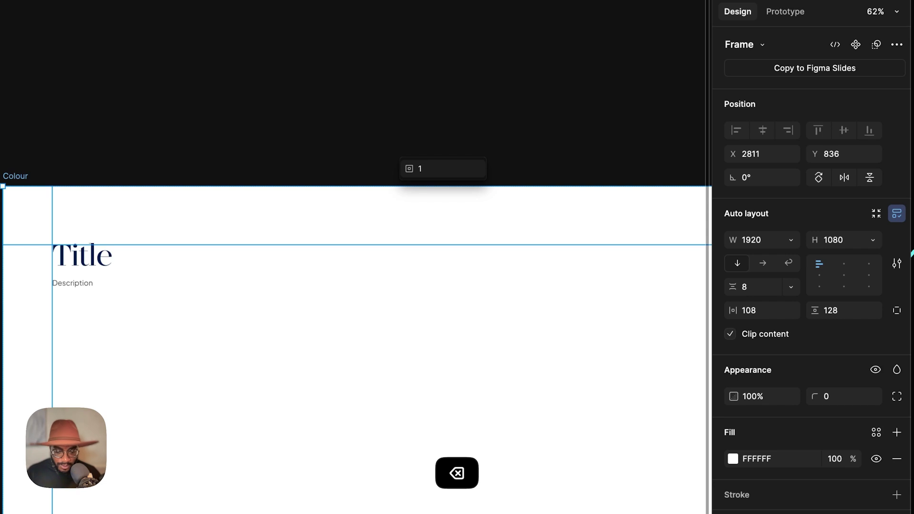
{"action": "type", "text": "08"}
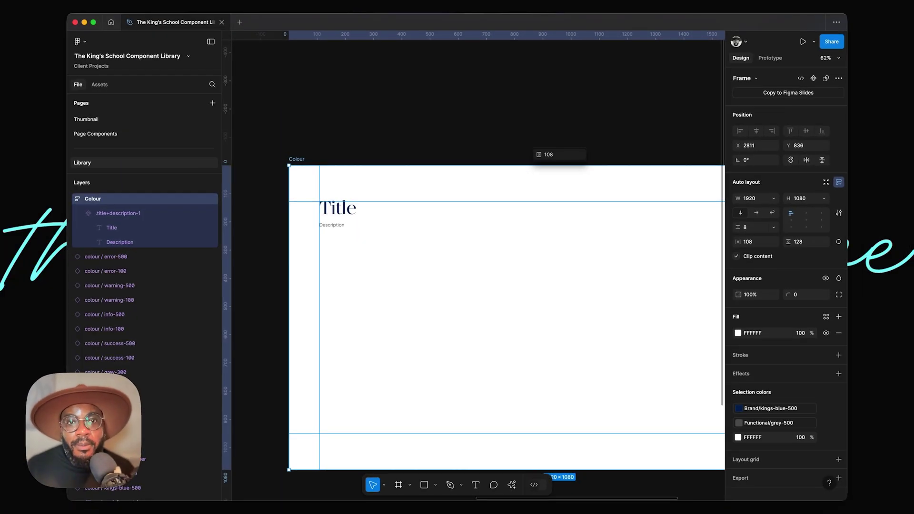
{"action": "key", "text": "Return"}
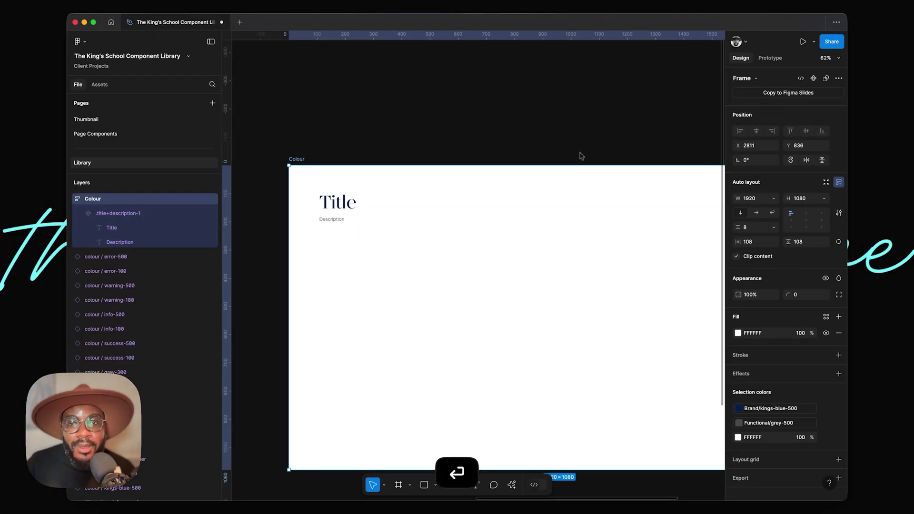
{"action": "key", "text": "Return"}
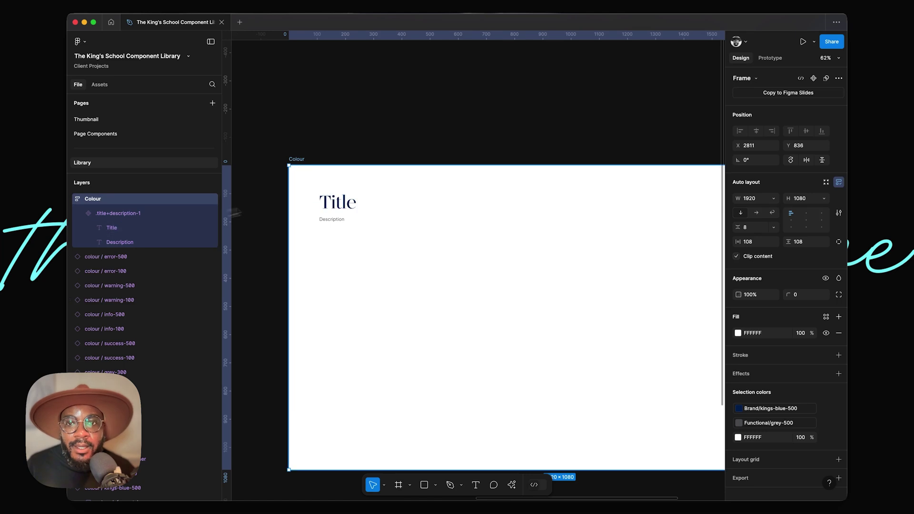
Step: Set the vertical gap between items in the Colour frame to 64
{"action": "scroll", "coordinate": [347, 188], "scroll_direction": "left", "scroll_amount": 2}
{"action": "scroll", "coordinate": [371, 204], "scroll_direction": "right", "scroll_amount": 5}
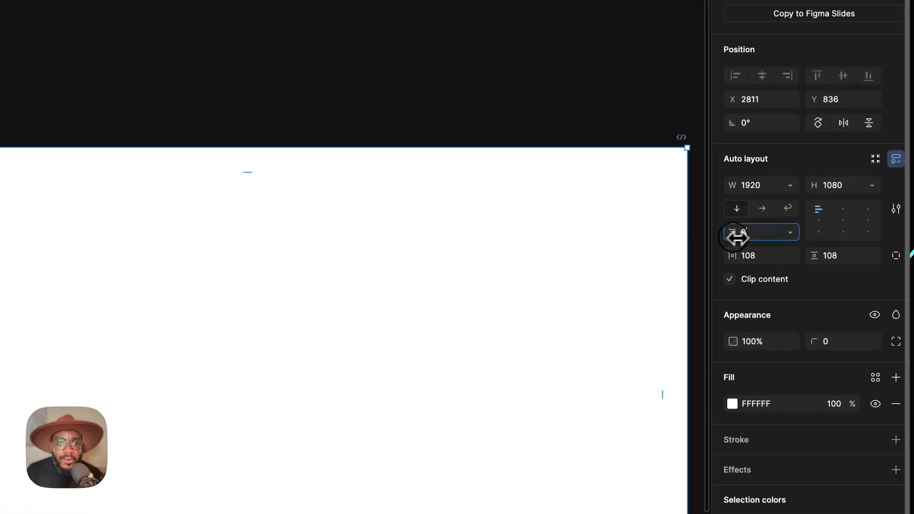
{"action": "left_click", "coordinate": [738, 227]}
{"action": "key", "text": "BackSpace"}
{"action": "key", "text": "Return"}
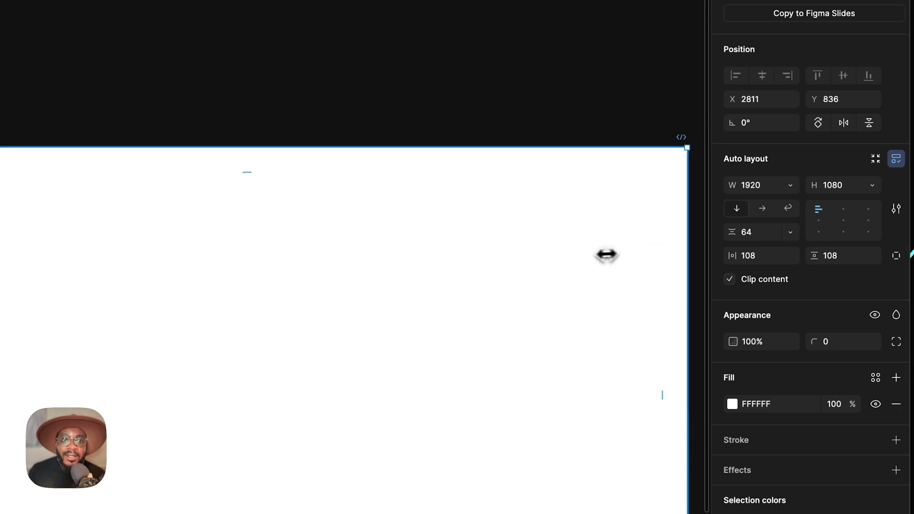
Step: Duplicate the .title+description-1 component to place an instance below it in the Colour frame
{"action": "scroll", "coordinate": [610, 254], "scroll_direction": "left", "scroll_amount": 5}
{"action": "scroll", "coordinate": [415, 176], "scroll_direction": "right", "scroll_amount": 4}
{"action": "scroll", "coordinate": [415, 176], "scroll_direction": "down", "scroll_amount": 3}
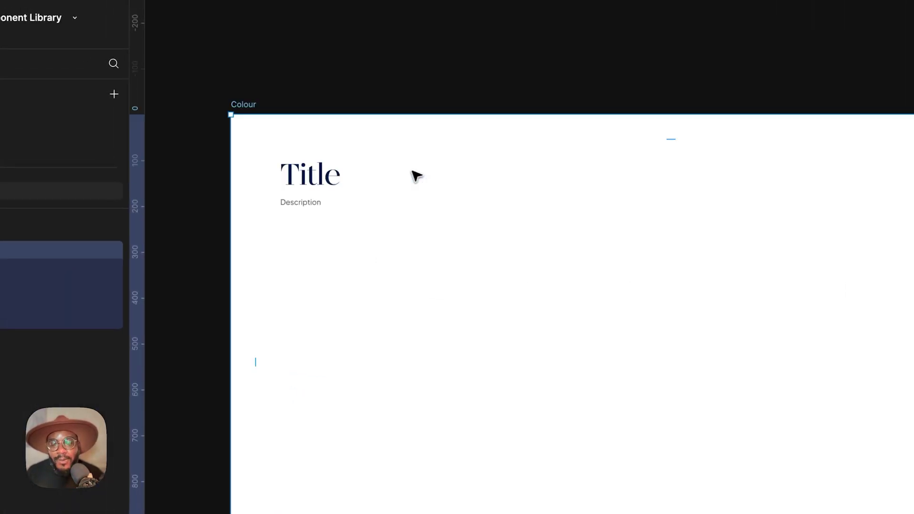
{"action": "scroll", "coordinate": [419, 175], "scroll_direction": "down", "scroll_amount": 3}
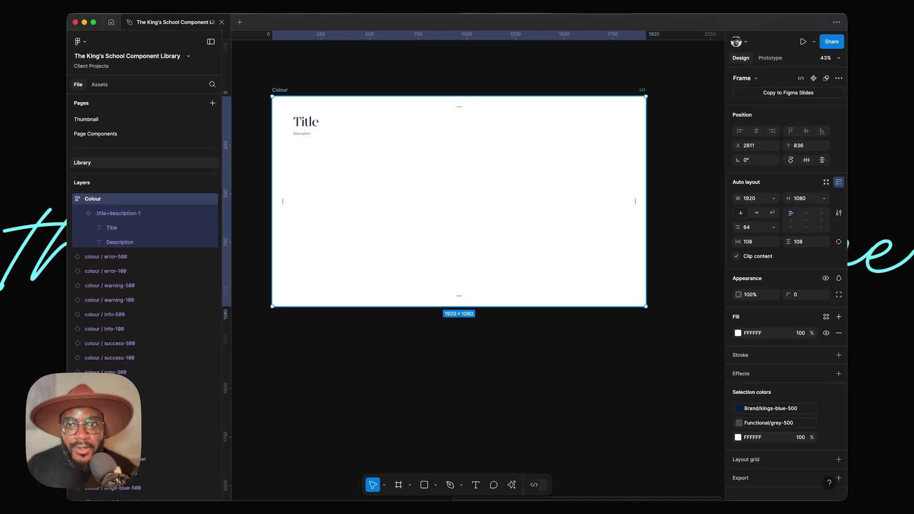
{"action": "scroll", "coordinate": [330, 128], "scroll_direction": "up", "scroll_amount": 3}
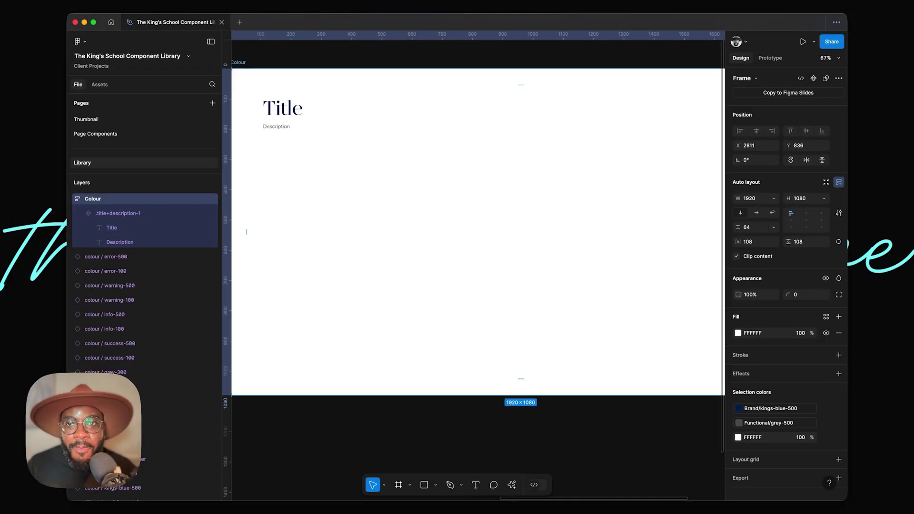
{"action": "key", "text": "Return"}
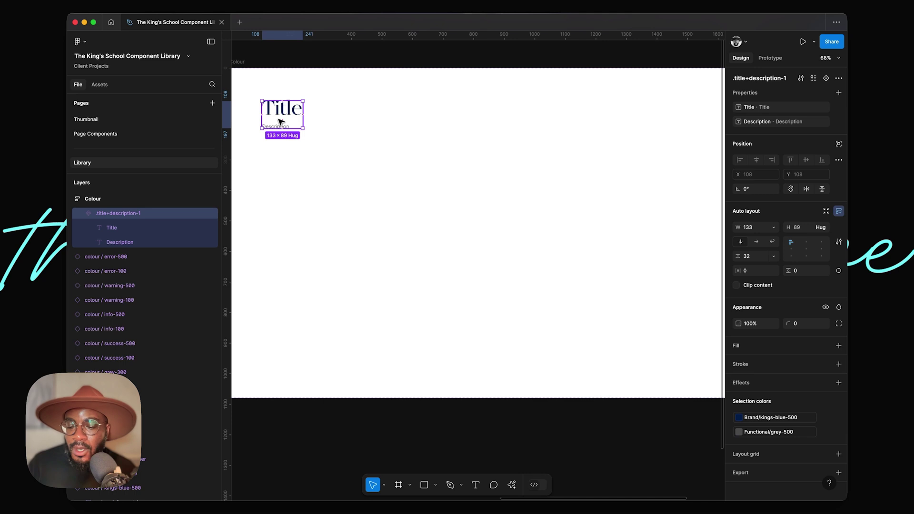
{"action": "key", "text": "super+d"}
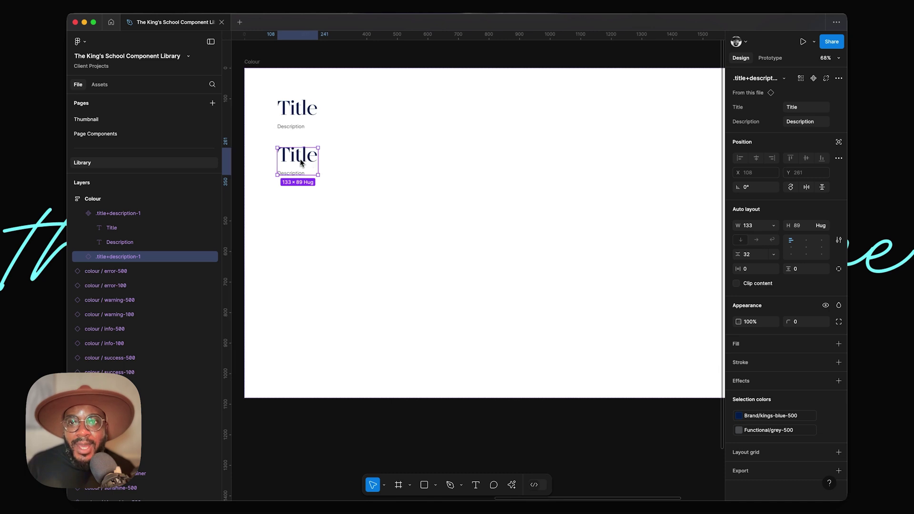
Step: Examine the rows of colour cards, selecting them row by row to see which cards belong together
{"action": "scroll", "coordinate": [306, 161], "scroll_direction": "left", "scroll_amount": 15}
{"action": "scroll", "coordinate": [285, 143], "scroll_direction": "down", "scroll_amount": 5}
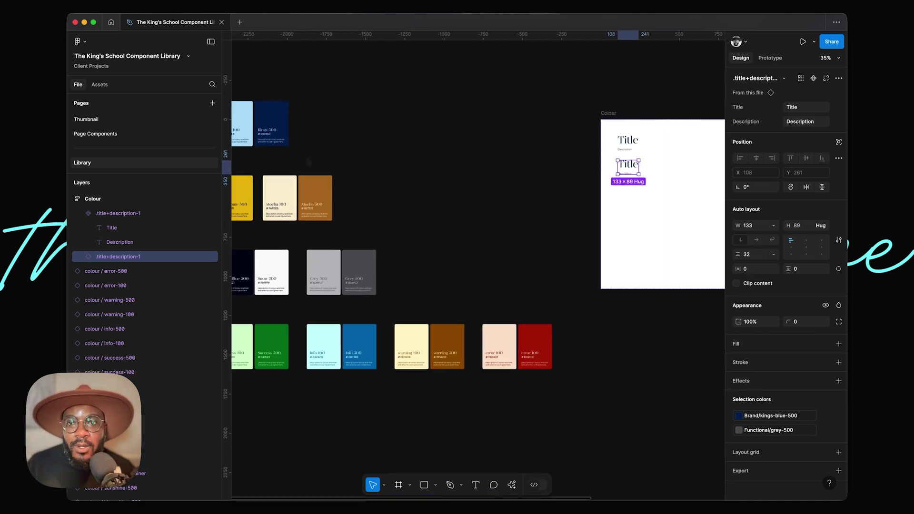
{"action": "scroll", "coordinate": [288, 139], "scroll_direction": "left", "scroll_amount": 2}
{"action": "scroll", "coordinate": [291, 140], "scroll_direction": "right", "scroll_amount": 2}
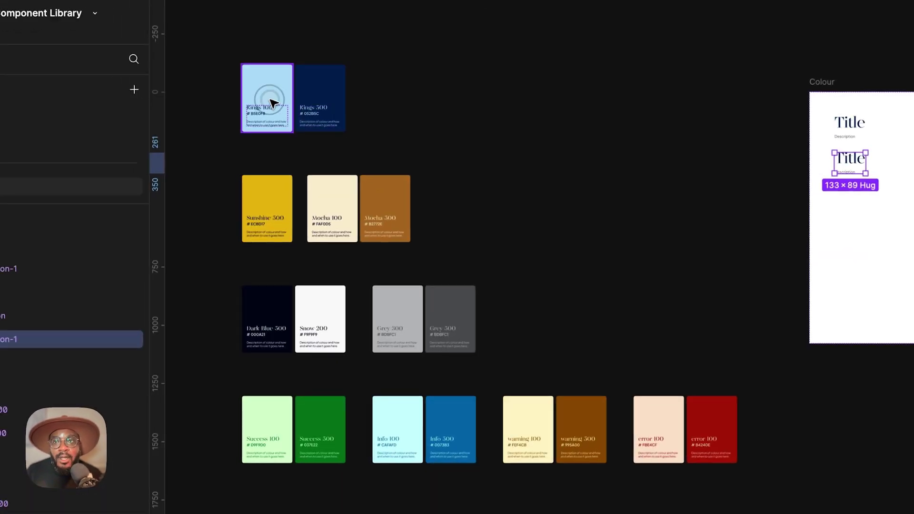
{"action": "left_click", "coordinate": [293, 111]}
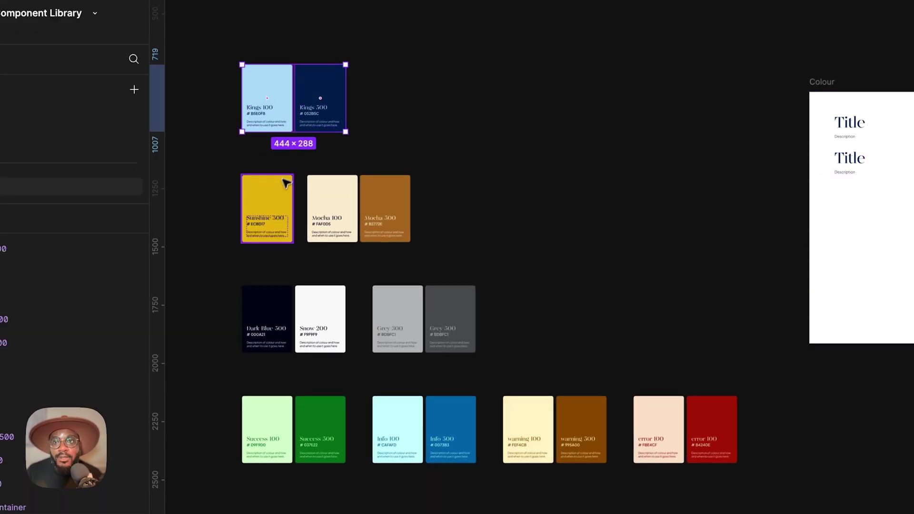
{"action": "left_click", "coordinate": [286, 184]}
{"action": "left_click", "coordinate": [321, 183], "text": "shift"}
{"action": "left_click", "coordinate": [381, 195], "text": "shift"}
{"action": "left_click", "coordinate": [259, 108]}
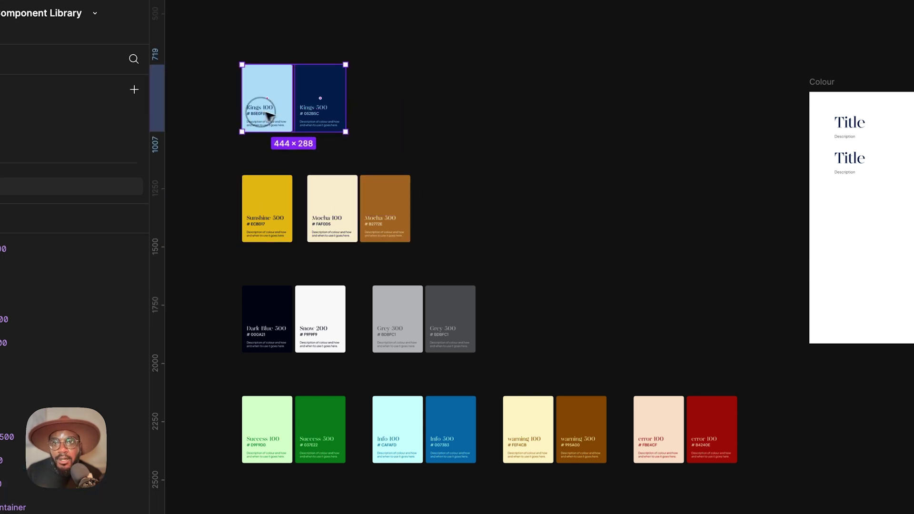
{"action": "left_click", "coordinate": [247, 238]}
{"action": "left_click_drag", "start_coordinate": [593, 289], "coordinate": [228, 320]}
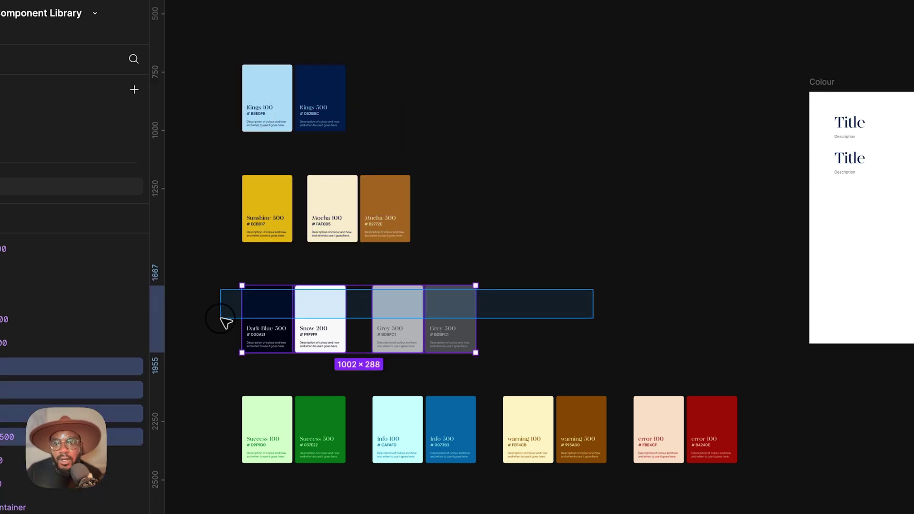
{"action": "left_click_drag", "start_coordinate": [897, 501], "coordinate": [391, 444]}
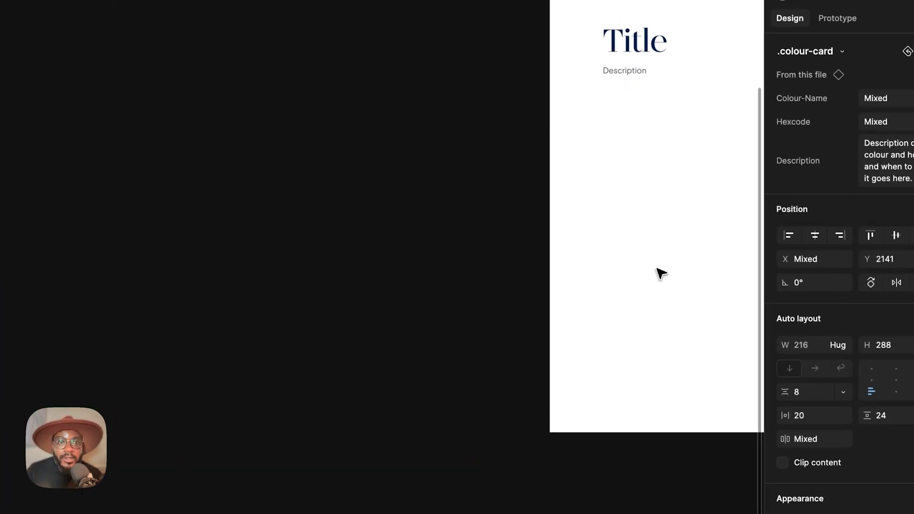
Step: Detach the second title and description instance in the Colour frame from its component
{"action": "scroll", "coordinate": [659, 271], "scroll_direction": "right", "scroll_amount": 3}
{"action": "key", "text": "ctrl+v"}
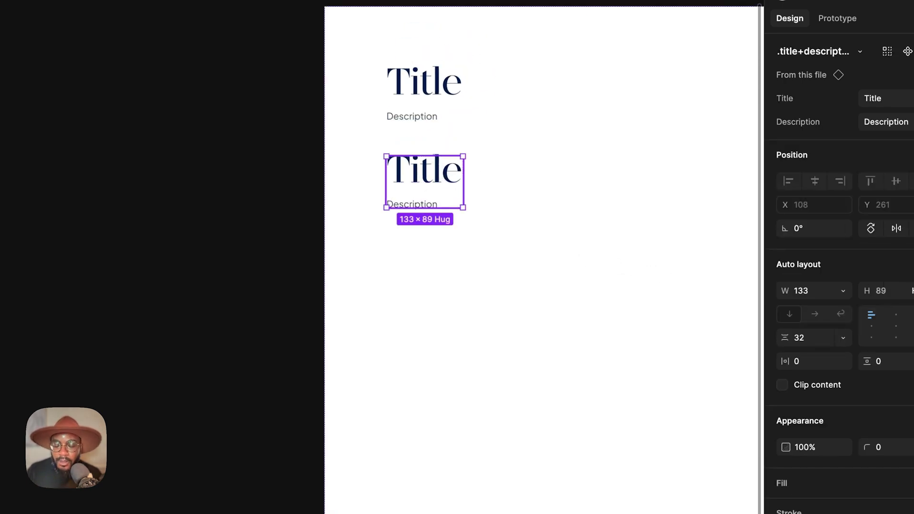
{"action": "key", "text": "super+alt+b"}
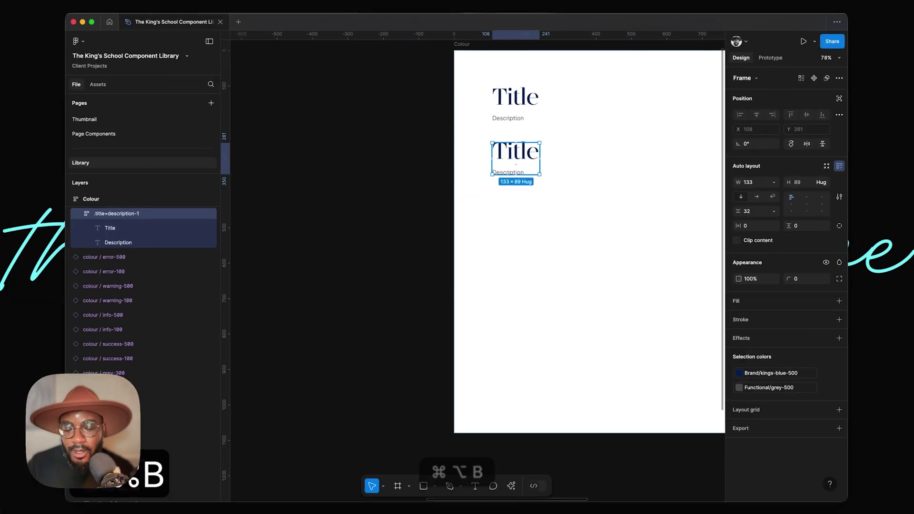
Step: Rename the detached title and description frame as .title+description-2
{"action": "key", "text": "super+r"}
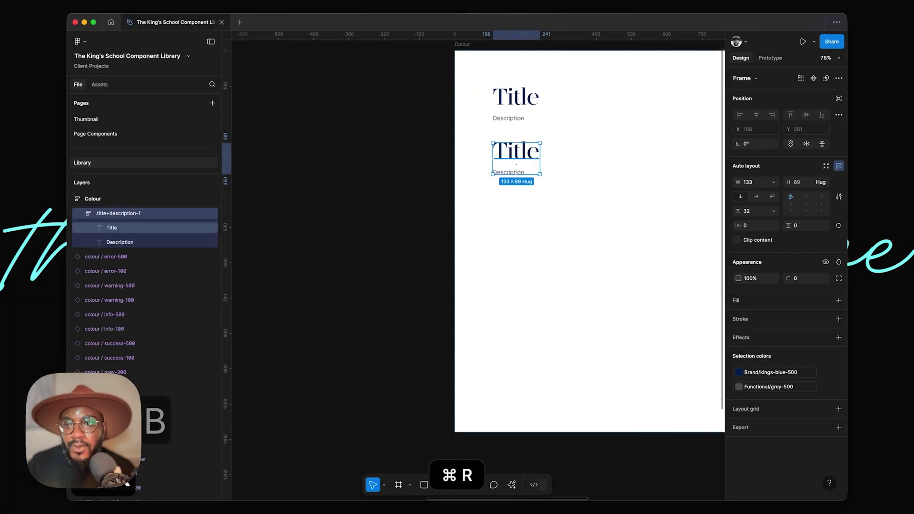
{"action": "key", "text": "Right"}
{"action": "key", "text": "BackSpace"}
{"action": "type", "text": "2"}
{"action": "key", "text": "Return"}
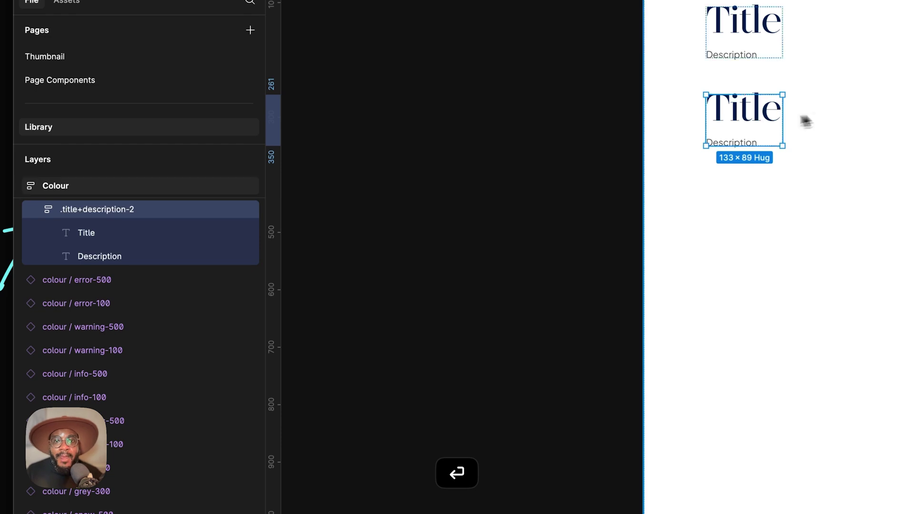
Step: Set the font size of the Title text in .title+description-2 to 40
{"action": "scroll", "coordinate": [818, 124], "scroll_direction": "up", "scroll_amount": 3}
{"action": "double_click", "coordinate": [714, 115]}
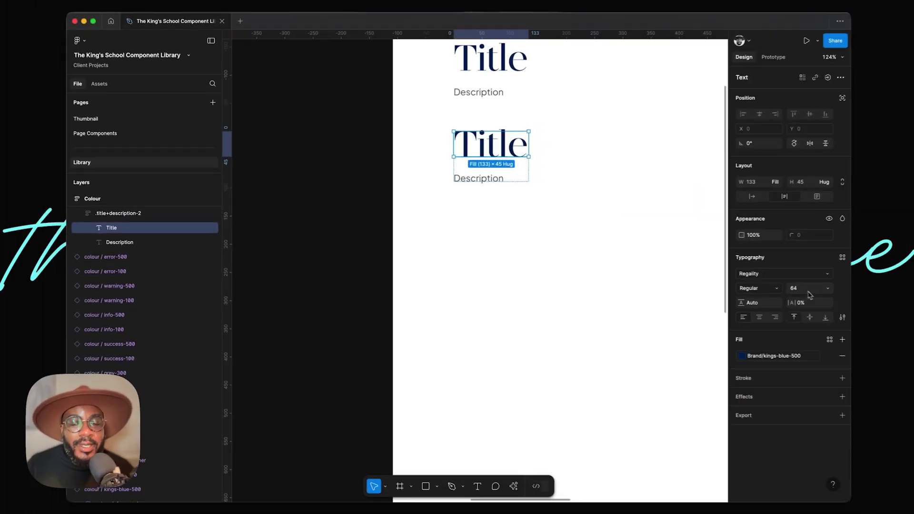
{"action": "left_click", "coordinate": [805, 289]}
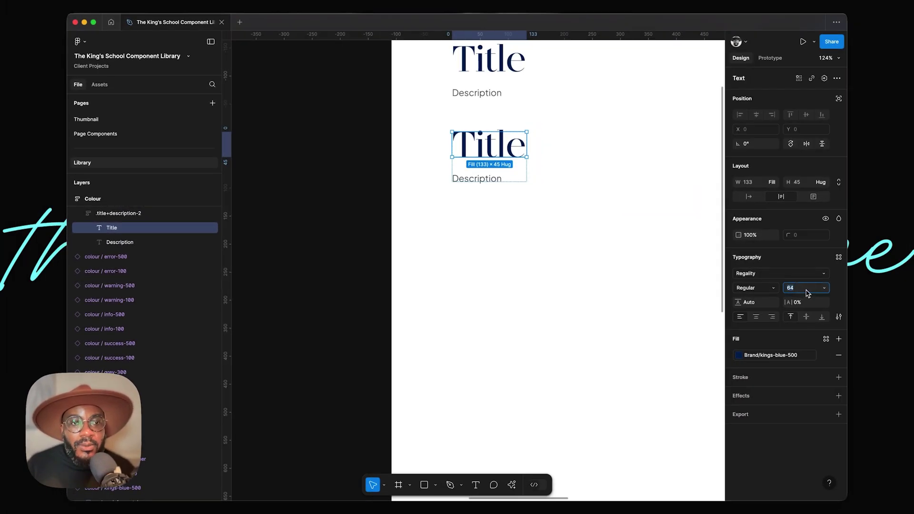
{"action": "left_click", "coordinate": [824, 288]}
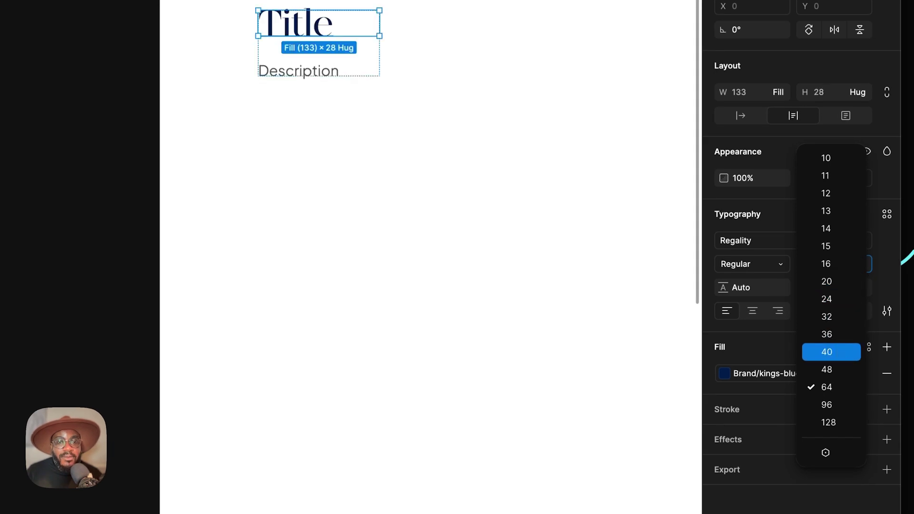
{"action": "left_click", "coordinate": [832, 352]}
{"action": "key", "text": "Escape"}
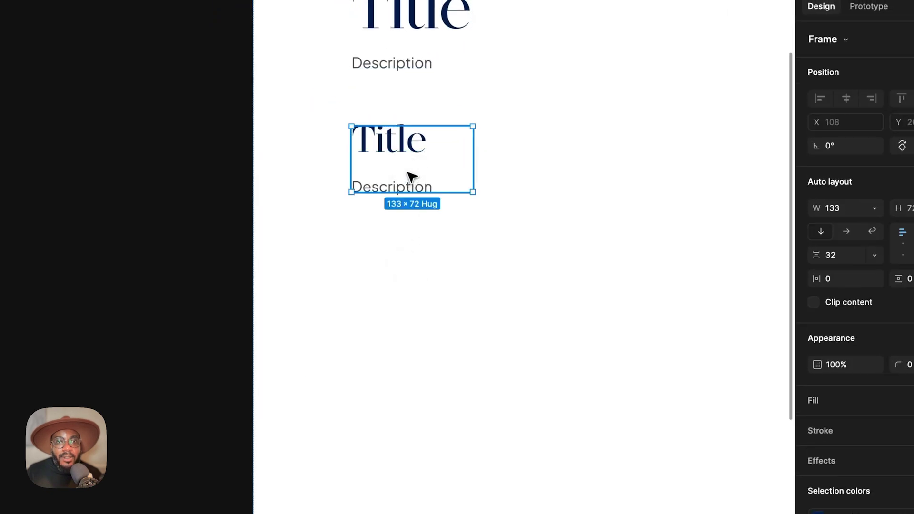
Step: Set the vertical gap between the title and description in .title+description-2 to 16
{"action": "left_click", "coordinate": [851, 260]}
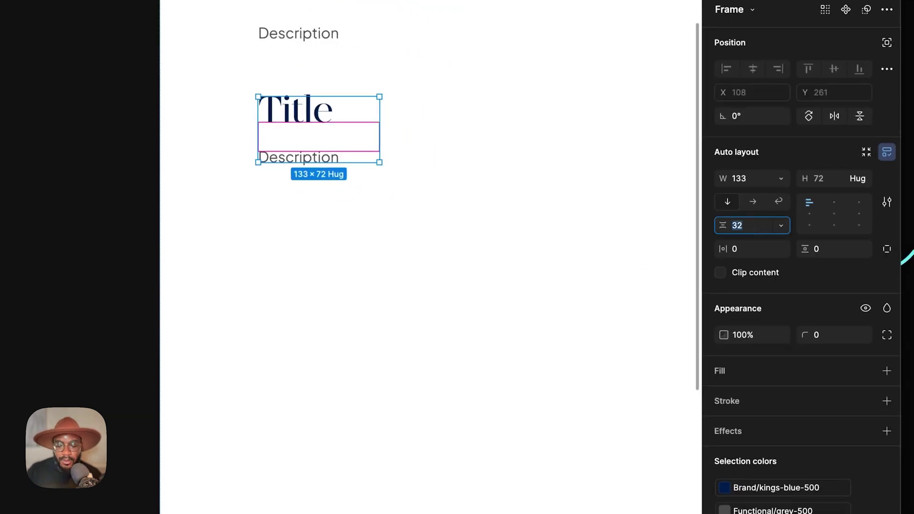
{"action": "key", "text": "Return"}
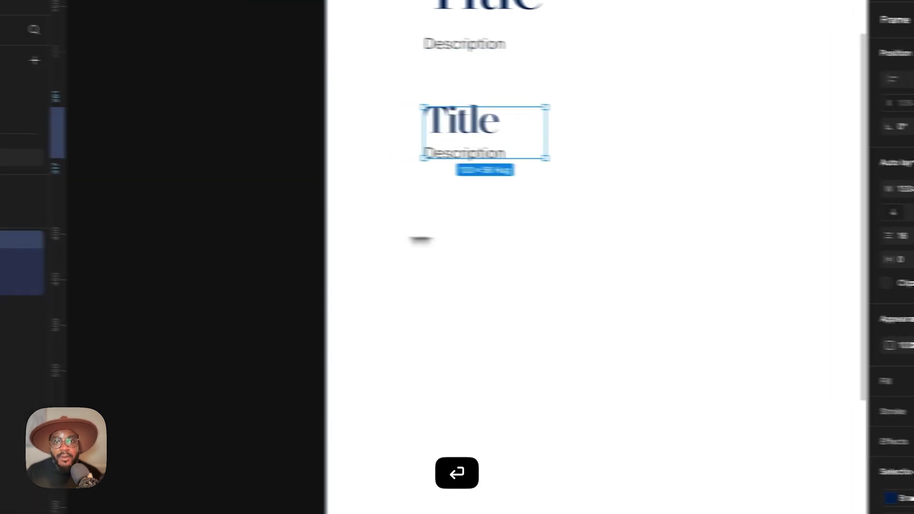
{"action": "left_click", "coordinate": [191, 219]}
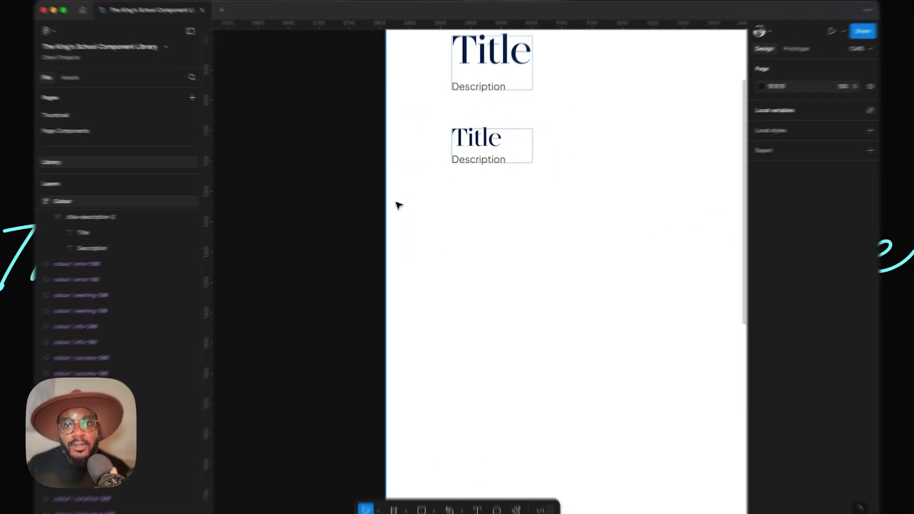
{"action": "scroll", "coordinate": [413, 175], "scroll_direction": "up", "scroll_amount": 5}
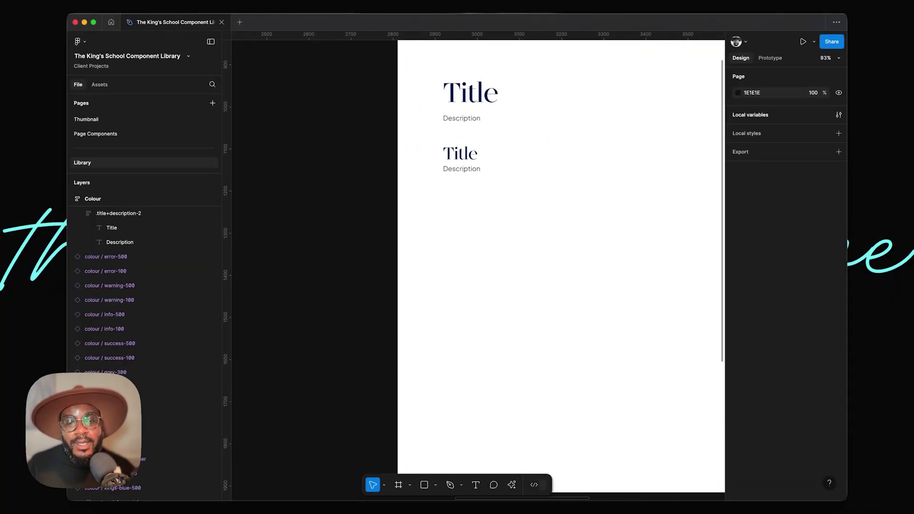
Step: Set the vertical gap between the title and description in .title+description-2 to 24
{"action": "left_click", "coordinate": [452, 177]}
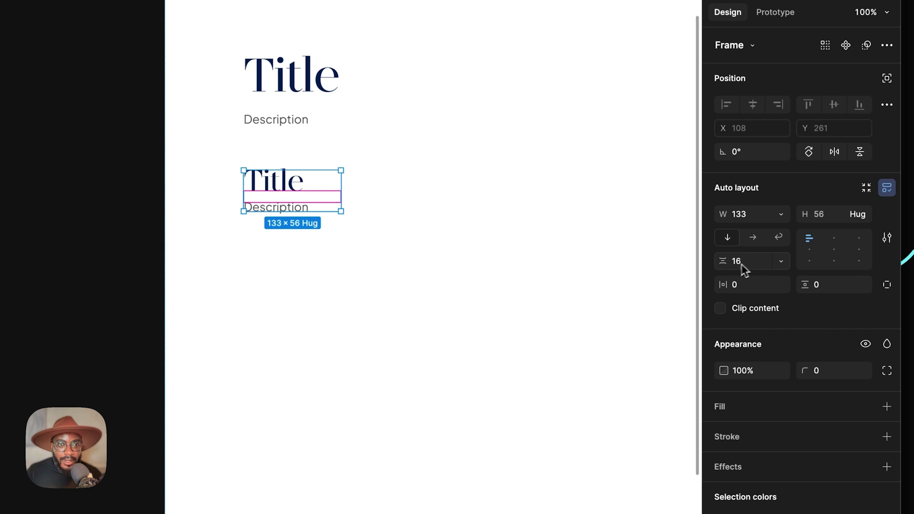
{"action": "type", "text": "24"}
{"action": "key", "text": "Return"}
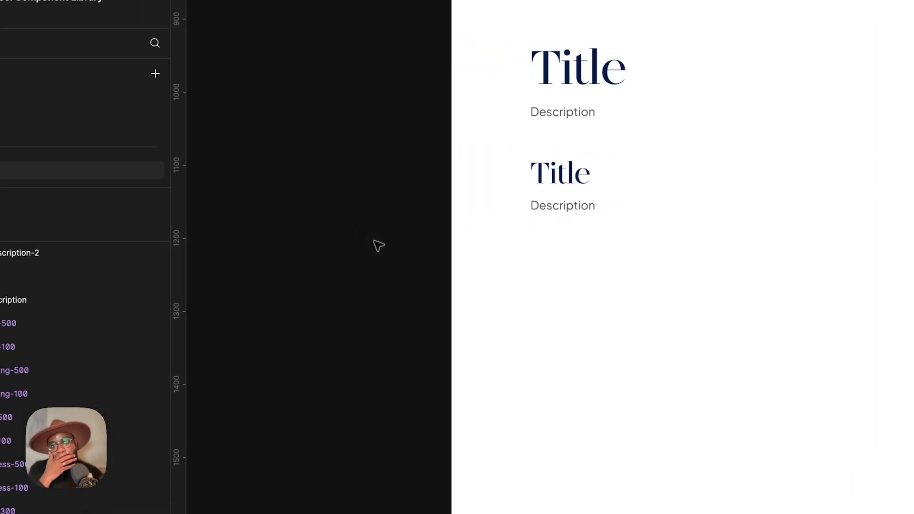
Step: Turn the .title+description-2 frame into a component
{"action": "scroll", "coordinate": [377, 245], "scroll_direction": "up", "scroll_amount": 1}
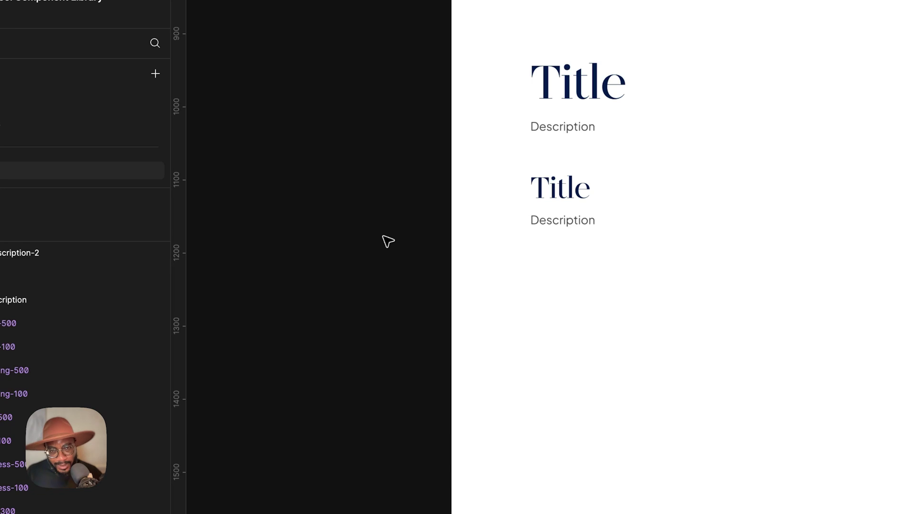
{"action": "scroll", "coordinate": [418, 234], "scroll_direction": "down", "scroll_amount": 3}
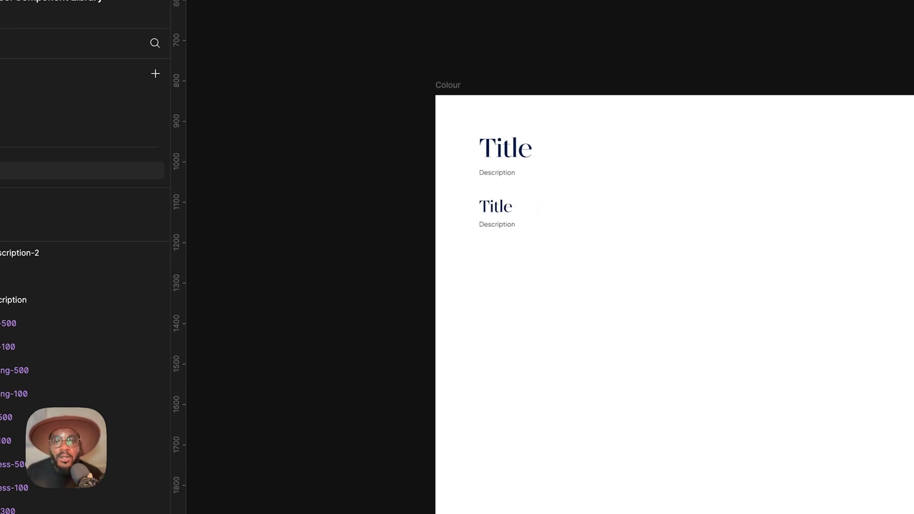
{"action": "scroll", "coordinate": [419, 235], "scroll_direction": "right", "scroll_amount": 5}
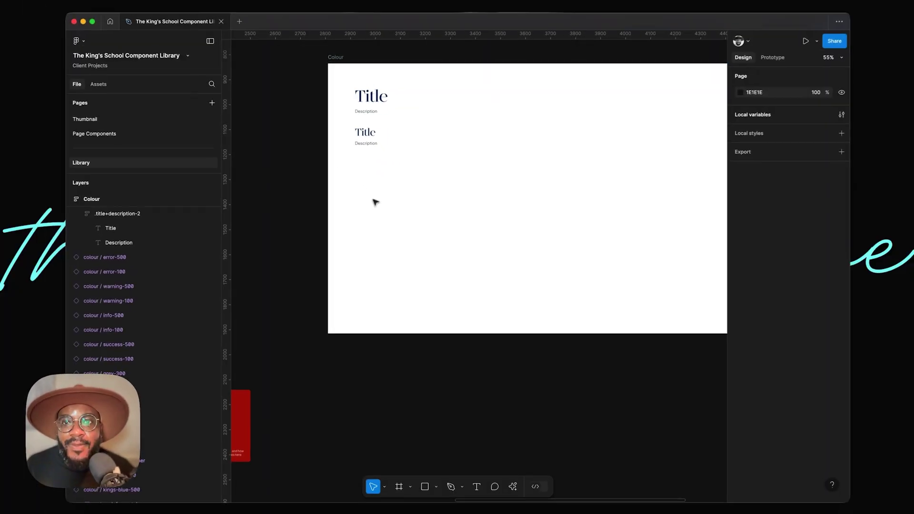
{"action": "left_click", "coordinate": [360, 140]}
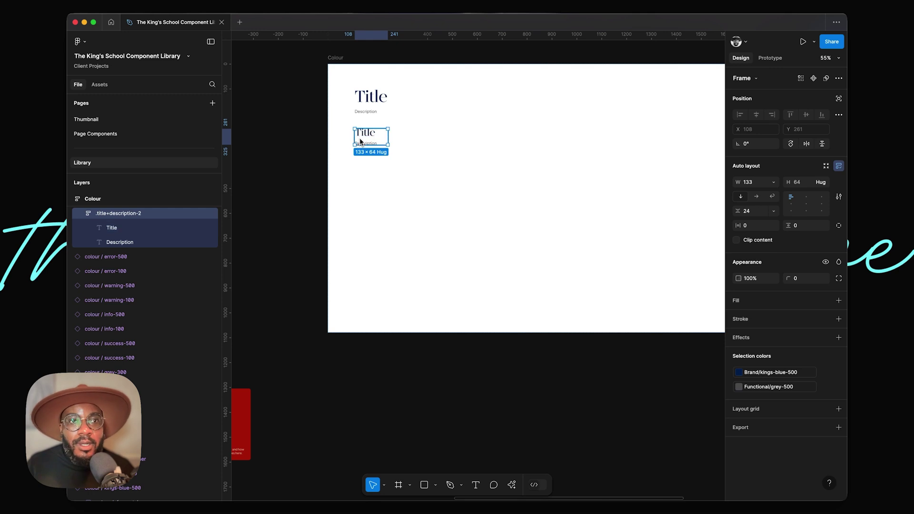
{"action": "key", "text": "super+alt+k"}
Step: Duplicate the .title+description-1 and .title+description-2 components to place an instance of each in the Colour frame
{"action": "left_click", "coordinate": [374, 100]}
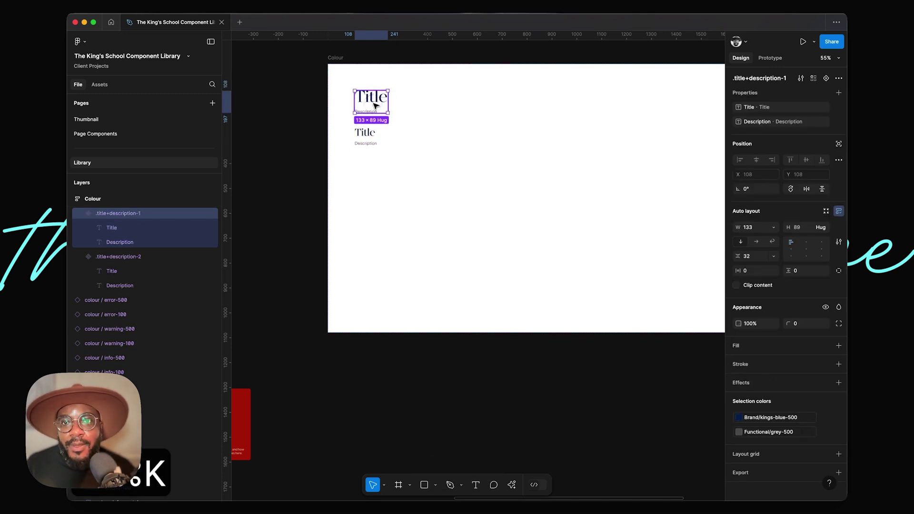
{"action": "key", "text": "super+d"}
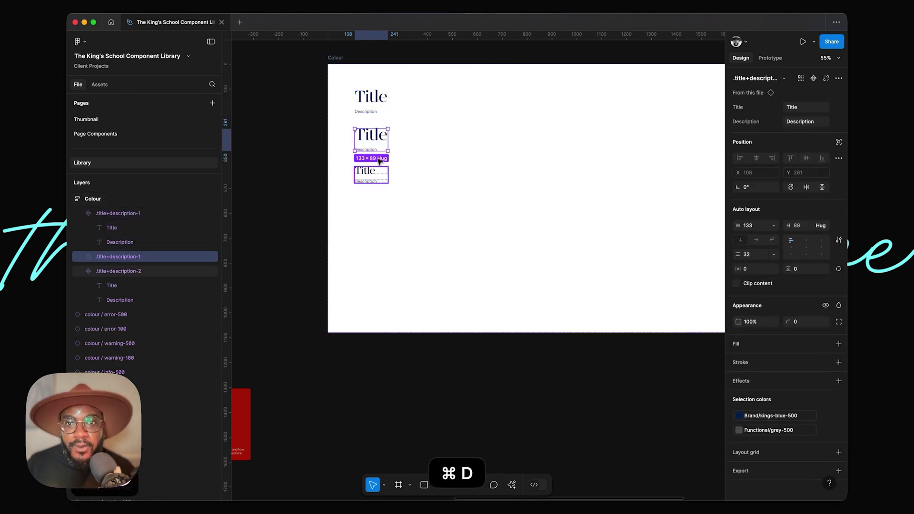
{"action": "left_click", "coordinate": [371, 136]}
{"action": "key", "text": "super+d"}
Step: Move the main .title+description-1 and .title+description-2 components from the Colour frame to the Page Components page
{"action": "left_click", "coordinate": [372, 172]}
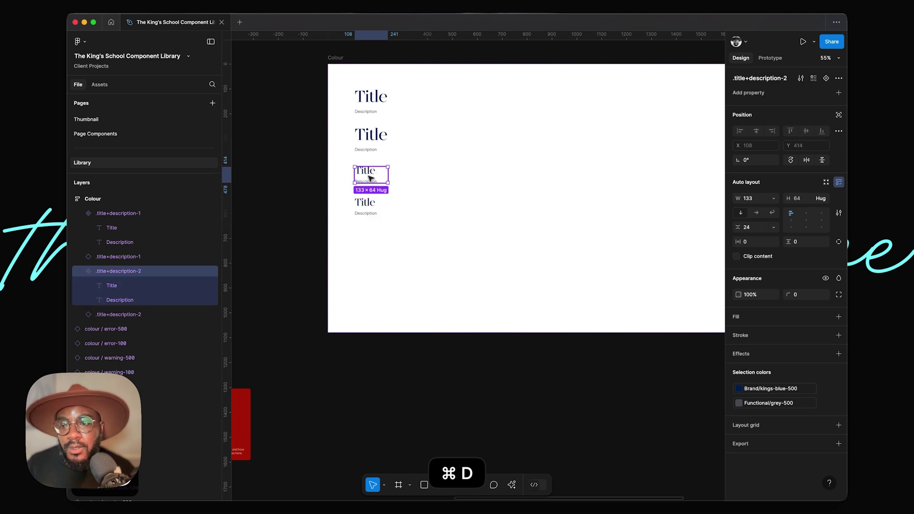
{"action": "left_click", "coordinate": [373, 109], "text": "shift"}
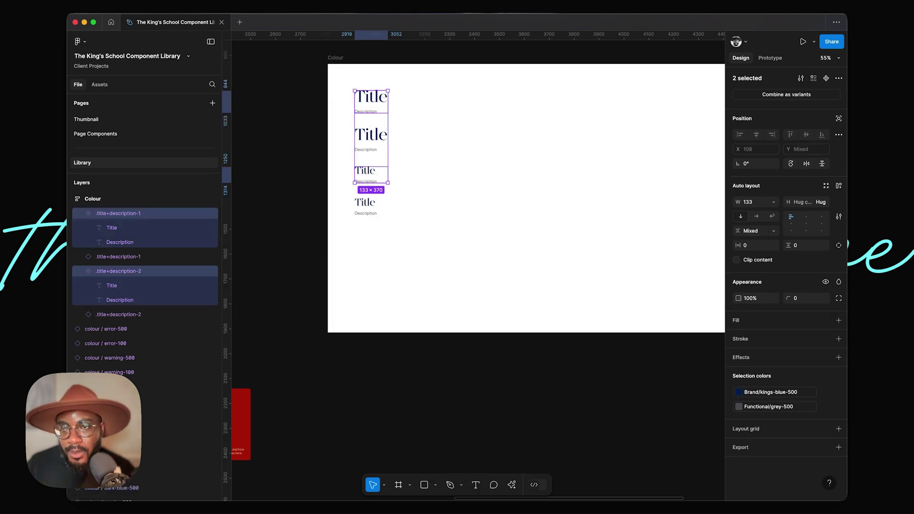
{"action": "key", "text": "super+x"}
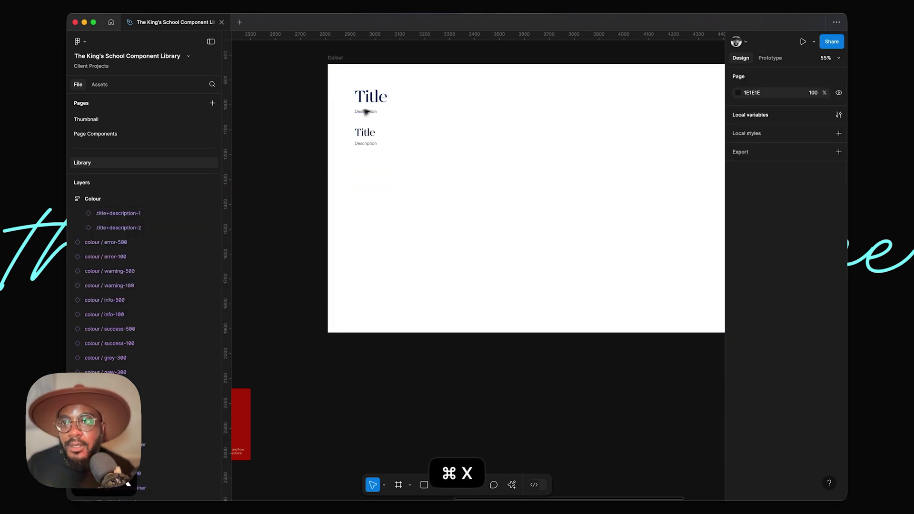
{"action": "left_click", "coordinate": [133, 138]}
{"action": "key", "text": "super+v"}
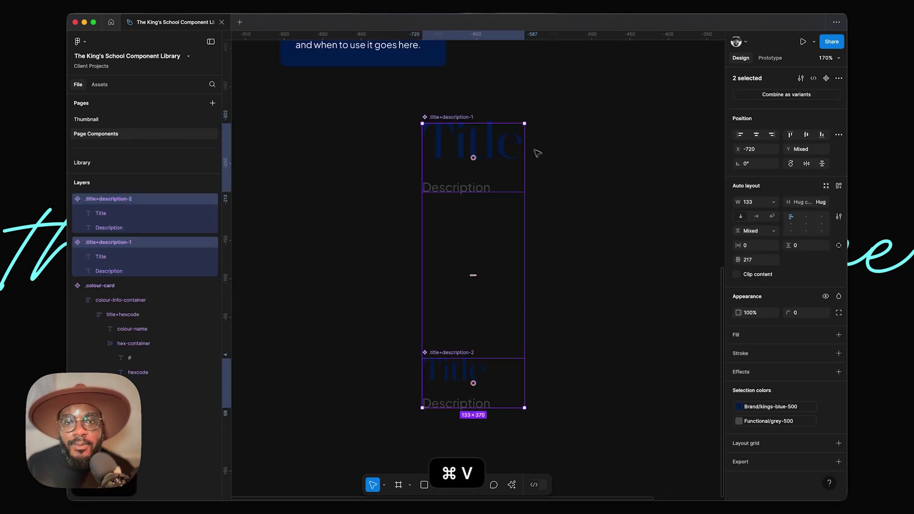
Step: Stack the two heading components below the colour card, .title+description-1 at about X -890, Y -300 and .title+description-2 at about X -890, Y -124
{"action": "left_click", "coordinate": [560, 136]}
{"action": "left_click_drag", "start_coordinate": [476, 119], "coordinate": [345, 121]}
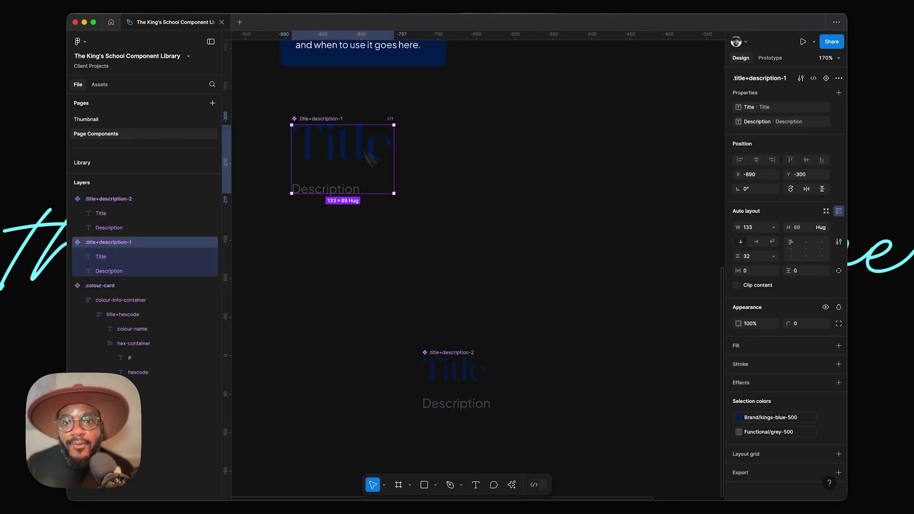
{"action": "left_click_drag", "start_coordinate": [452, 355], "coordinate": [318, 257]}
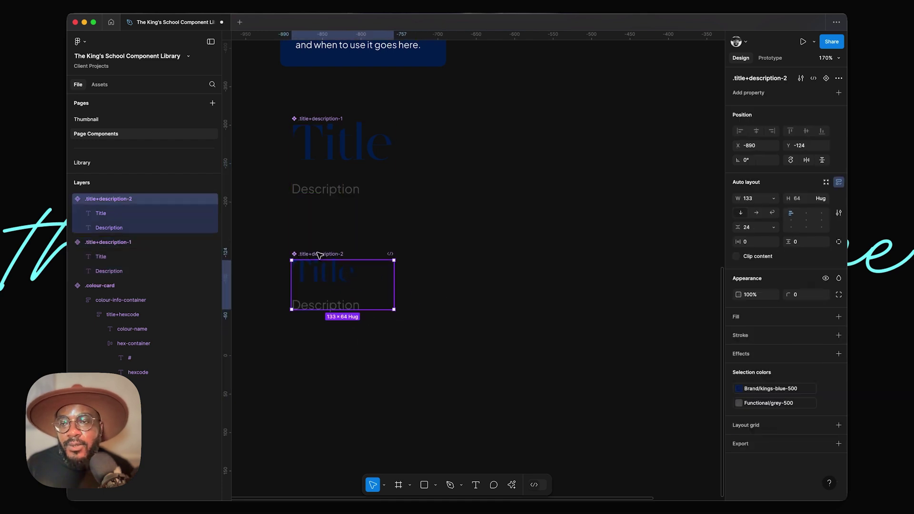
Step: On the Library page, make both heading instances in the Colour frame fill the container's width
{"action": "left_click", "coordinate": [90, 164]}
{"action": "scroll", "coordinate": [362, 93], "scroll_direction": "up", "scroll_amount": 2}
{"action": "left_click", "coordinate": [371, 145]}
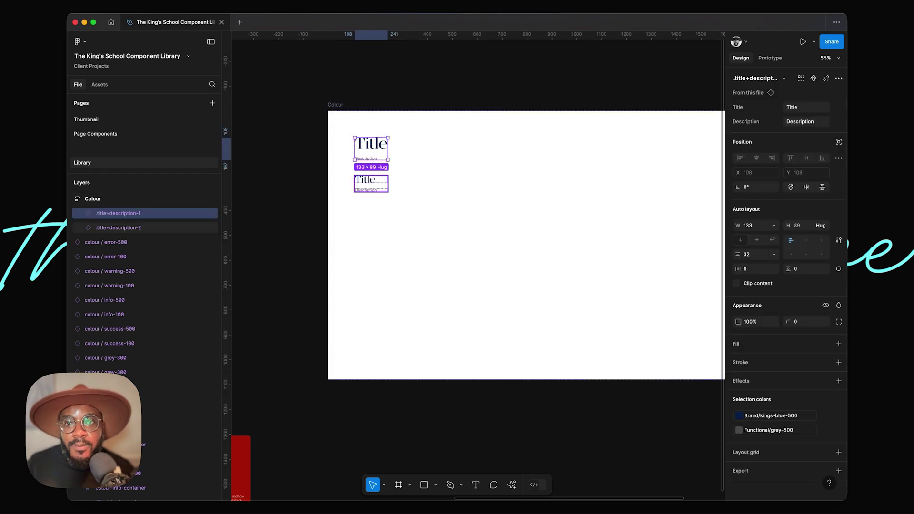
{"action": "left_click", "coordinate": [371, 183], "text": "shift"}
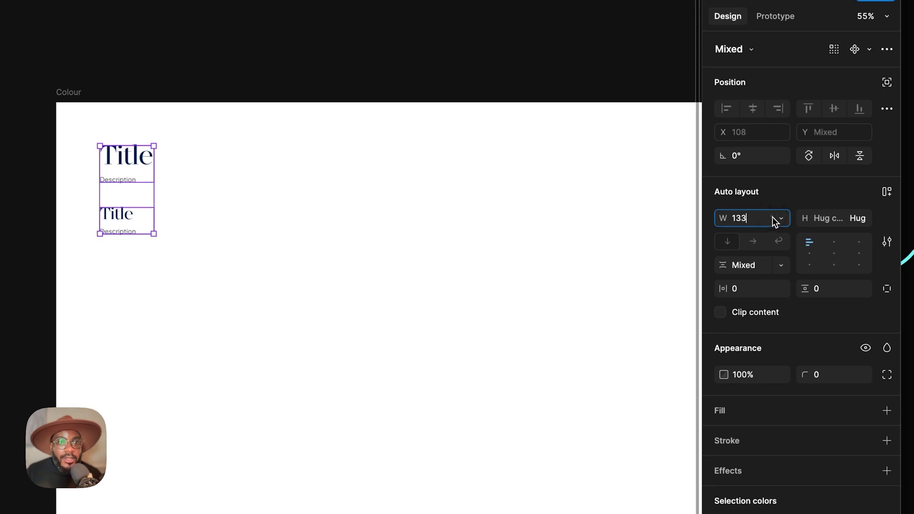
{"action": "left_click", "coordinate": [775, 218]}
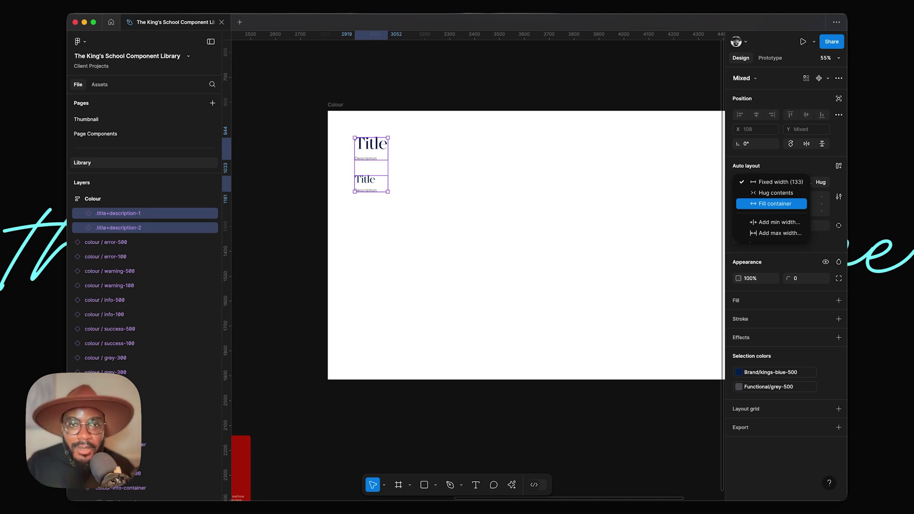
{"action": "left_click", "coordinate": [771, 204]}
{"action": "scroll", "coordinate": [509, 179], "scroll_direction": "right", "scroll_amount": 4}
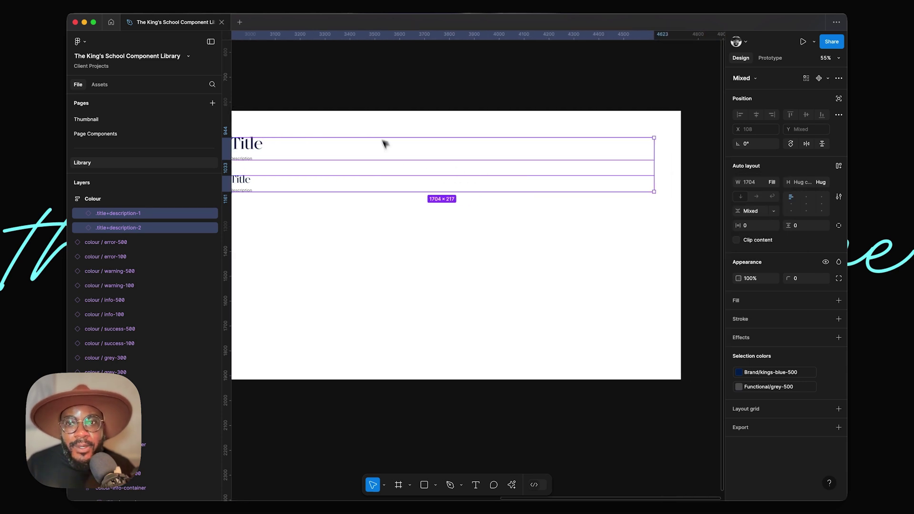
Step: Examine how the title and description text layers span the width of the .title+description-1 instance
{"action": "key", "text": "Escape"}
{"action": "left_click", "coordinate": [248, 149]}
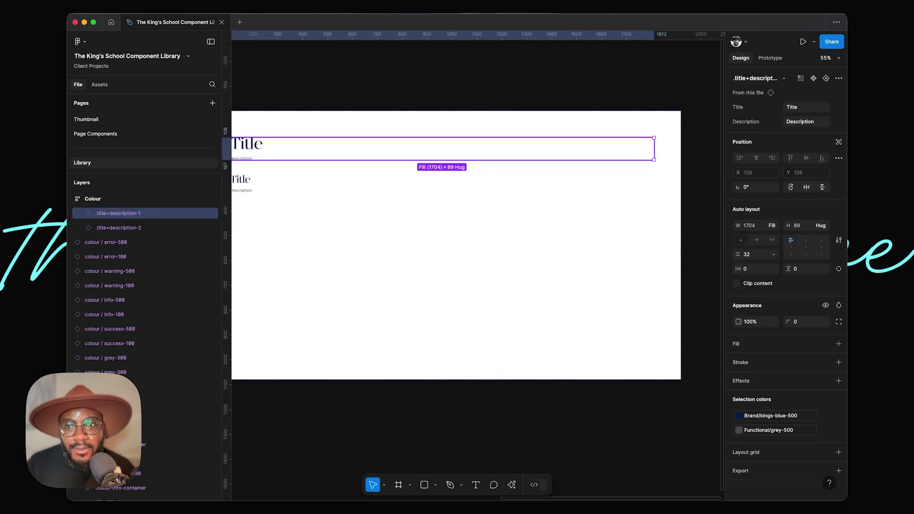
{"action": "left_click", "coordinate": [248, 147]}
{"action": "left_click", "coordinate": [246, 158]}
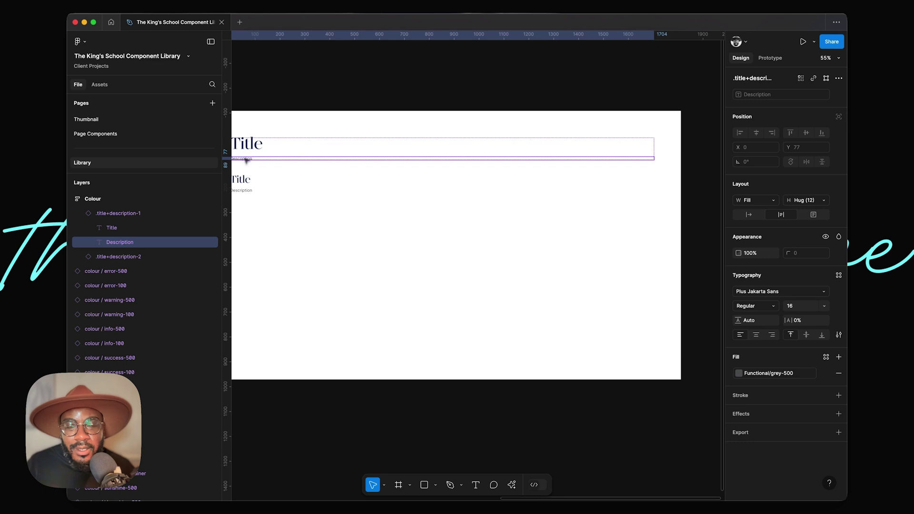
{"action": "scroll", "coordinate": [681, 153], "scroll_direction": "left", "scroll_amount": 3}
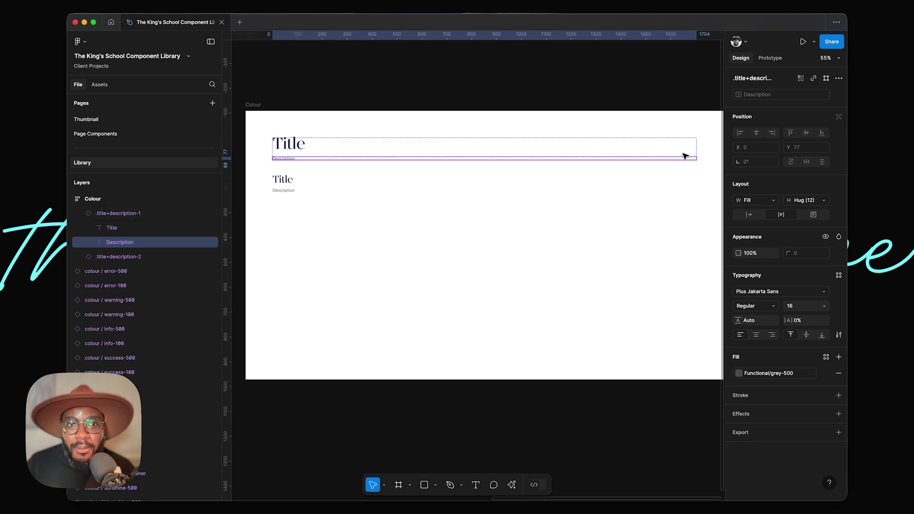
{"action": "key", "text": "Escape"}
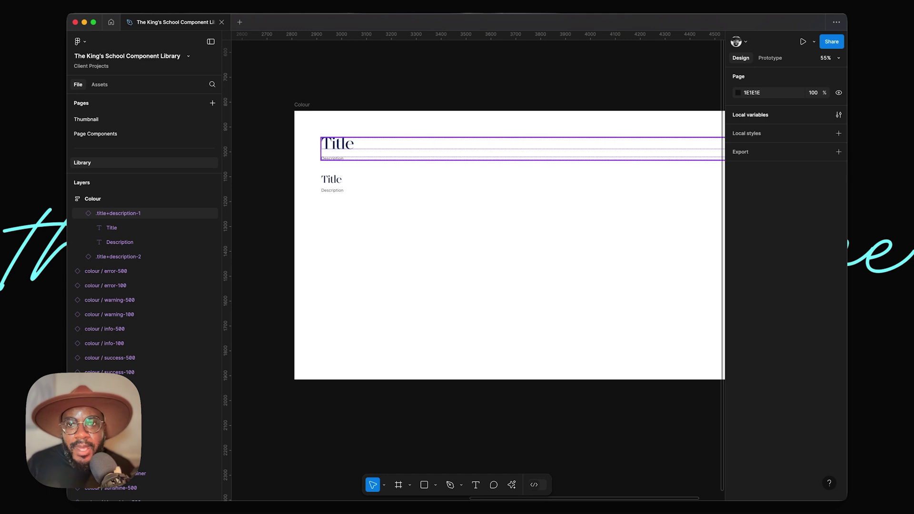
Step: Halve the width of the .title+description-1 instance in the Colour frame to 852 (1704/2)
{"action": "left_click", "coordinate": [341, 154]}
{"action": "scroll", "coordinate": [340, 154], "scroll_direction": "right", "scroll_amount": 3}
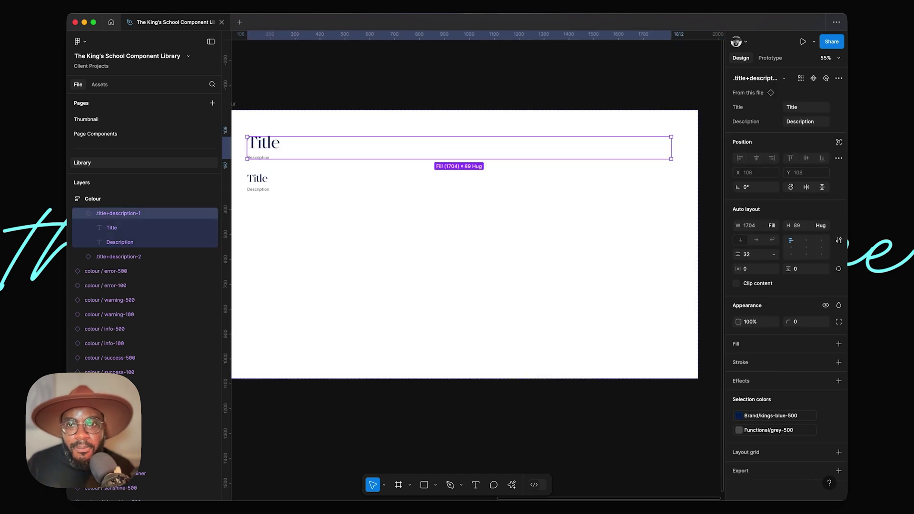
{"action": "scroll", "coordinate": [281, 149], "scroll_direction": "left", "scroll_amount": 3}
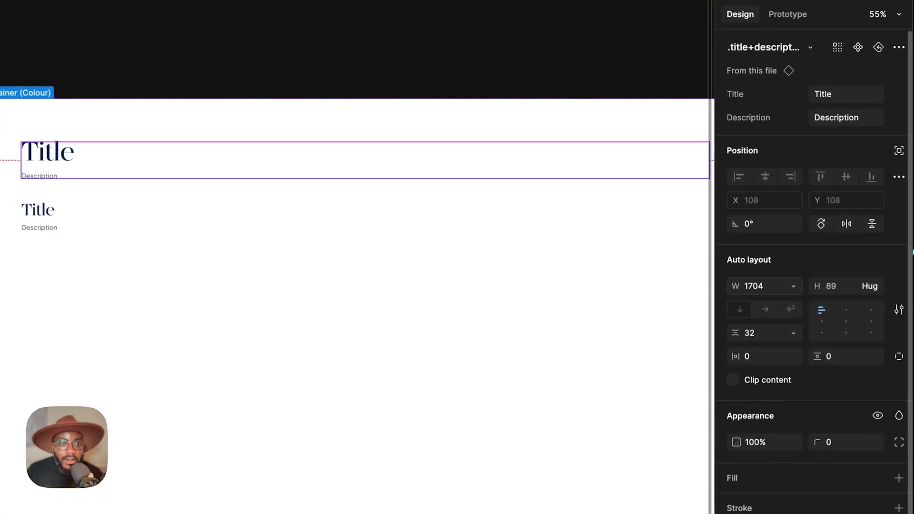
{"action": "left_click", "coordinate": [758, 231]}
{"action": "left_click", "coordinate": [758, 231]}
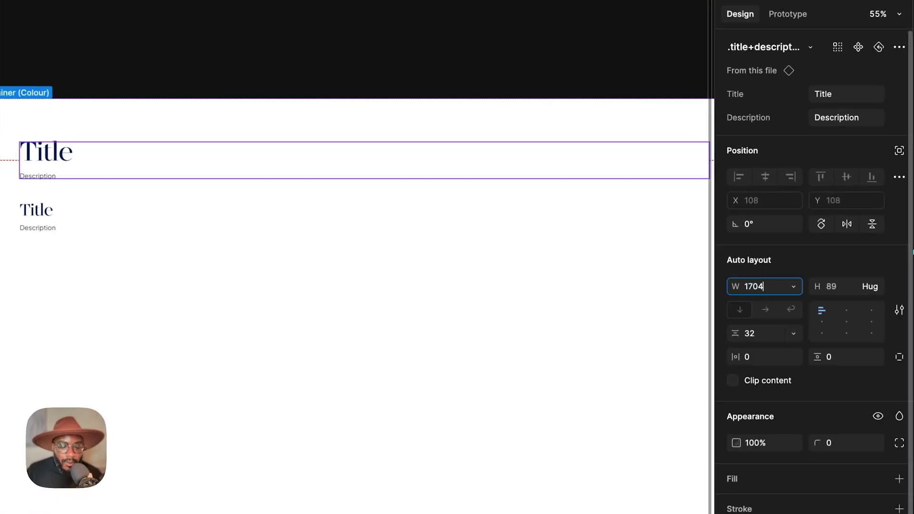
{"action": "type", "text": "/"}
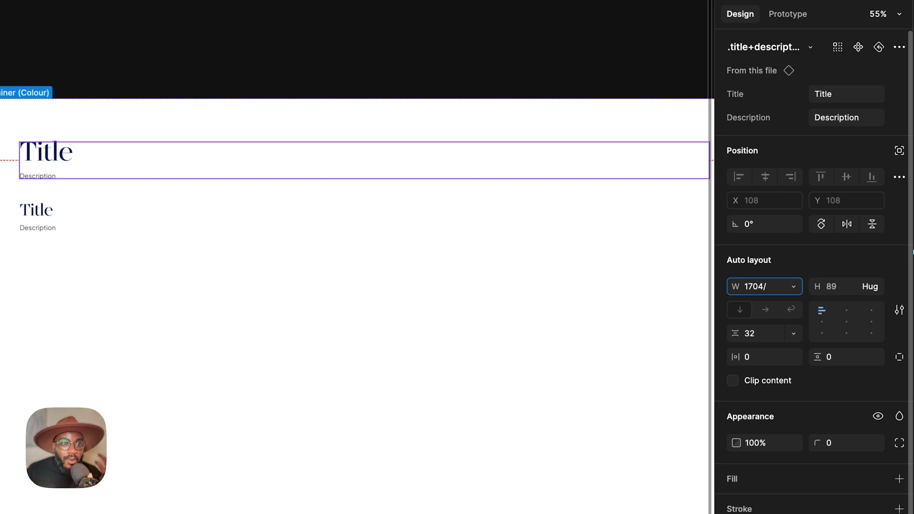
{"action": "type", "text": "2"}
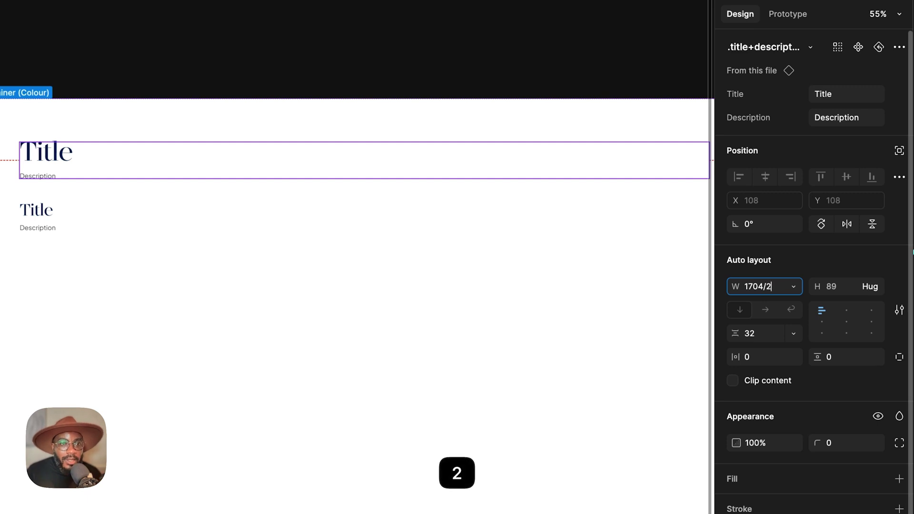
{"action": "key", "text": "Return"}
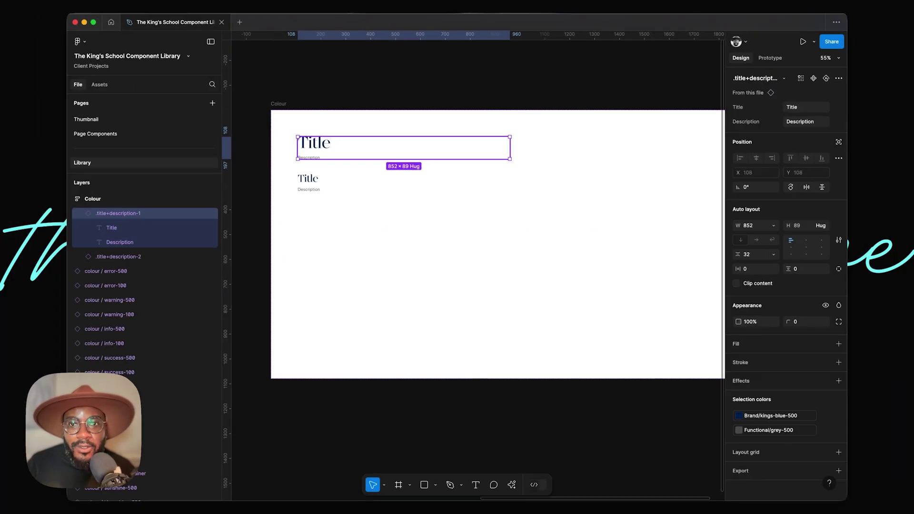
Step: Set the width of the .title+description-2 instance to 426, half of 852
{"action": "left_click", "coordinate": [314, 178]}
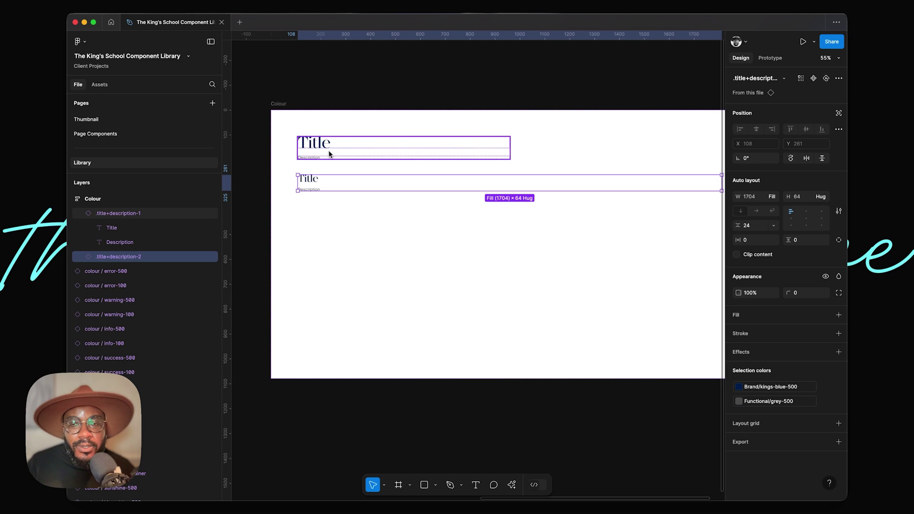
{"action": "left_click", "coordinate": [346, 148]}
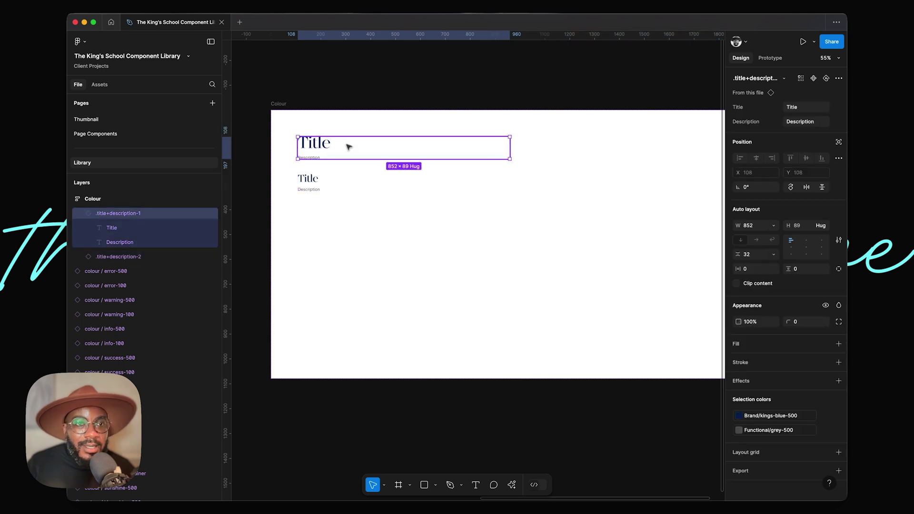
{"action": "left_click", "coordinate": [328, 191]}
{"action": "left_click", "coordinate": [753, 226]}
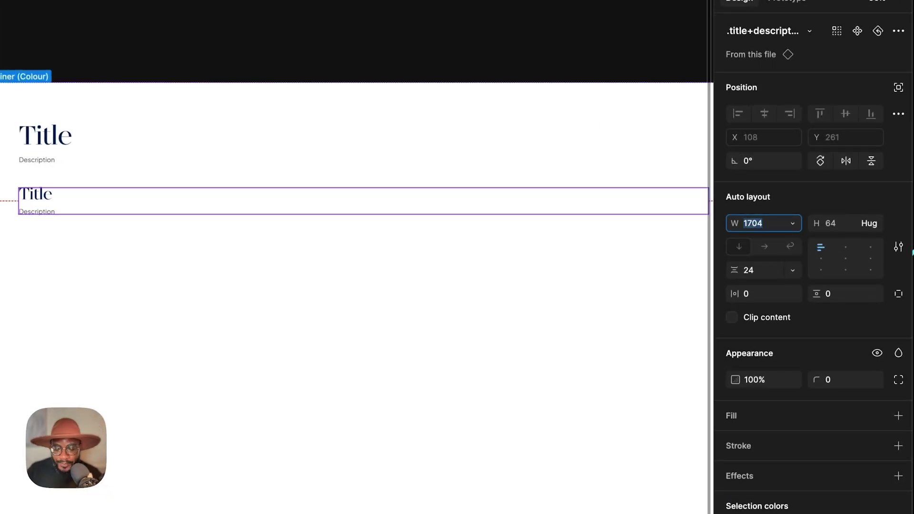
{"action": "type", "text": "85"}
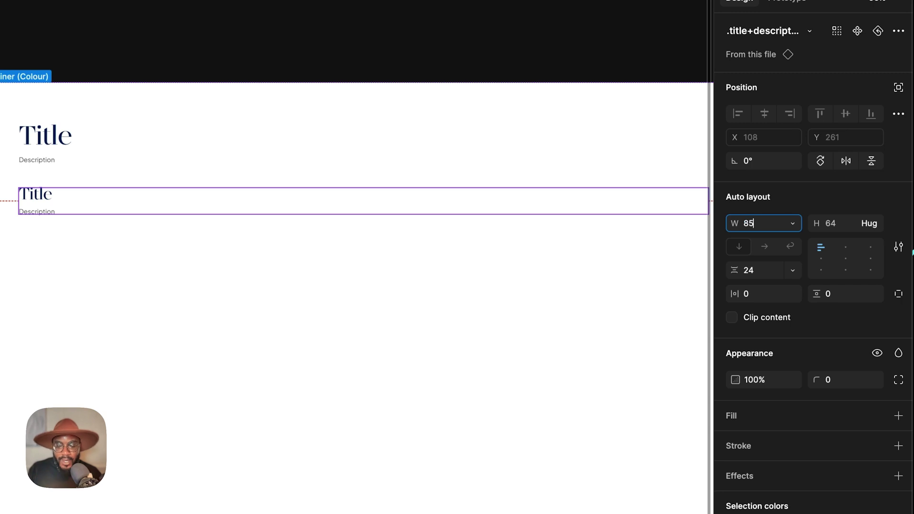
{"action": "type", "text": "2/"}
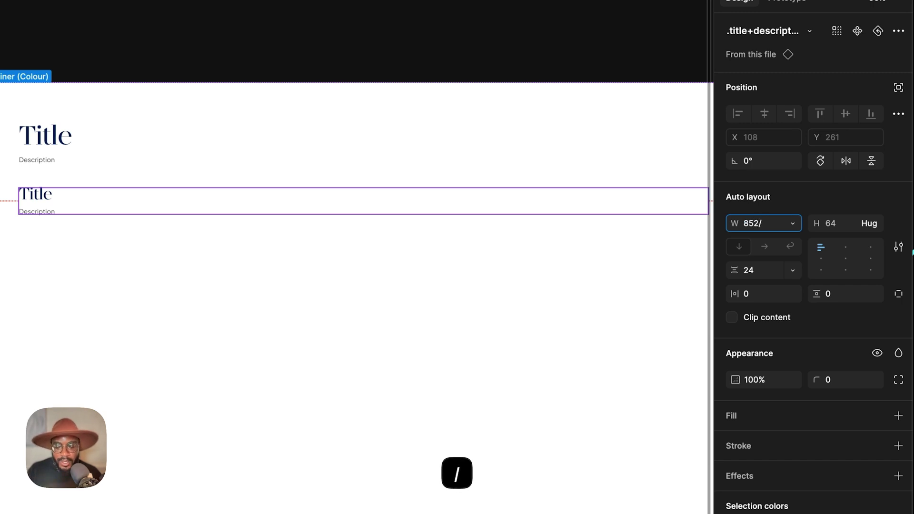
{"action": "type", "text": "2"}
{"action": "key", "text": "Return"}
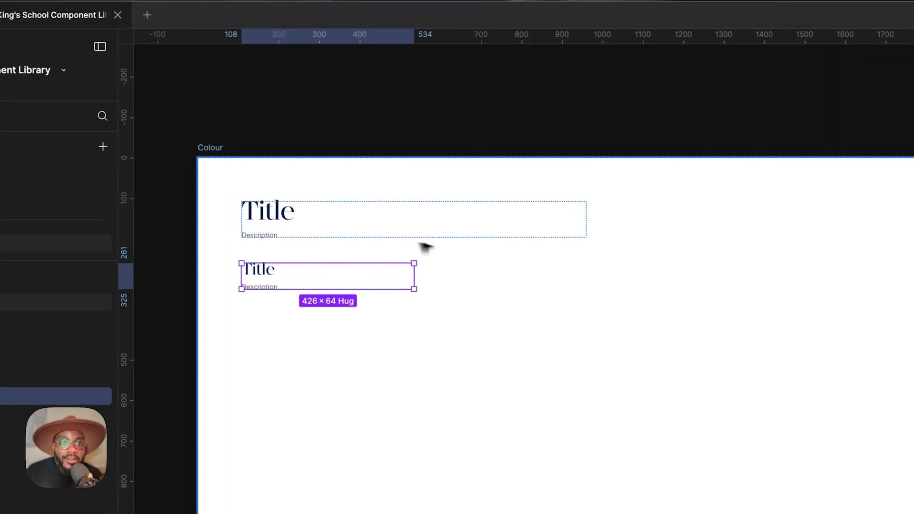
Step: Go to the main component of the .title+description-1 instance and set its width to 852
{"action": "left_click", "coordinate": [307, 233]}
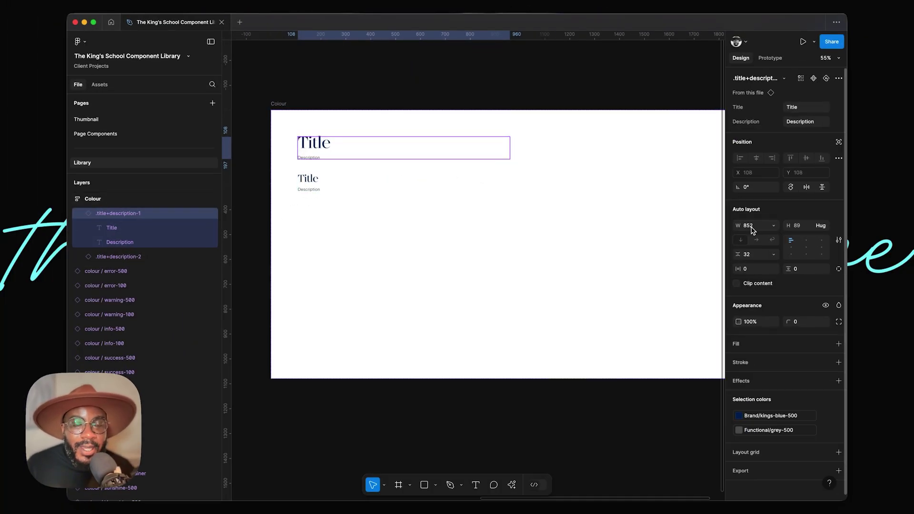
{"action": "left_click", "coordinate": [315, 178]}
{"action": "left_click", "coordinate": [320, 153]}
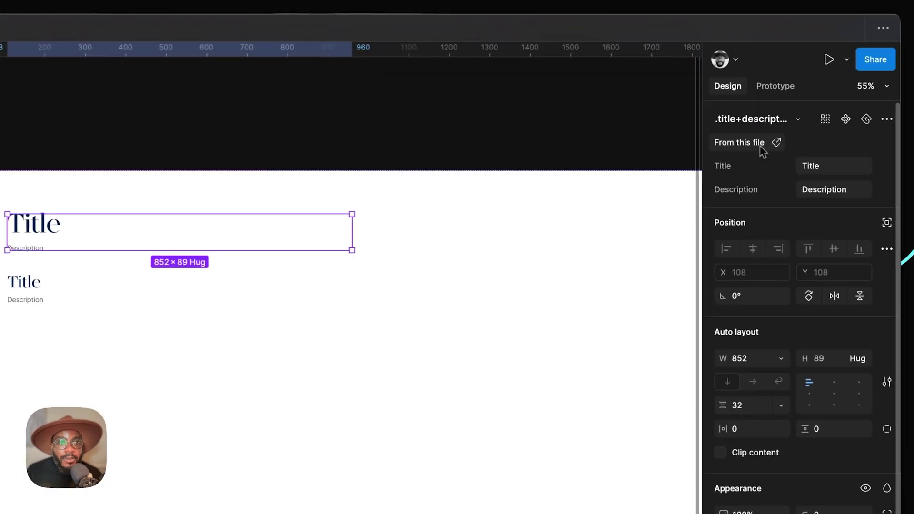
{"action": "left_click", "coordinate": [760, 143]}
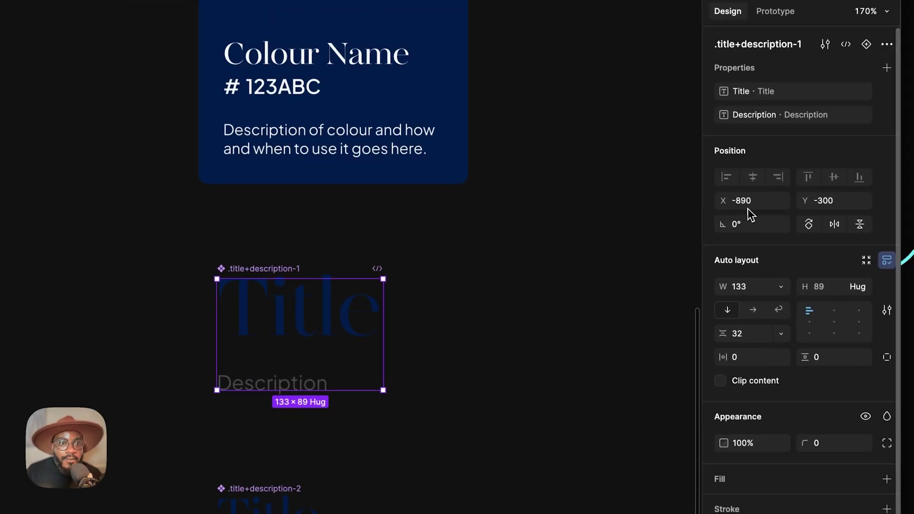
{"action": "left_click", "coordinate": [750, 286]}
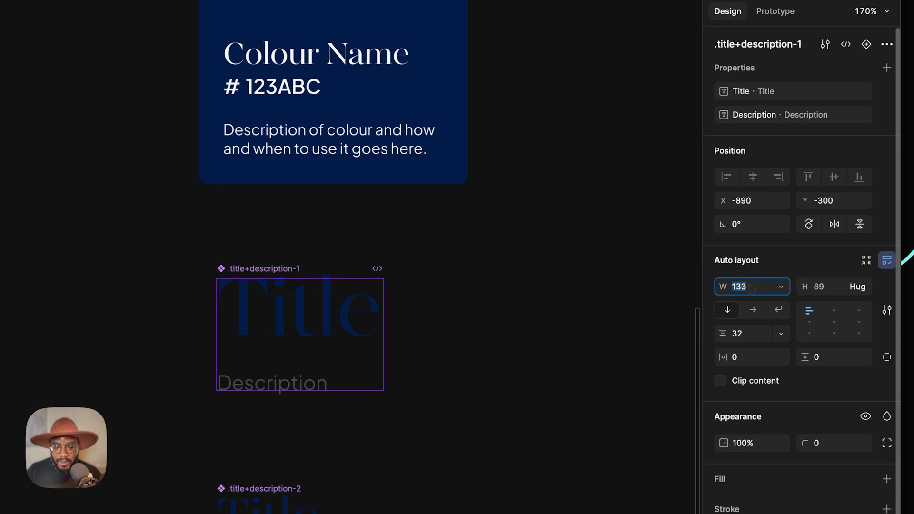
{"action": "type", "text": "852"}
{"action": "key", "text": "Return"}
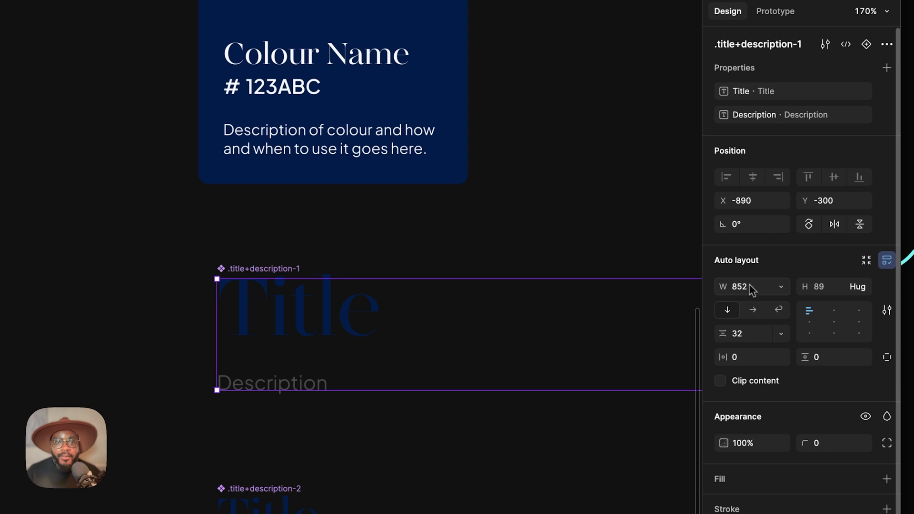
Step: Set the width of the main .title+description-2 component to 426
{"action": "left_click", "coordinate": [866, 117]}
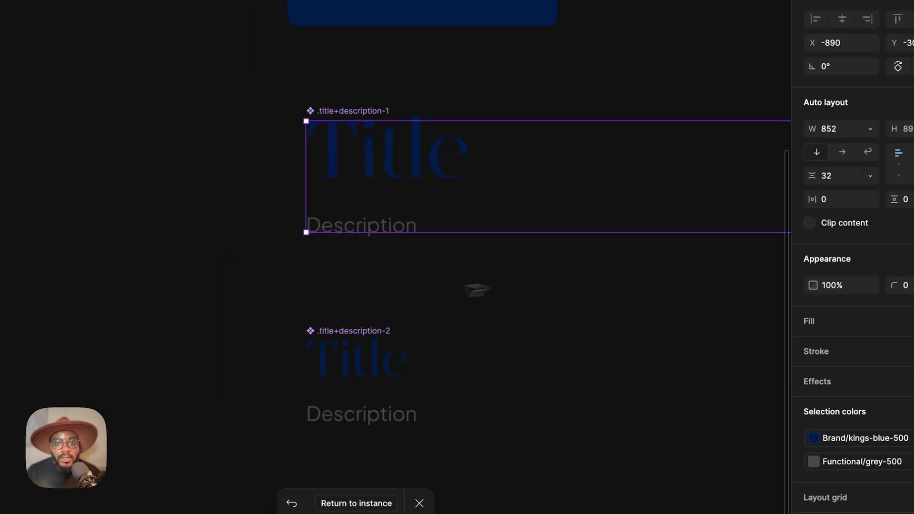
{"action": "left_click", "coordinate": [343, 331]}
{"action": "left_click", "coordinate": [850, 129]}
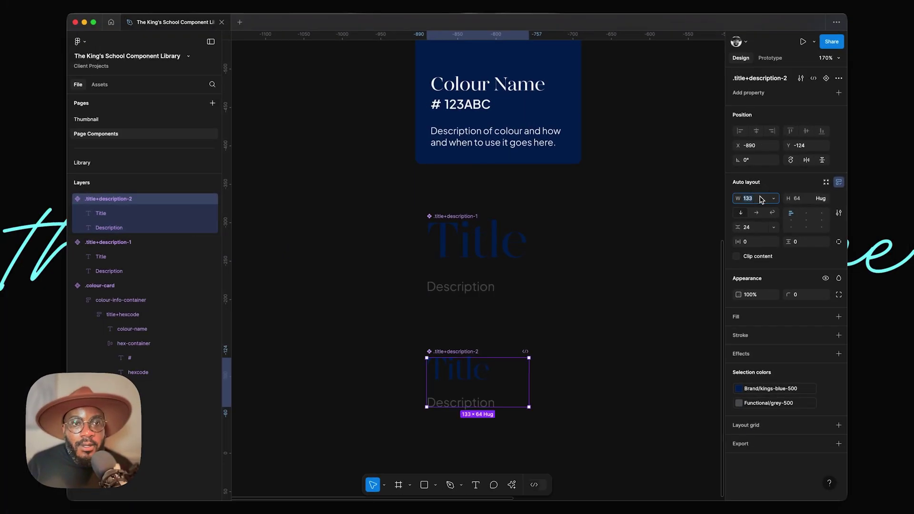
{"action": "type", "text": "426"}
{"action": "key", "text": "Return"}
{"action": "scroll", "coordinate": [669, 233], "scroll_direction": "down", "scroll_amount": 5}
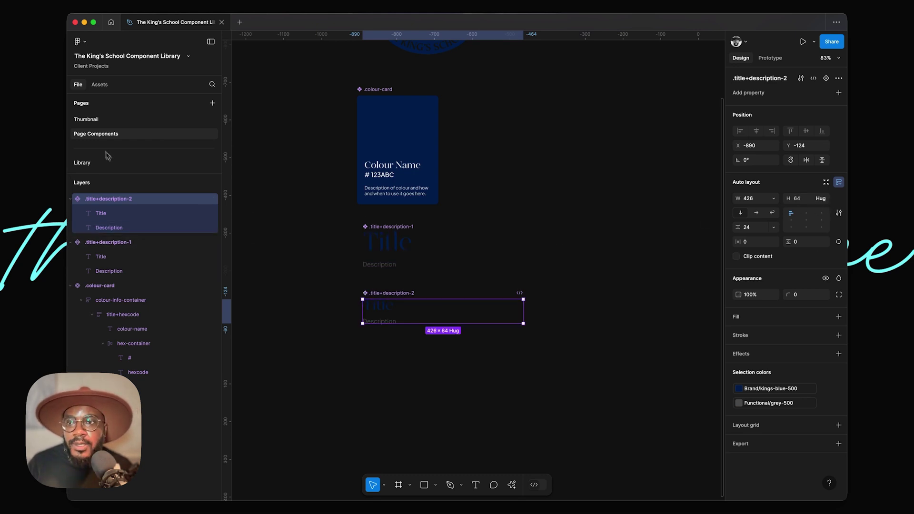
Step: On the Library page, set the Title property of the .title+description-1 instance to "Colour"
{"action": "left_click", "coordinate": [82, 163]}
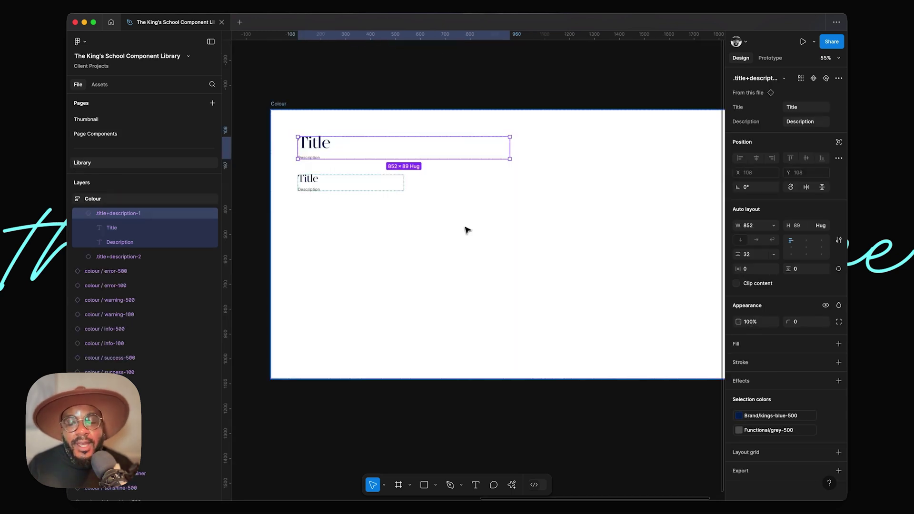
{"action": "scroll", "coordinate": [388, 263], "scroll_direction": "right", "scroll_amount": 1}
{"action": "scroll", "coordinate": [385, 237], "scroll_direction": "up", "scroll_amount": 1}
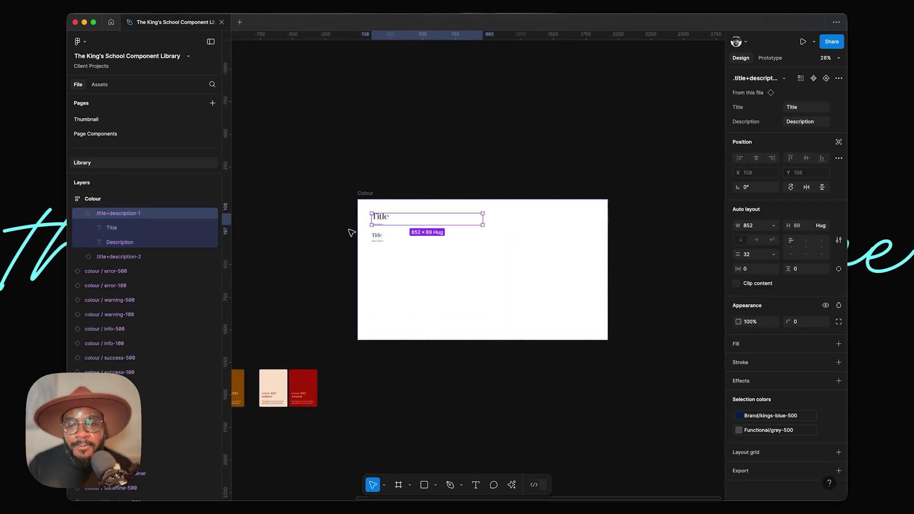
{"action": "scroll", "coordinate": [351, 230], "scroll_direction": "up", "scroll_amount": 5}
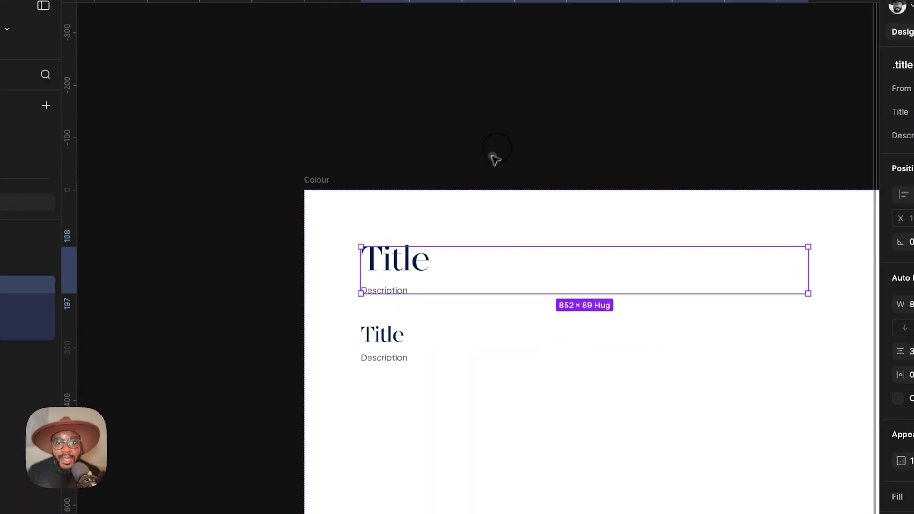
{"action": "left_click", "coordinate": [495, 159]}
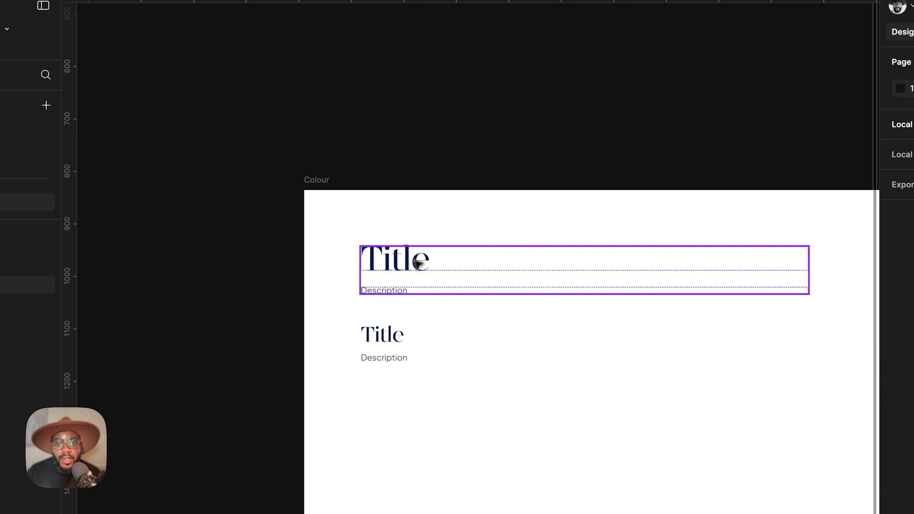
{"action": "left_click", "coordinate": [419, 259]}
{"action": "left_click", "coordinate": [913, 120]}
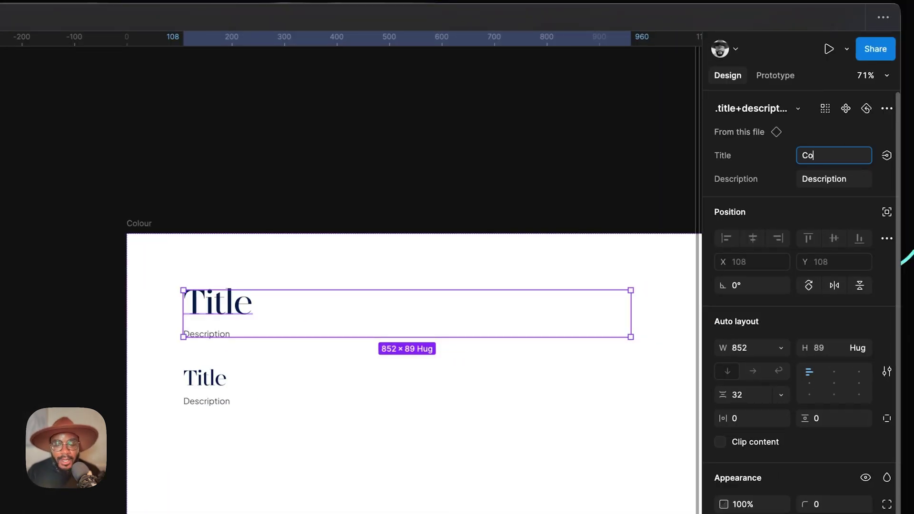
{"action": "type", "text": "Colour"}
{"action": "key", "text": "Tab"}
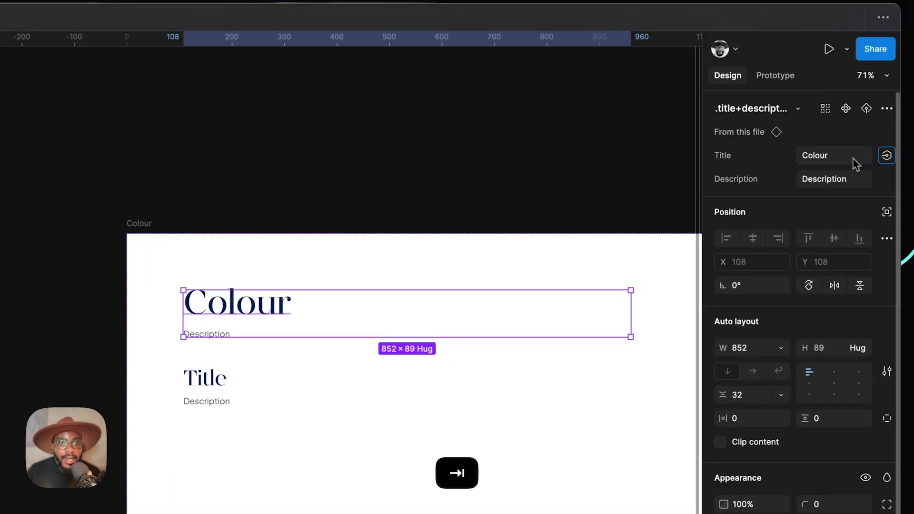
Step: Start an AI Rewrite of the Colour heading's description with the prompt "Write a short paragraph describing the use of colour in our design system"
{"action": "left_click", "coordinate": [212, 334]}
{"action": "left_click", "coordinate": [352, 262]}
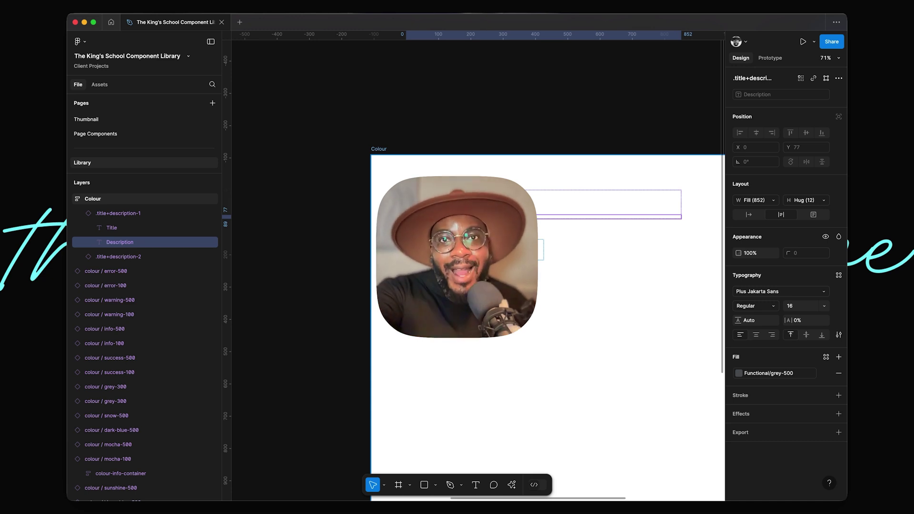
{"action": "scroll", "coordinate": [543, 473], "scroll_direction": "up", "scroll_amount": 1}
{"action": "left_click", "coordinate": [511, 485]}
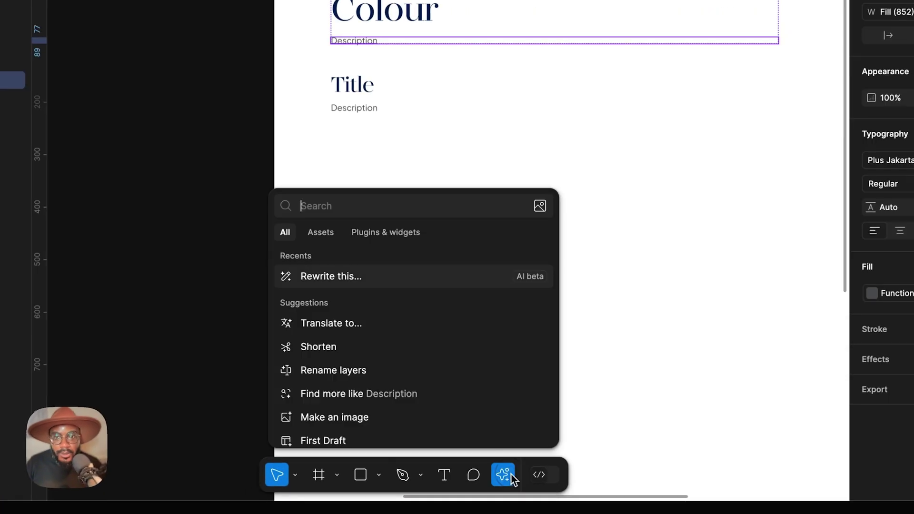
{"action": "left_click", "coordinate": [346, 277]}
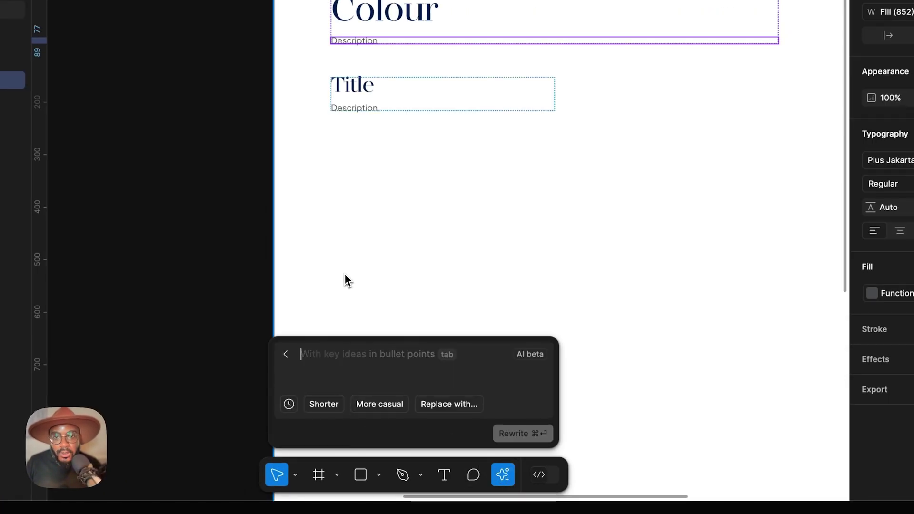
{"action": "type", "text": "Write a"}
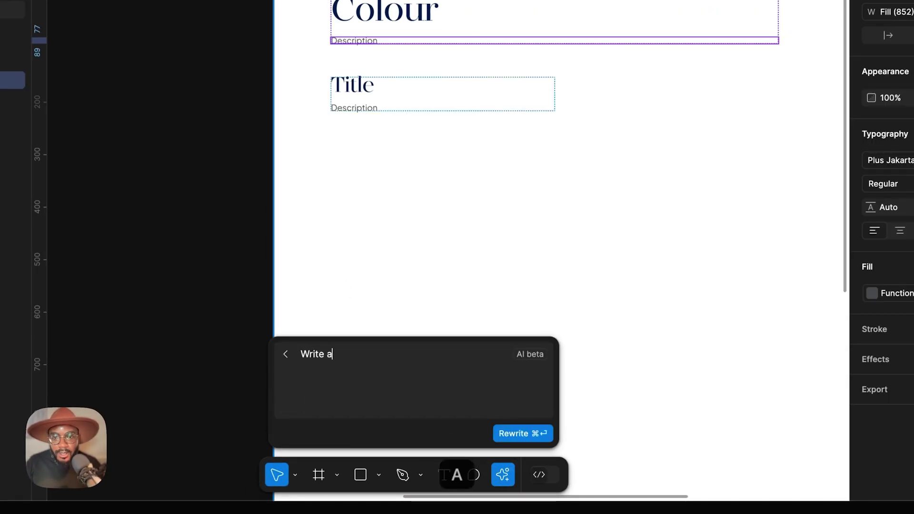
{"action": "type", "text": " short paragraph describing the user"}
{"action": "key", "text": "BackSpace"}
{"action": "key", "text": "BackSpace"}
{"action": "type", "text": "of colour in our design system"}
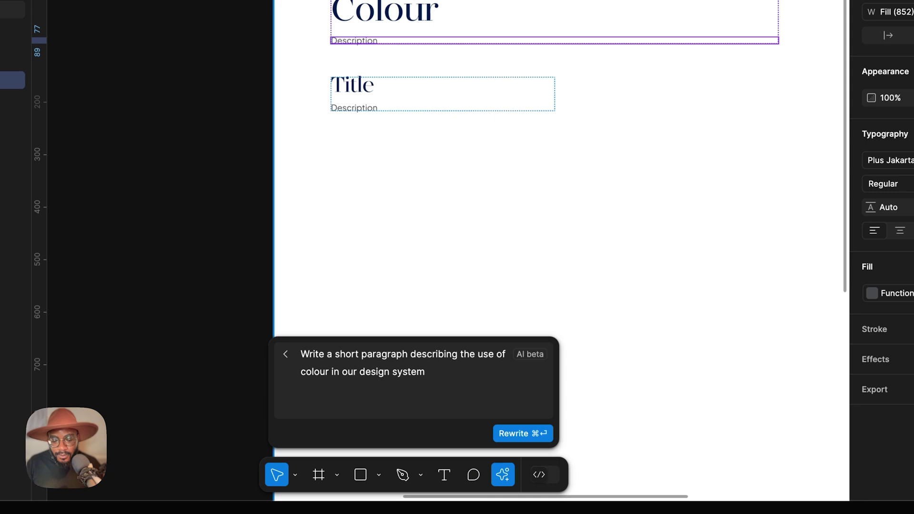
Step: Extend the AI prompt with "and why we use colour to tell stories in the digital experience of our brand." and run the rewrite
{"action": "type", "text": " and why "}
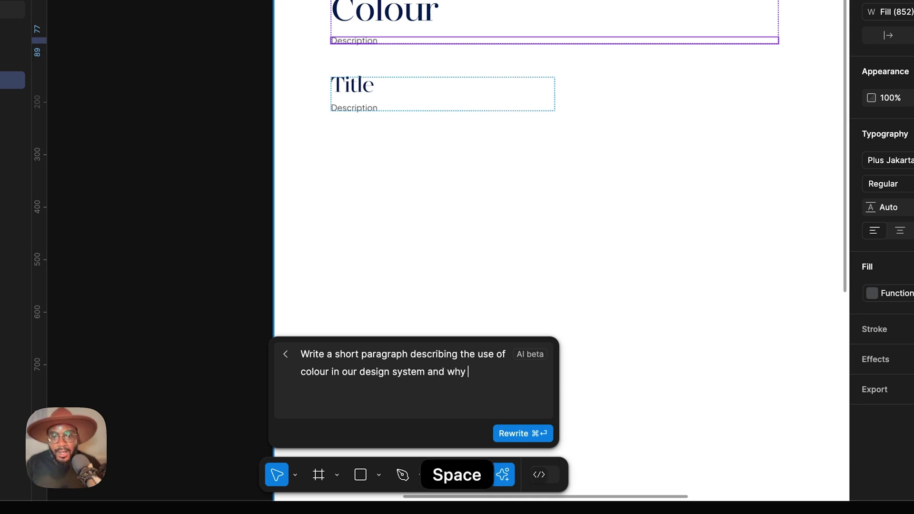
{"action": "type", "text": "we use col"}
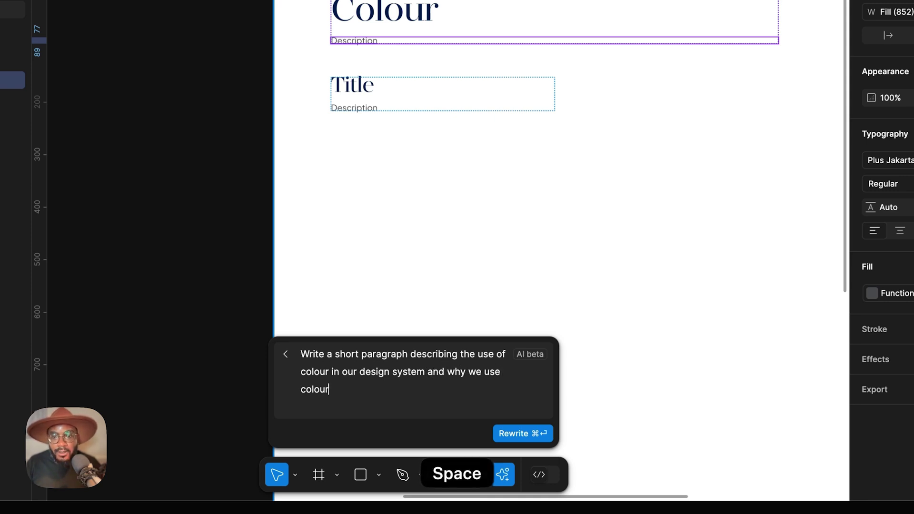
{"action": "type", "text": "our to tell stories in the digital"}
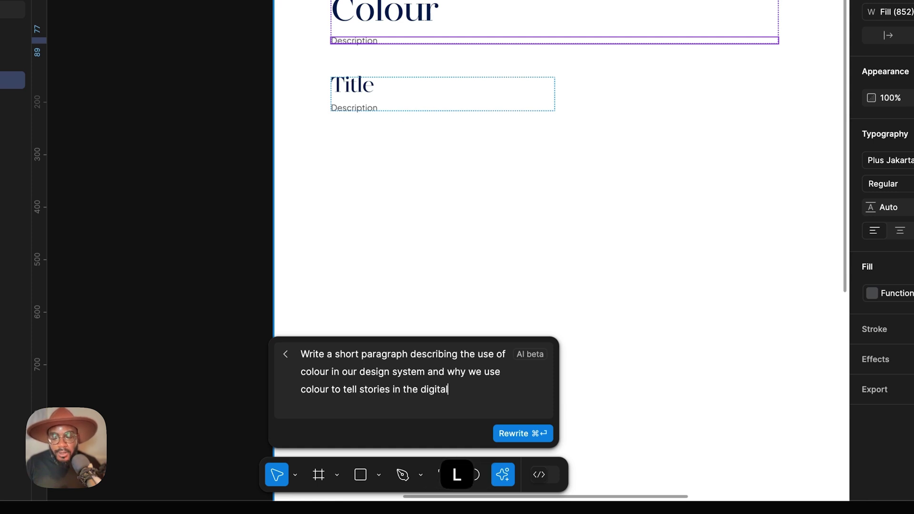
{"action": "type", "text": " experience of "}
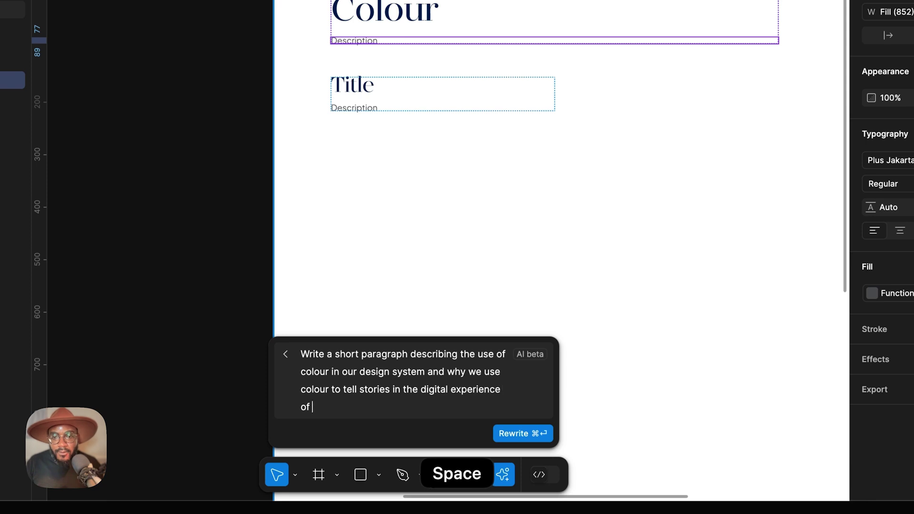
{"action": "type", "text": "our brand."}
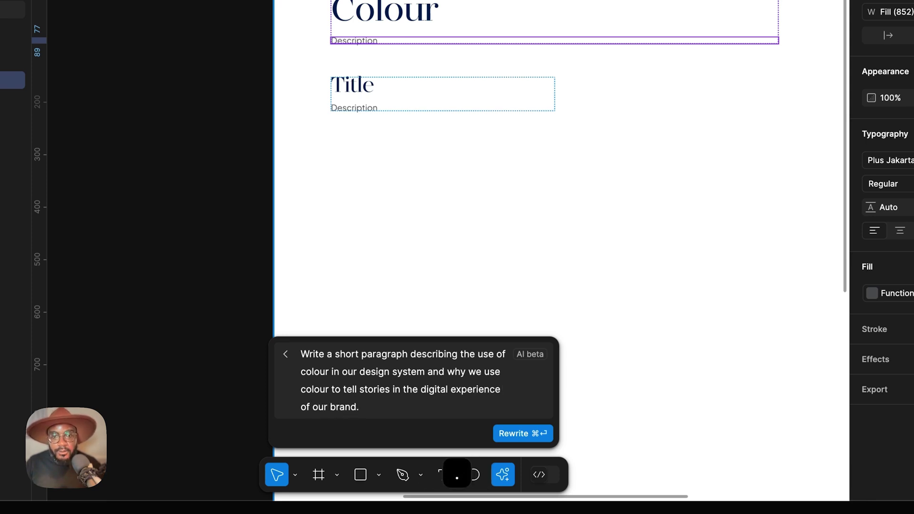
{"action": "scroll", "coordinate": [369, 327], "scroll_direction": "right", "scroll_amount": 5}
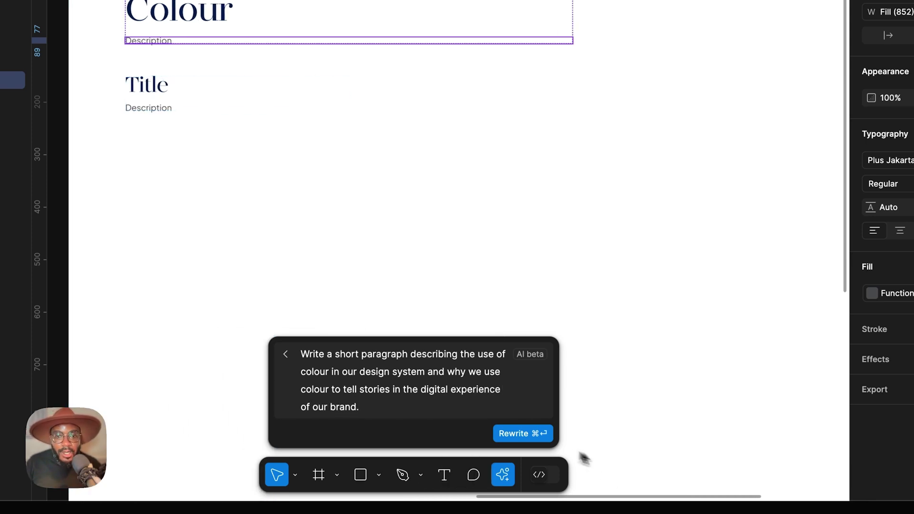
{"action": "left_click", "coordinate": [520, 433]}
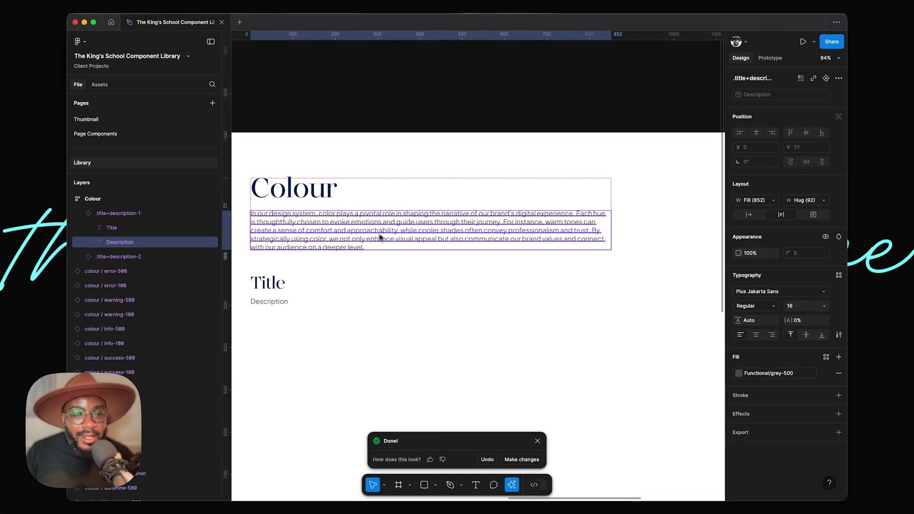
Step: Set the line height of the Colour heading's description to 28 and deselect it
{"action": "key", "text": "shift+Up"}
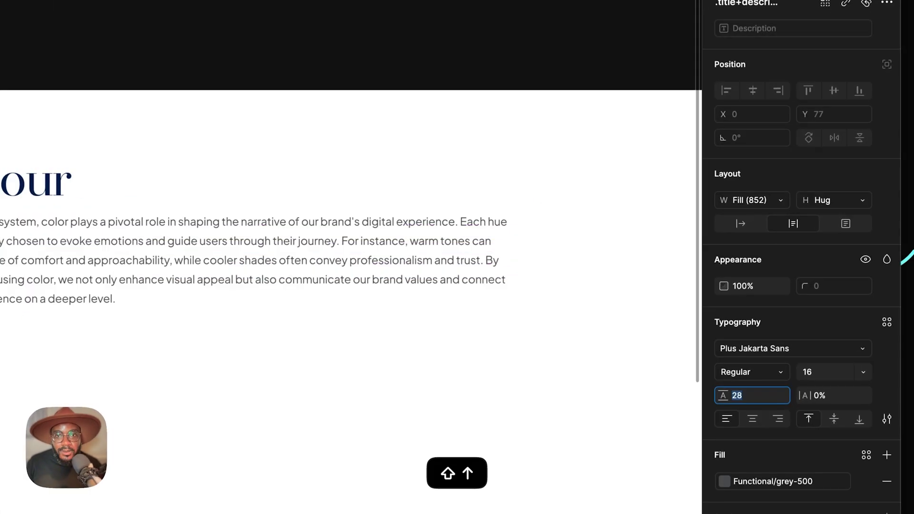
{"action": "left_click", "coordinate": [445, 70]}
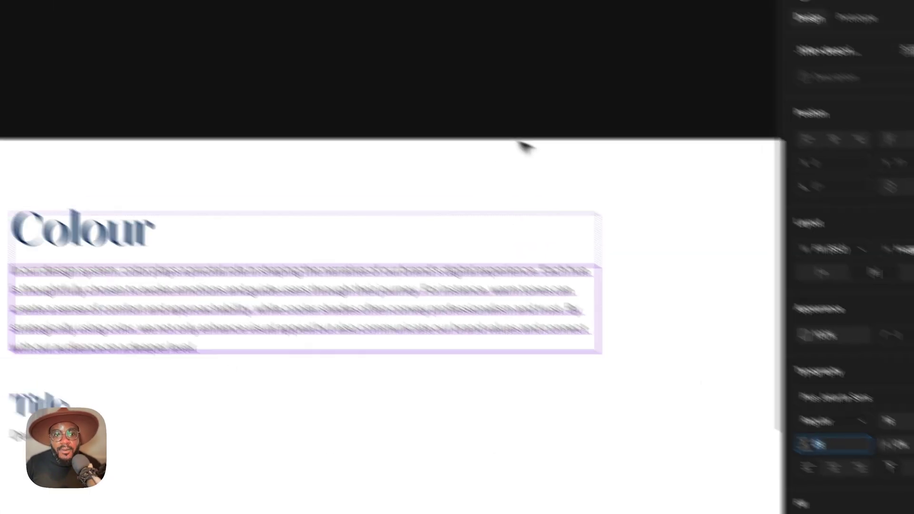
{"action": "scroll", "coordinate": [503, 269], "scroll_direction": "down", "scroll_amount": 5}
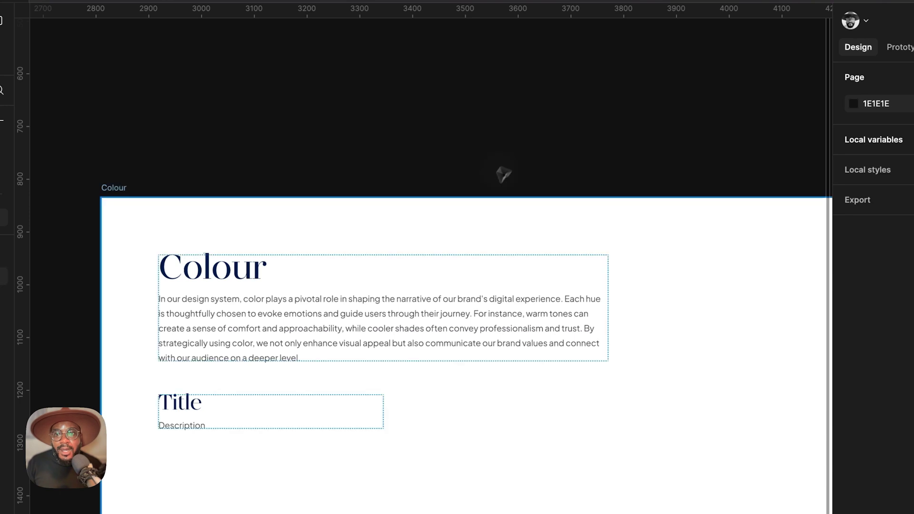
Step: Move the Kings 100 and Kings 500 colour cards into the Colour frame, beneath the Title and Description heading
{"action": "scroll", "coordinate": [422, 272], "scroll_direction": "up", "scroll_amount": 6}
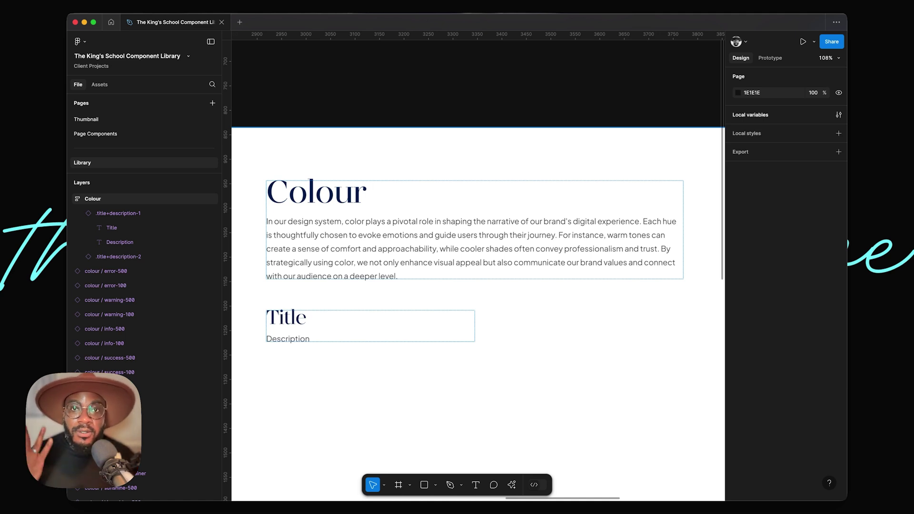
{"action": "scroll", "coordinate": [421, 177], "scroll_direction": "down", "scroll_amount": 5}
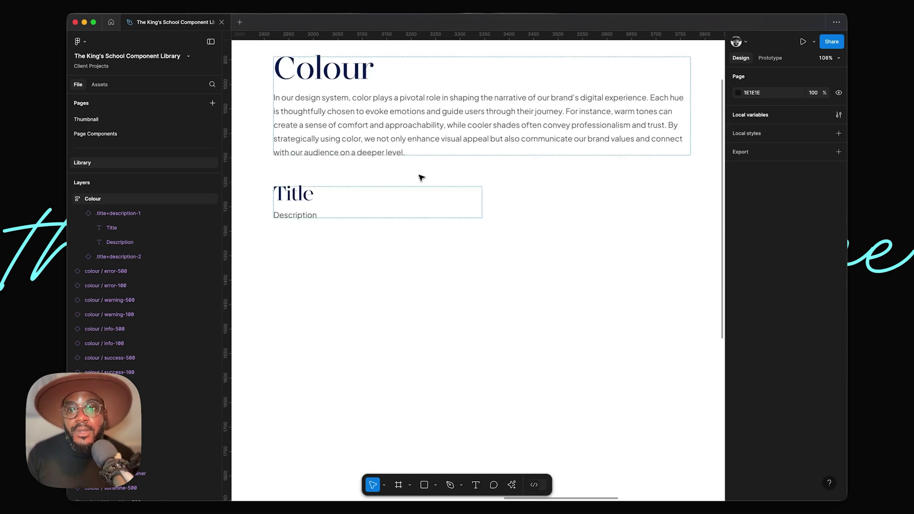
{"action": "scroll", "coordinate": [381, 191], "scroll_direction": "down", "scroll_amount": 5}
{"action": "scroll", "coordinate": [376, 191], "scroll_direction": "down", "scroll_amount": 3}
{"action": "scroll", "coordinate": [376, 191], "scroll_direction": "left", "scroll_amount": 10}
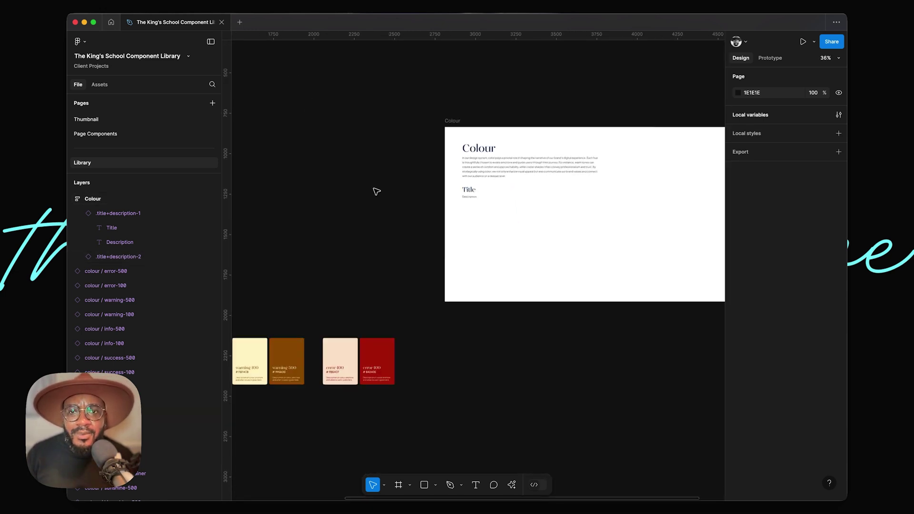
{"action": "scroll", "coordinate": [376, 190], "scroll_direction": "right", "scroll_amount": 5}
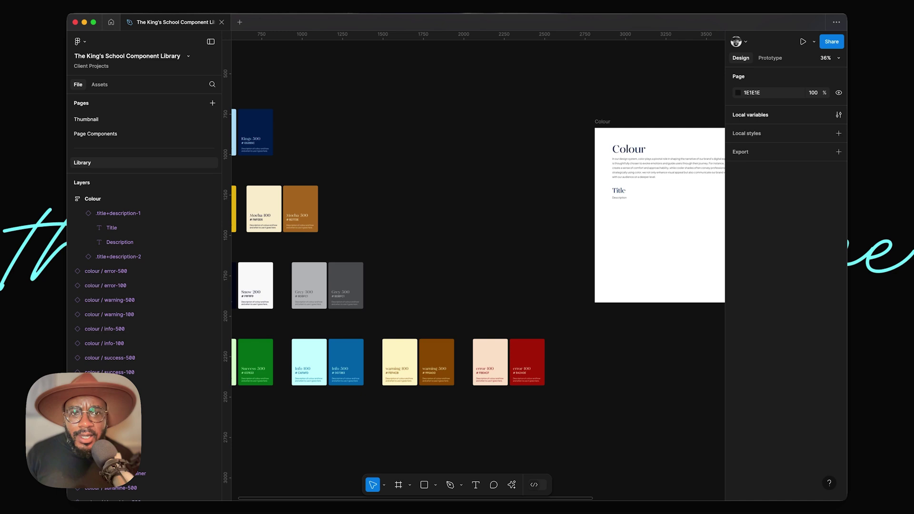
{"action": "scroll", "coordinate": [374, 190], "scroll_direction": "left", "scroll_amount": 6}
{"action": "left_click_drag", "start_coordinate": [456, 144], "coordinate": [611, 238]}
{"action": "scroll", "coordinate": [612, 235], "scroll_direction": "up", "scroll_amount": 5}
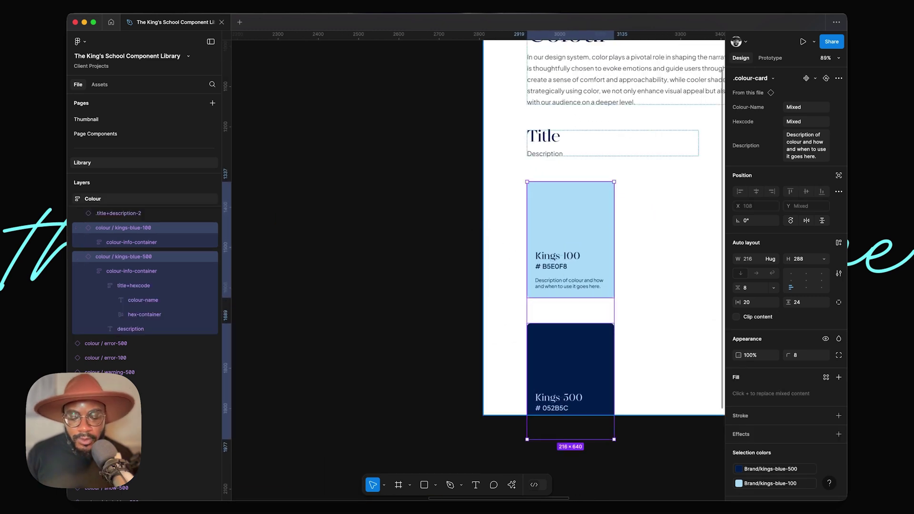
Step: Wrap the two Kings cards in a horizontal auto layout frame and name it "brand"
{"action": "key", "text": "shift+a"}
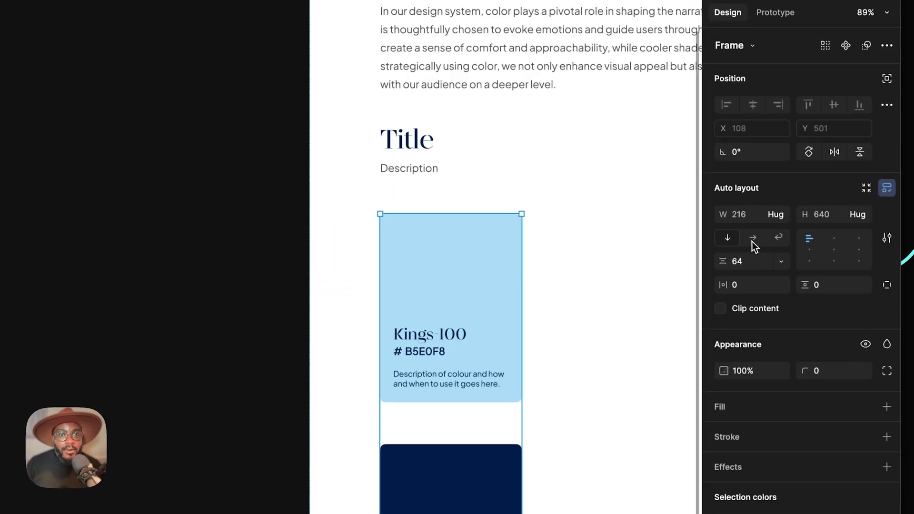
{"action": "left_click", "coordinate": [756, 196]}
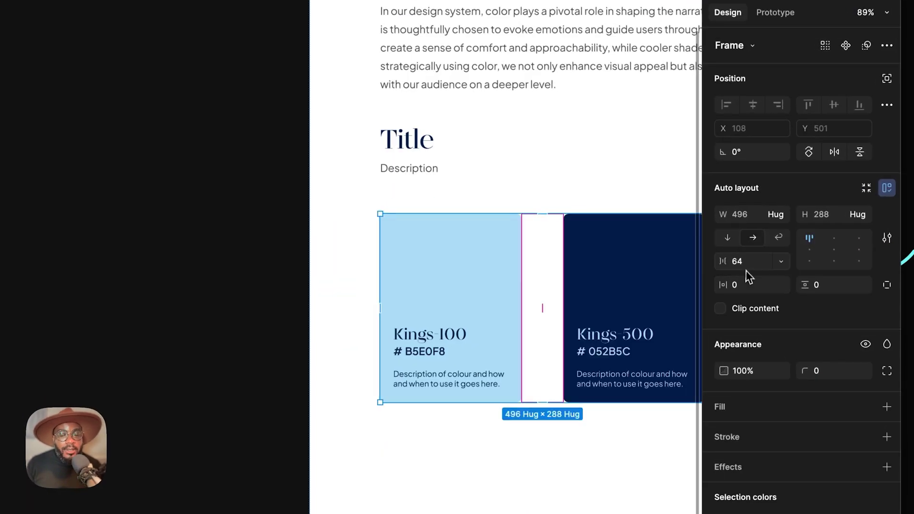
{"action": "scroll", "coordinate": [565, 281], "scroll_direction": "right", "scroll_amount": 5}
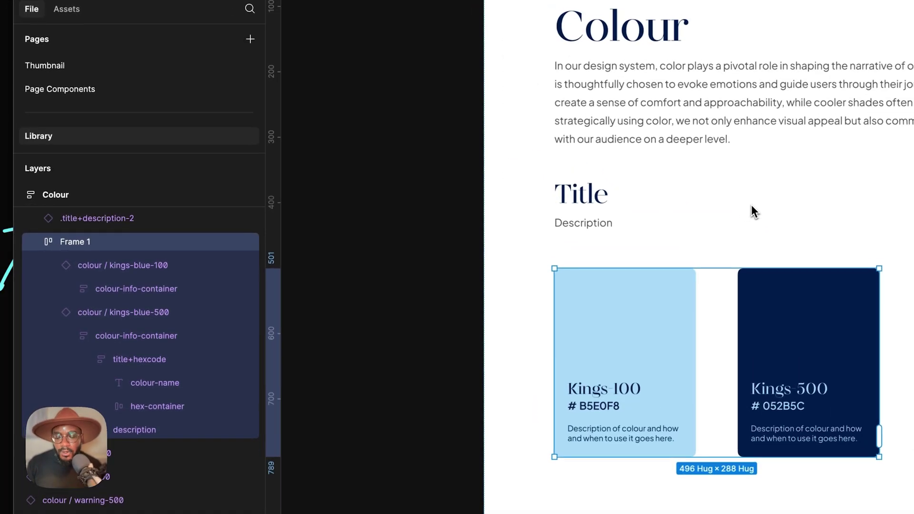
{"action": "key", "text": "super+r"}
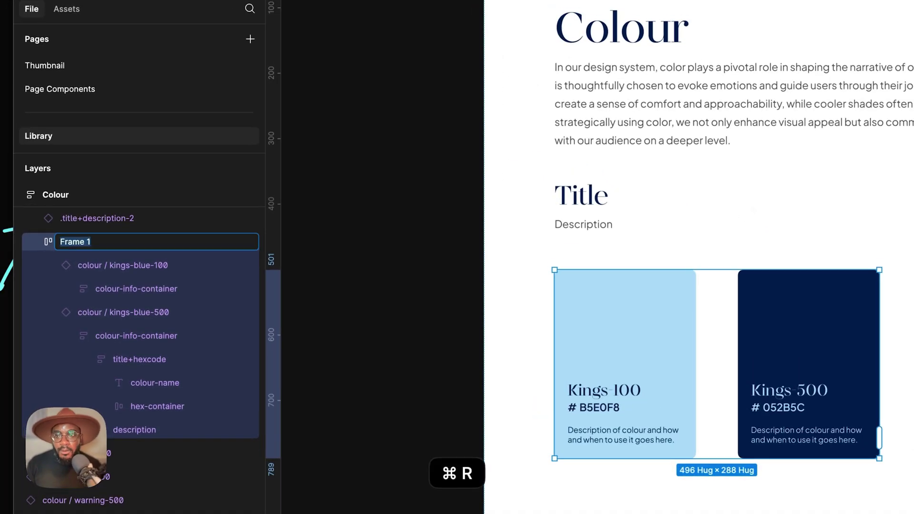
{"action": "type", "text": "brand"}
{"action": "key", "text": "Return"}
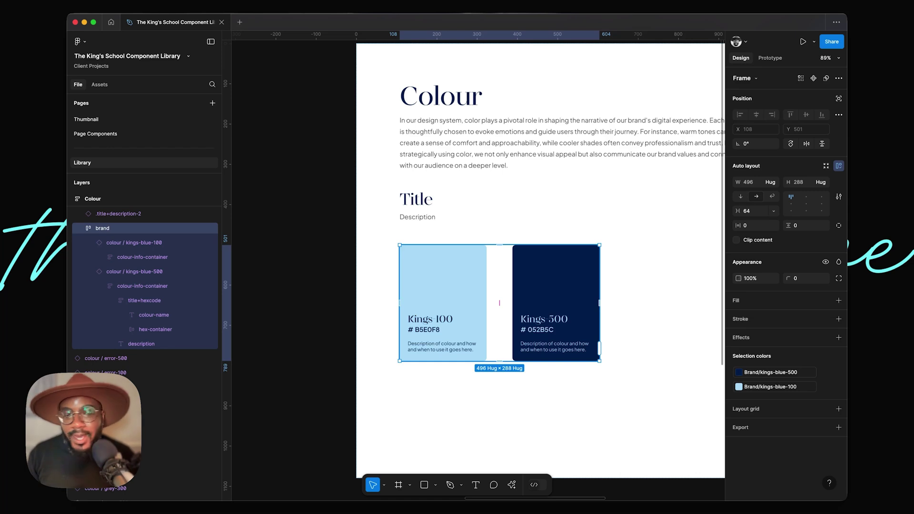
Step: Wrap both Kings cards in a nested auto layout frame inside brand and name it "kings-100+500"
{"action": "left_click", "coordinate": [435, 267]}
{"action": "left_click", "coordinate": [540, 264], "text": "shift"}
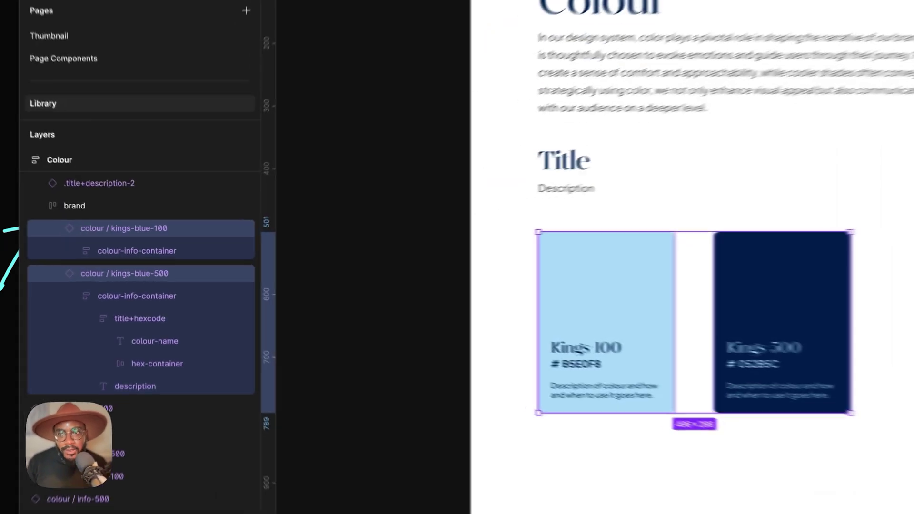
{"action": "key", "text": "shift+a"}
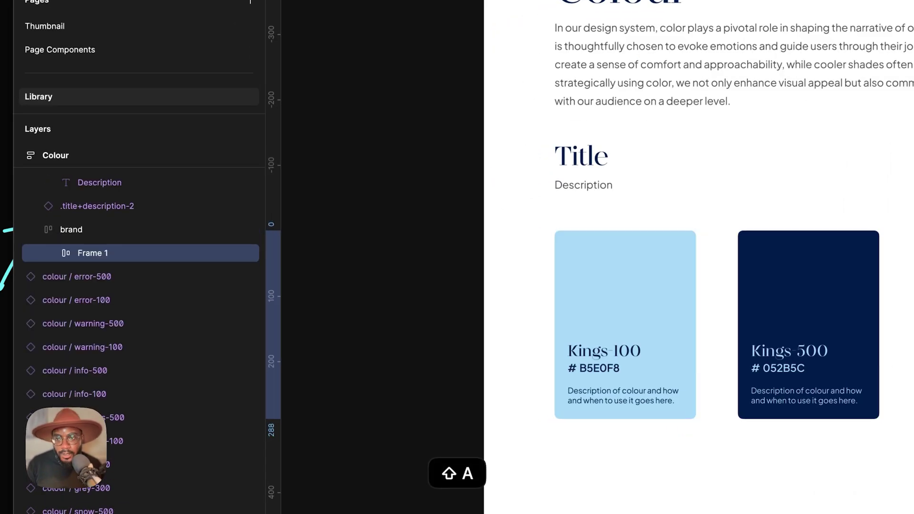
{"action": "key", "text": "super+r"}
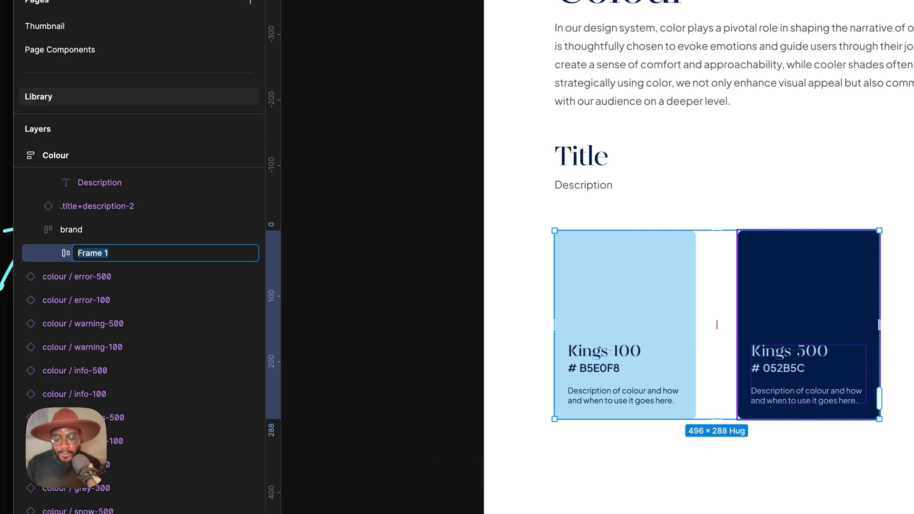
{"action": "type", "text": "kings-100"}
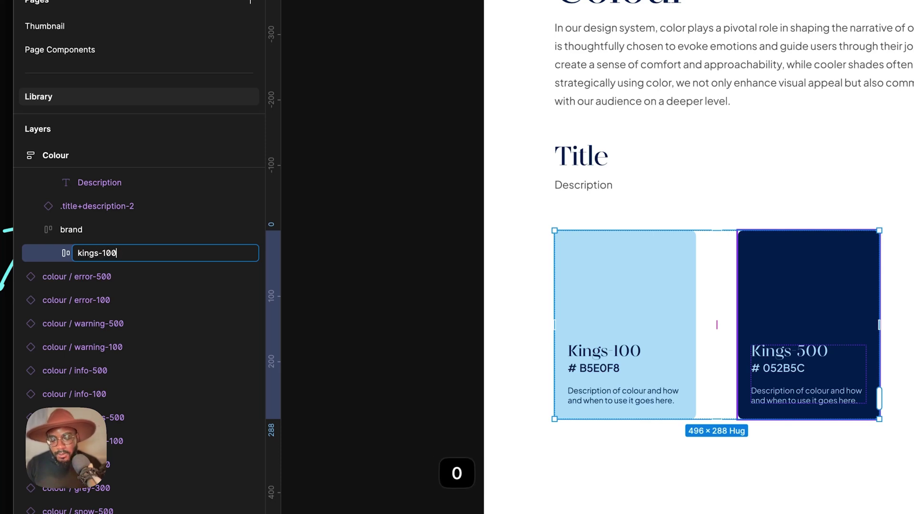
{"action": "type", "text": "+500"}
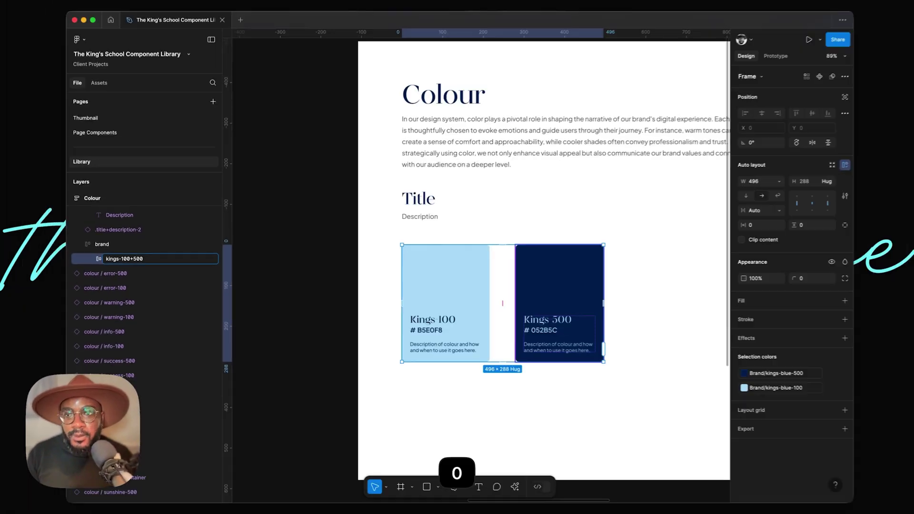
{"action": "key", "text": "Return"}
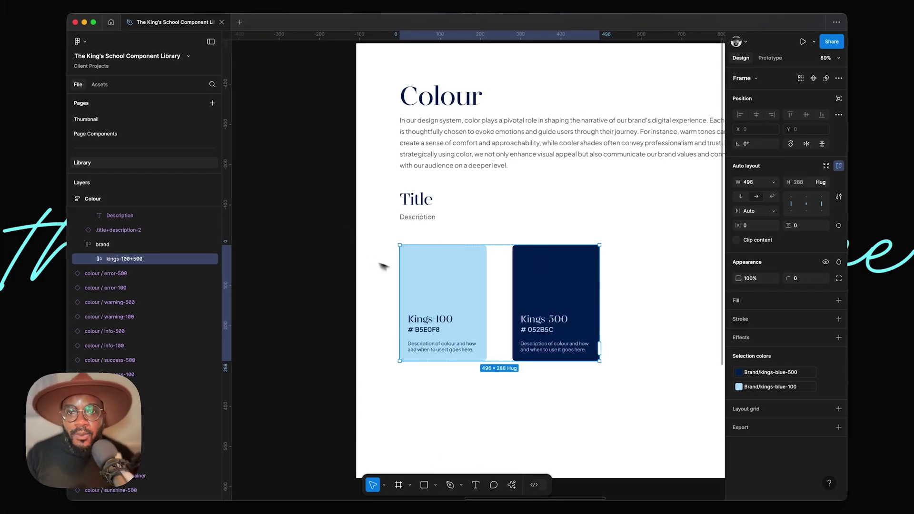
Step: Wrap the kings-100+500 frame in another auto layout frame and name it "row-1"
{"action": "key", "text": "shift+a"}
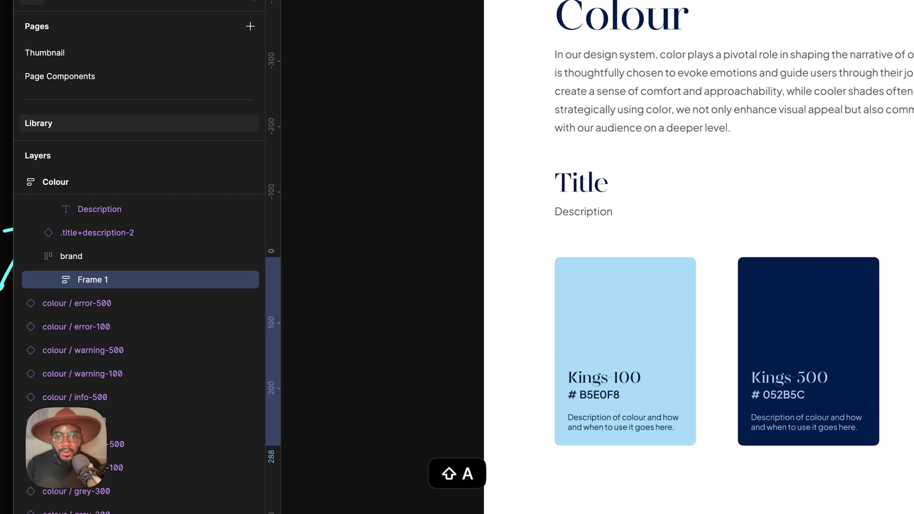
{"action": "key", "text": "super+r"}
{"action": "type", "text": "row-1"}
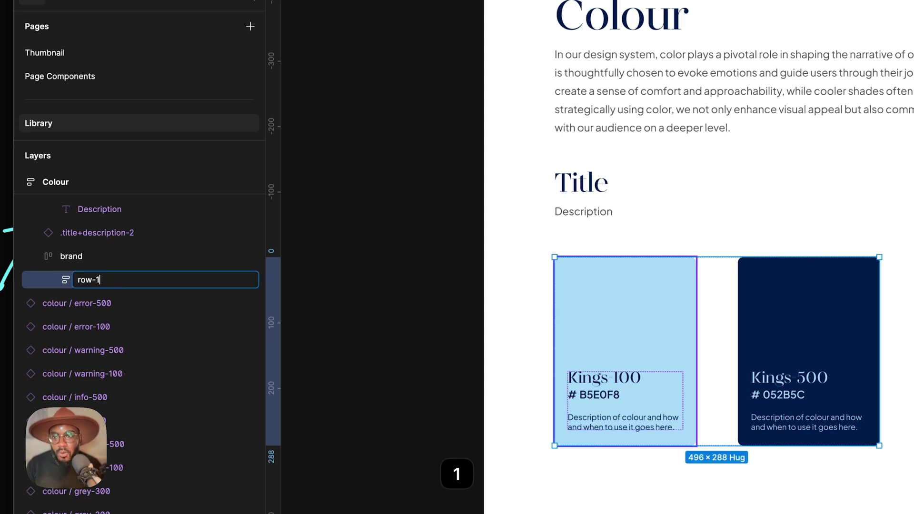
{"action": "key", "text": "Return"}
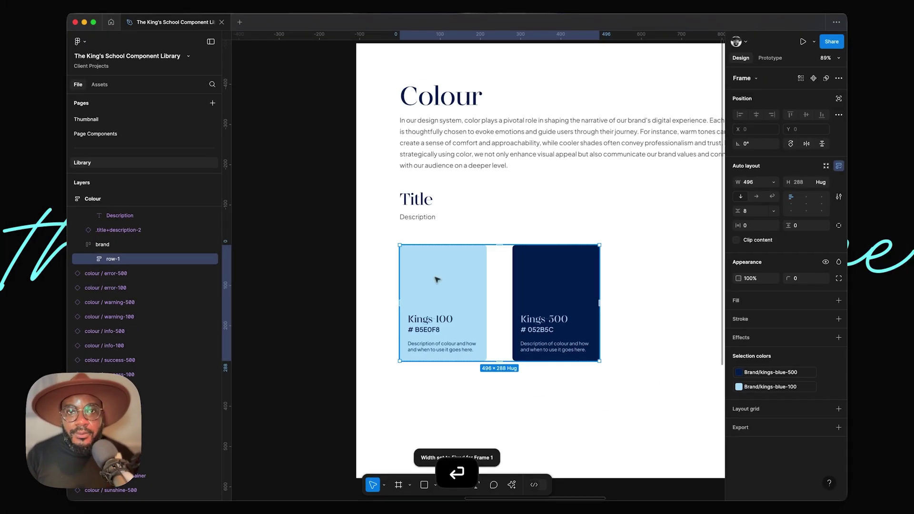
Step: Set the width of the brand frame to fill its container
{"action": "scroll", "coordinate": [523, 262], "scroll_direction": "right", "scroll_amount": 2}
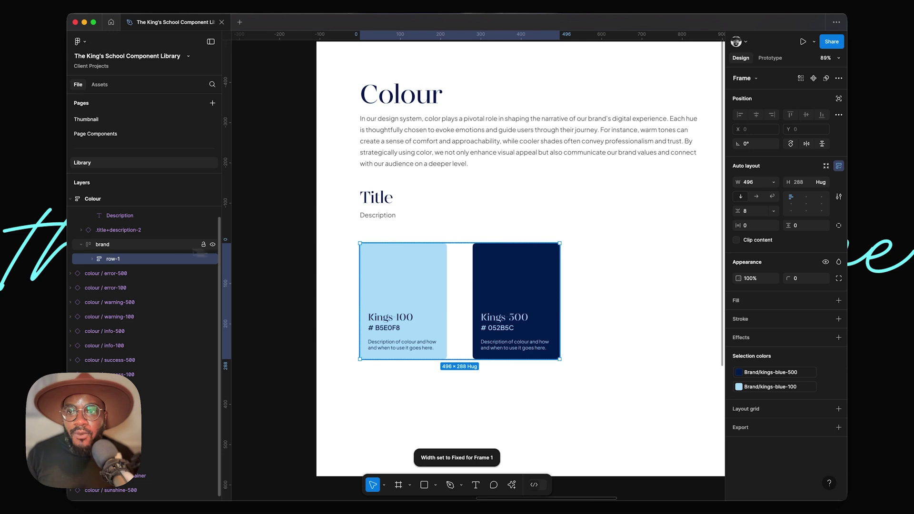
{"action": "left_click", "coordinate": [114, 248]}
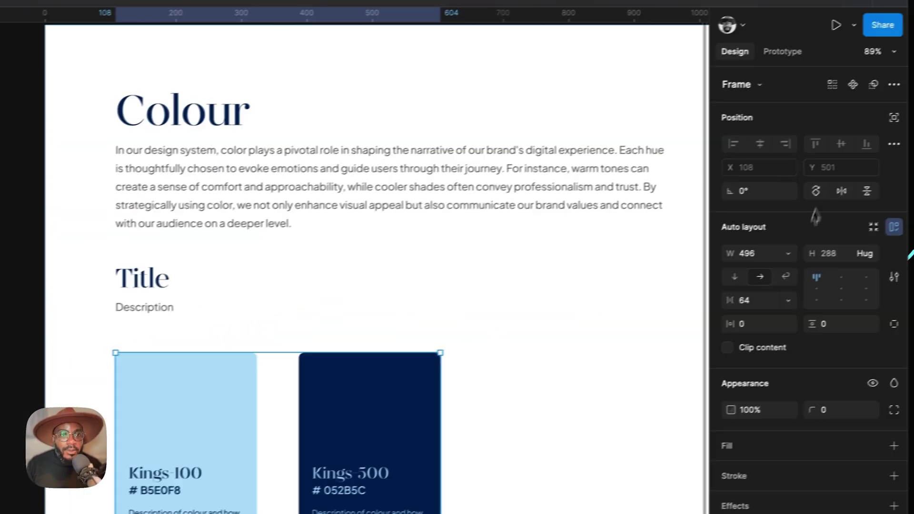
{"action": "left_click", "coordinate": [775, 182]}
{"action": "left_click", "coordinate": [781, 272]}
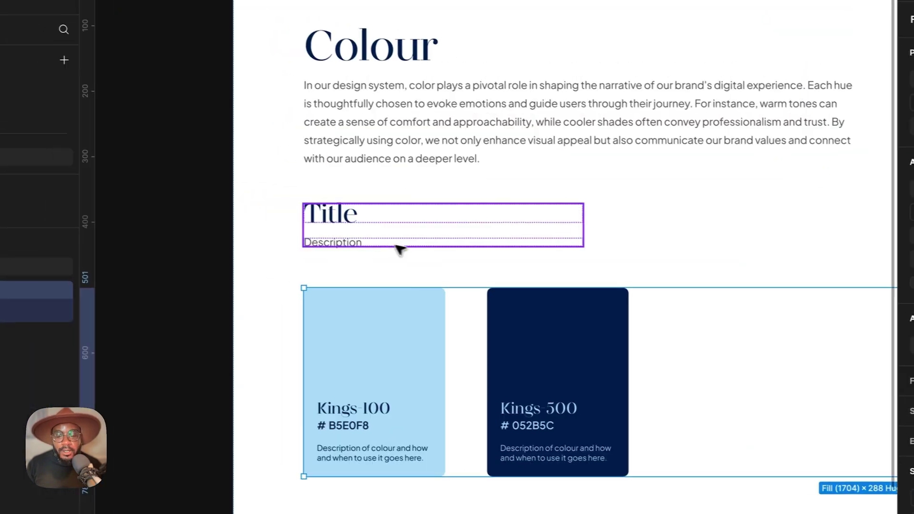
Step: Make the brand frame's layout vertical and move the .title+description-2 heading into it, below row-1
{"action": "left_click", "coordinate": [214, 200]}
{"action": "left_click_drag", "start_coordinate": [389, 222], "coordinate": [416, 338]}
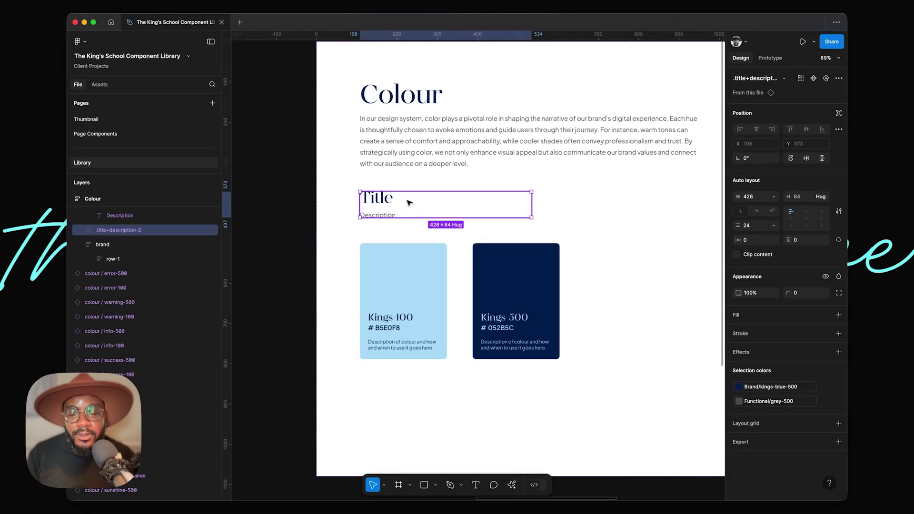
{"action": "left_click_drag", "start_coordinate": [426, 273], "coordinate": [431, 209]}
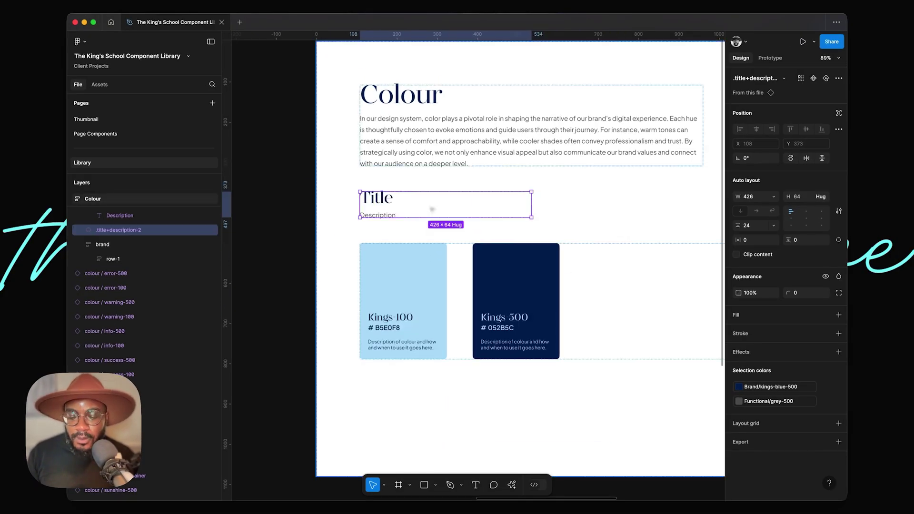
{"action": "key", "text": "super+x"}
{"action": "key", "text": "super+v"}
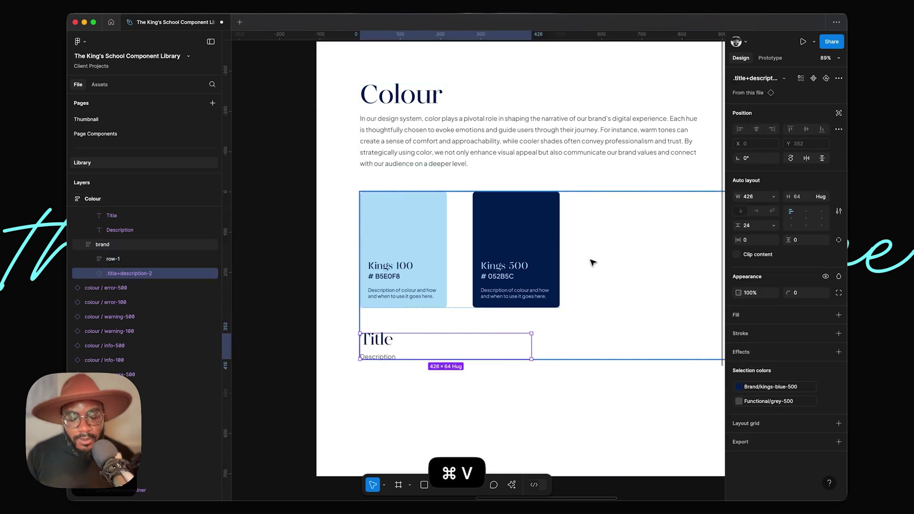
Step: Move the title and description heading above row-1 inside the brand frame
{"action": "key", "text": "Up"}
{"action": "scroll", "coordinate": [591, 261], "scroll_direction": "down", "scroll_amount": 1}
{"action": "scroll", "coordinate": [591, 261], "scroll_direction": "right", "scroll_amount": 2}
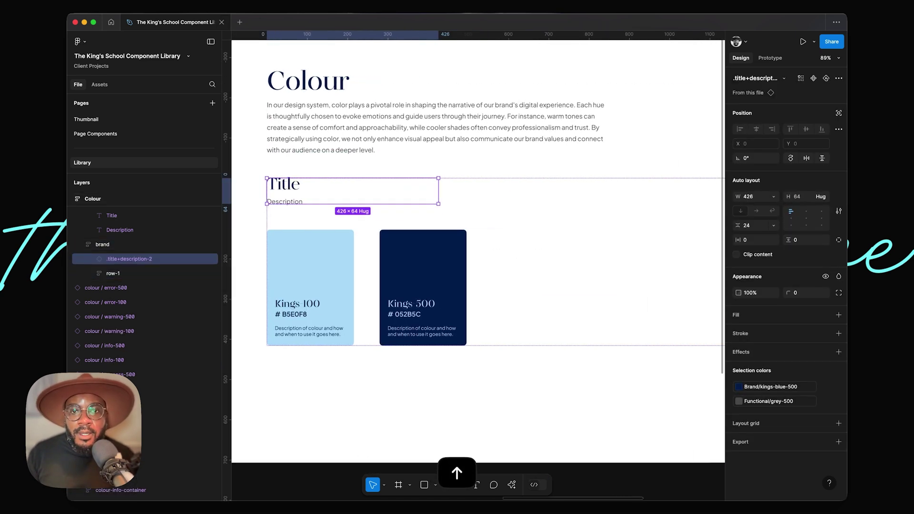
Step: Set the brand frame's vertical auto layout spacing to 40
{"action": "left_click", "coordinate": [595, 241]}
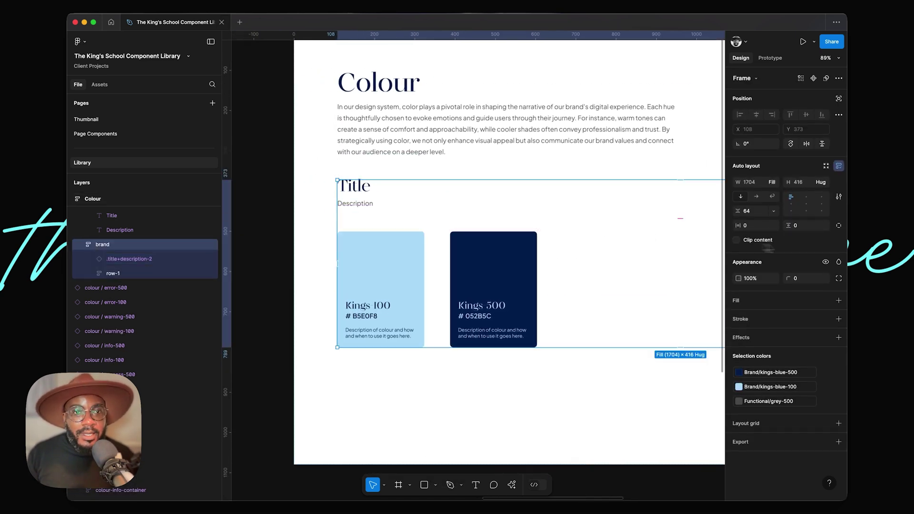
{"action": "type", "text": "40"}
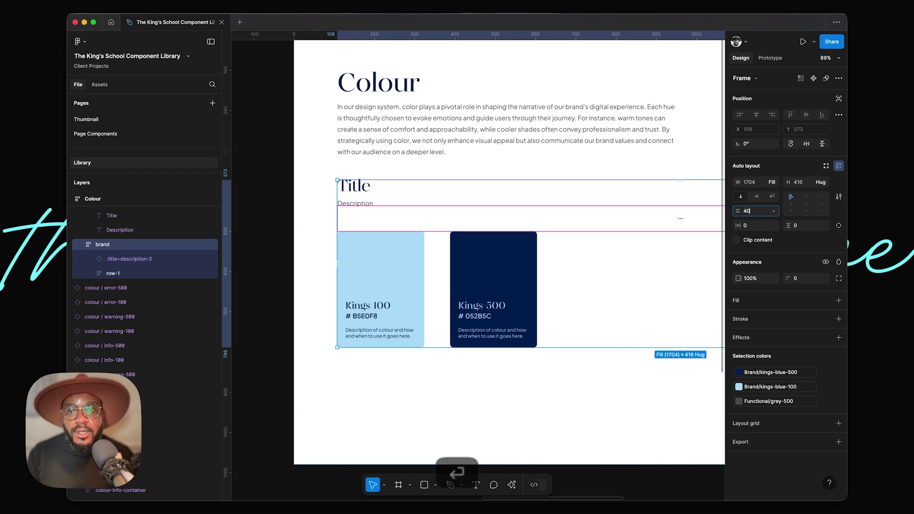
{"action": "key", "text": "Return"}
{"action": "scroll", "coordinate": [265, 249], "scroll_direction": "down", "scroll_amount": 5}
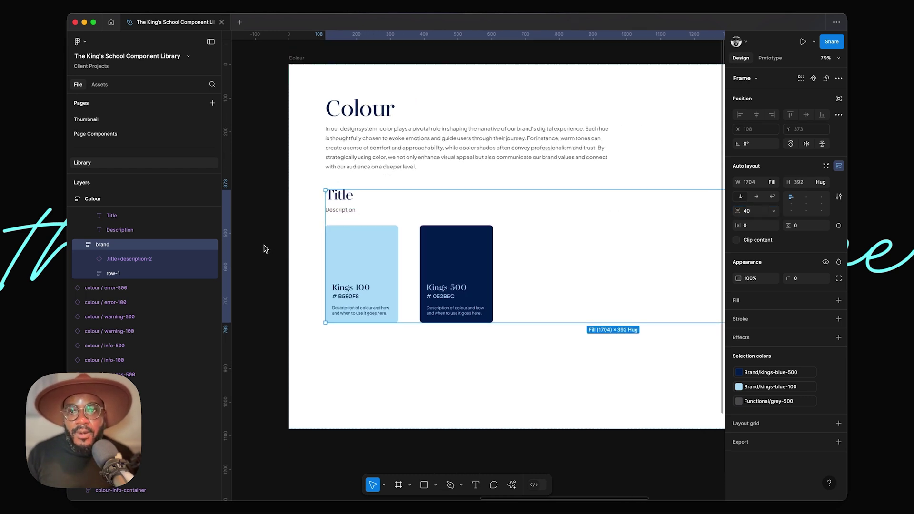
{"action": "scroll", "coordinate": [257, 250], "scroll_direction": "up", "scroll_amount": 5}
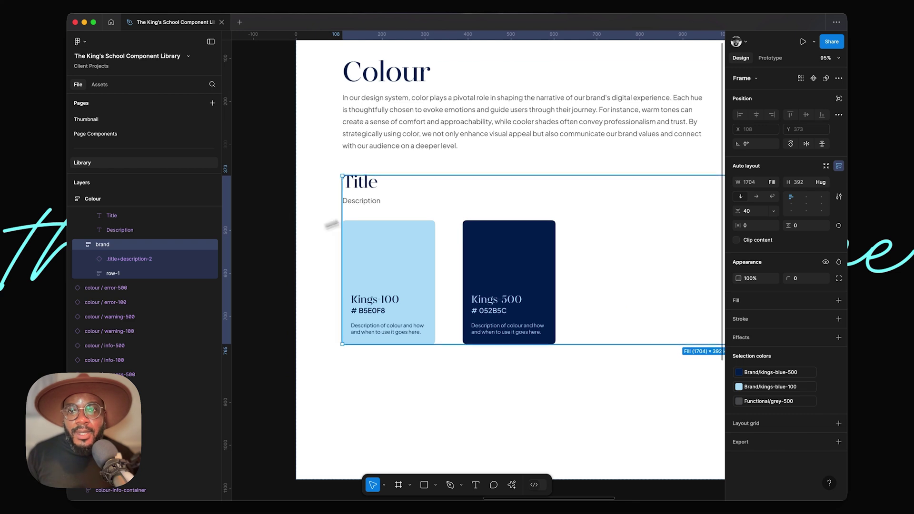
Step: Rename the heading instance inside the brand frame as "section-title-brand"
{"action": "left_click", "coordinate": [367, 185]}
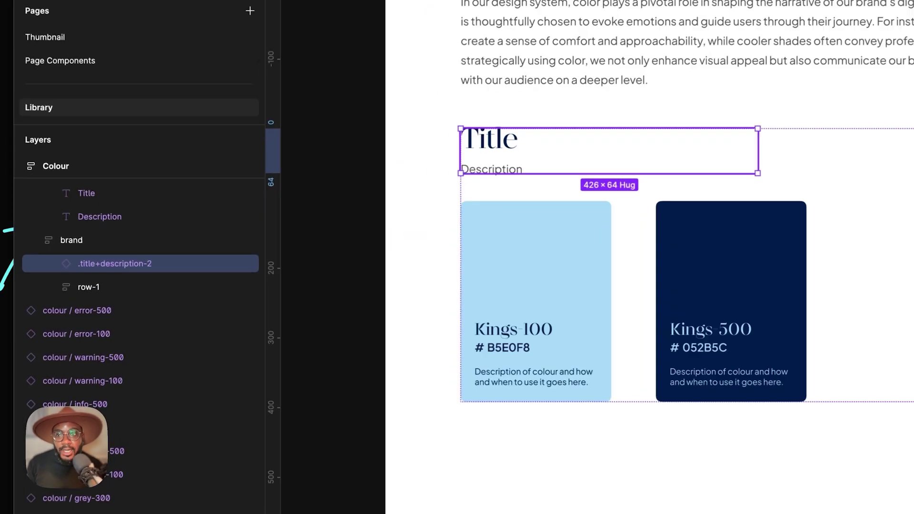
{"action": "key", "text": "super+r"}
{"action": "type", "text": "sec"}
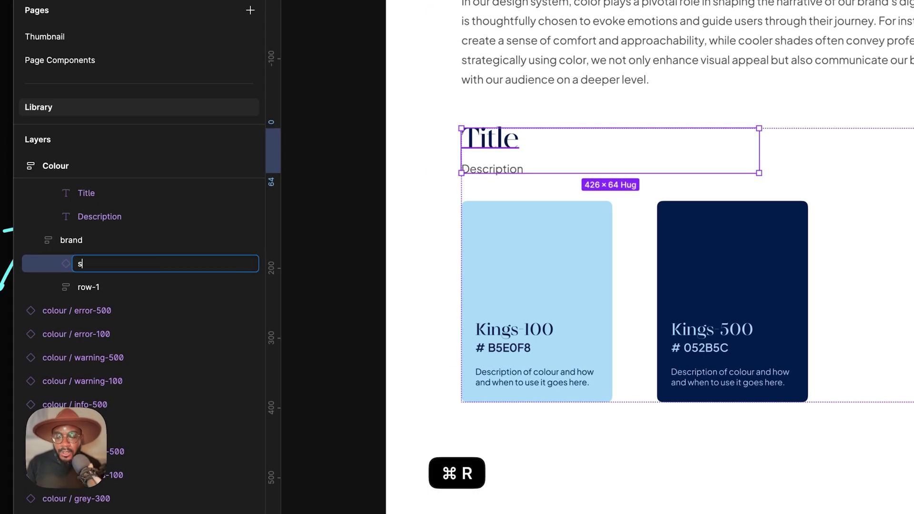
{"action": "key", "text": "BackSpace"}
{"action": "key", "text": "BackSpace"}
{"action": "key", "text": "BackSpace"}
{"action": "type", "text": "section-title-brand"}
{"action": "key", "text": "Left"}
{"action": "key", "text": "Left"}
{"action": "key", "text": "Left"}
{"action": "key", "text": "Left"}
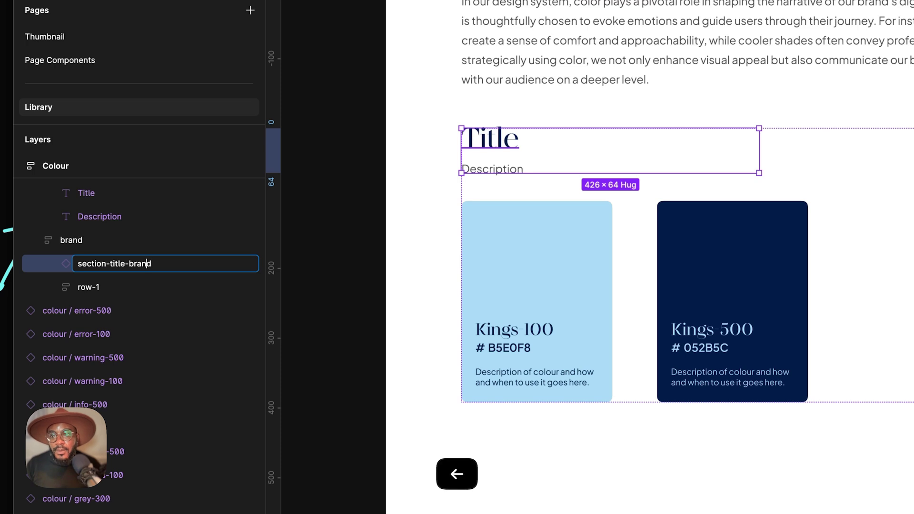
{"action": "key", "text": "Return"}
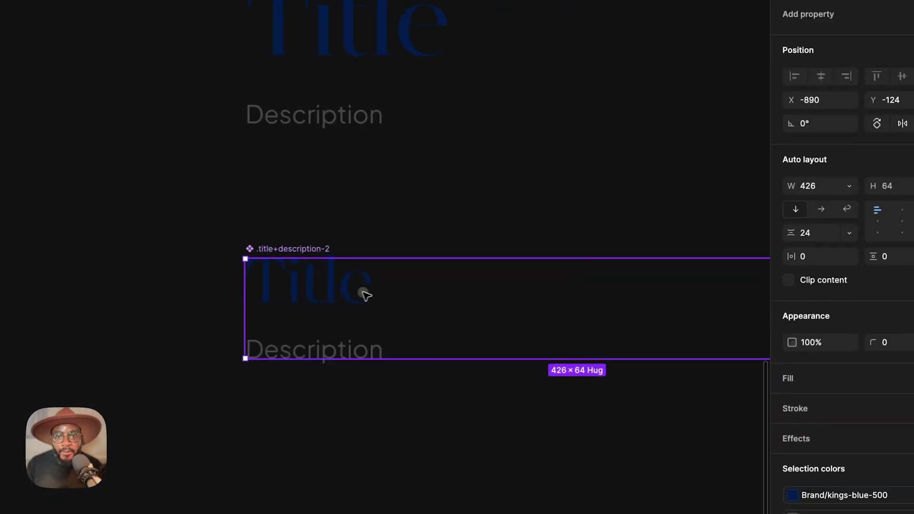
Step: Create a text property named "Title" for the title text in the .title+description-2 main component
{"action": "left_click", "coordinate": [365, 296]}
{"action": "left_click", "coordinate": [887, 130]}
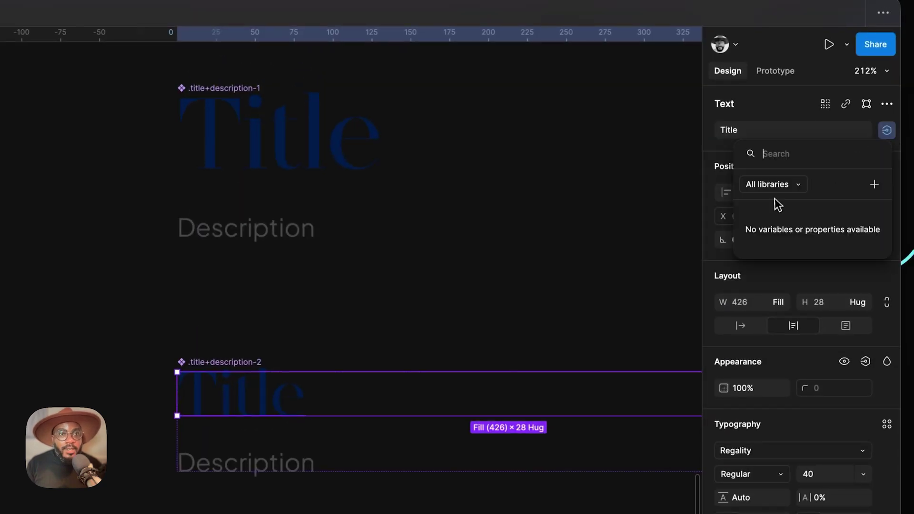
{"action": "left_click", "coordinate": [874, 184]}
{"action": "type", "text": "Title"}
{"action": "key", "text": "Return"}
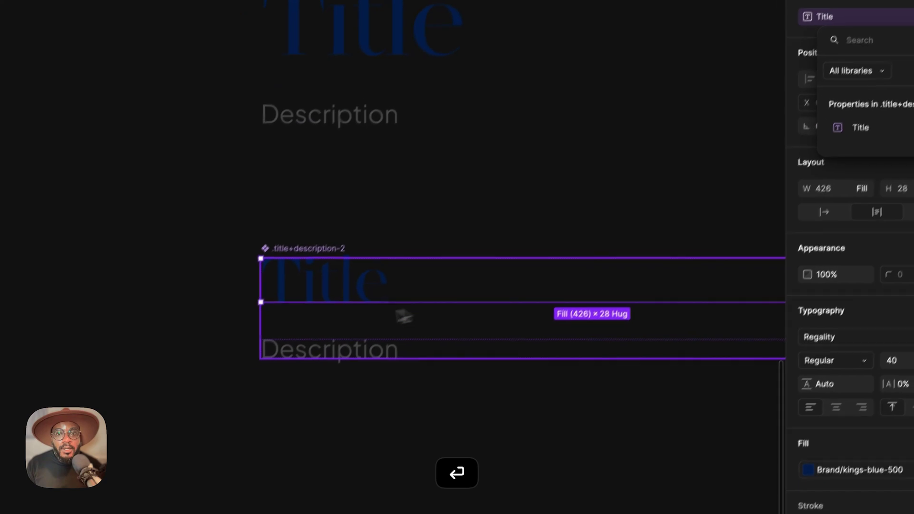
Step: Create a text property named "Description" for the description text in the .title+description-2 main component
{"action": "left_click", "coordinate": [347, 336]}
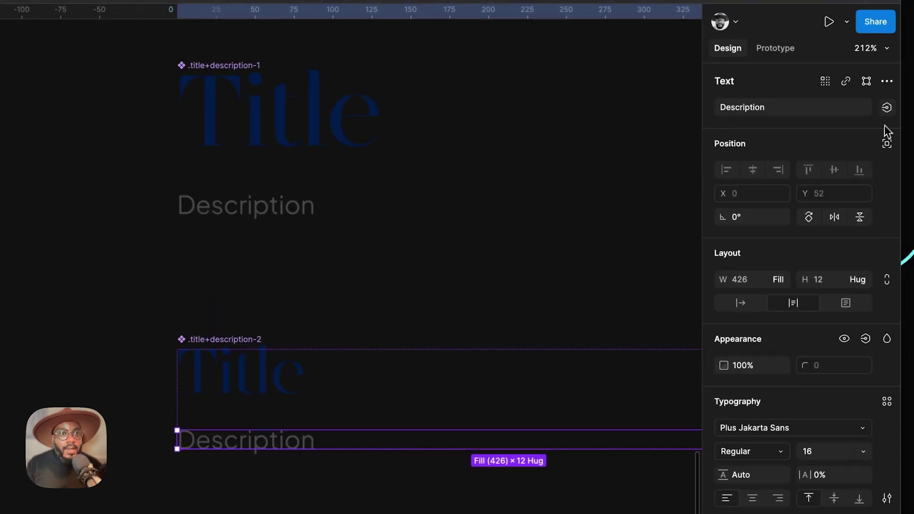
{"action": "left_click", "coordinate": [889, 110]}
{"action": "left_click", "coordinate": [873, 161]}
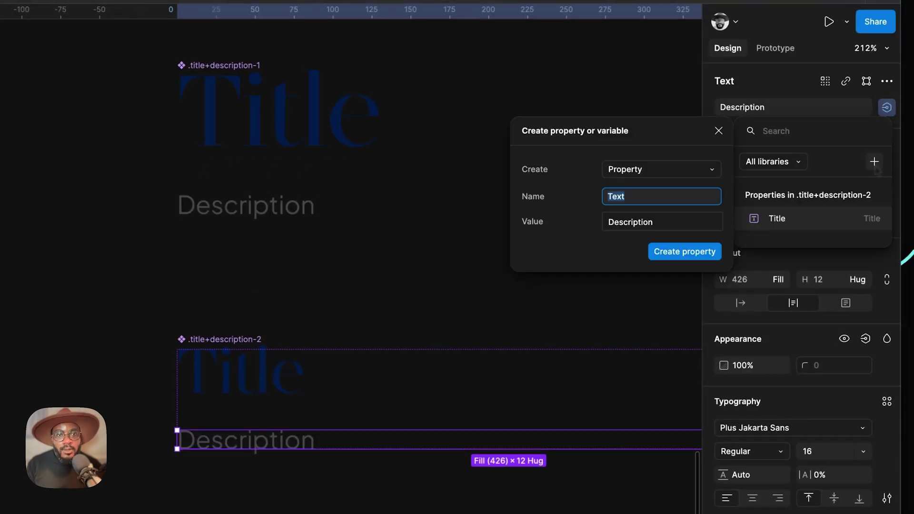
{"action": "type", "text": "Dwe"}
{"action": "key", "text": "BackSpace"}
{"action": "key", "text": "BackSpace"}
{"action": "type", "text": "esc"}
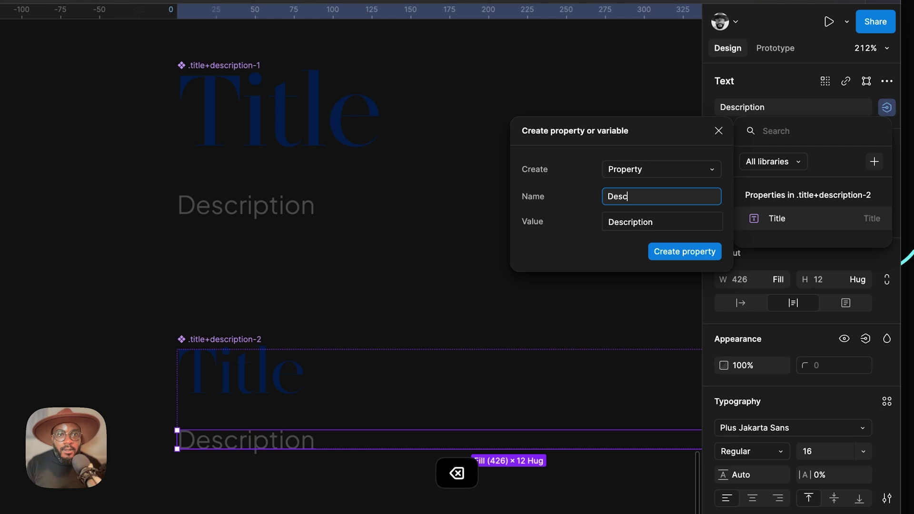
{"action": "type", "text": "ription"}
{"action": "key", "text": "Return"}
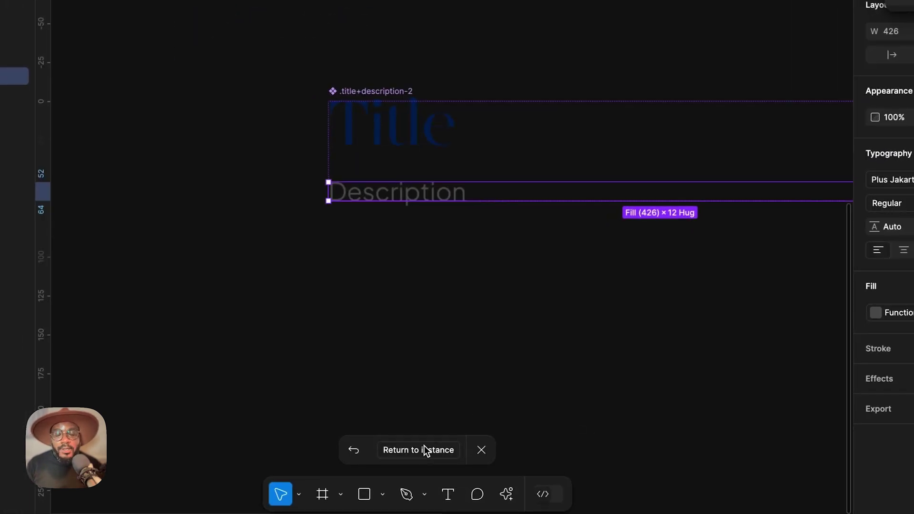
Step: Return to the section-title-brand instance and set its Title property to "Brand"
{"action": "left_click", "coordinate": [424, 448]}
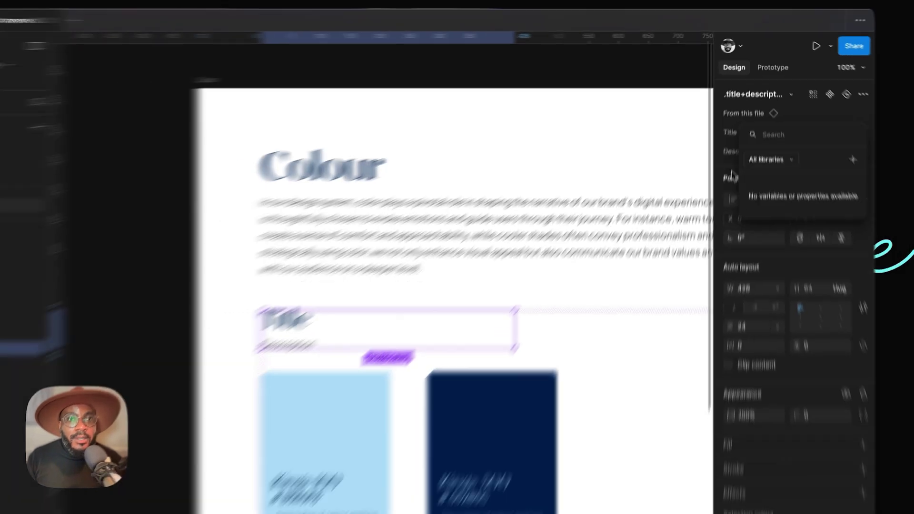
{"action": "left_click", "coordinate": [732, 123]}
{"action": "left_click", "coordinate": [790, 107]}
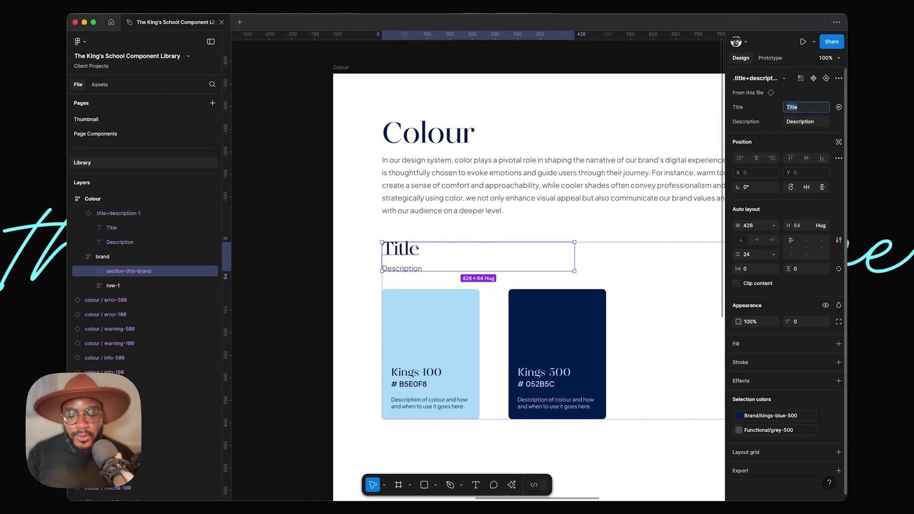
{"action": "type", "text": "Beran"}
{"action": "key", "text": "BackSpace"}
{"action": "type", "text": "e"}
{"action": "key", "text": "BackSpace"}
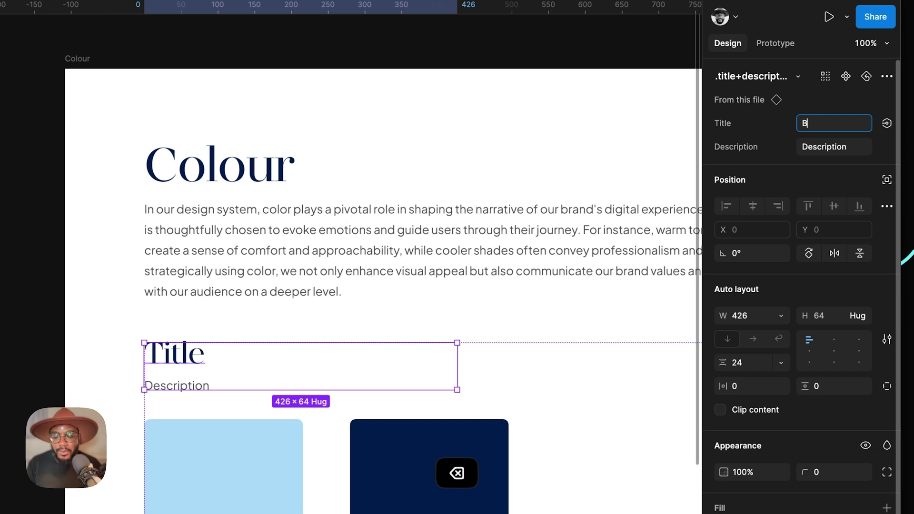
{"action": "type", "text": "rand"}
{"action": "key", "text": "Return"}
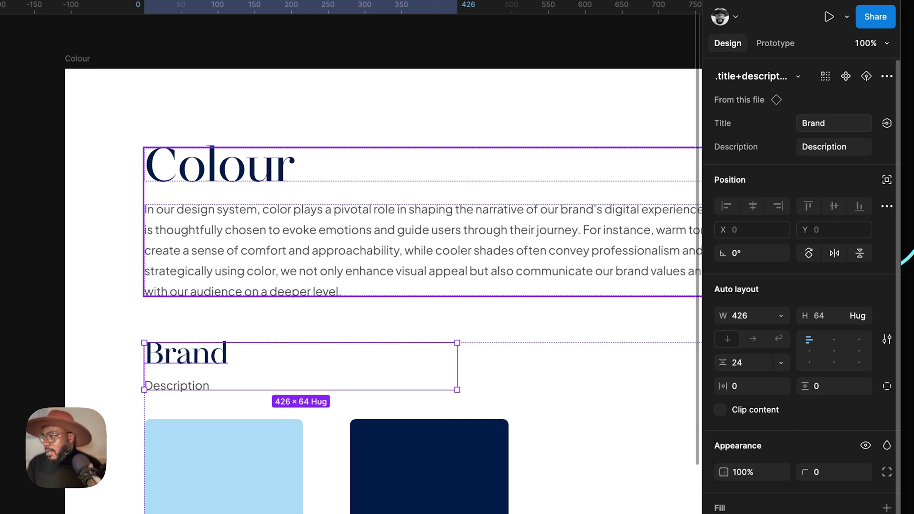
Step: Set the Brand heading's Description property to "These are the brand's primary colours used mainly for interactive elements and accents e.g. buttons"
{"action": "left_click", "coordinate": [833, 146]}
{"action": "type", "text": "Thes"}
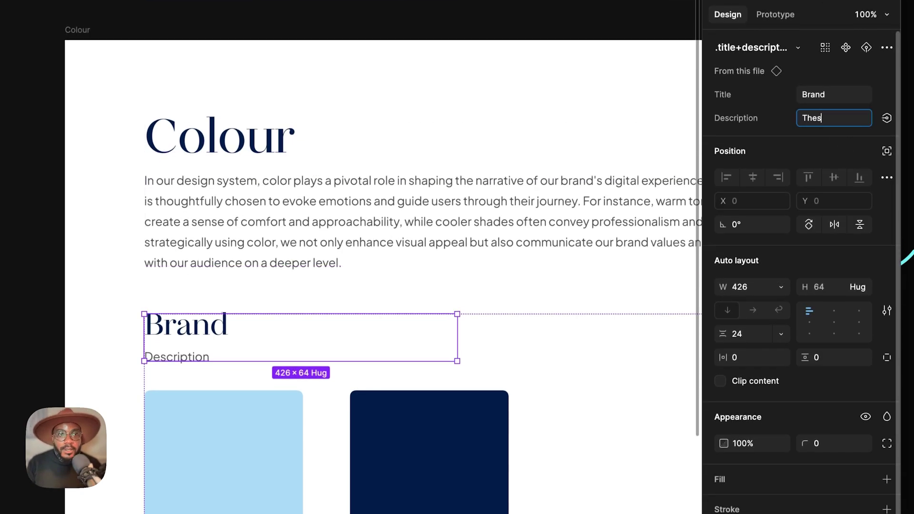
{"action": "type", "text": "e are the brand's"}
{"action": "key", "text": "BackSpace"}
{"action": "type", "text": "o"}
{"action": "key", "text": "BackSpace"}
{"action": "type", "text": "pinra"}
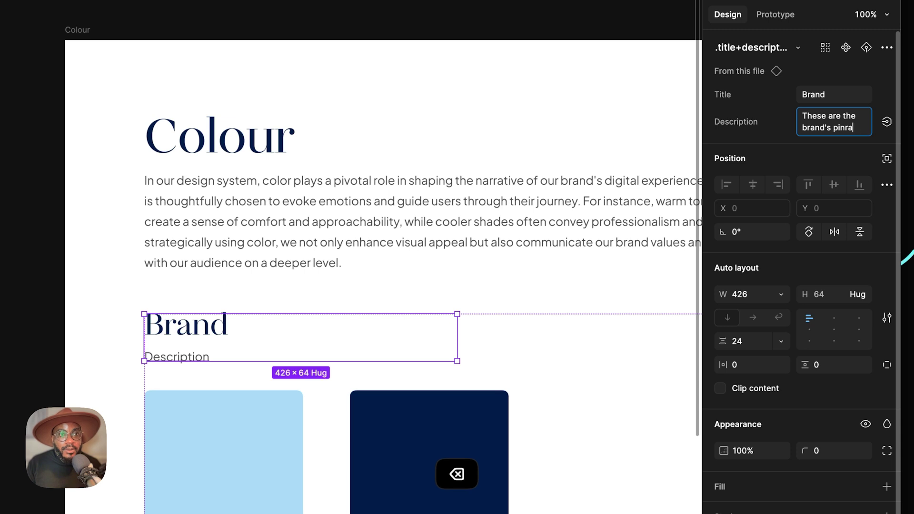
{"action": "key", "text": "BackSpace"}
{"action": "type", "text": "ri"}
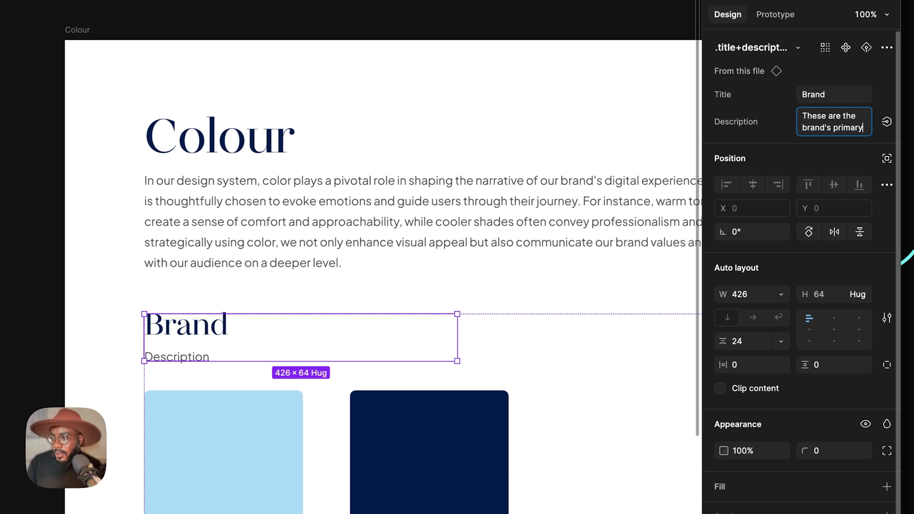
{"action": "type", "text": "mary"}
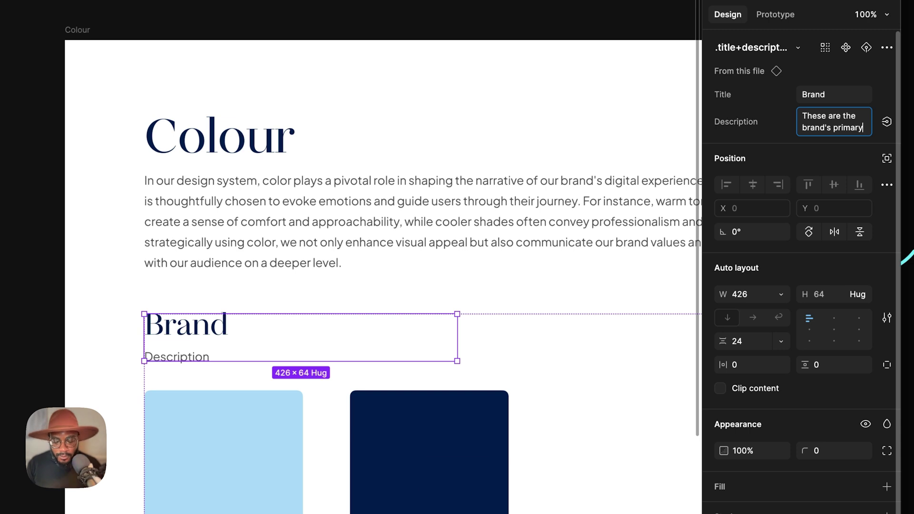
{"action": "type", "text": " colours used "}
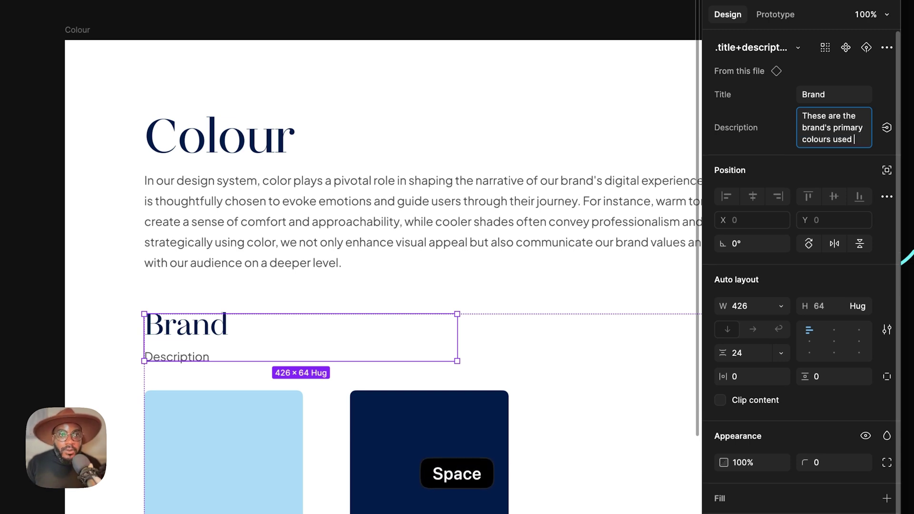
{"action": "type", "text": "mainly for int"}
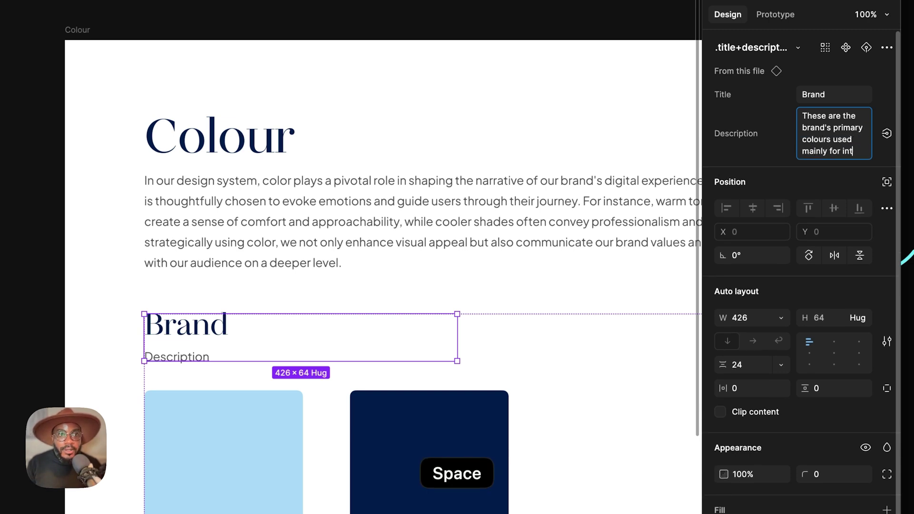
{"action": "type", "text": "ereactive elements "}
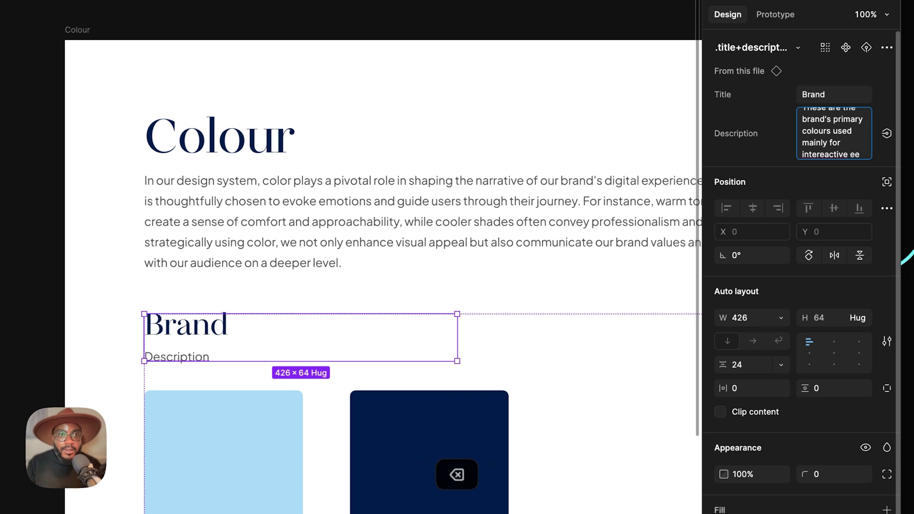
{"action": "type", "text": "and accents"}
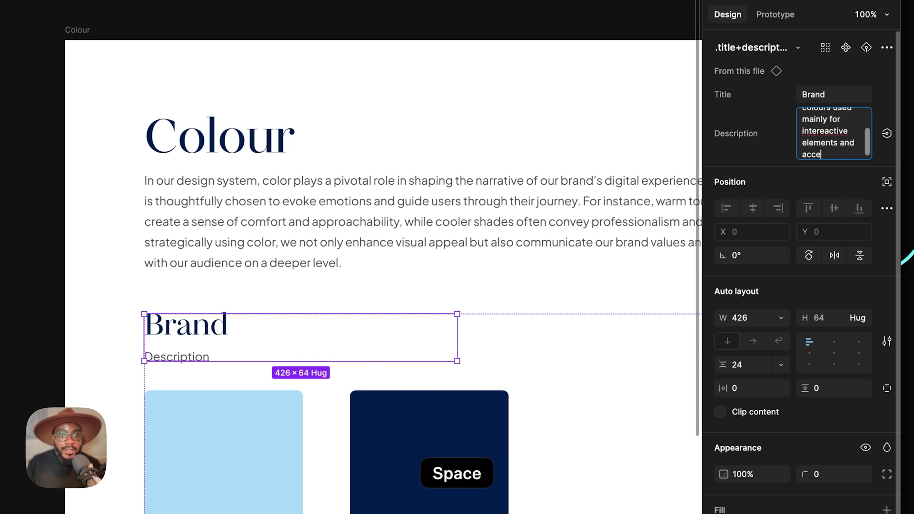
{"action": "type", "text": " i."}
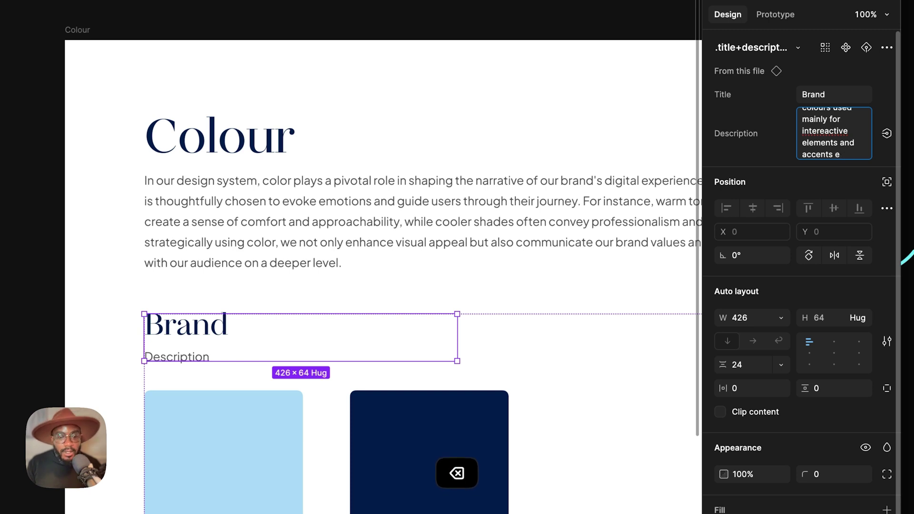
{"action": "type", "text": ".g. buttons"}
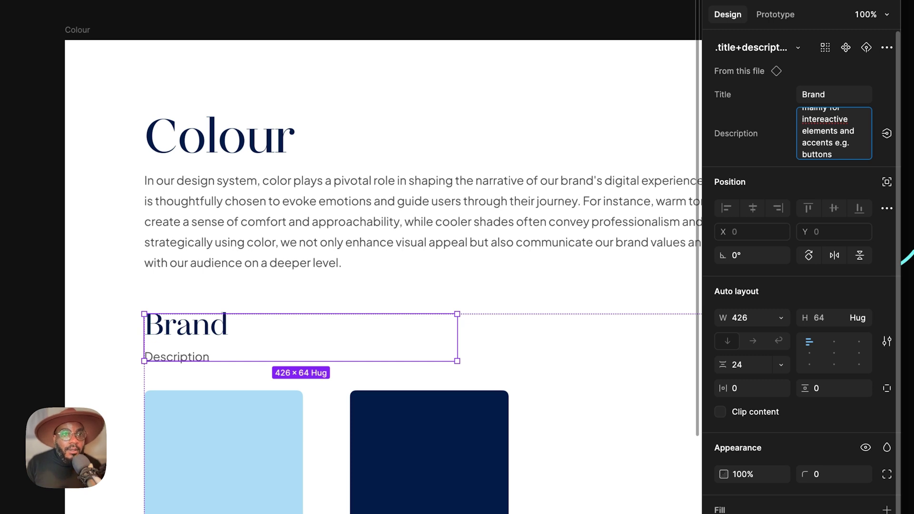
{"action": "key", "text": "Up"}
{"action": "key", "text": "Up"}
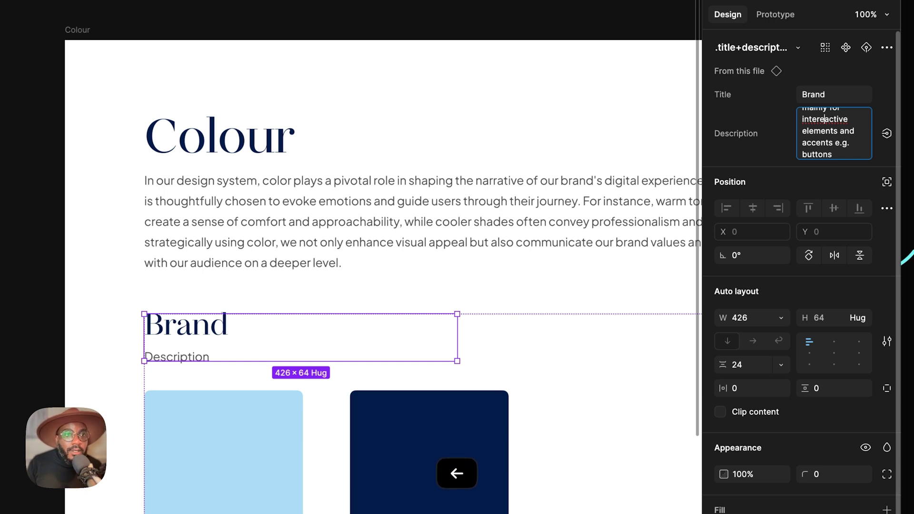
{"action": "key", "text": "BackSpace"}
{"action": "key", "text": "Return"}
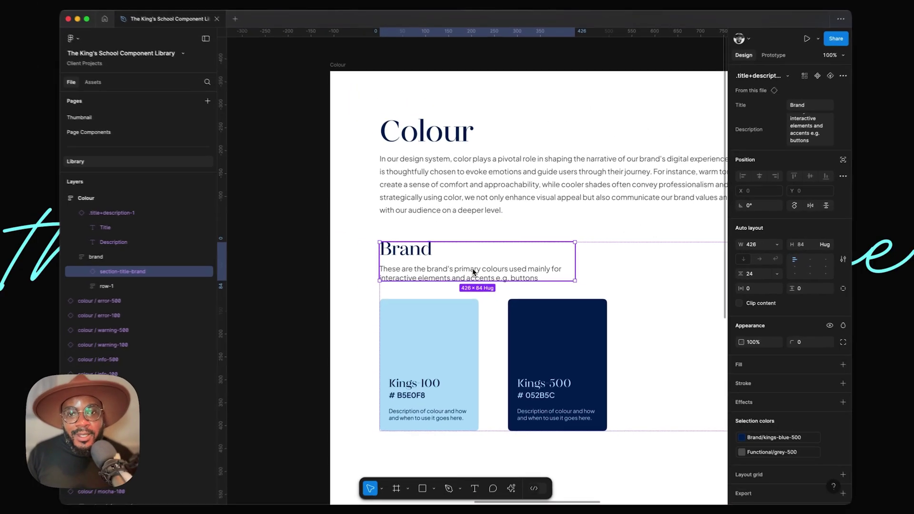
{"action": "scroll", "coordinate": [293, 370], "scroll_direction": "down", "scroll_amount": 5}
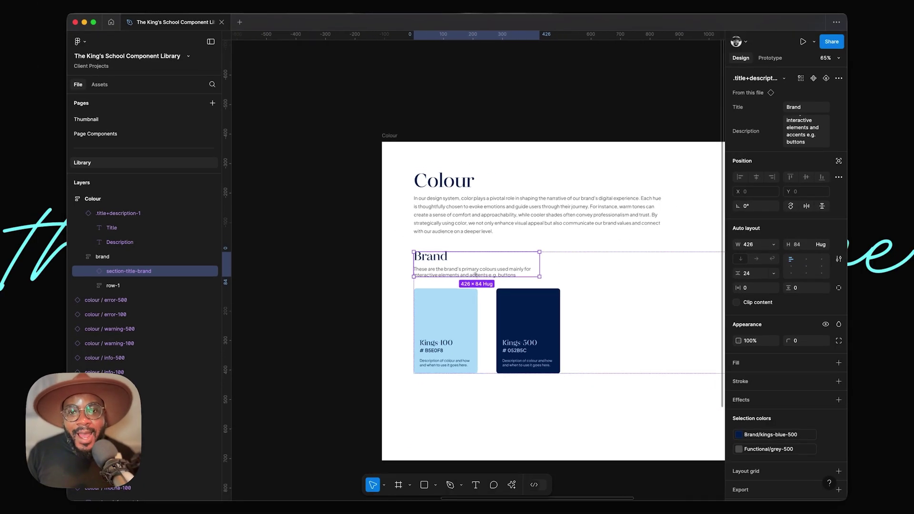
{"action": "left_click", "coordinate": [487, 312]}
{"action": "scroll", "coordinate": [488, 309], "scroll_direction": "up", "scroll_amount": 4}
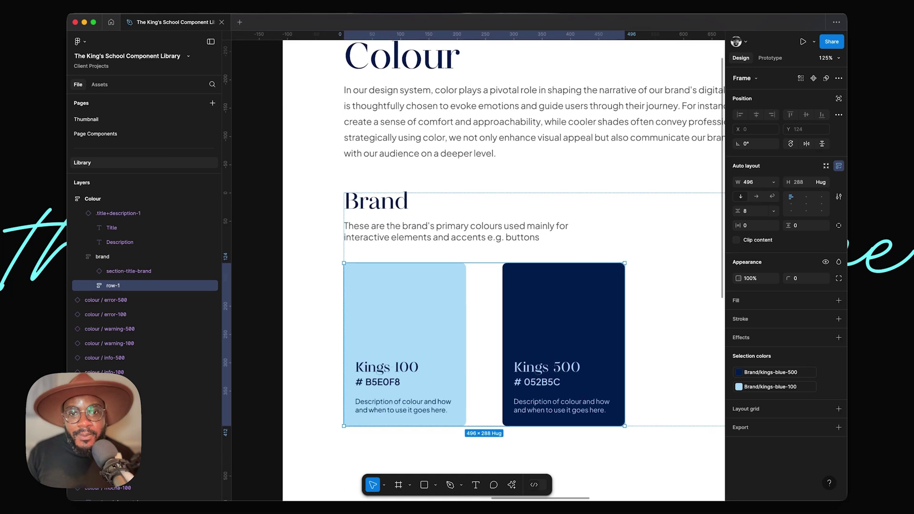
{"action": "scroll", "coordinate": [490, 321], "scroll_direction": "down", "scroll_amount": 1}
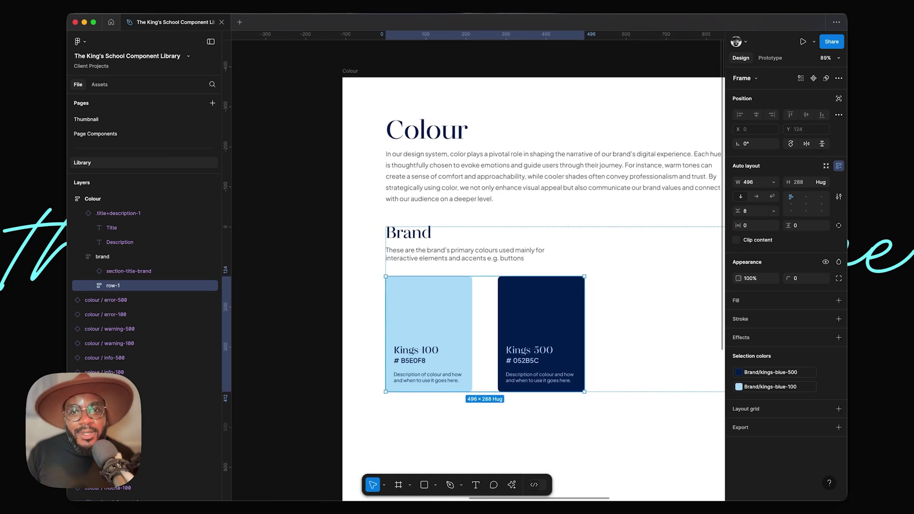
Step: Search the Material Symbols plugin for "plus" and insert the add_2 symbol onto the canvas
{"action": "right_click", "coordinate": [274, 123]}
{"action": "mouse_move", "coordinate": [309, 198]}
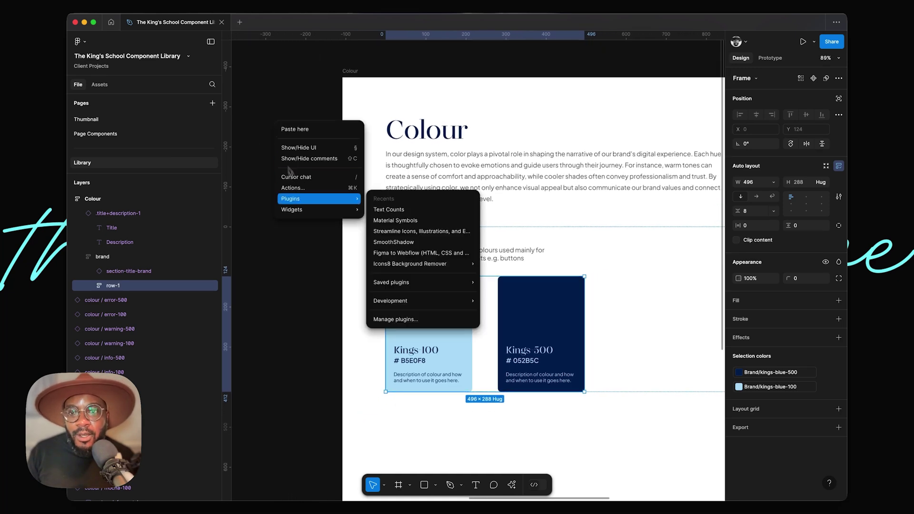
{"action": "left_click", "coordinate": [414, 222]}
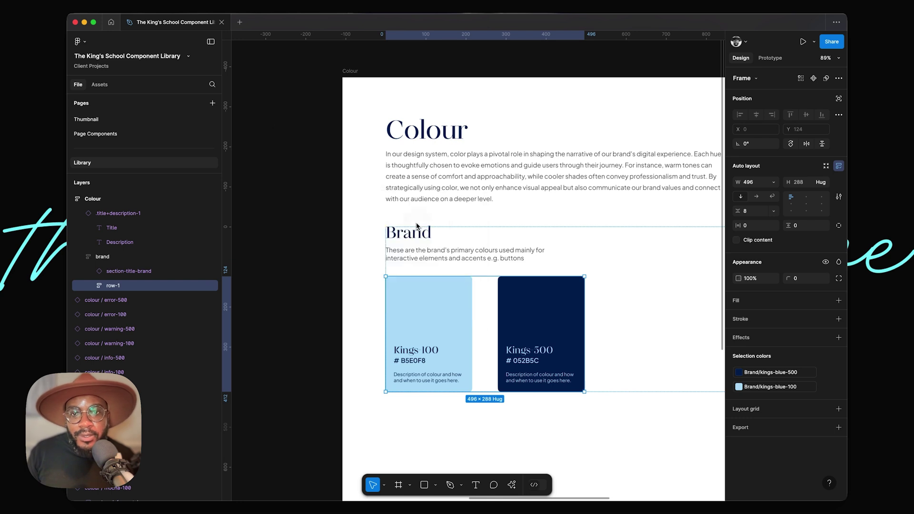
{"action": "scroll", "coordinate": [405, 205], "scroll_direction": "right", "scroll_amount": 1}
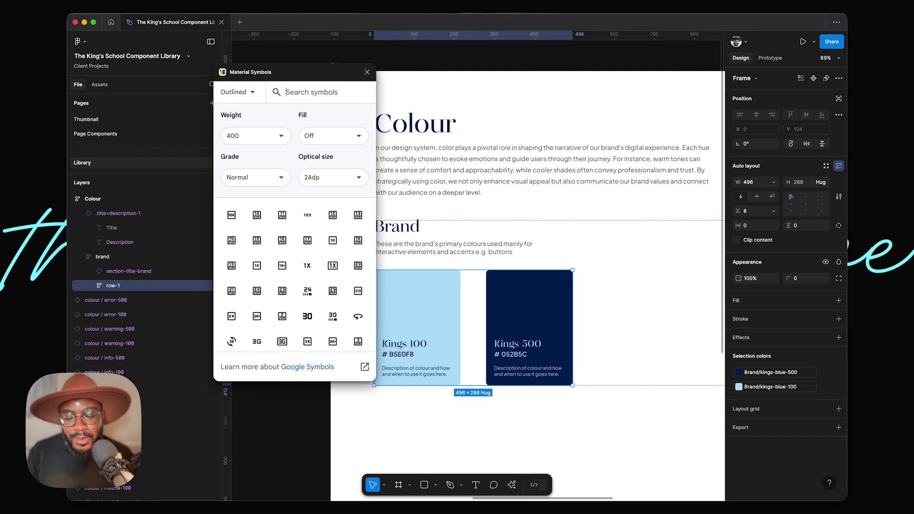
{"action": "type", "text": "plus"}
{"action": "key", "text": "Return"}
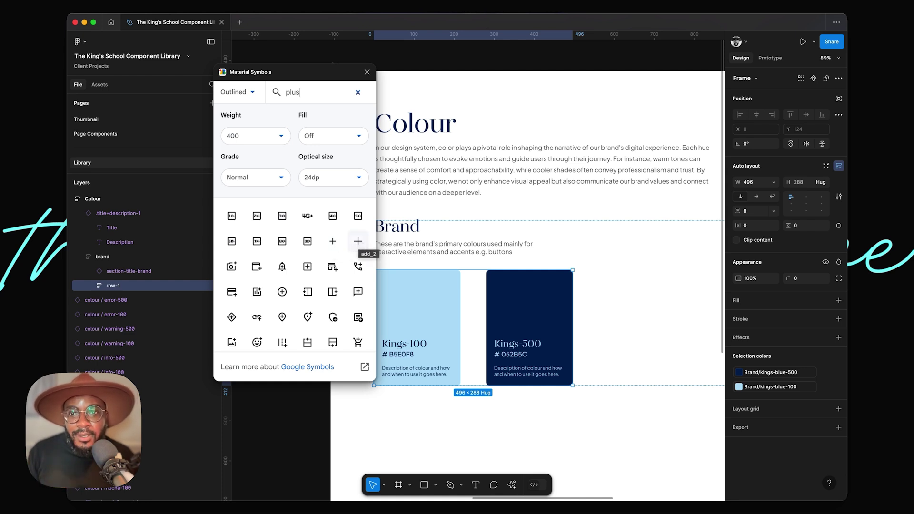
{"action": "left_click", "coordinate": [358, 241]}
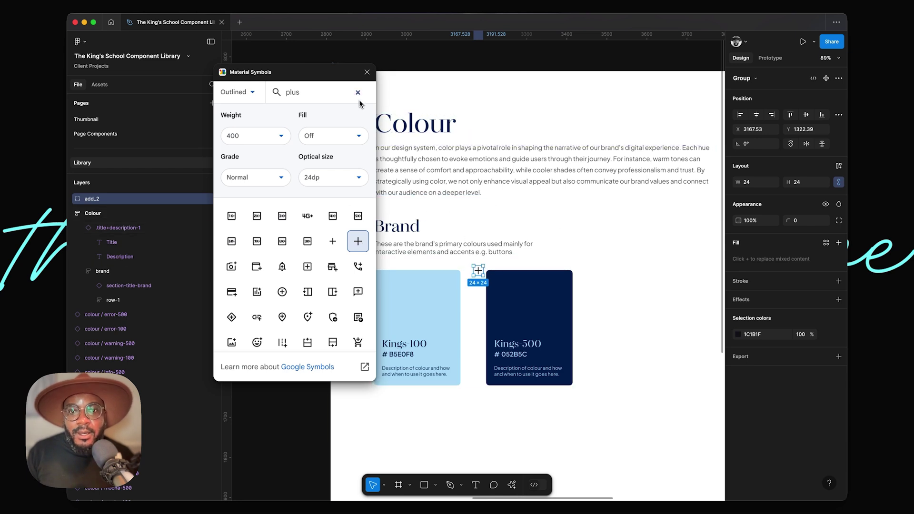
Step: Set the inserted plus symbol's optical size to 40dp and close the Material Symbols plugin
{"action": "left_click", "coordinate": [347, 177]}
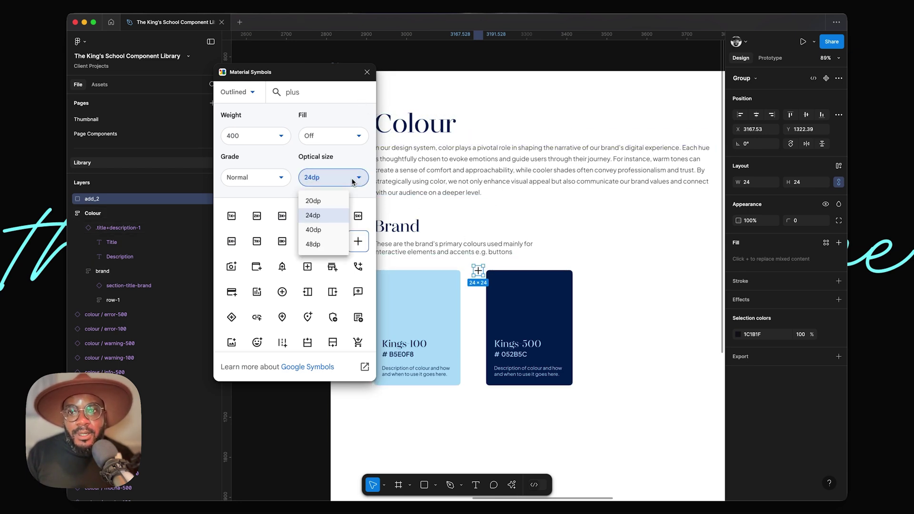
{"action": "left_click", "coordinate": [327, 230]}
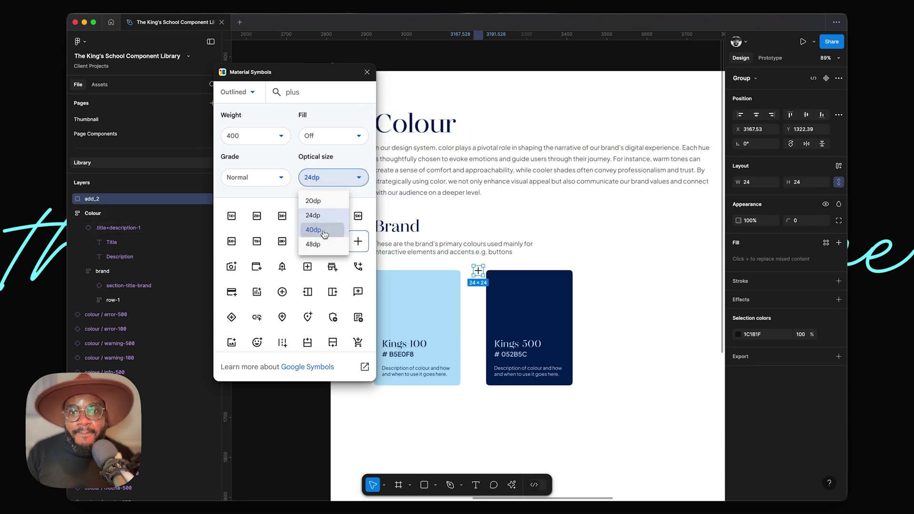
{"action": "left_click", "coordinate": [368, 72]}
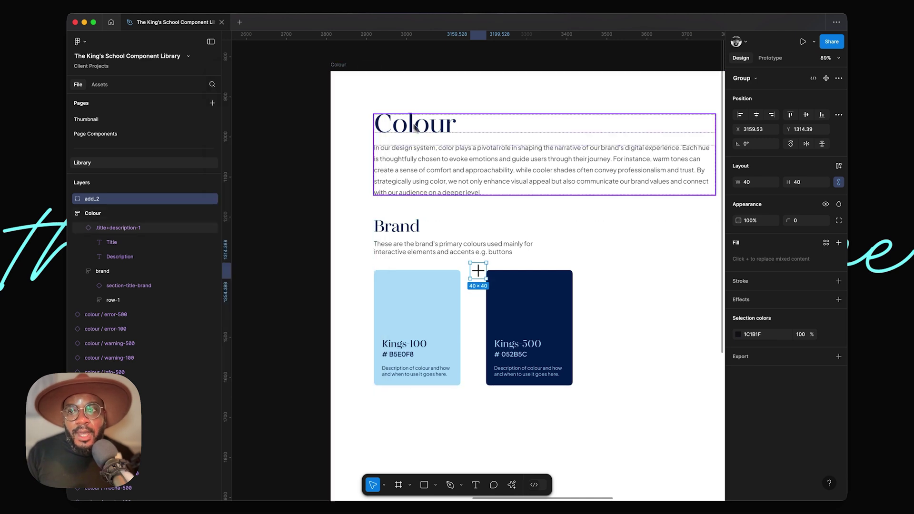
Step: Turn the plus icon into a component and rename it .add_2
{"action": "key", "text": "super+alt+k"}
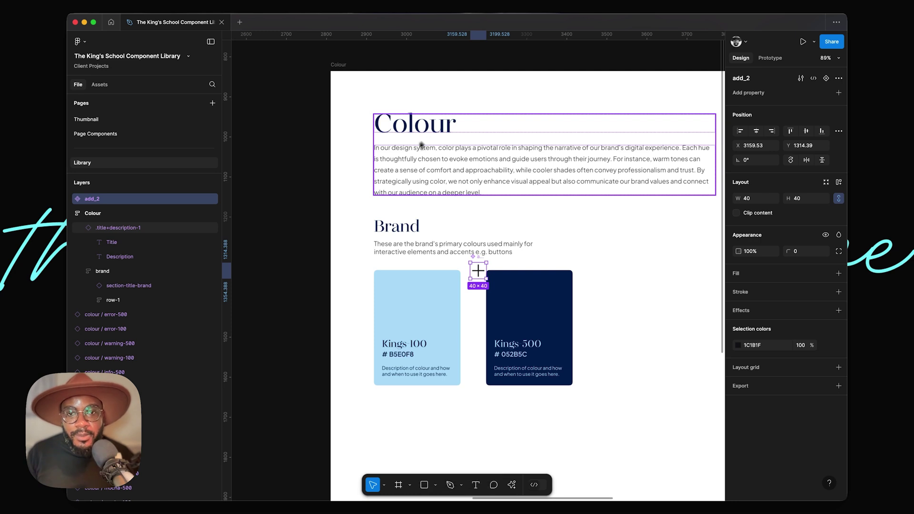
{"action": "key", "text": "super+r"}
{"action": "key", "text": "Left"}
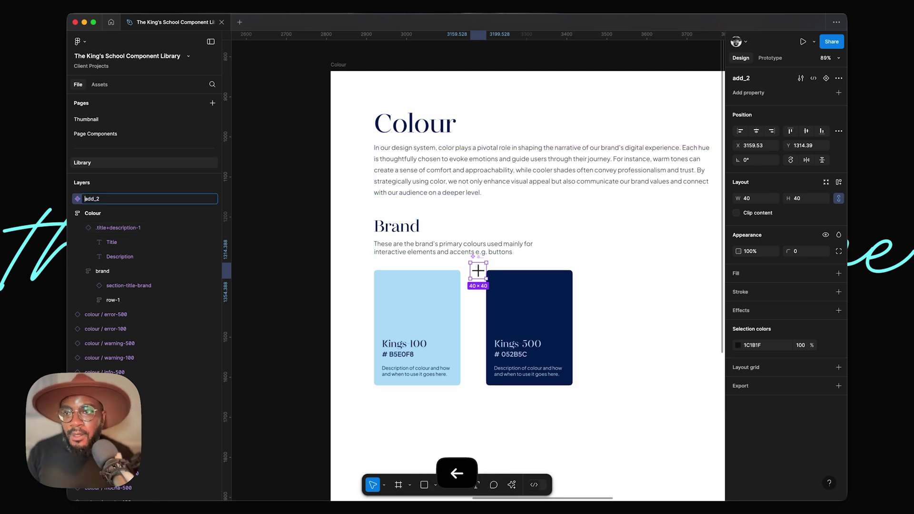
{"action": "type", "text": "."}
{"action": "key", "text": "Return"}
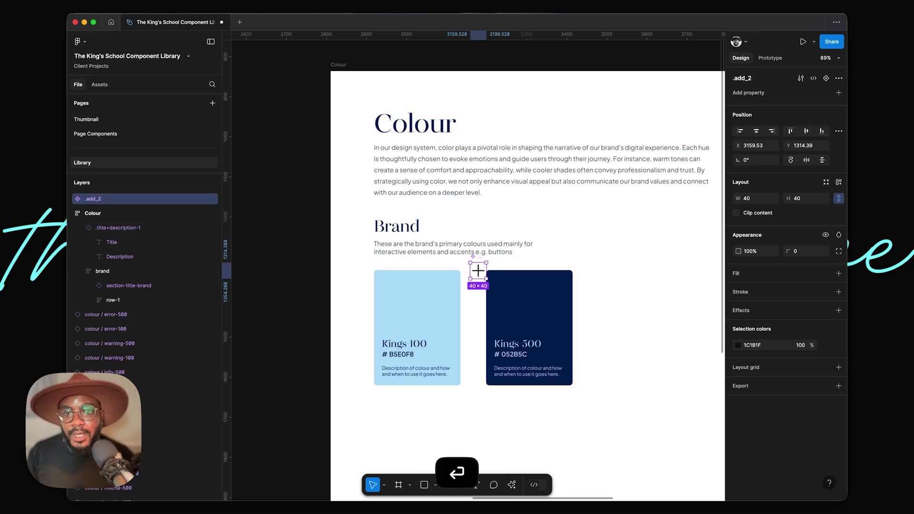
Step: Duplicate .add_2 to leave an instance, and move the main component to the Page Components page, beside the title components
{"action": "key", "text": "super+d"}
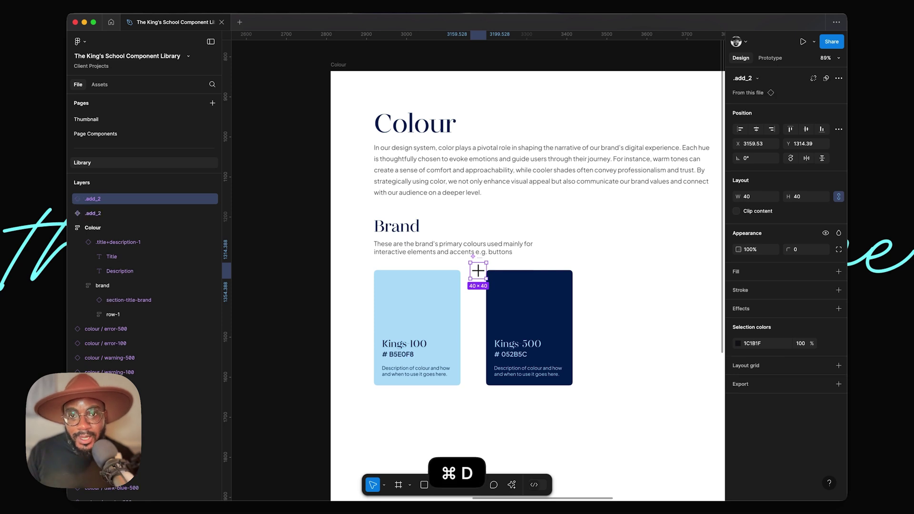
{"action": "left_click", "coordinate": [104, 214]}
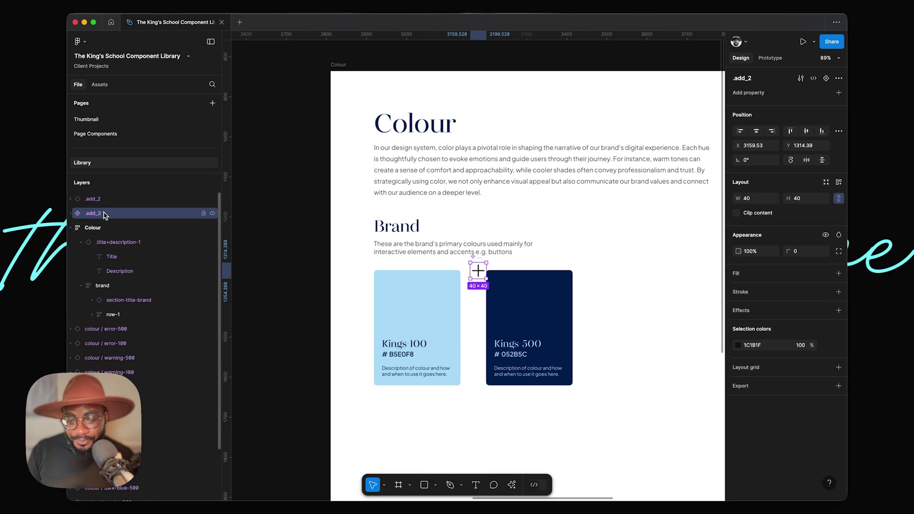
{"action": "key", "text": "super+x"}
{"action": "left_click", "coordinate": [93, 135]}
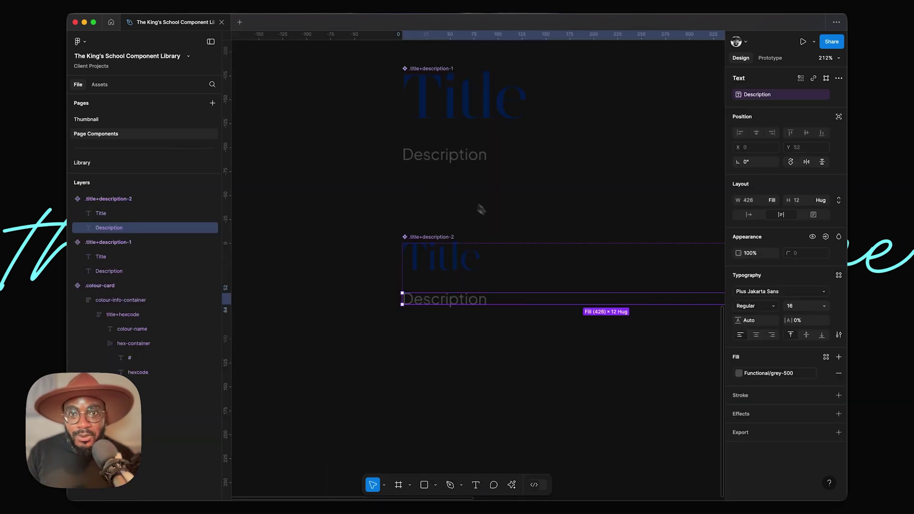
{"action": "left_click", "coordinate": [451, 381]}
{"action": "key", "text": "super+v"}
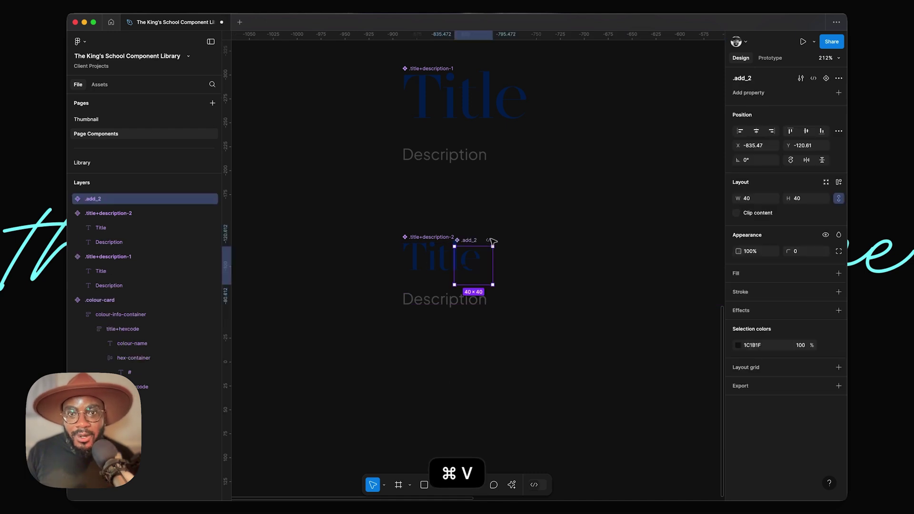
{"action": "left_click_drag", "start_coordinate": [473, 241], "coordinate": [344, 179]}
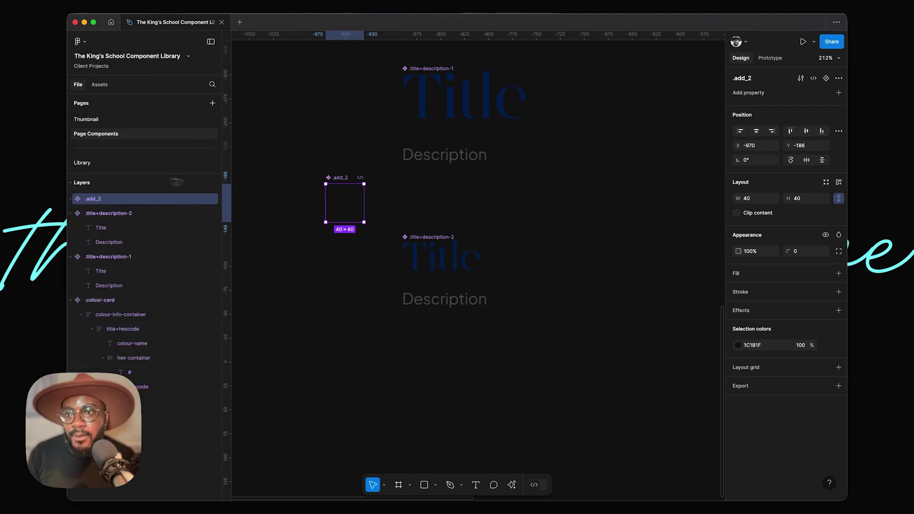
Step: Return to the Library page and cut the .add_2 instance from the canvas
{"action": "left_click", "coordinate": [122, 163]}
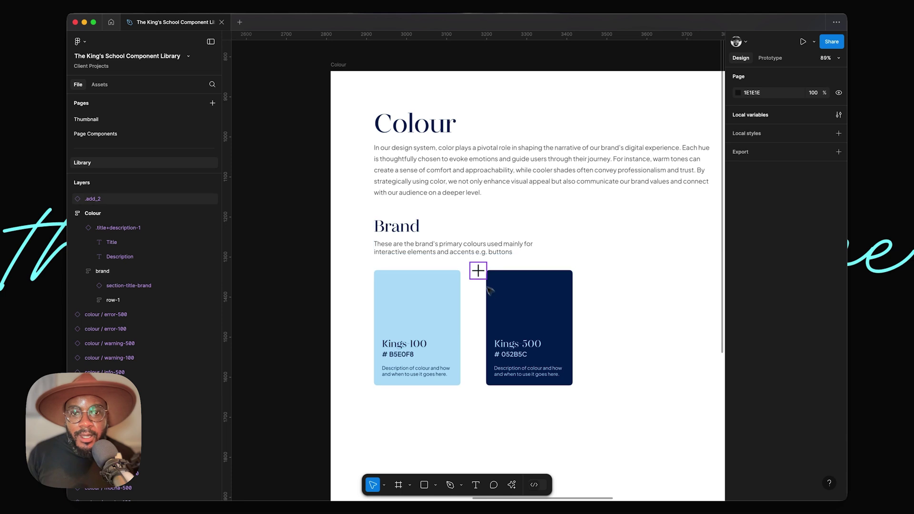
{"action": "left_click_drag", "start_coordinate": [478, 270], "coordinate": [279, 295]}
{"action": "key", "text": "super+x"}
Step: Try to paste the .add_2 instance into the row-1 frame, and undo the paste
{"action": "left_click", "coordinate": [467, 317]}
{"action": "left_click", "coordinate": [467, 317]}
{"action": "key", "text": "super+v"}
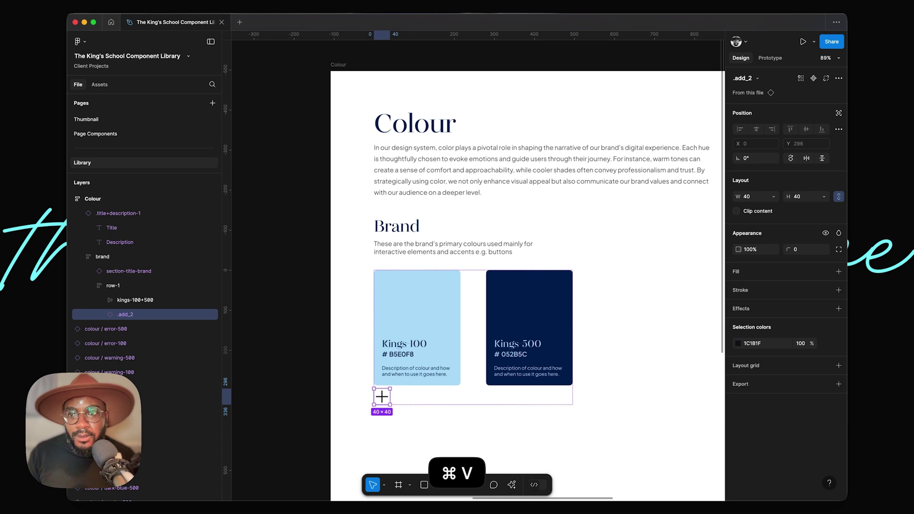
{"action": "left_click", "coordinate": [102, 303]}
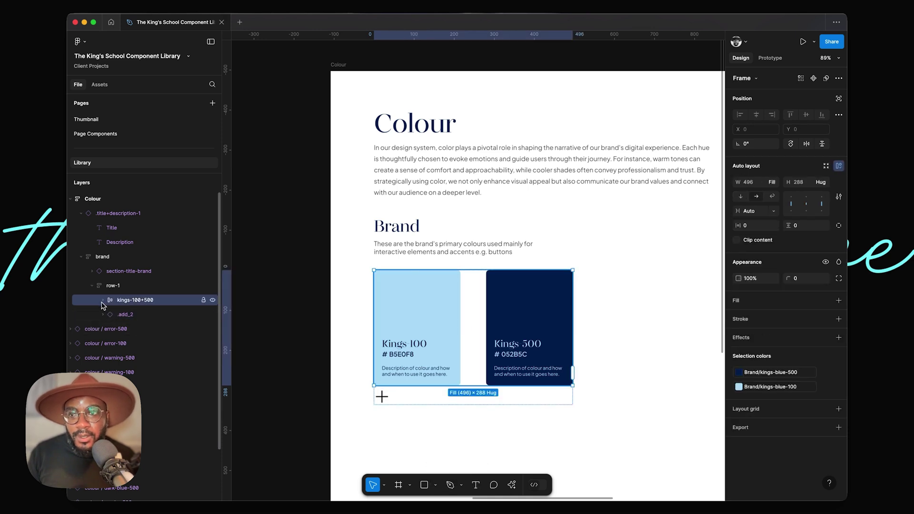
{"action": "key", "text": "super+z"}
{"action": "key", "text": "super+z"}
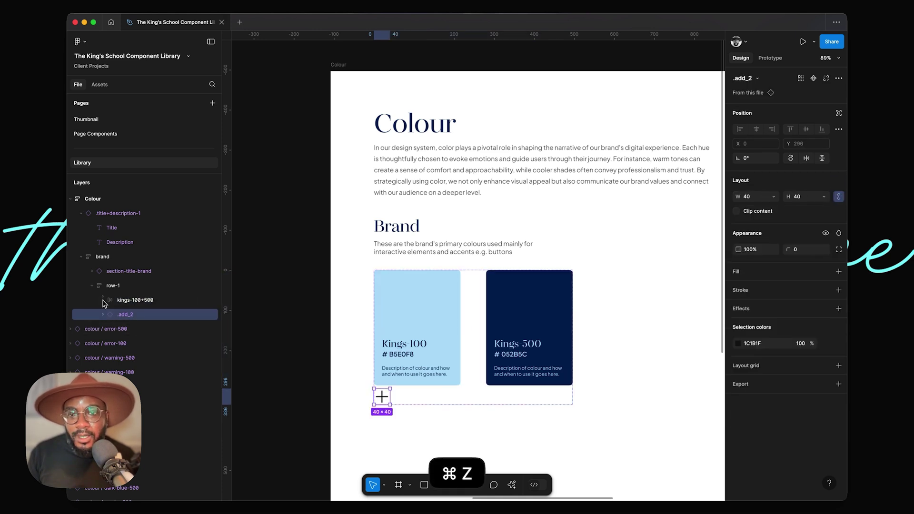
{"action": "key", "text": "super+z"}
{"action": "key", "text": "super+z"}
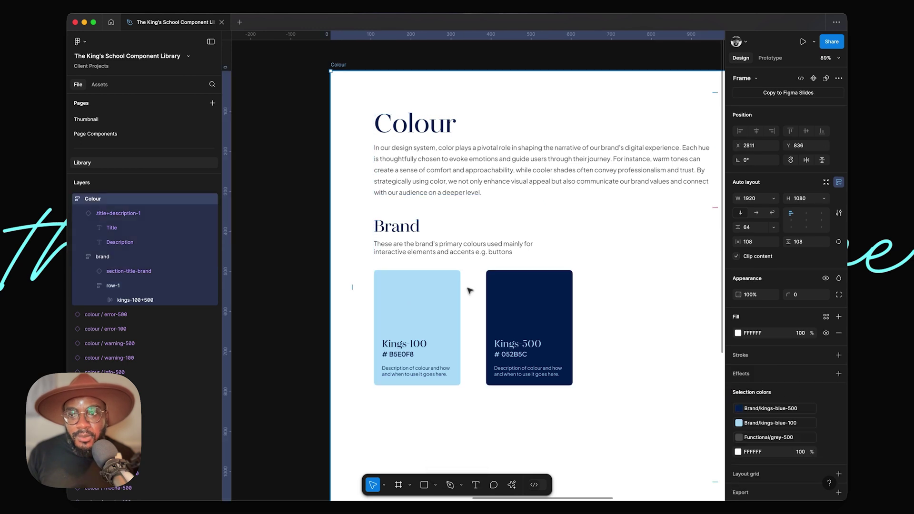
Step: Paste the .add_2 instance directly after the kings-blue-100 card, between the two cards in the kings-100+500 row
{"action": "left_click", "coordinate": [153, 314]}
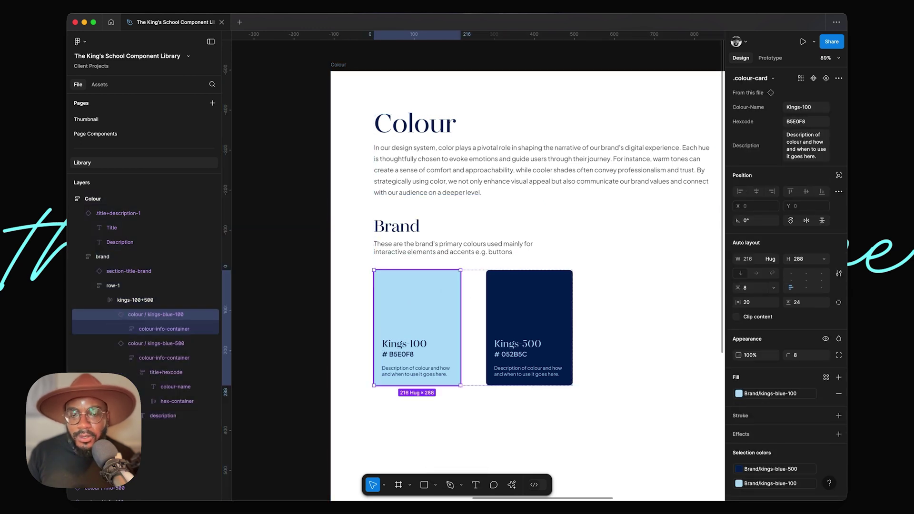
{"action": "key", "text": "super+v"}
{"action": "key", "text": "Escape"}
{"action": "key", "text": "Escape"}
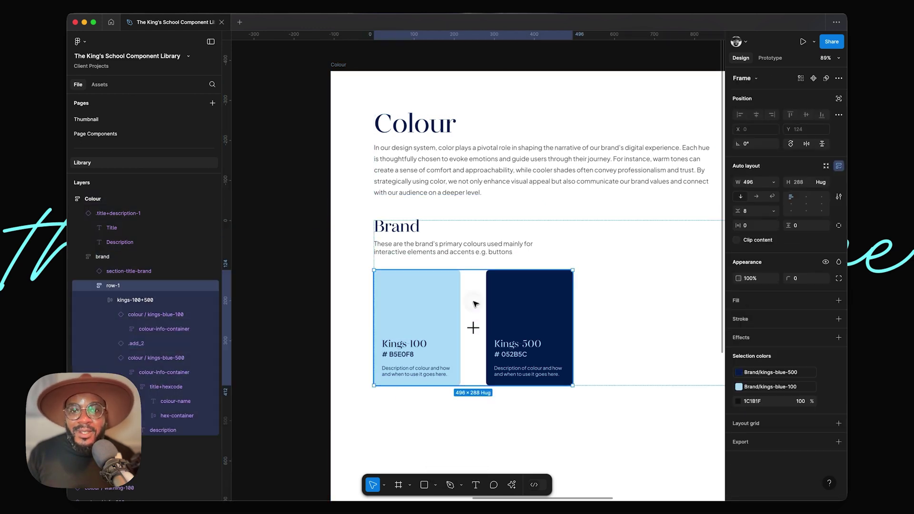
{"action": "scroll", "coordinate": [507, 326], "scroll_direction": "down", "scroll_amount": 2}
{"action": "scroll", "coordinate": [507, 326], "scroll_direction": "up", "scroll_amount": 3}
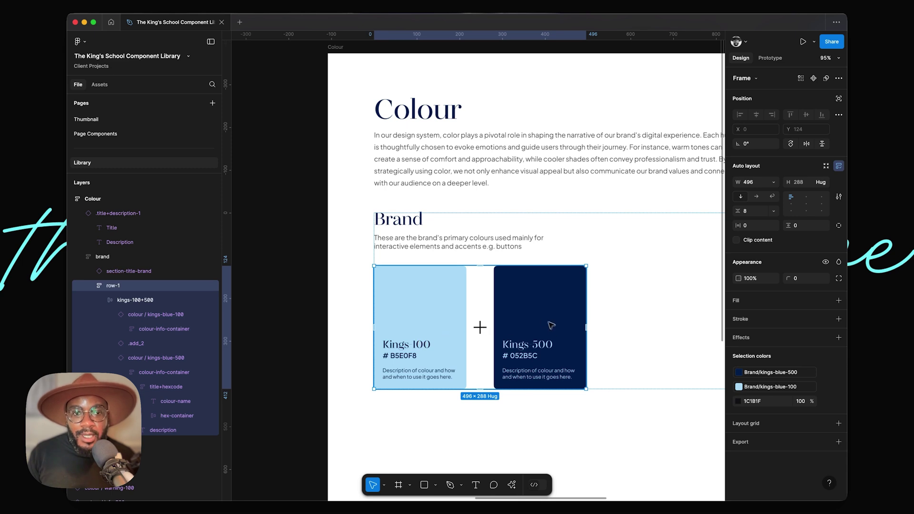
Step: Go to the main component of the .add_2 instance between the two brand cards
{"action": "left_click", "coordinate": [480, 327]}
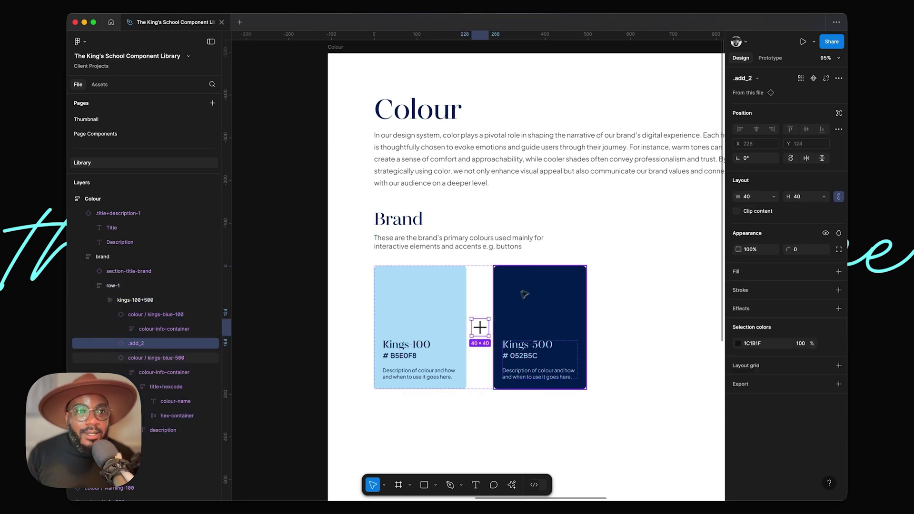
{"action": "left_click", "coordinate": [771, 92]}
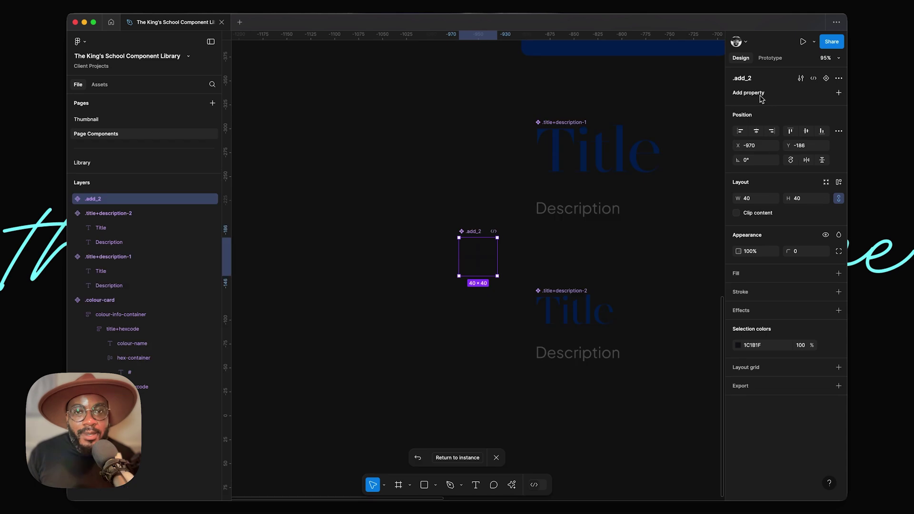
Step: Try applying the mocha-500 library colour as the fill of the .add_2 component, and undo it
{"action": "left_click", "coordinate": [739, 346]}
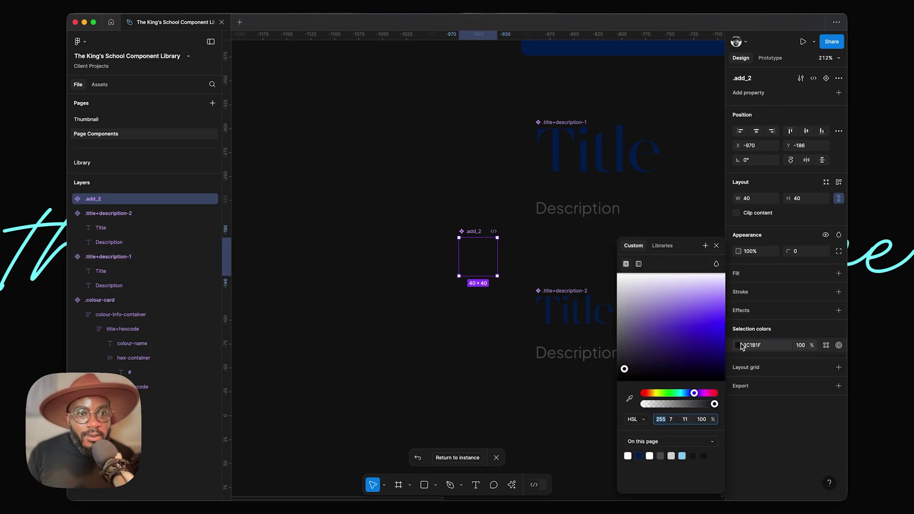
{"action": "left_click", "coordinate": [662, 245]}
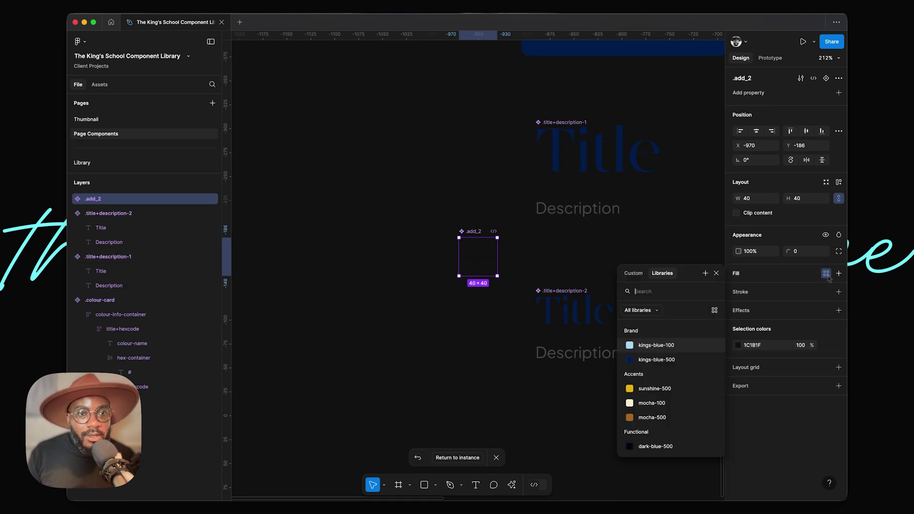
{"action": "left_click", "coordinate": [639, 419]}
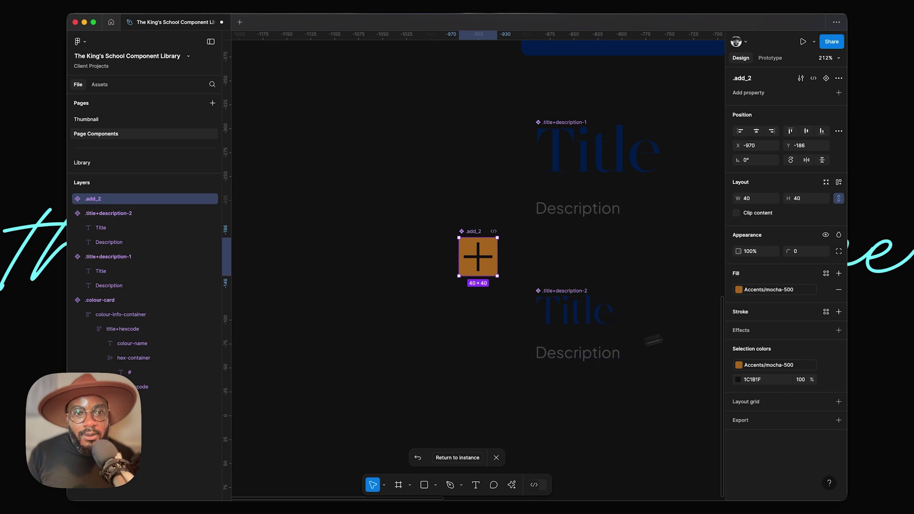
{"action": "key", "text": "super+z"}
Step: Recolour the plus symbol itself in the .add_2 main component with the Accents/mocha-500 library colour
{"action": "left_click", "coordinate": [827, 345]}
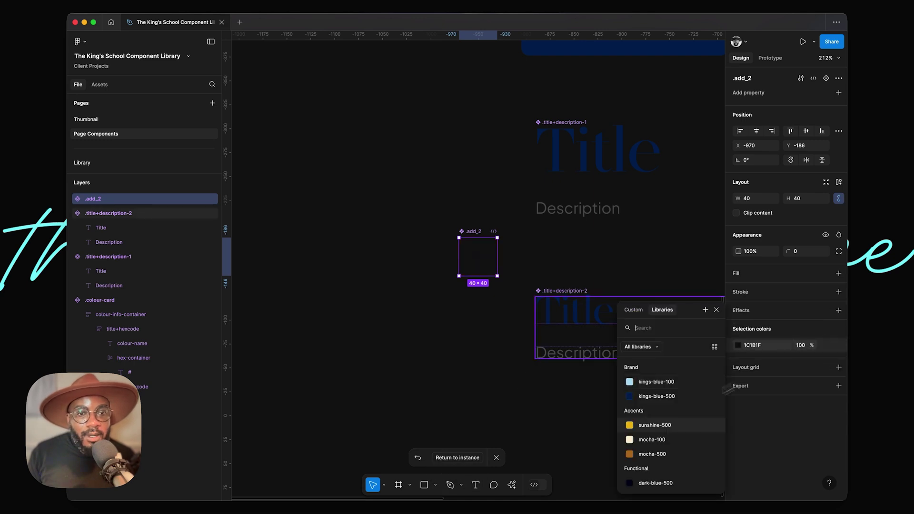
{"action": "left_click", "coordinate": [643, 451]}
{"action": "left_click", "coordinate": [494, 354]}
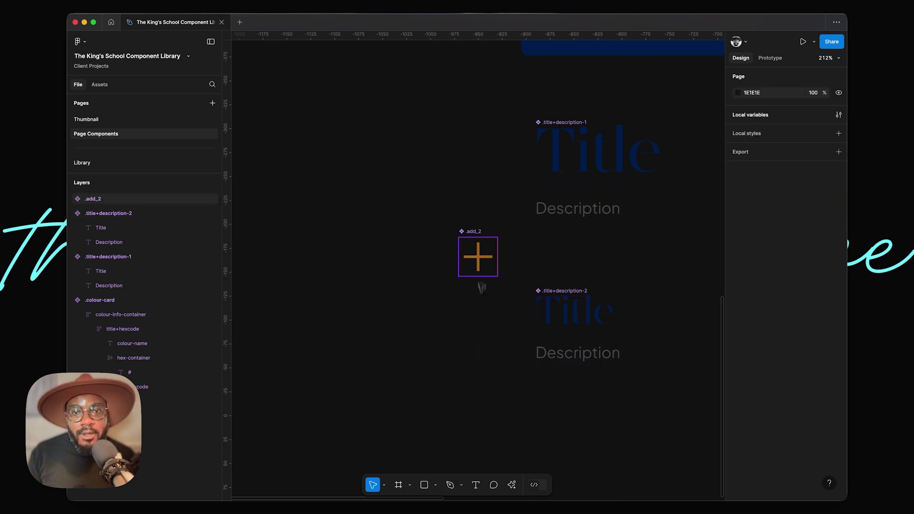
{"action": "left_click", "coordinate": [469, 235]}
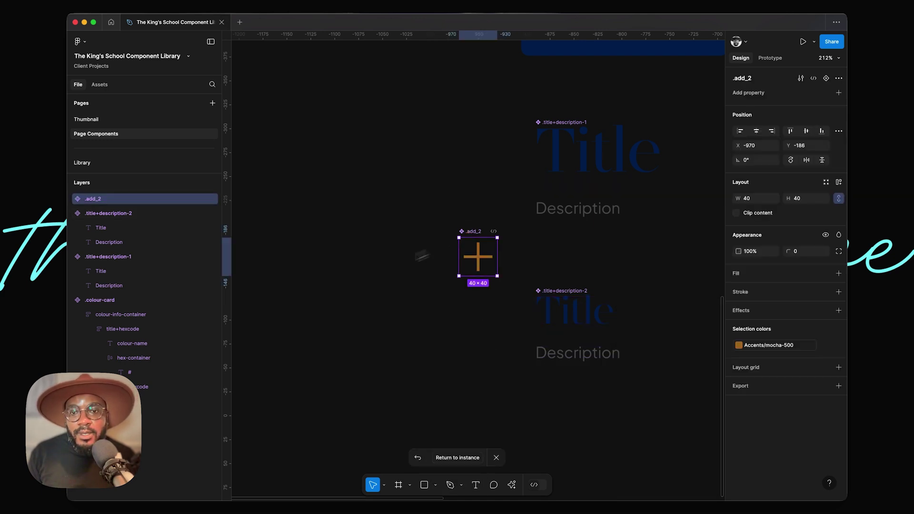
Step: Return from the .add_2 main component to its instance between the two brand cards in the Colour frame
{"action": "left_click", "coordinate": [457, 458]}
{"action": "left_click", "coordinate": [490, 337]}
{"action": "scroll", "coordinate": [489, 338], "scroll_direction": "down", "scroll_amount": 4}
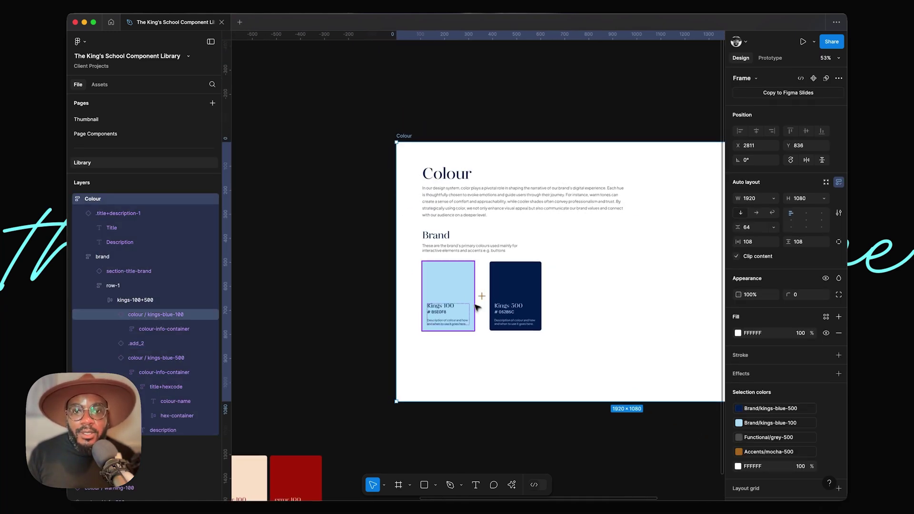
{"action": "scroll", "coordinate": [515, 306], "scroll_direction": "up", "scroll_amount": 3}
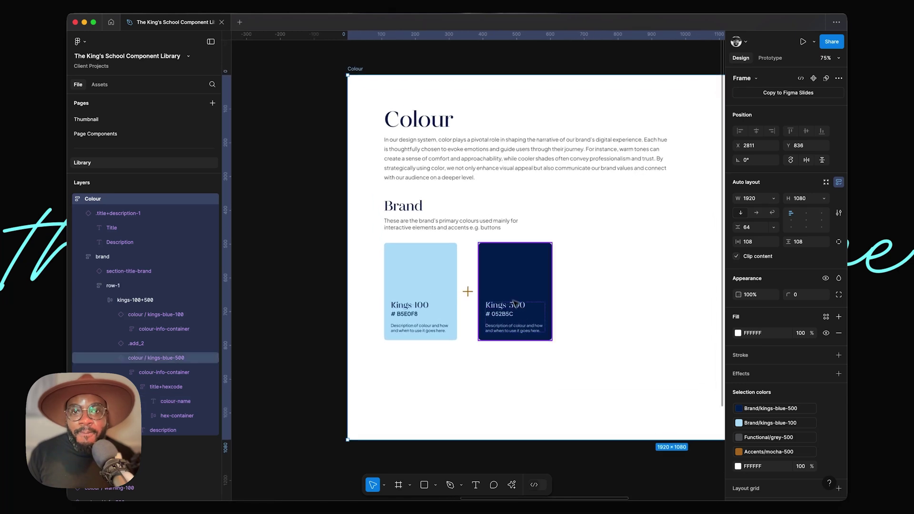
Step: Try duplicating the kings-100+500 card pair inside the vertical row-1 frame, and undo the duplicate
{"action": "double_click", "coordinate": [498, 264]}
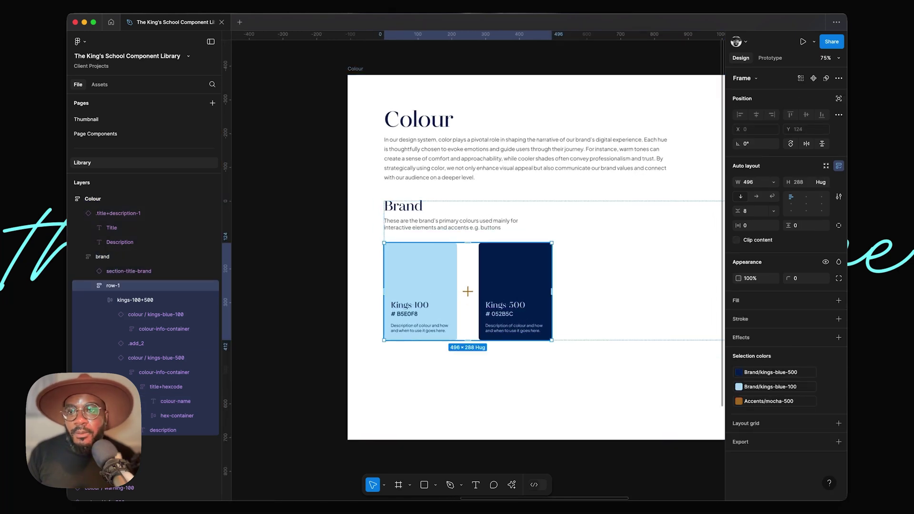
{"action": "scroll", "coordinate": [381, 295], "scroll_direction": "right", "scroll_amount": 1}
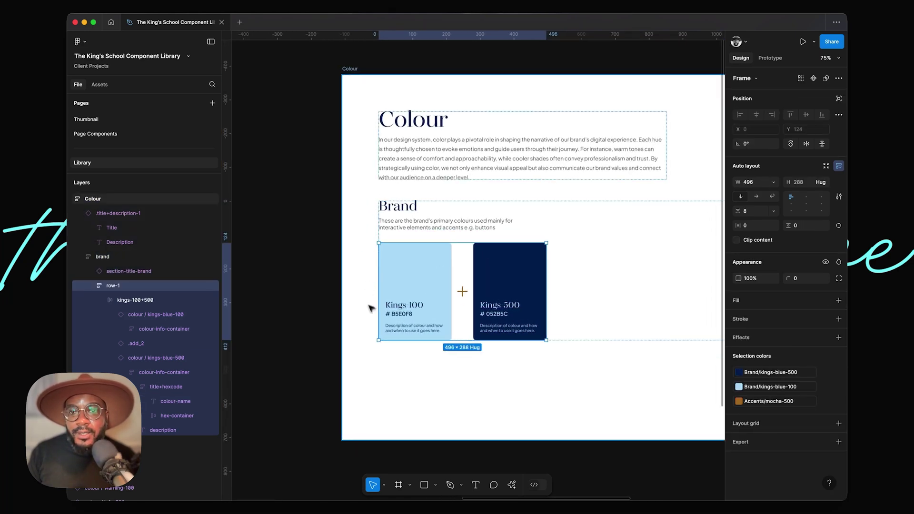
{"action": "left_click", "coordinate": [589, 227]}
{"action": "left_click", "coordinate": [531, 257]}
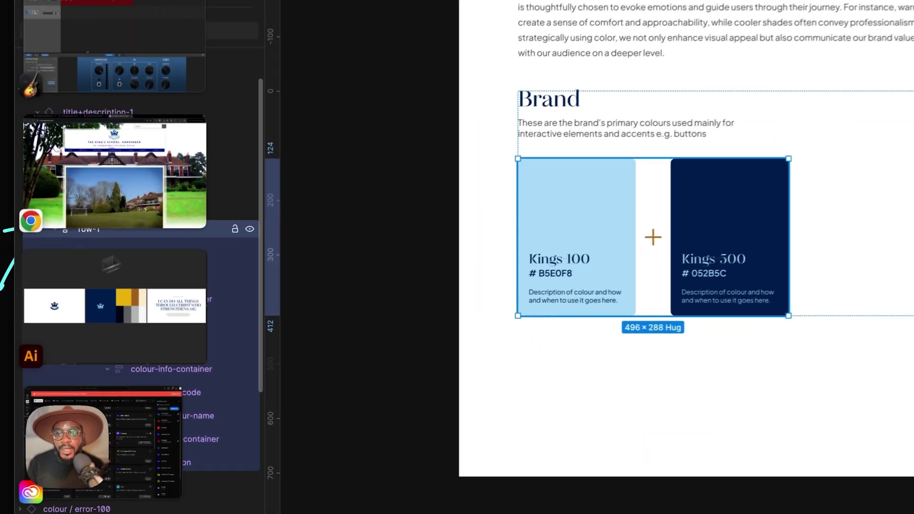
{"action": "left_click", "coordinate": [130, 292]}
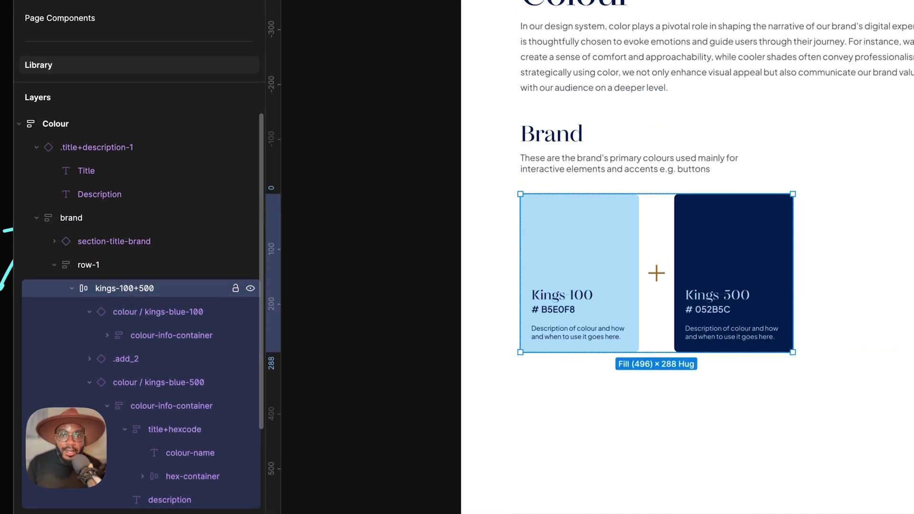
{"action": "key", "text": "super+d"}
{"action": "key", "text": "super+z"}
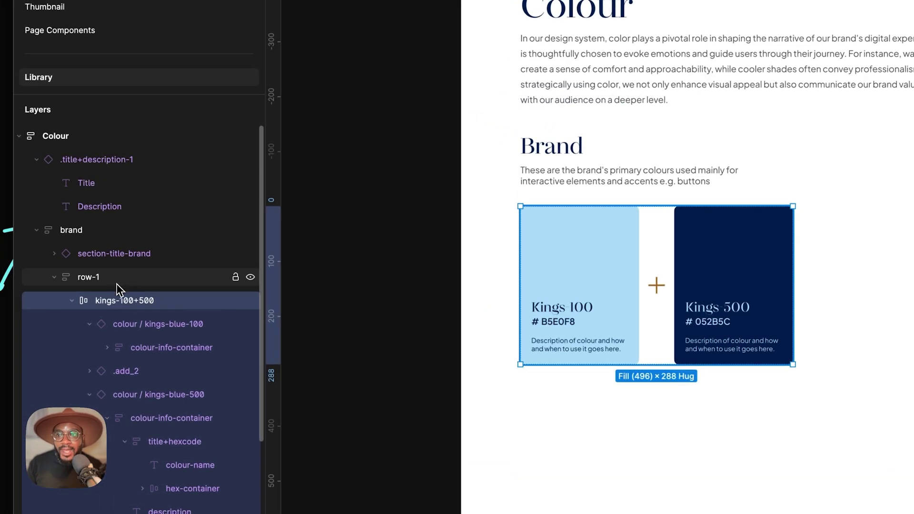
Step: Change the auto layout direction of the row-1 frame to wrap
{"action": "left_click", "coordinate": [117, 280]}
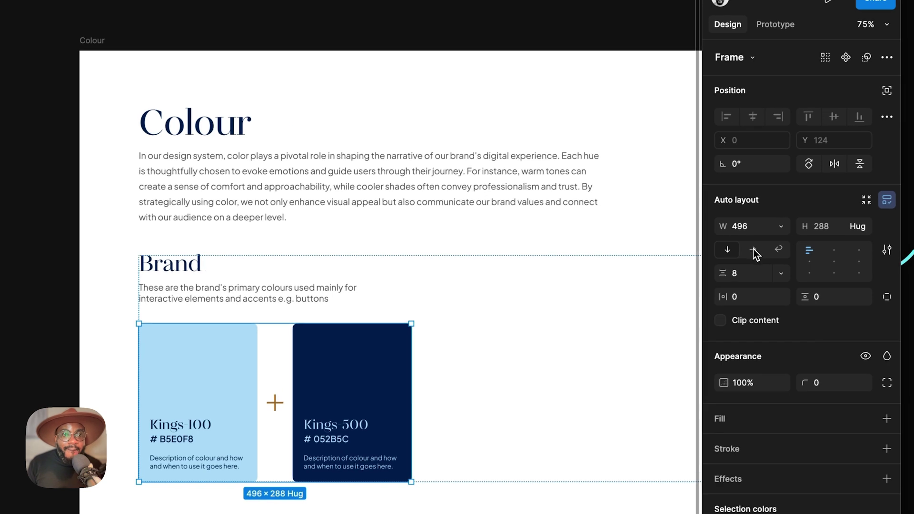
{"action": "left_click", "coordinate": [753, 250]}
{"action": "left_click", "coordinate": [779, 250]}
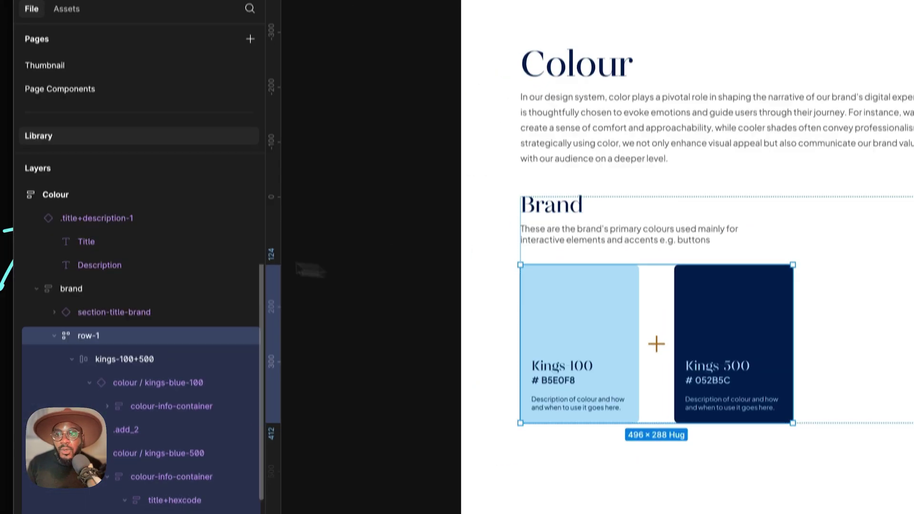
Step: Try duplicating the kings-100+500 card pair inside the wrapping row-1 frame, and undo the duplicate
{"action": "left_click", "coordinate": [110, 365]}
{"action": "key", "text": "super+d"}
{"action": "key", "text": "super+z"}
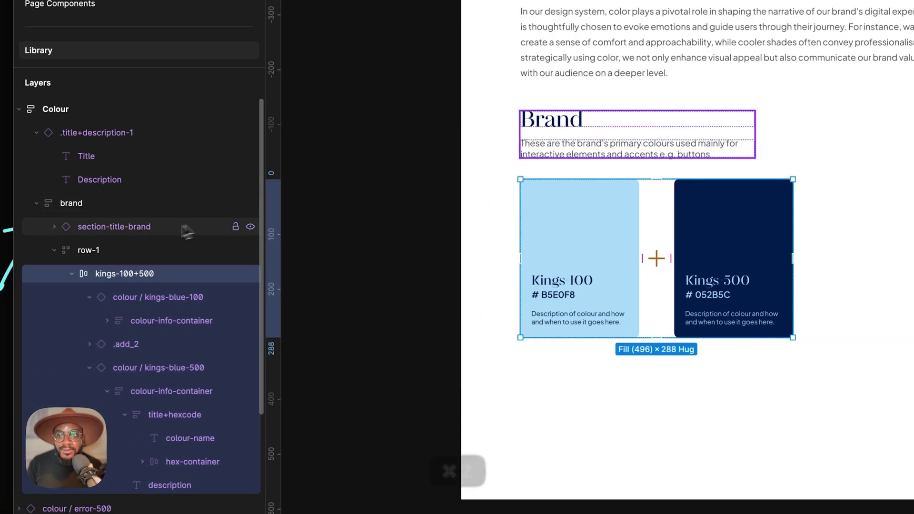
Step: Select the row-1 frame that contains the kings-100+500 card pair
{"action": "left_click", "coordinate": [124, 251]}
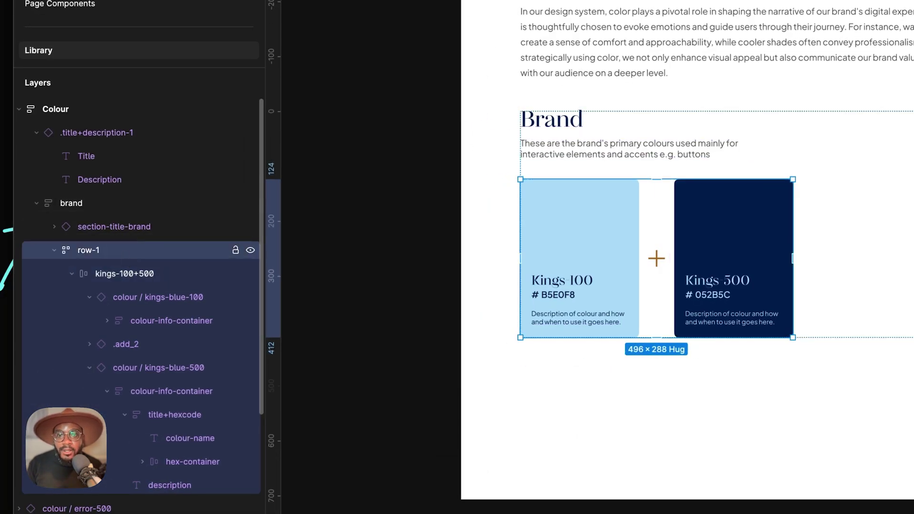
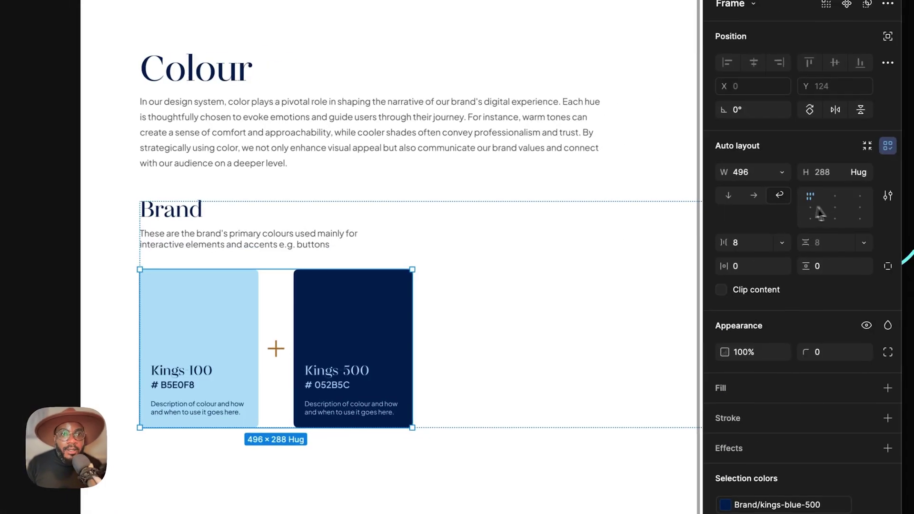
Step: Set row-1's width to fill its container and the nested kings-100+500 frame's width to hug its contents
{"action": "left_click", "coordinate": [774, 183]}
{"action": "left_click", "coordinate": [772, 207]}
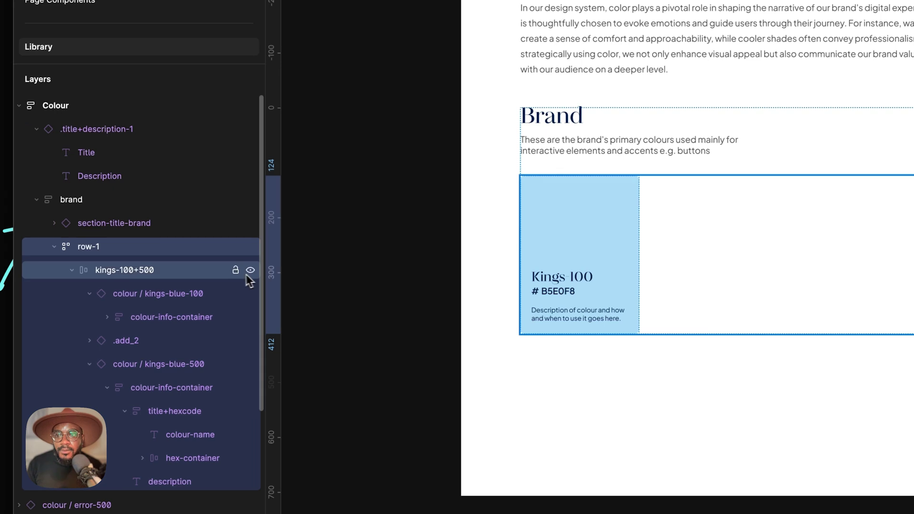
{"action": "left_click", "coordinate": [118, 273]}
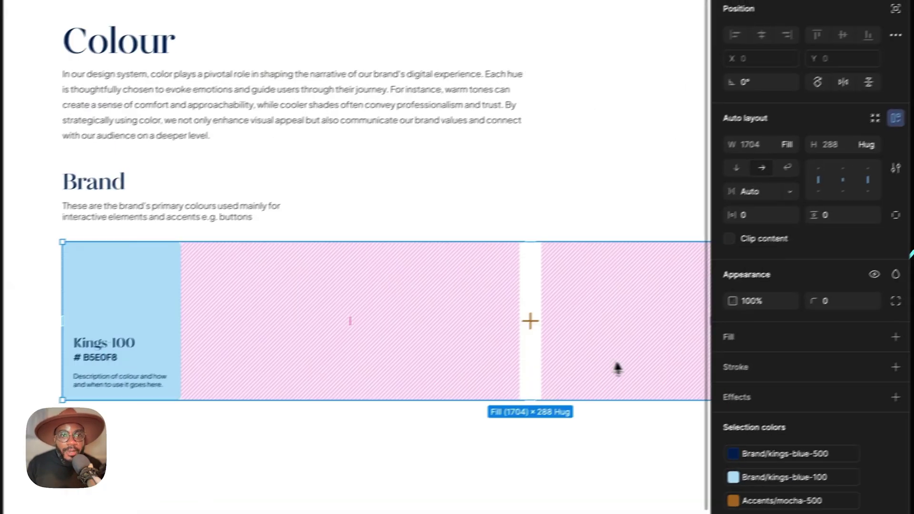
{"action": "left_click", "coordinate": [784, 145]}
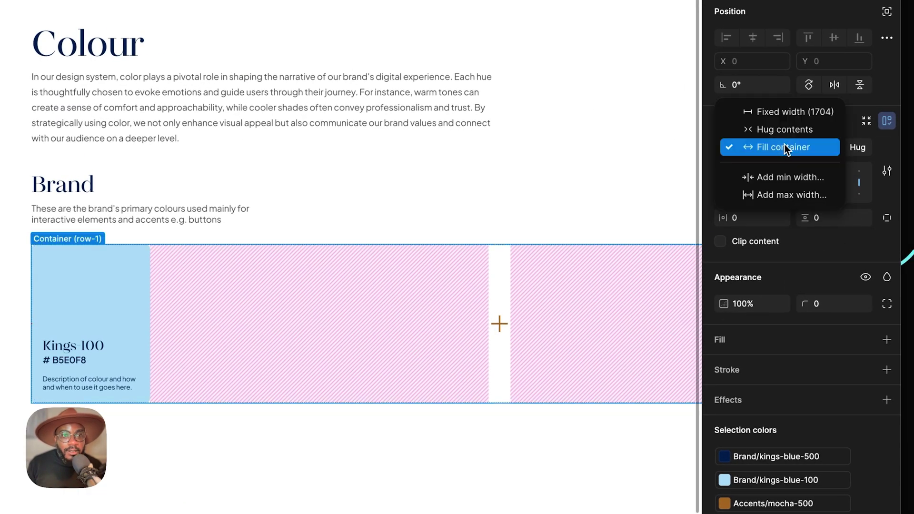
{"action": "left_click", "coordinate": [785, 130]}
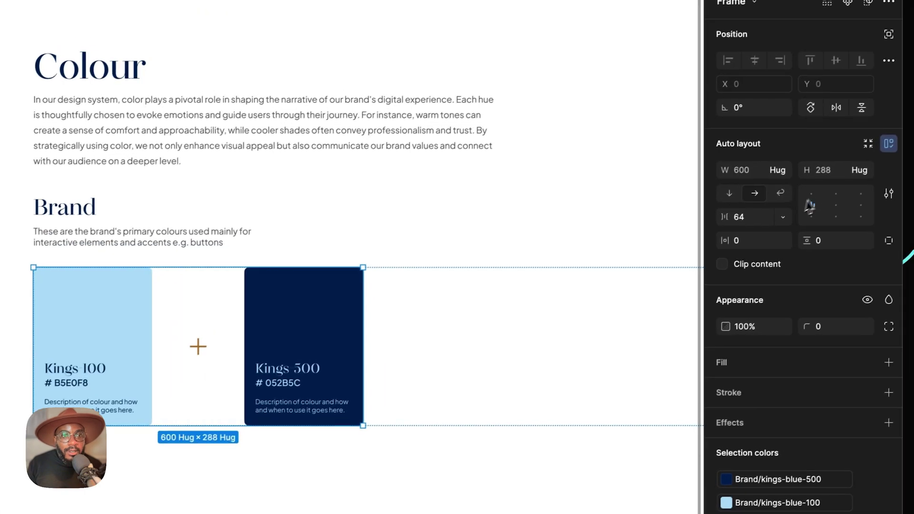
Step: Try a gap of 24 between the items in the kings-100+500 frame and settle on 16
{"action": "left_click", "coordinate": [750, 194]}
{"action": "key", "text": "BackSpace"}
{"action": "key", "text": "BackSpace"}
{"action": "type", "text": "24"}
{"action": "key", "text": "Return"}
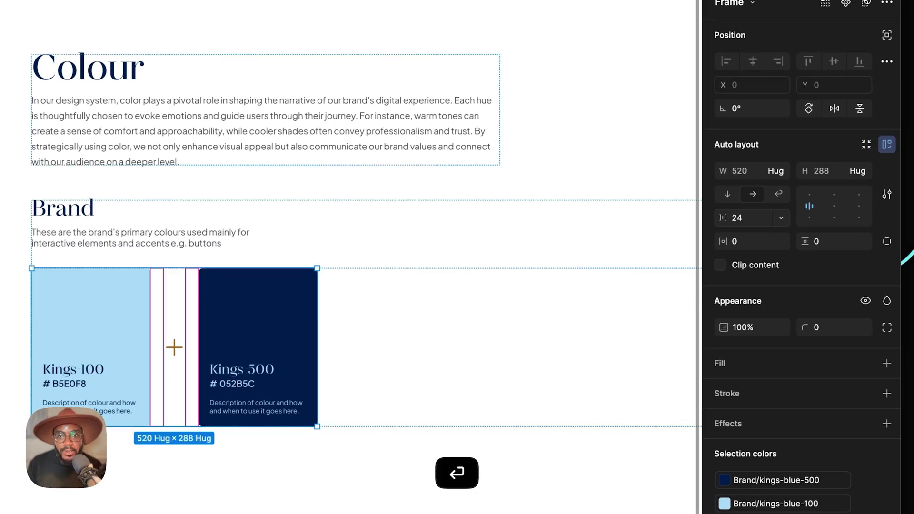
{"action": "left_click", "coordinate": [752, 220]}
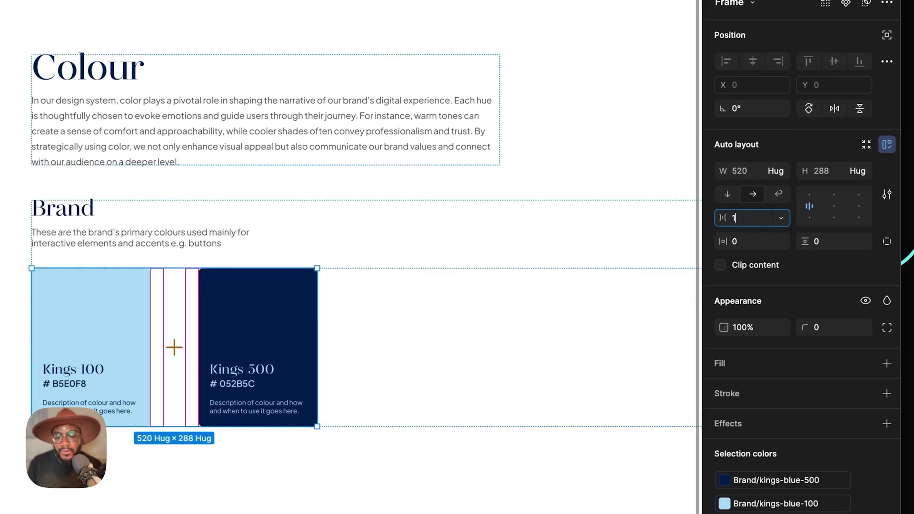
{"action": "key", "text": "Return"}
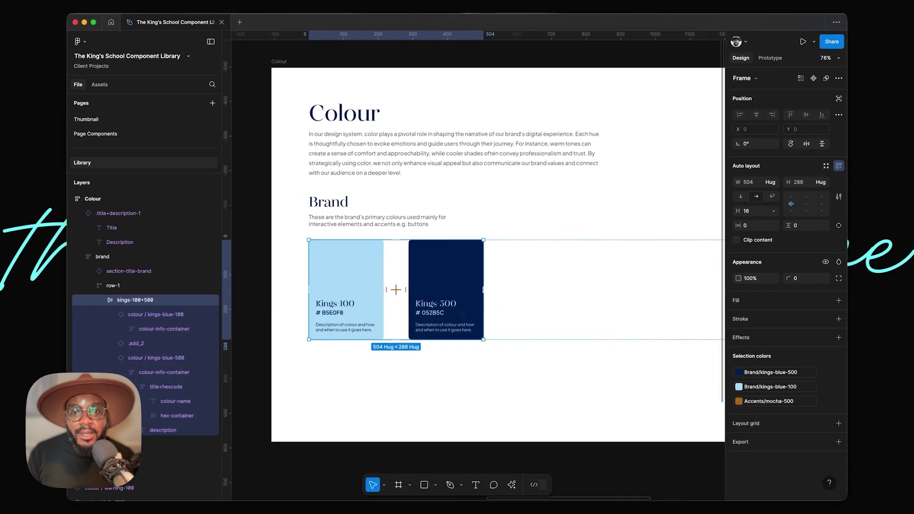
Step: Delete the plus icon between the Kings 100 and Kings 500 colour cards
{"action": "scroll", "coordinate": [450, 302], "scroll_direction": "up", "scroll_amount": 3}
{"action": "scroll", "coordinate": [395, 286], "scroll_direction": "down", "scroll_amount": 5}
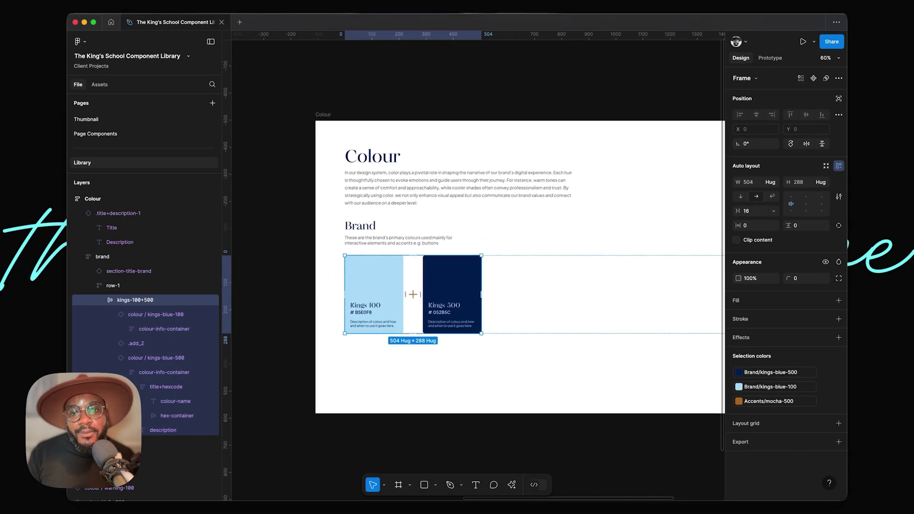
{"action": "scroll", "coordinate": [395, 286], "scroll_direction": "up", "scroll_amount": 3}
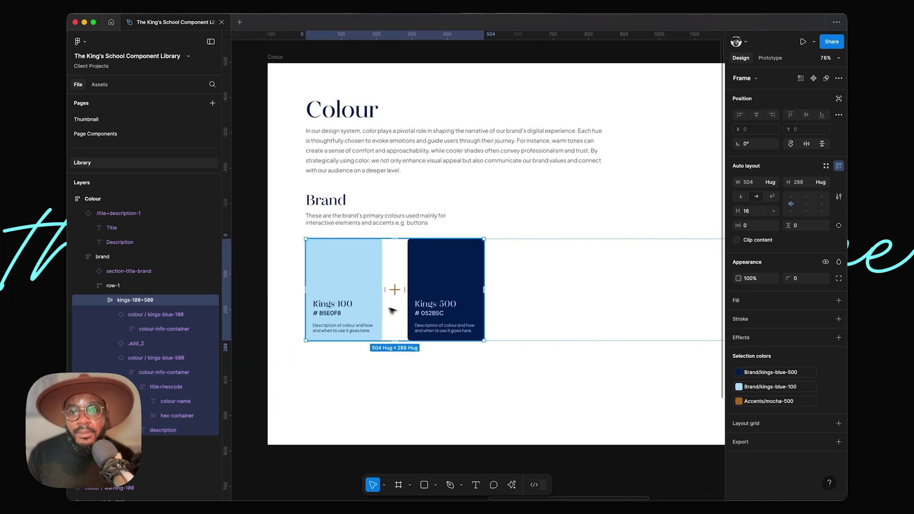
{"action": "left_click", "coordinate": [395, 290]}
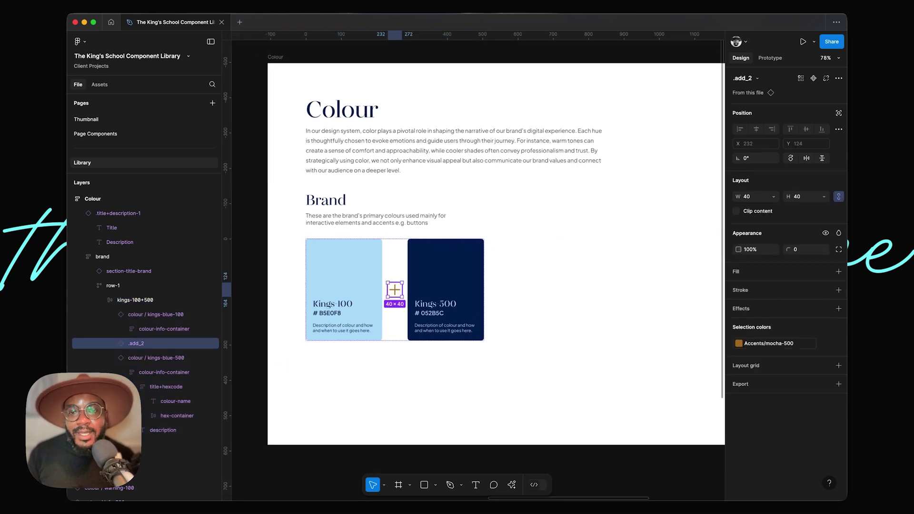
{"action": "key", "text": "BackSpace"}
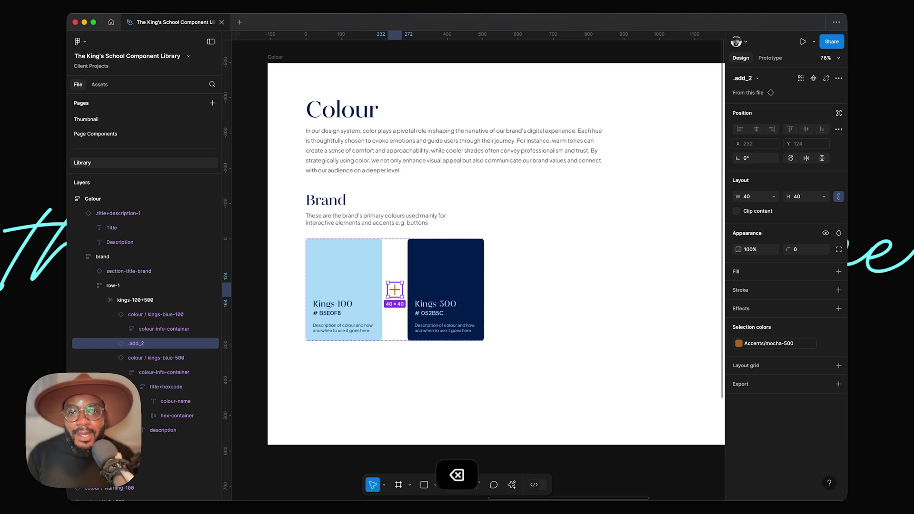
{"action": "scroll", "coordinate": [402, 293], "scroll_direction": "right", "scroll_amount": 1}
{"action": "scroll", "coordinate": [402, 292], "scroll_direction": "up", "scroll_amount": 1}
{"action": "scroll", "coordinate": [402, 292], "scroll_direction": "left", "scroll_amount": 1}
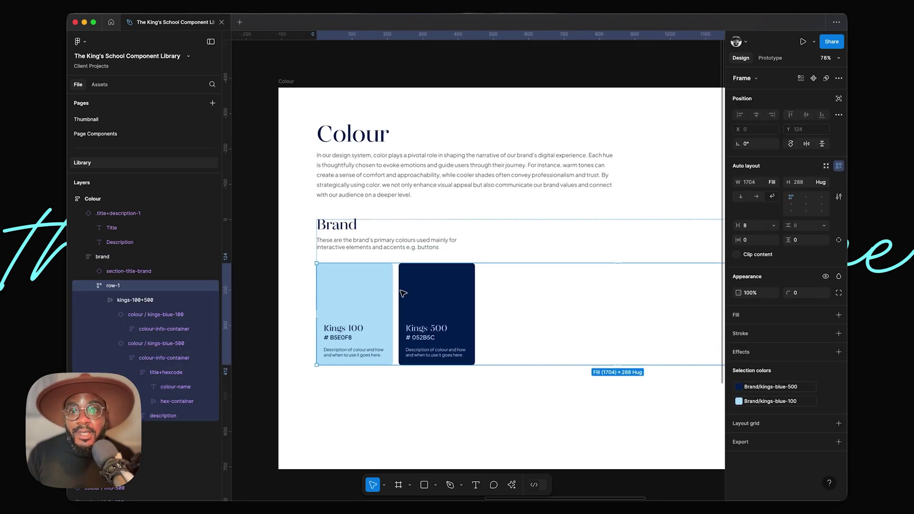
Step: Duplicate the kings-100+500 card pair within row-1
{"action": "left_click", "coordinate": [435, 307]}
{"action": "scroll", "coordinate": [367, 320], "scroll_direction": "down", "scroll_amount": 3}
{"action": "scroll", "coordinate": [367, 320], "scroll_direction": "right", "scroll_amount": 1}
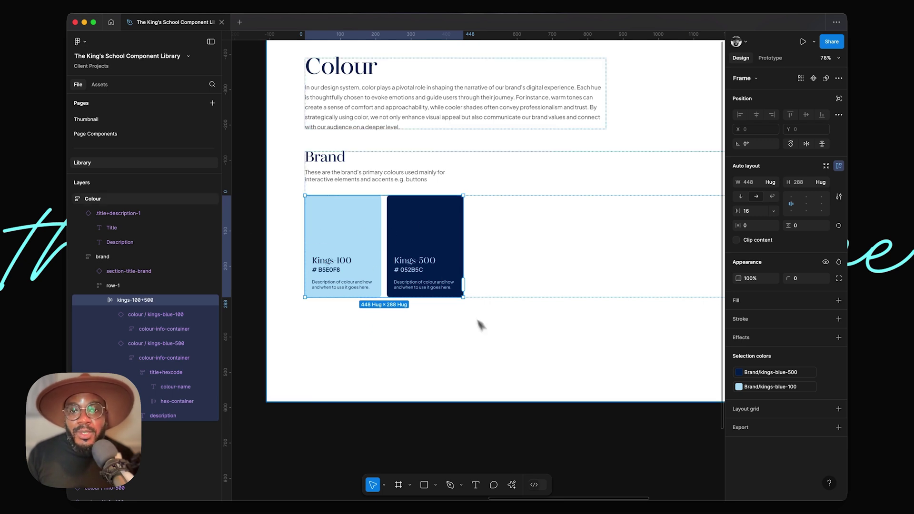
{"action": "left_click", "coordinate": [538, 426]}
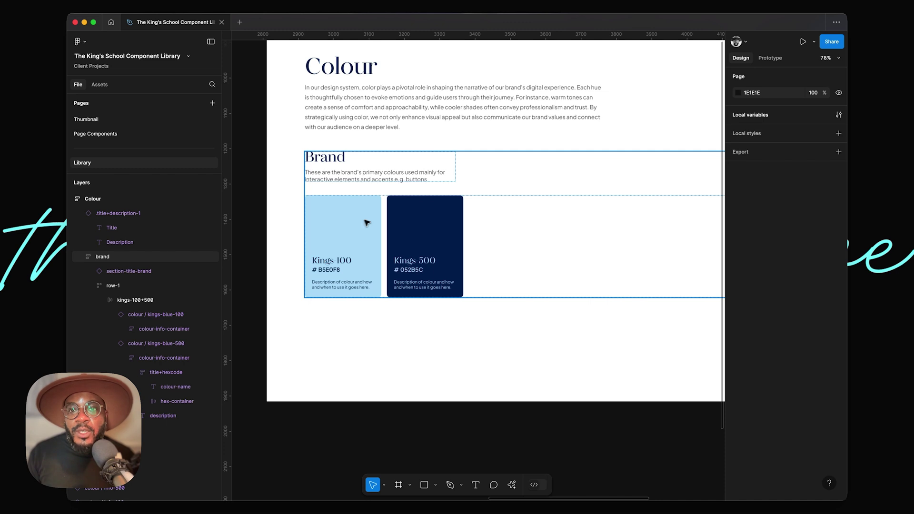
{"action": "left_click", "coordinate": [409, 229]}
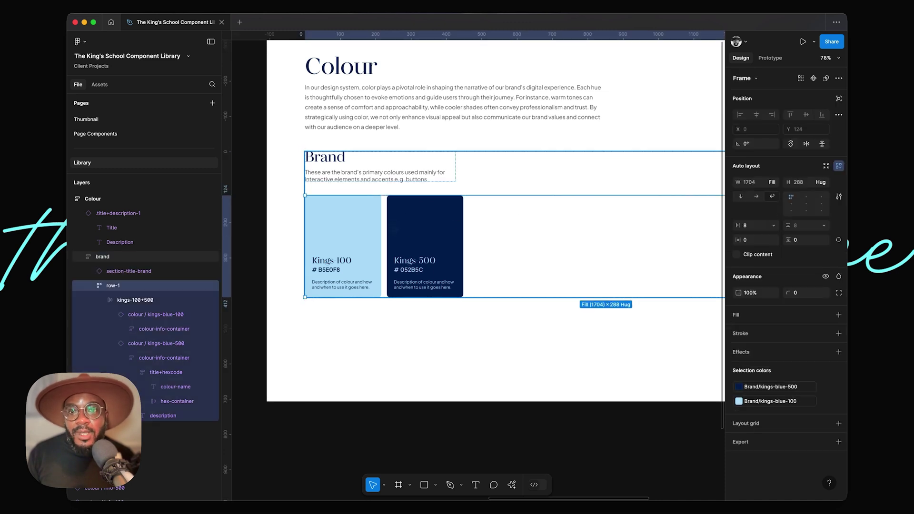
{"action": "double_click", "coordinate": [409, 228]}
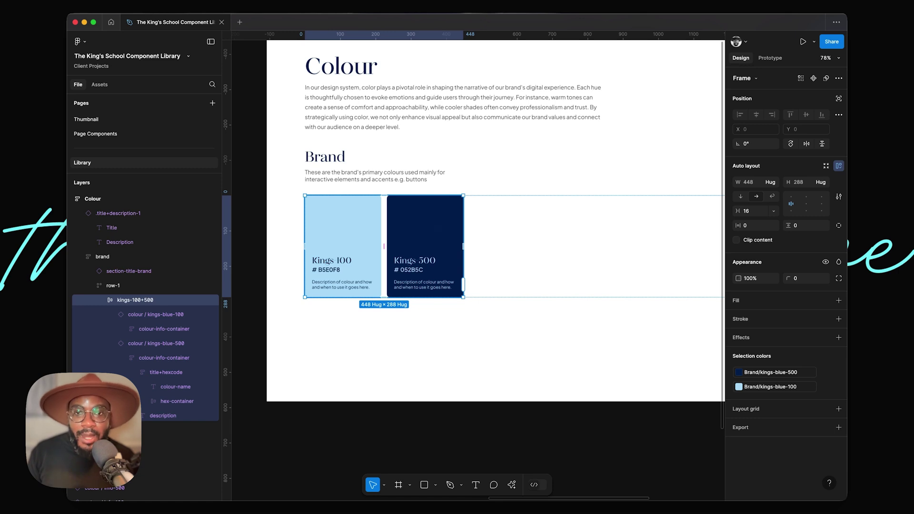
{"action": "key", "text": "super+d"}
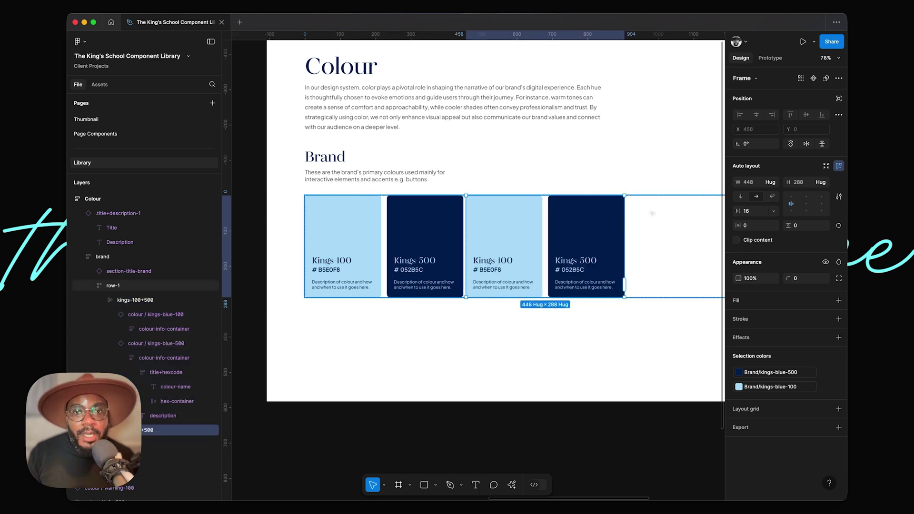
Step: Set row-1's horizontal gap between the card pairs to 64
{"action": "left_click", "coordinate": [652, 213]}
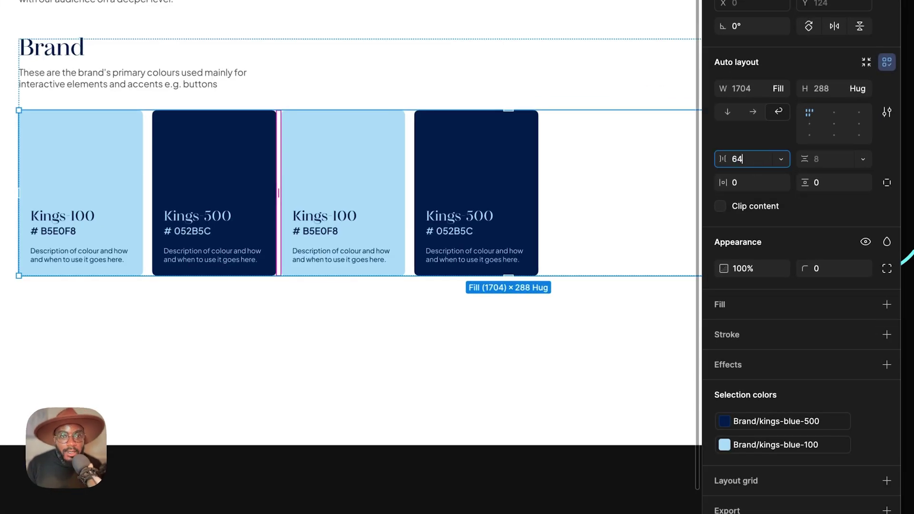
{"action": "type", "text": "64"}
{"action": "key", "text": "Return"}
{"action": "left_click", "coordinate": [536, 388]}
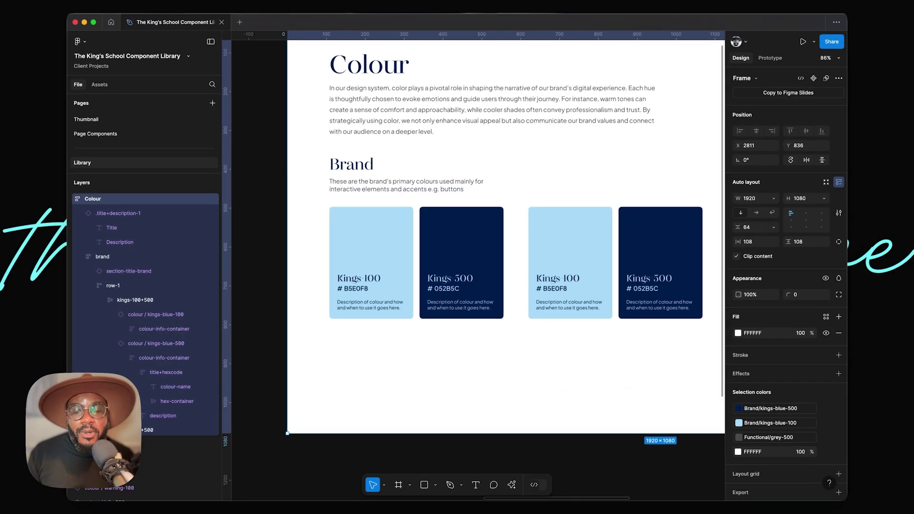
Step: Delete the duplicated Kings 100 and Kings 500 card pair from row-1
{"action": "scroll", "coordinate": [430, 276], "scroll_direction": "up", "scroll_amount": 2}
{"action": "left_click", "coordinate": [434, 279]}
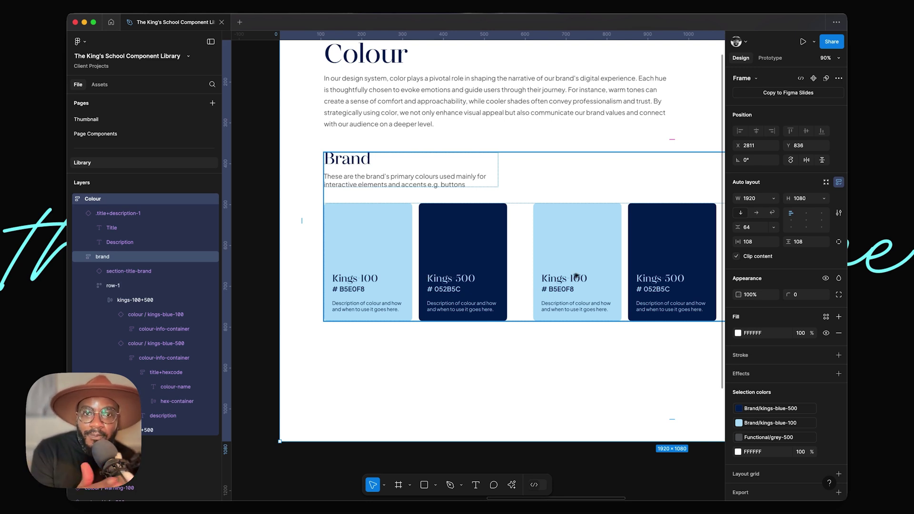
{"action": "left_click", "coordinate": [586, 266]}
{"action": "scroll", "coordinate": [524, 265], "scroll_direction": "down", "scroll_amount": 5}
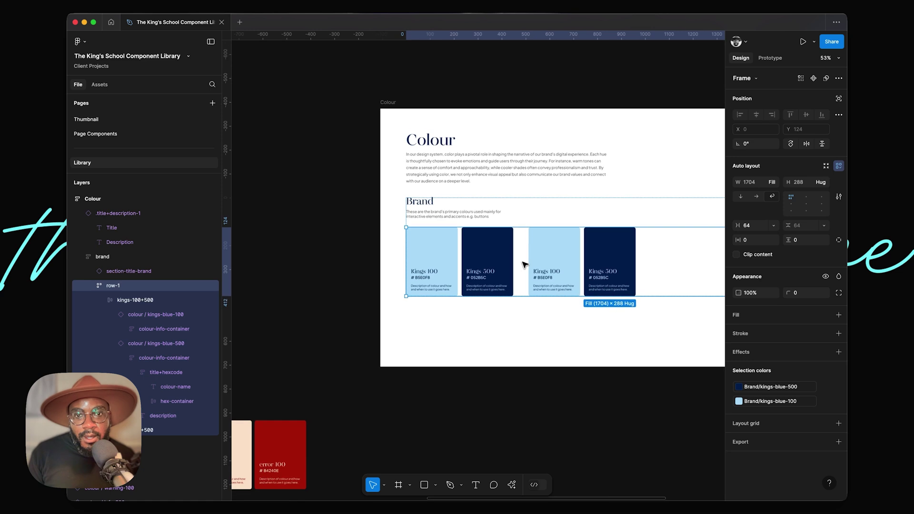
{"action": "scroll", "coordinate": [518, 257], "scroll_direction": "up", "scroll_amount": 2}
{"action": "scroll", "coordinate": [517, 257], "scroll_direction": "down", "scroll_amount": 4}
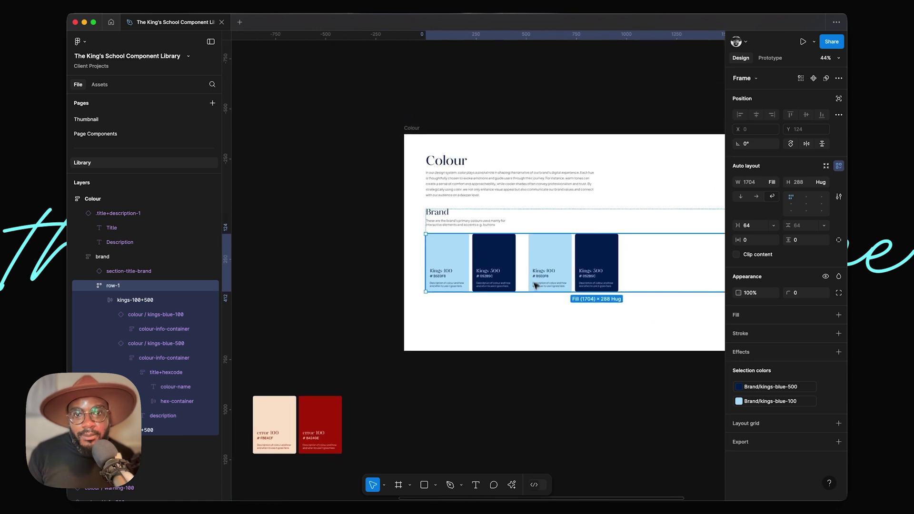
{"action": "left_click", "coordinate": [546, 322]}
{"action": "scroll", "coordinate": [547, 321], "scroll_direction": "up", "scroll_amount": 5}
{"action": "double_click", "coordinate": [544, 222]}
{"action": "double_click", "coordinate": [544, 222]}
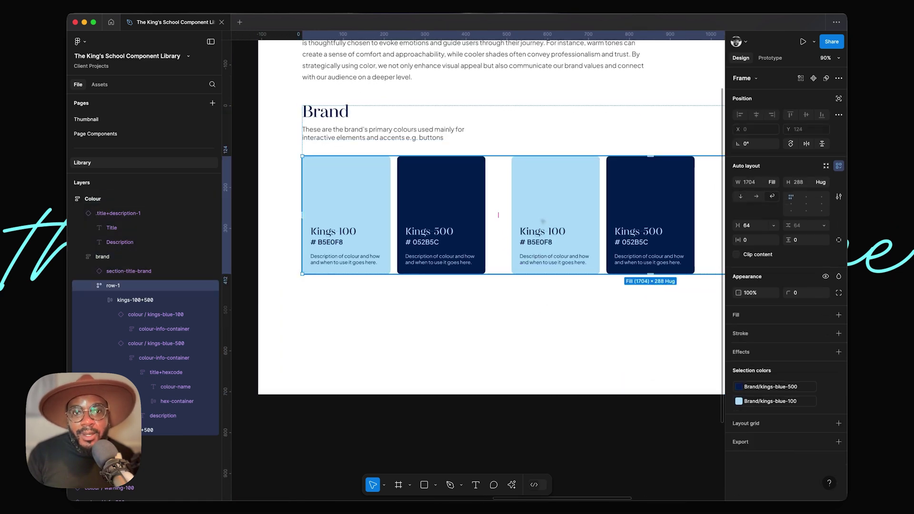
{"action": "key", "text": "BackSpace"}
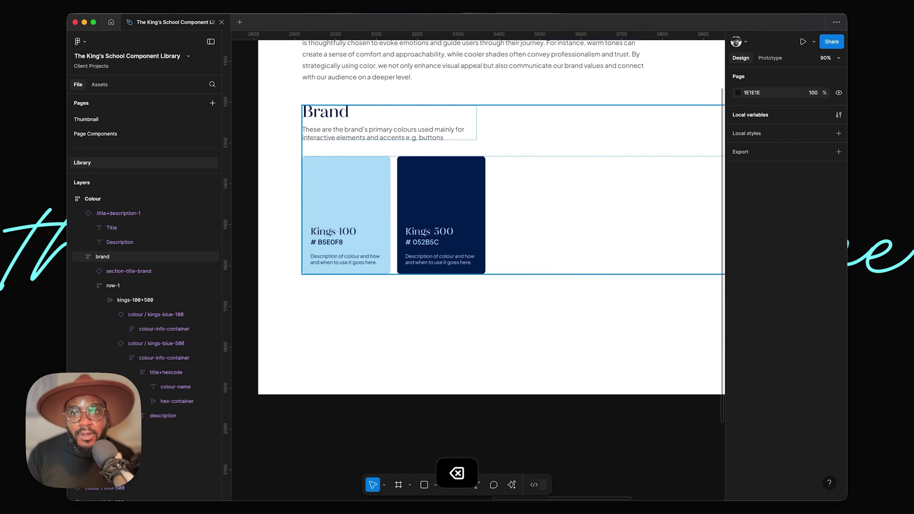
Step: Duplicate the whole brand section, with its title and colour cards, inside the Colour frame
{"action": "scroll", "coordinate": [539, 216], "scroll_direction": "down", "scroll_amount": 5}
{"action": "left_click", "coordinate": [538, 212]}
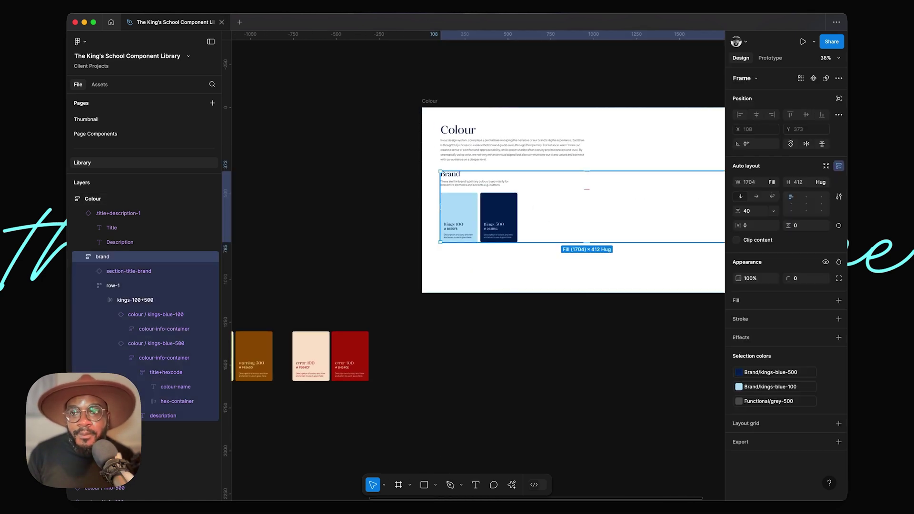
{"action": "scroll", "coordinate": [537, 206], "scroll_direction": "down", "scroll_amount": 3}
{"action": "scroll", "coordinate": [522, 233], "scroll_direction": "left", "scroll_amount": 3}
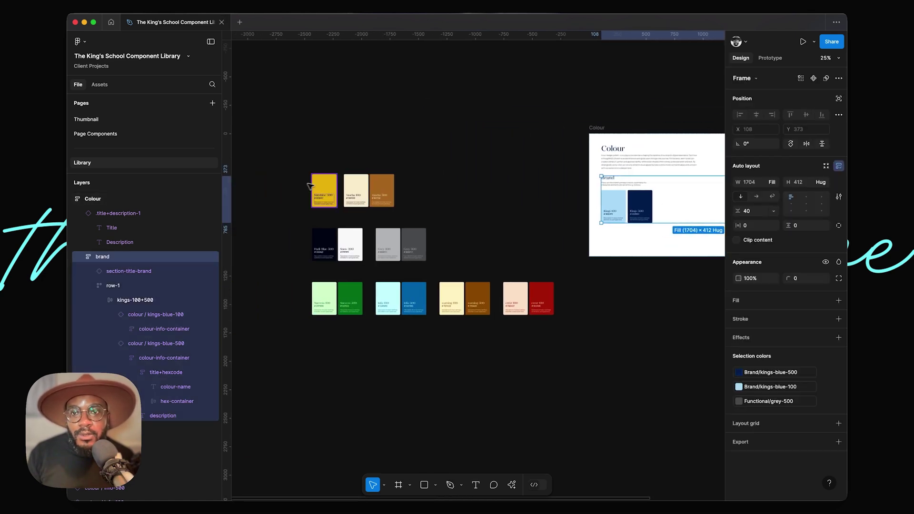
{"action": "scroll", "coordinate": [309, 185], "scroll_direction": "up", "scroll_amount": 5}
{"action": "scroll", "coordinate": [310, 186], "scroll_direction": "down", "scroll_amount": 5}
{"action": "scroll", "coordinate": [632, 212], "scroll_direction": "up", "scroll_amount": 3}
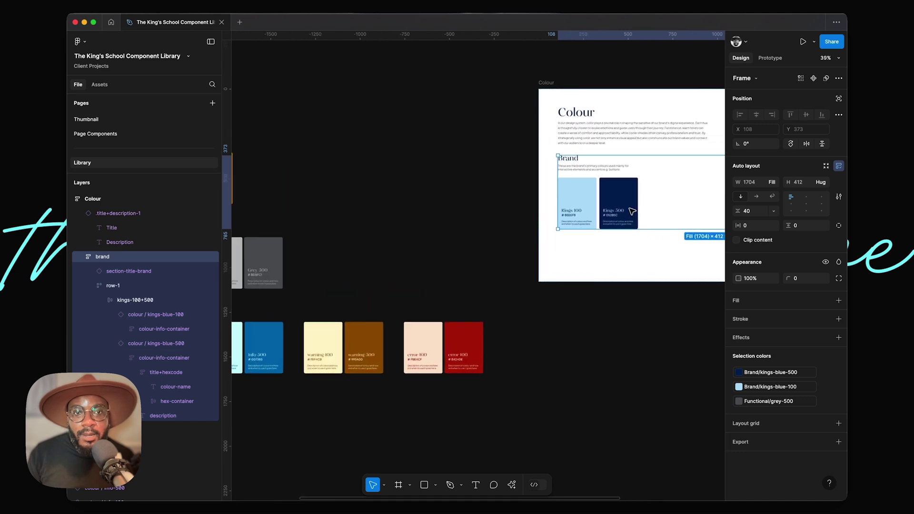
{"action": "scroll", "coordinate": [632, 212], "scroll_direction": "up", "scroll_amount": 2}
{"action": "key", "text": "super+d"}
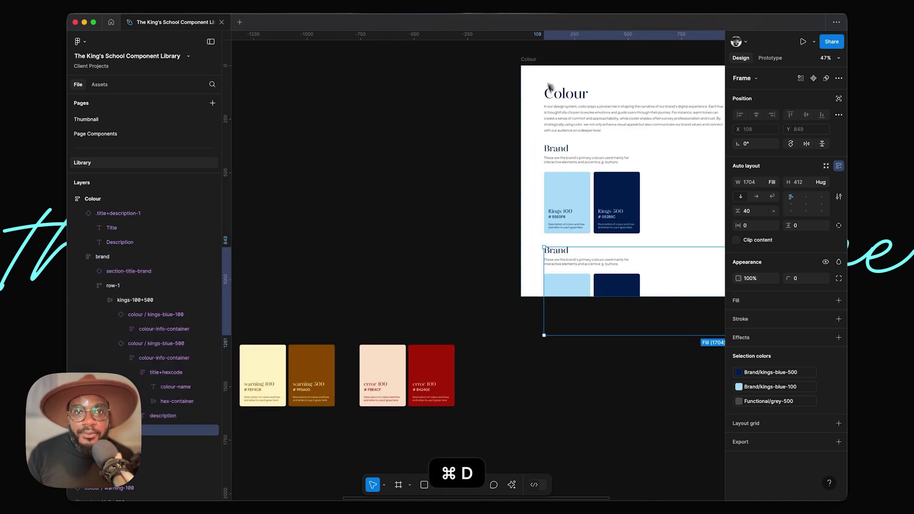
Step: Set the Colour frame's height to hug its contents
{"action": "scroll", "coordinate": [600, 193], "scroll_direction": "right", "scroll_amount": 6}
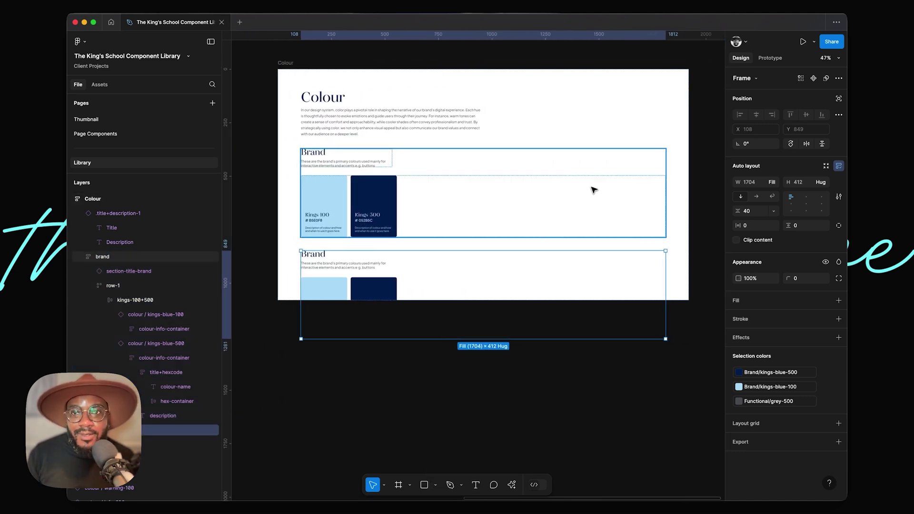
{"action": "left_click", "coordinate": [286, 62]}
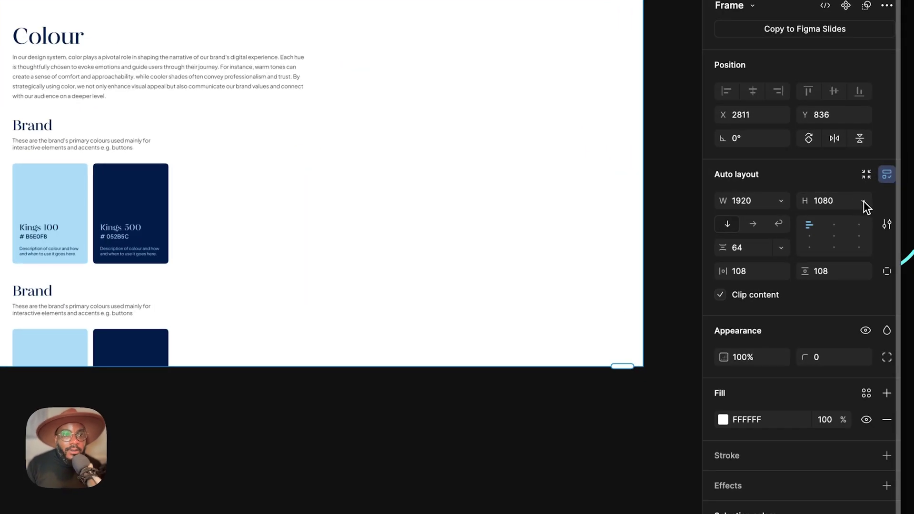
{"action": "left_click", "coordinate": [863, 201]}
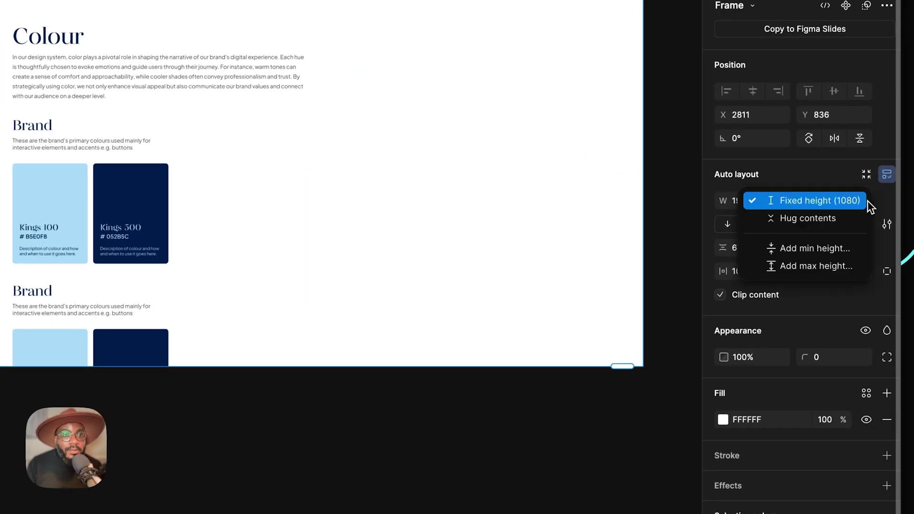
{"action": "left_click", "coordinate": [837, 224]}
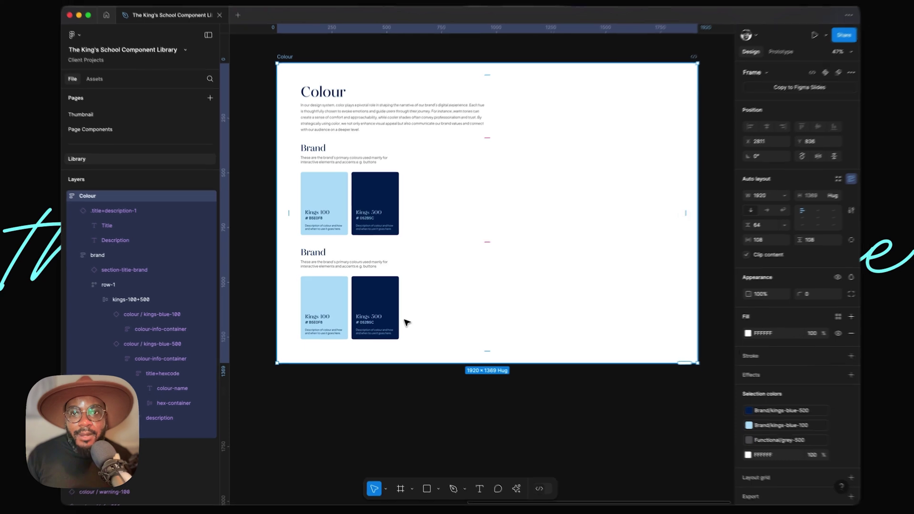
Step: Change the title of the duplicated second Brand section to "Accents"
{"action": "scroll", "coordinate": [434, 304], "scroll_direction": "down", "scroll_amount": 3}
{"action": "scroll", "coordinate": [426, 362], "scroll_direction": "down", "scroll_amount": 5}
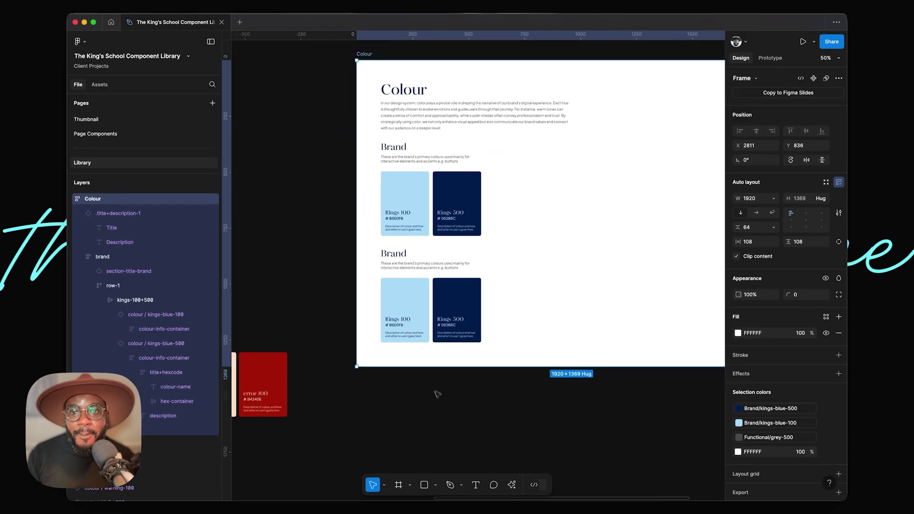
{"action": "key", "text": "Escape"}
{"action": "scroll", "coordinate": [426, 356], "scroll_direction": "left", "scroll_amount": 5}
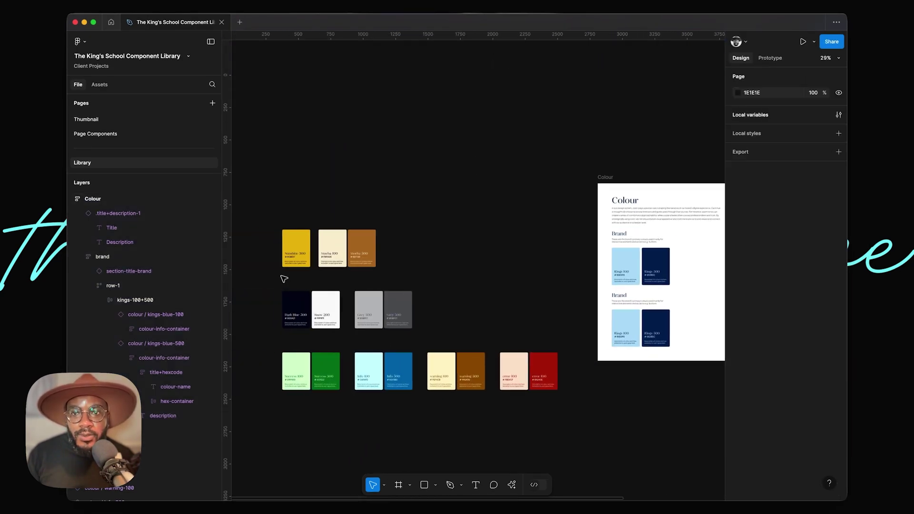
{"action": "left_click_drag", "start_coordinate": [258, 205], "coordinate": [554, 293]}
{"action": "scroll", "coordinate": [659, 329], "scroll_direction": "up", "scroll_amount": 5}
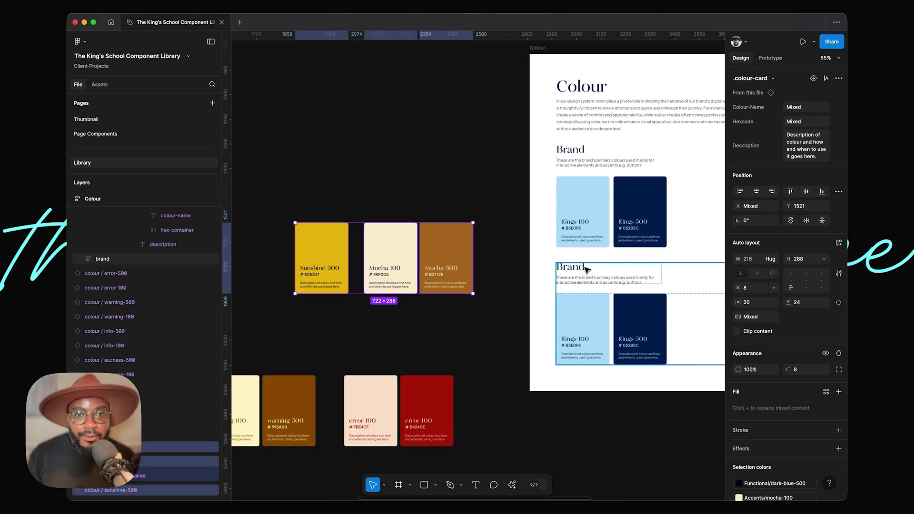
{"action": "double_click", "coordinate": [586, 269]}
{"action": "type", "text": "Acc"}
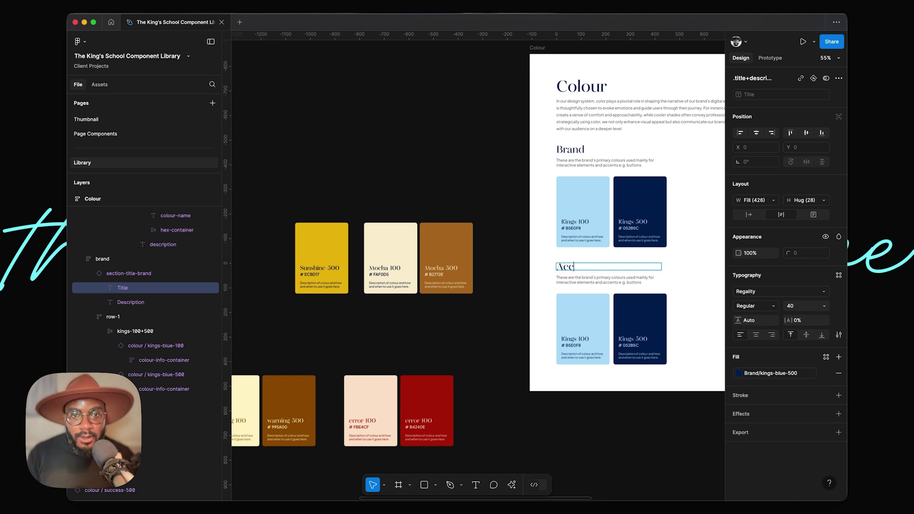
{"action": "key", "text": "Escape"}
{"action": "key", "text": "Escape"}
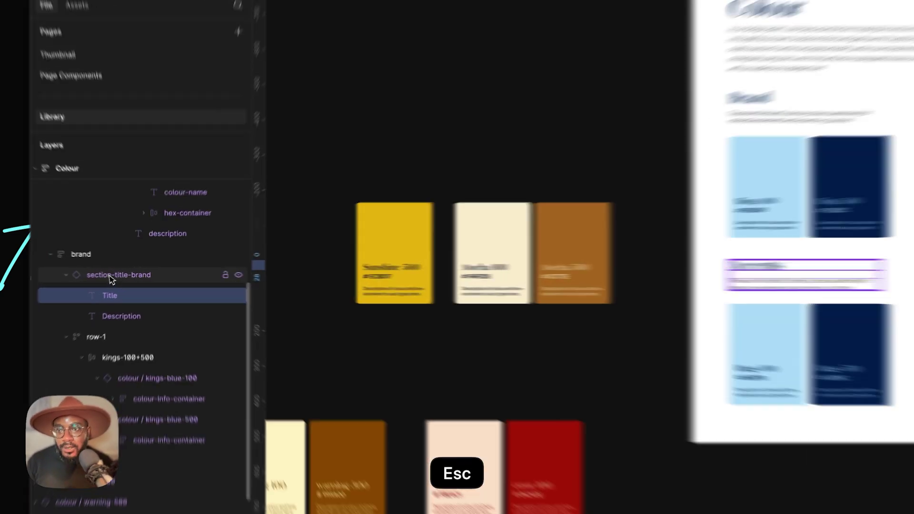
Step: Rename the Accents section's title layer to "section-title-accents"
{"action": "double_click", "coordinate": [123, 274]}
{"action": "key", "text": "Right"}
{"action": "key", "text": "BackSpace"}
{"action": "key", "text": "BackSpace"}
{"action": "key", "text": "BackSpace"}
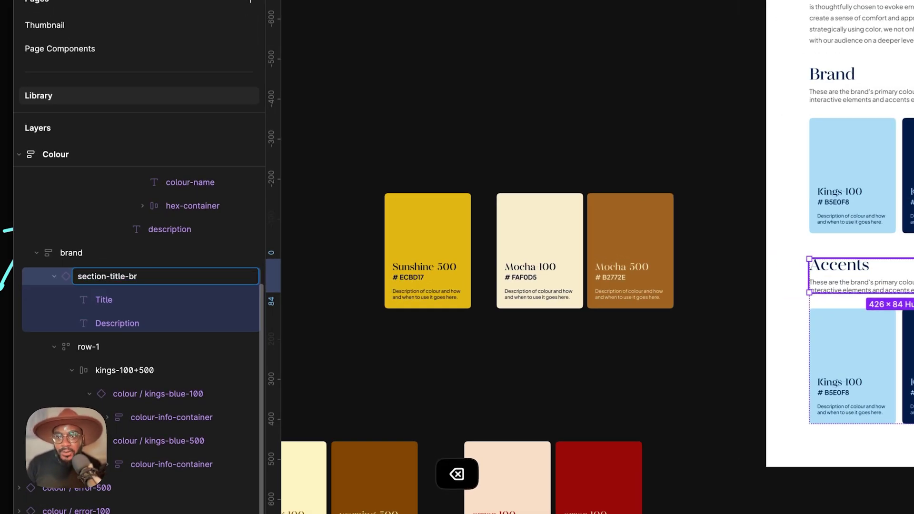
{"action": "type", "text": "ts"}
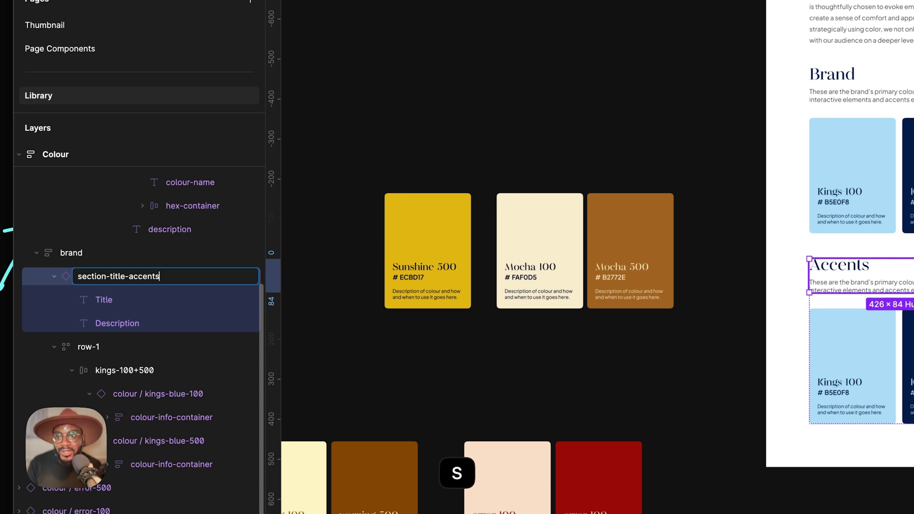
{"action": "key", "text": "Return"}
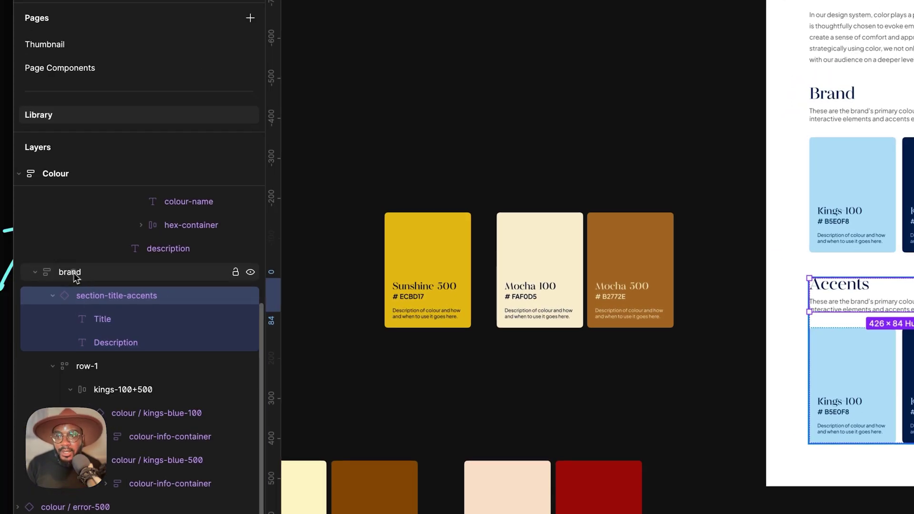
Step: Rename the frame that holds the Accents section from brand to "accents"
{"action": "double_click", "coordinate": [74, 272]}
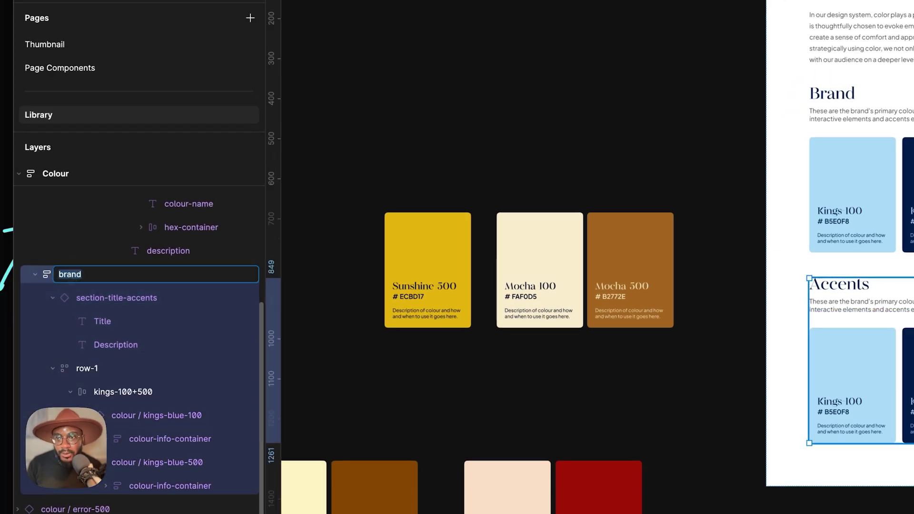
{"action": "type", "text": "accent"}
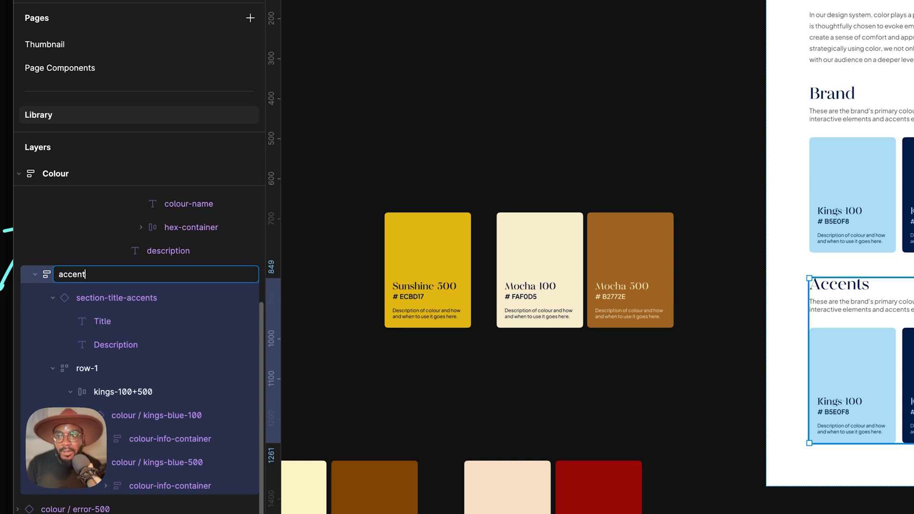
{"action": "type", "text": "s"}
{"action": "key", "text": "Return"}
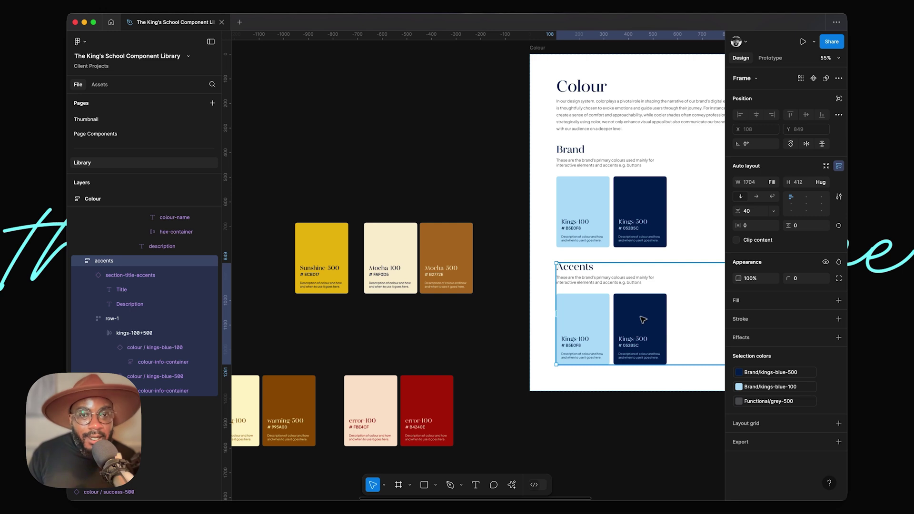
Step: Set the Accents section's description to "These are the brand's accent colours used to enhance the visual experience e.g. module backgrounds"
{"action": "left_click", "coordinate": [606, 287]}
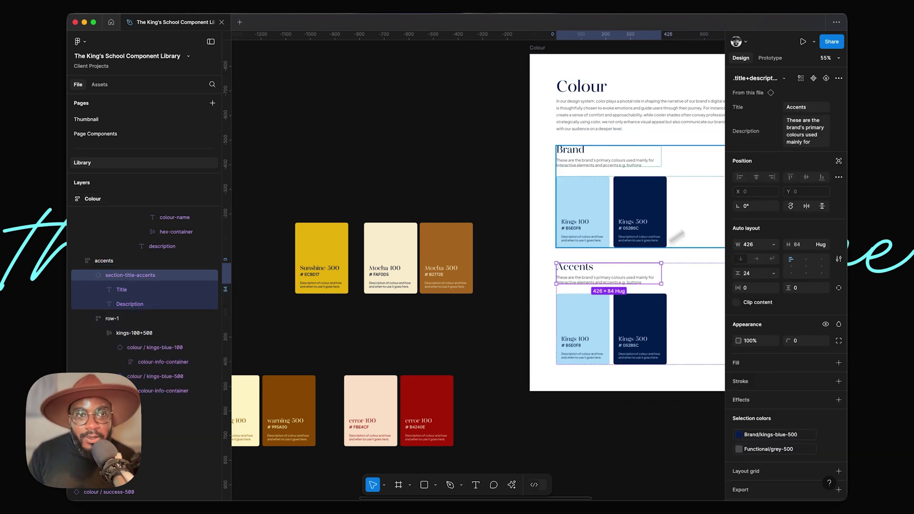
{"action": "left_click", "coordinate": [807, 126]}
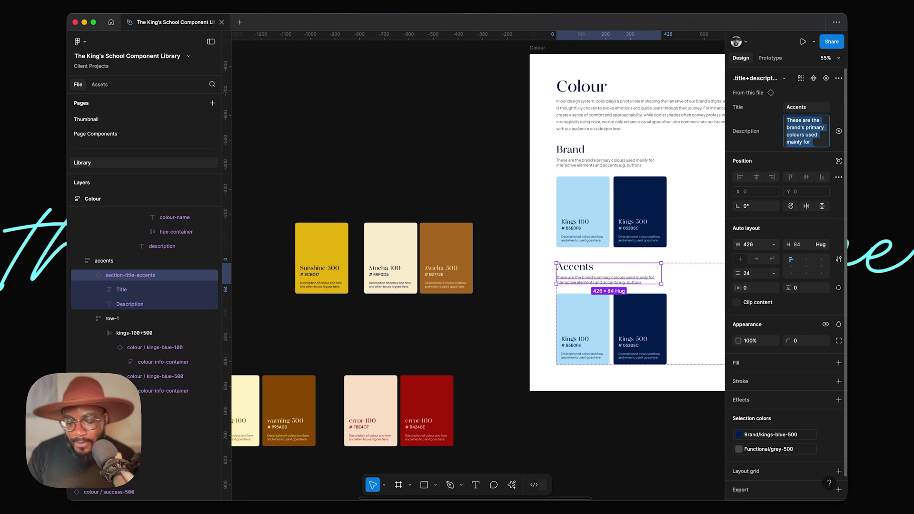
{"action": "type", "text": "These"}
{"action": "key", "text": "BackSpace"}
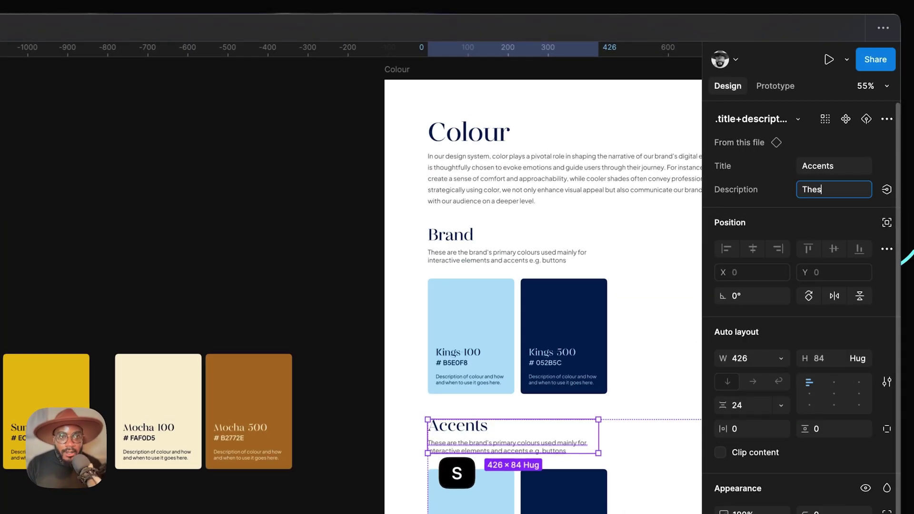
{"action": "type", "text": "e"}
{"action": "key", "text": "BackSpace"}
{"action": "type", "text": "e are"}
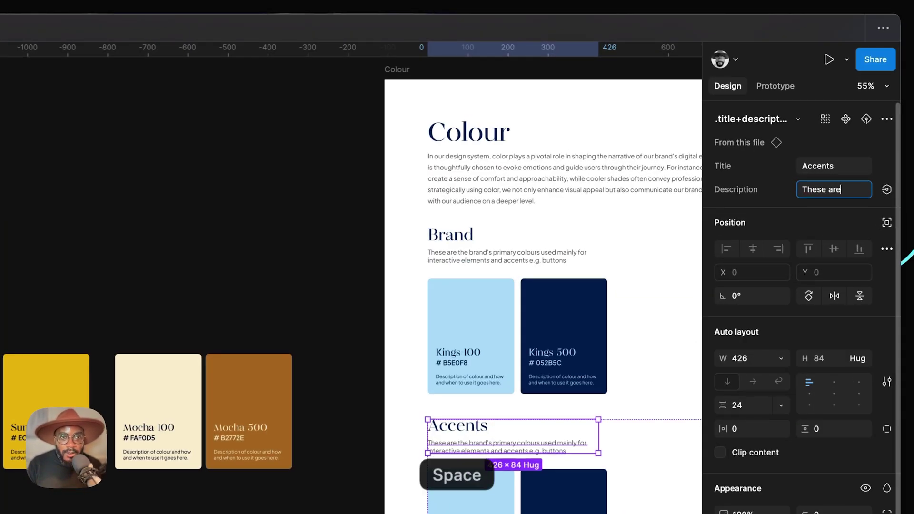
{"action": "type", "text": " the colours"}
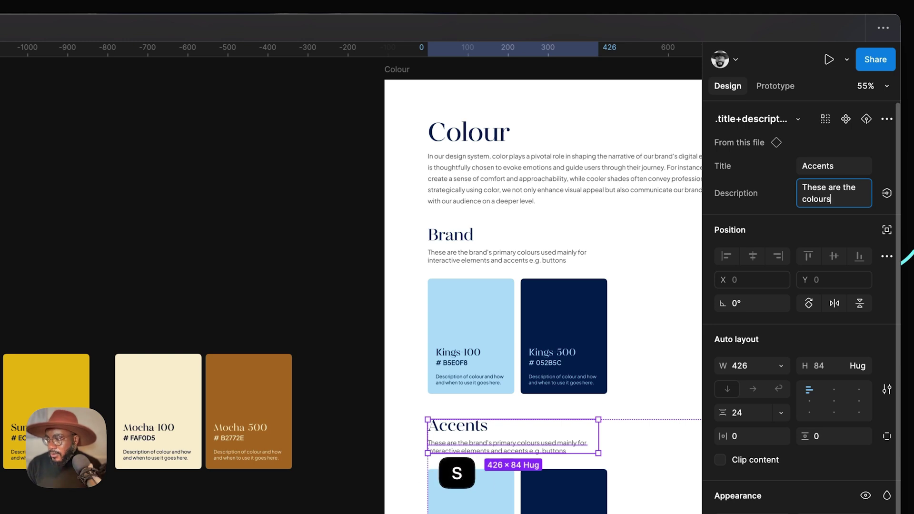
{"action": "key", "text": "Left"}
{"action": "key", "text": "Left"}
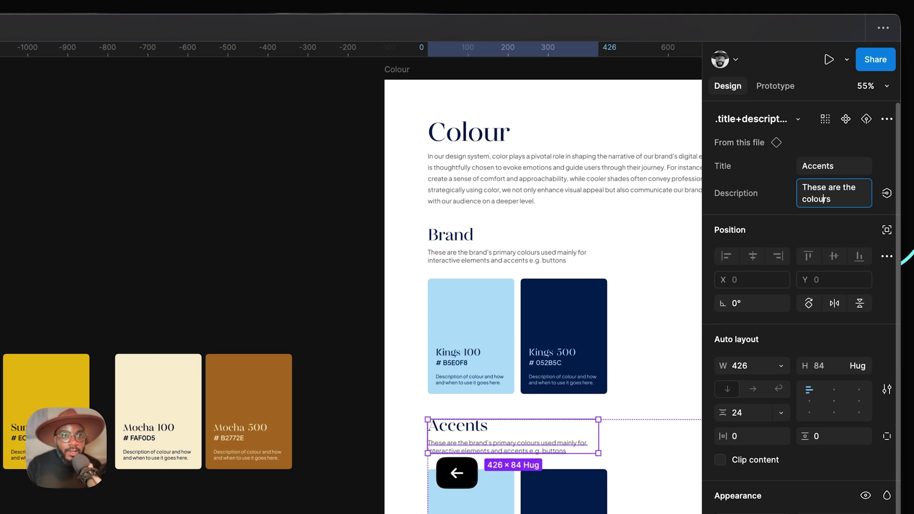
{"action": "type", "text": "brand's accent"}
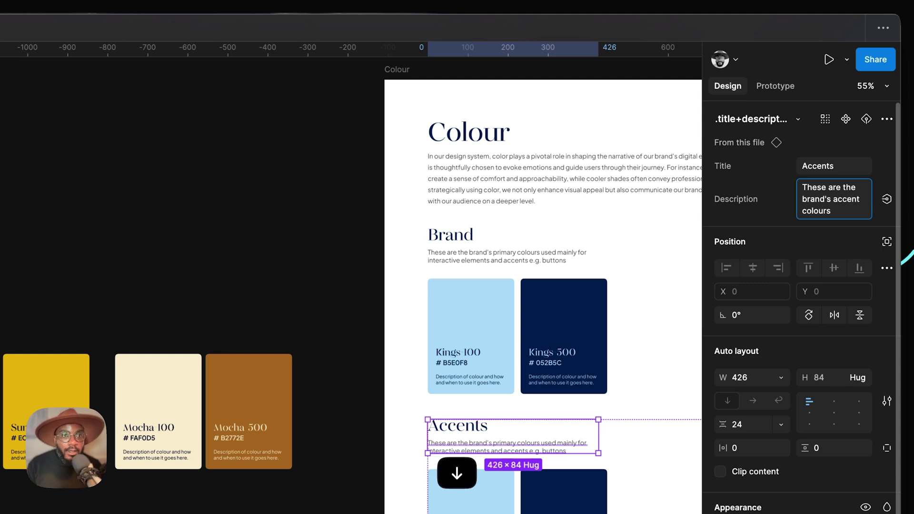
{"action": "type", "text": " colours used to enhance the di"}
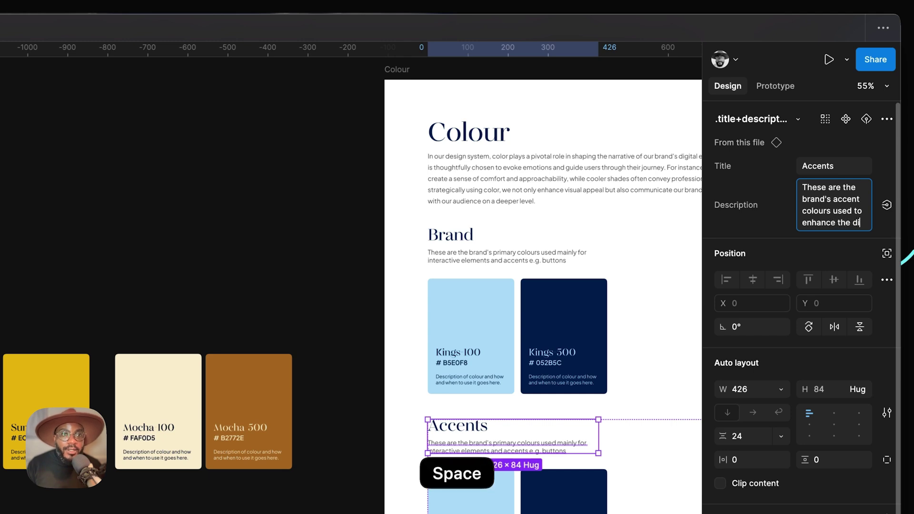
{"action": "type", "text": "gital"}
{"action": "key", "text": "BackSpace"}
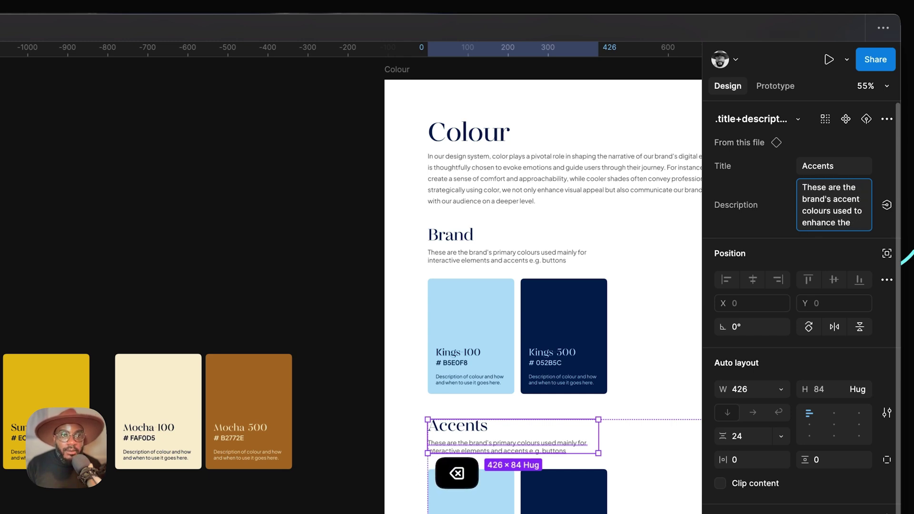
{"action": "type", "text": "visual exp"}
{"action": "type", "text": "eir"}
{"action": "key", "text": "BackSpace"}
{"action": "key", "text": "BackSpace"}
{"action": "type", "text": "rience"}
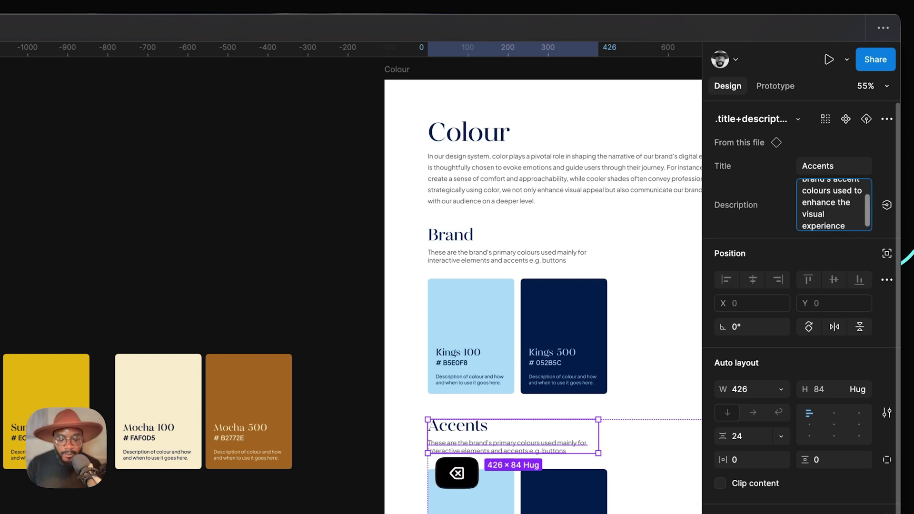
{"action": "type", "text": " e.g. ."}
{"action": "key", "text": "BackSpace"}
{"action": "key", "text": "BackSpace"}
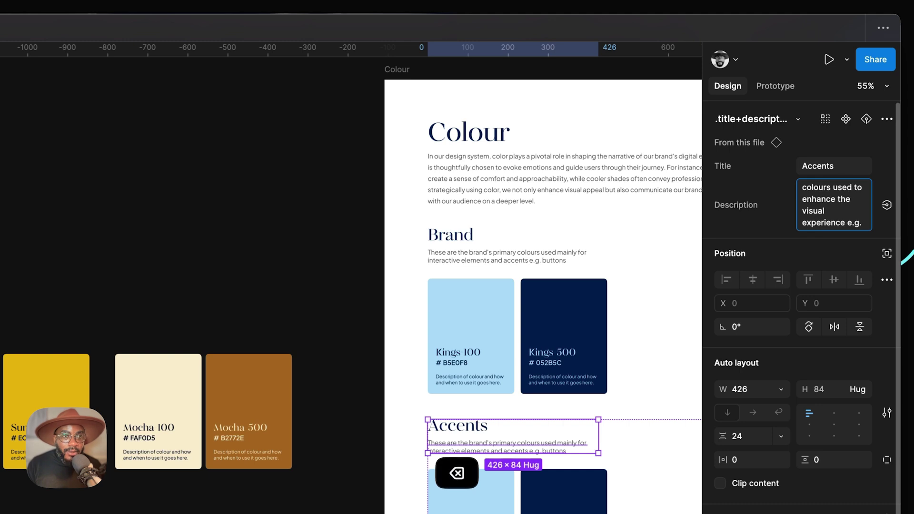
{"action": "type", "text": "module"}
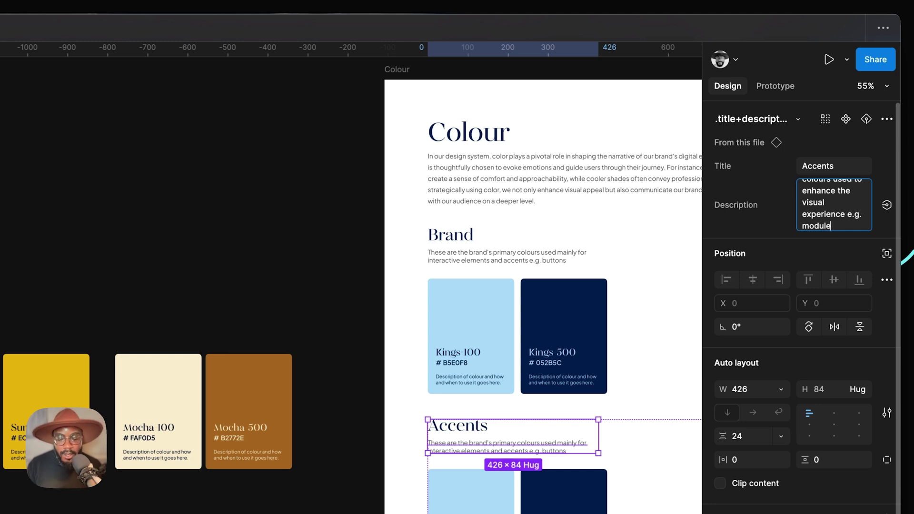
{"action": "type", "text": "backgrounds"}
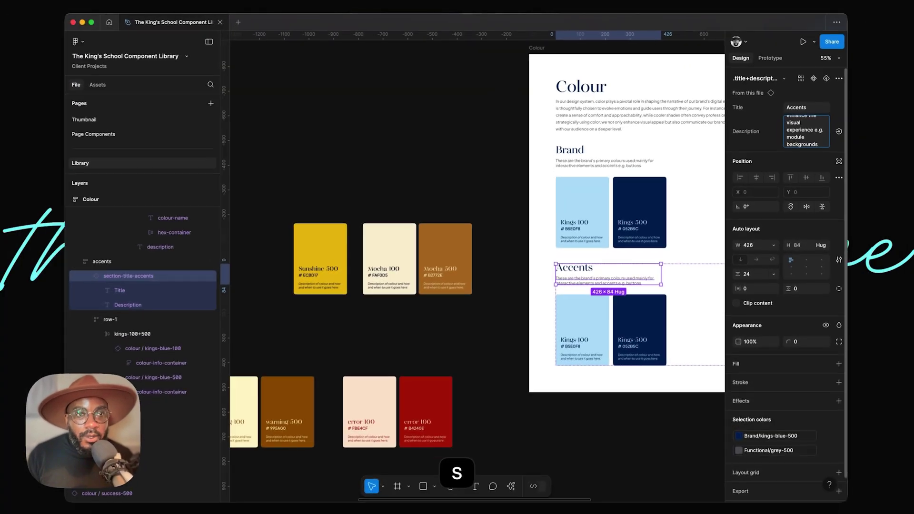
{"action": "key", "text": "Return"}
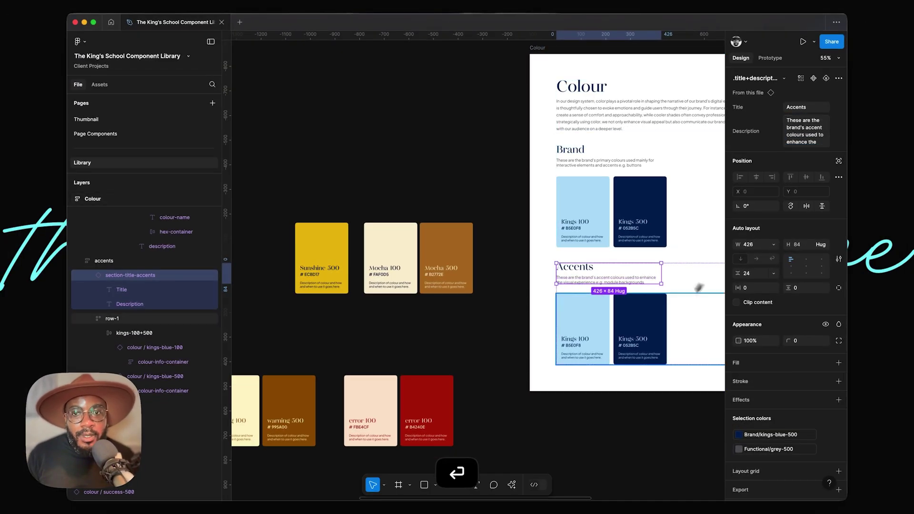
Step: Rename the card pair frame in the Accents section's row-1 to "mocha-100+500"
{"action": "scroll", "coordinate": [643, 290], "scroll_direction": "down", "scroll_amount": 2}
{"action": "scroll", "coordinate": [638, 292], "scroll_direction": "up", "scroll_amount": 3}
{"action": "scroll", "coordinate": [636, 293], "scroll_direction": "up", "scroll_amount": 1}
{"action": "left_click", "coordinate": [628, 318]}
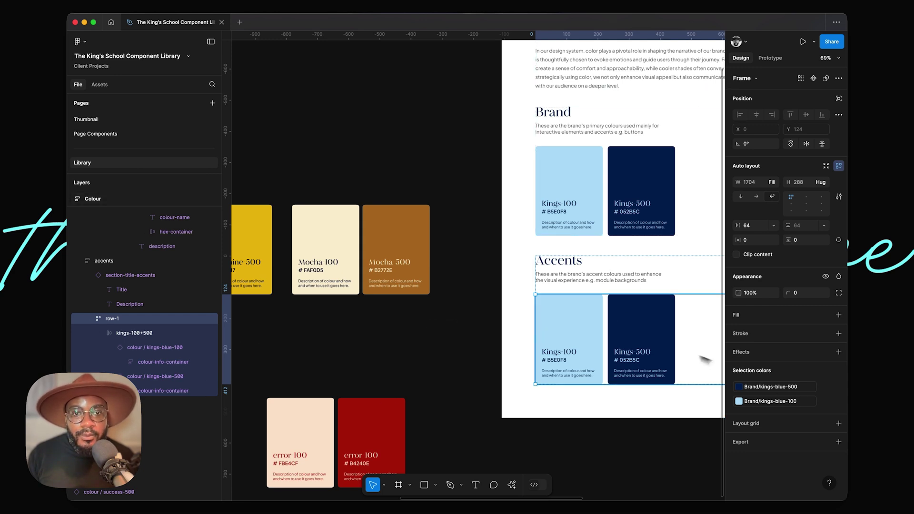
{"action": "left_click", "coordinate": [566, 319]}
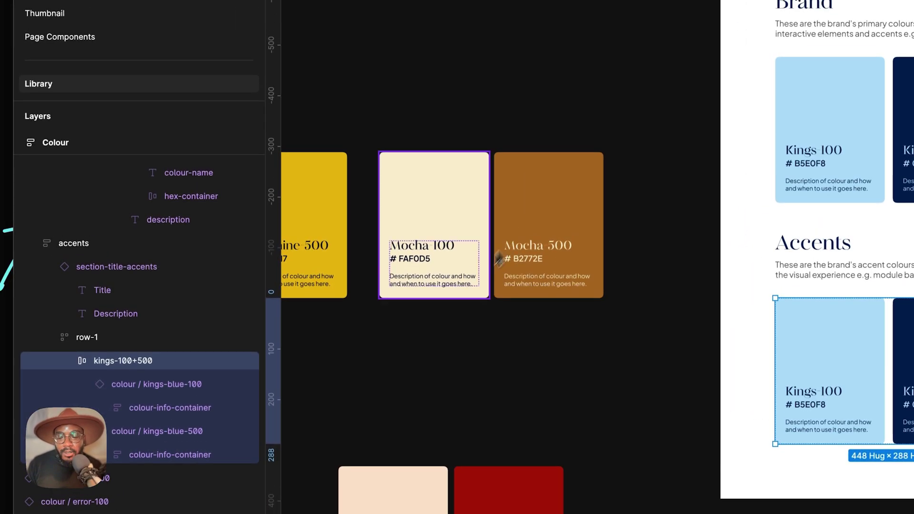
{"action": "left_click", "coordinate": [105, 337]}
{"action": "double_click", "coordinate": [105, 397]}
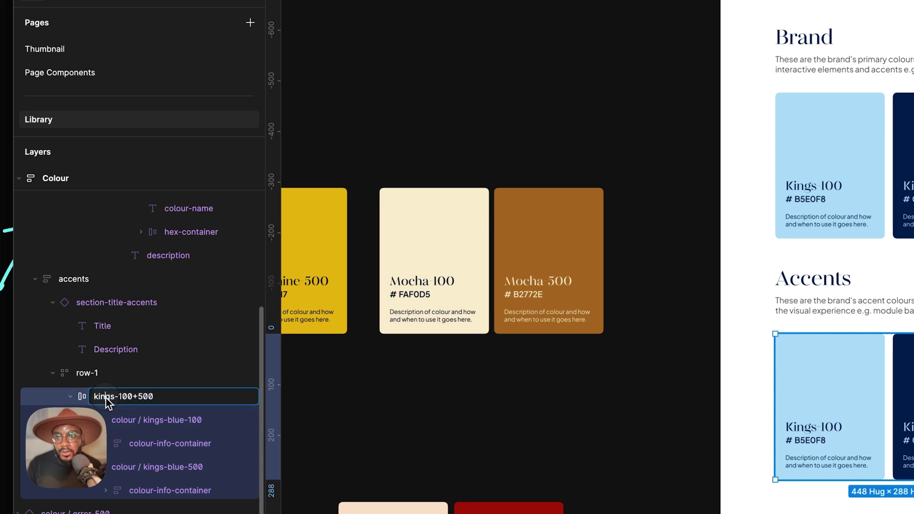
{"action": "key", "text": "Right"}
{"action": "key", "text": "BackSpace"}
{"action": "key", "text": "BackSpace"}
{"action": "key", "text": "BackSpace"}
{"action": "key", "text": "BackSpace"}
{"action": "key", "text": "BackSpace"}
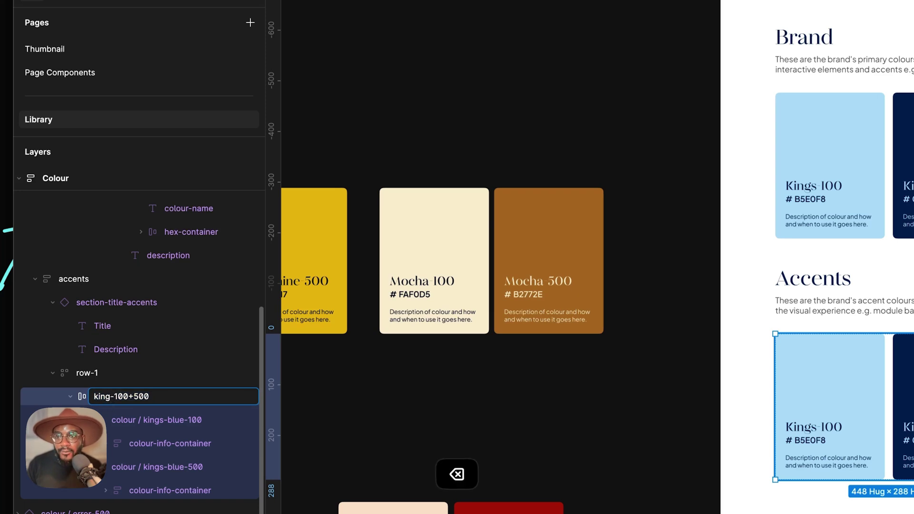
{"action": "type", "text": "mocha"}
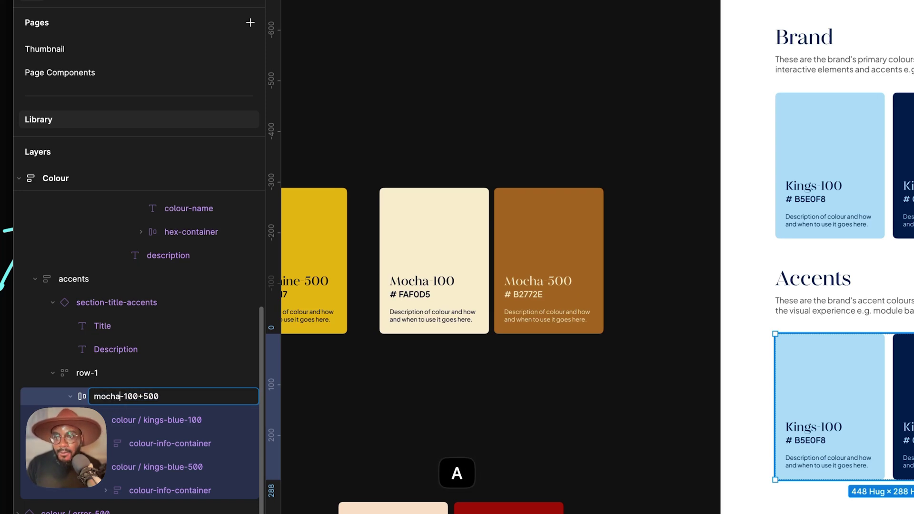
{"action": "key", "text": "Return"}
Step: Replace the Kings-100 card in the Accents section with the loose Mocha-100 card
{"action": "mouse_move", "coordinate": [25, 125]}
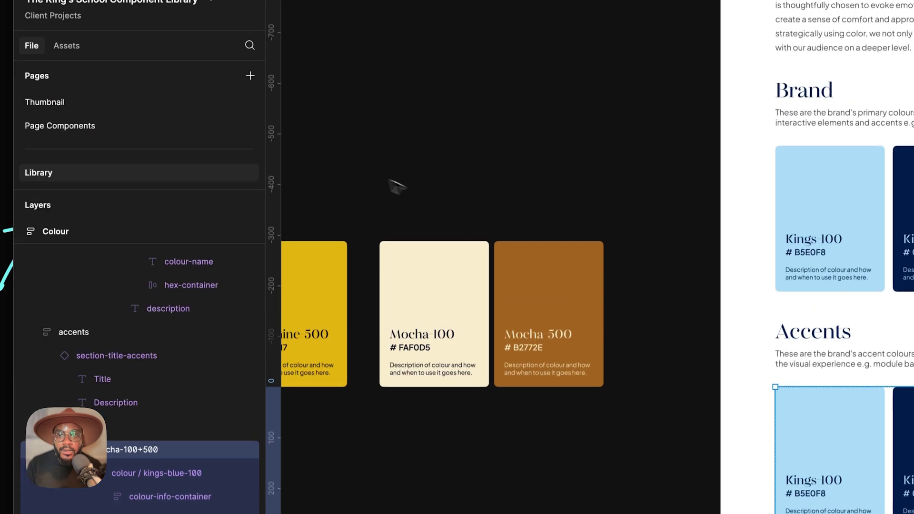
{"action": "left_click", "coordinate": [469, 266]}
{"action": "key", "text": "super+x"}
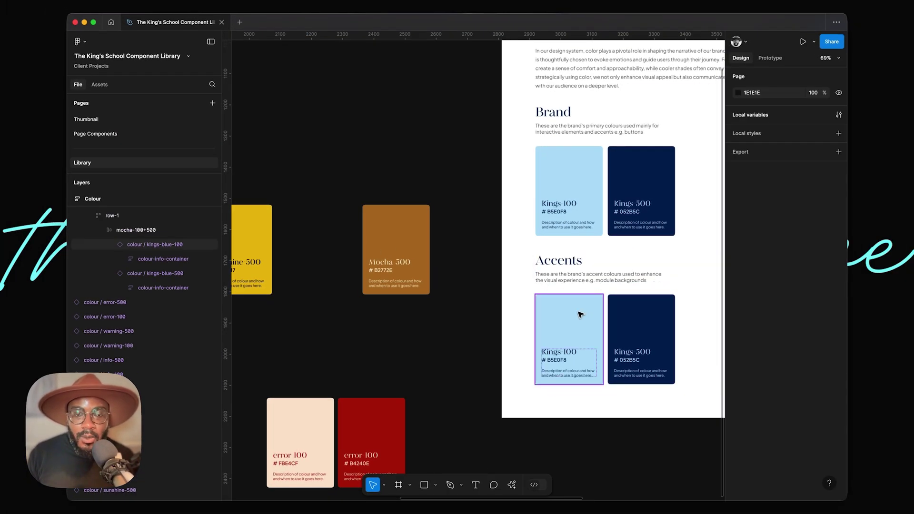
{"action": "scroll", "coordinate": [580, 315], "scroll_direction": "down", "scroll_amount": 1}
{"action": "left_click", "coordinate": [581, 314]}
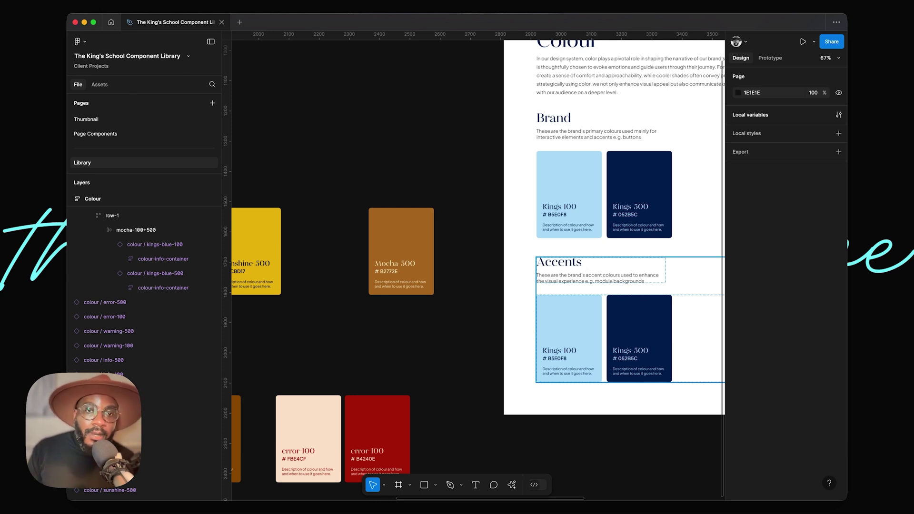
{"action": "left_click", "coordinate": [572, 313]}
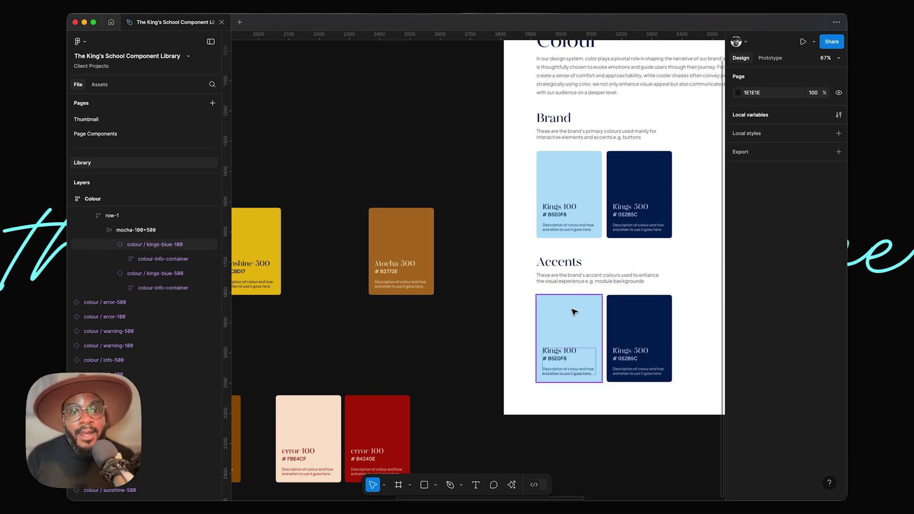
{"action": "left_click", "coordinate": [576, 305]}
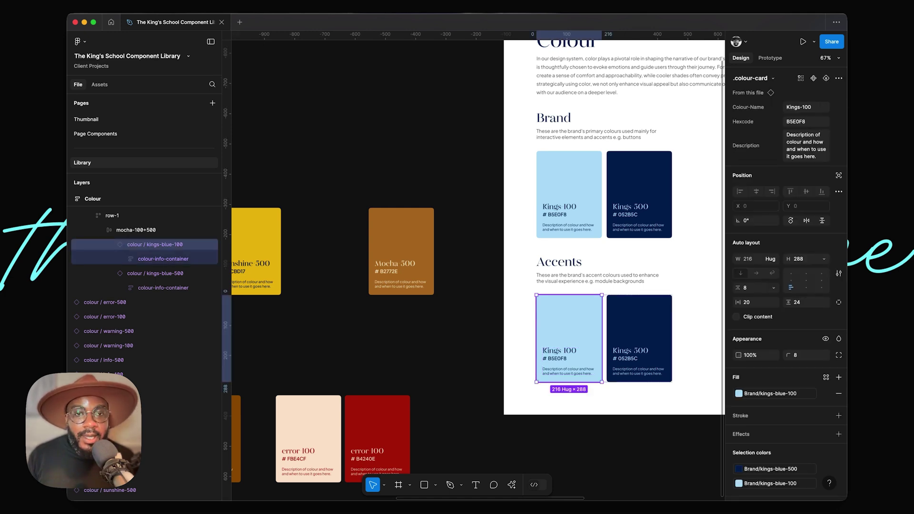
{"action": "key", "text": "super+shift+r"}
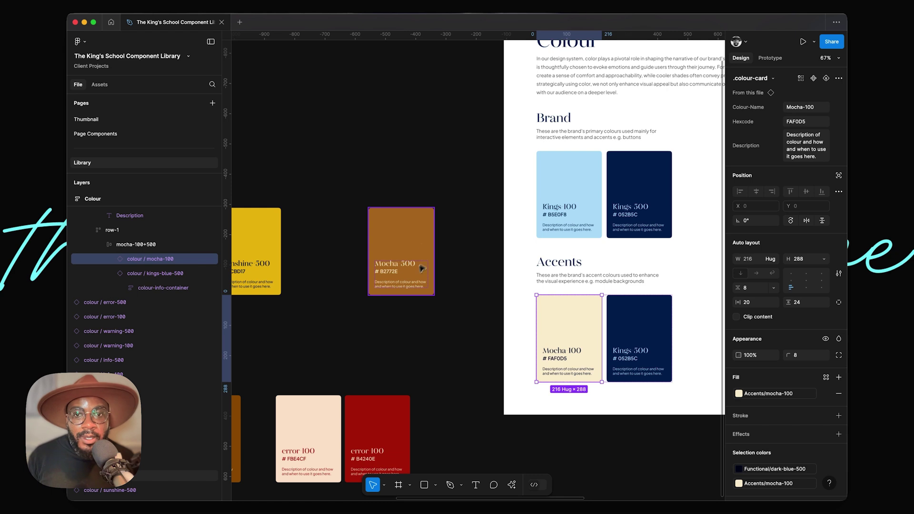
Step: Replace the Kings-500 card in the Accents section with the loose Mocha-500 card
{"action": "left_click", "coordinate": [420, 234]}
{"action": "key", "text": "super+x"}
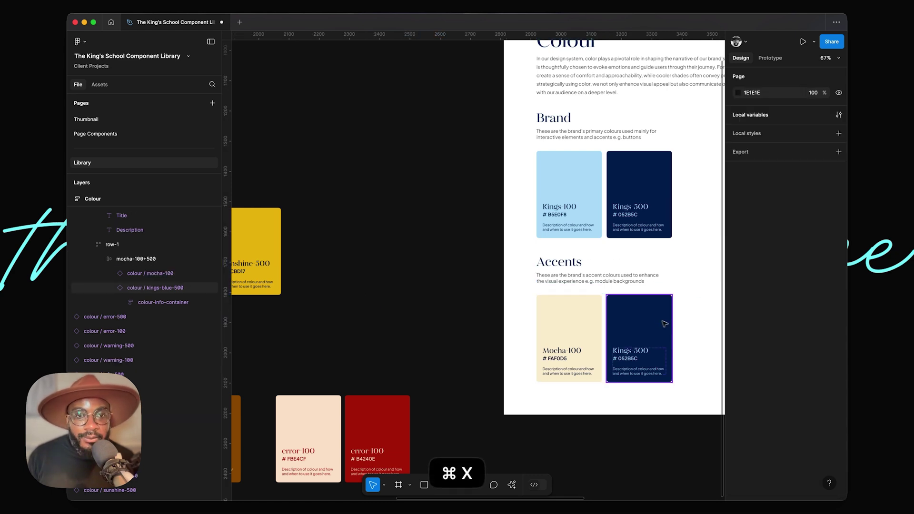
{"action": "left_click", "coordinate": [653, 322]}
{"action": "key", "text": "super+shift+r"}
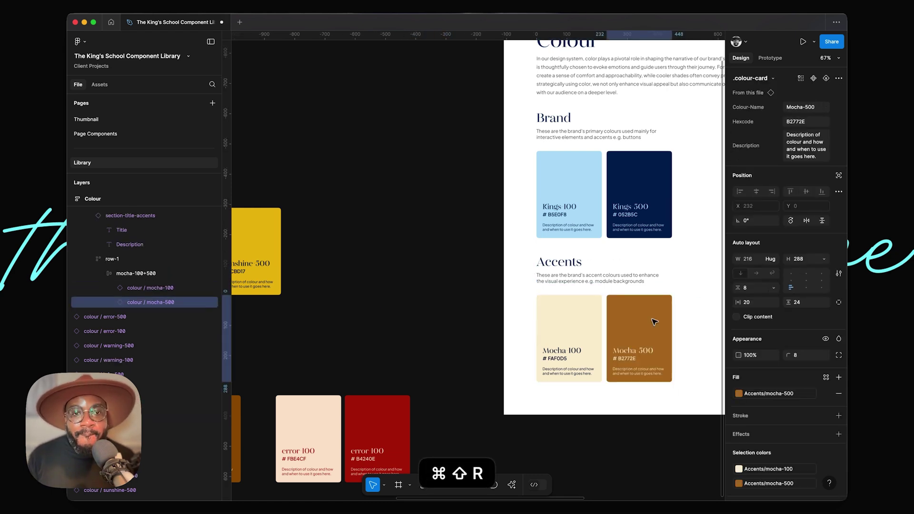
Step: Move the loose Sunshine-500 card closer to the Colour page
{"action": "scroll", "coordinate": [654, 322], "scroll_direction": "down", "scroll_amount": 5}
{"action": "left_click", "coordinate": [528, 316]}
{"action": "scroll", "coordinate": [530, 318], "scroll_direction": "up", "scroll_amount": 3}
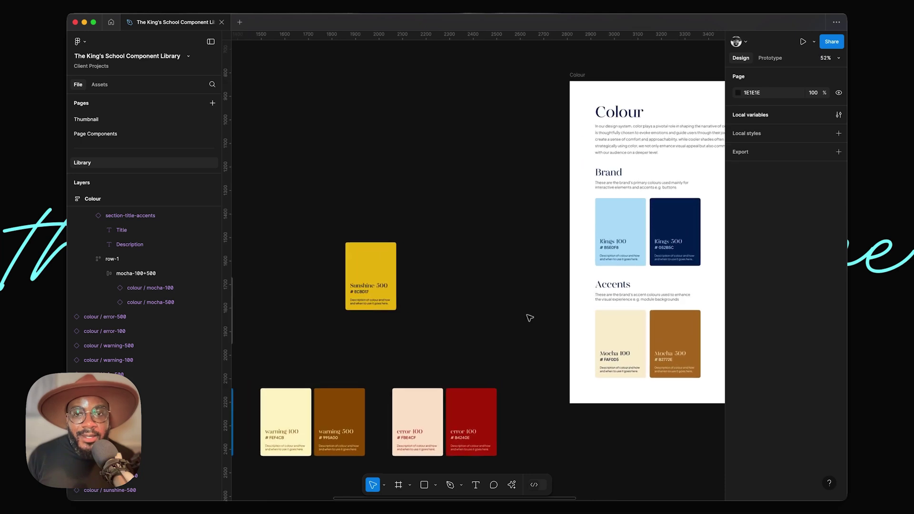
{"action": "left_click_drag", "start_coordinate": [371, 265], "coordinate": [448, 244]}
Step: Duplicate the mocha-100+500 card pair frame within the Accents section's row-1
{"action": "scroll", "coordinate": [461, 244], "scroll_direction": "right", "scroll_amount": 5}
{"action": "scroll", "coordinate": [461, 244], "scroll_direction": "down", "scroll_amount": 2}
{"action": "left_click", "coordinate": [563, 304]}
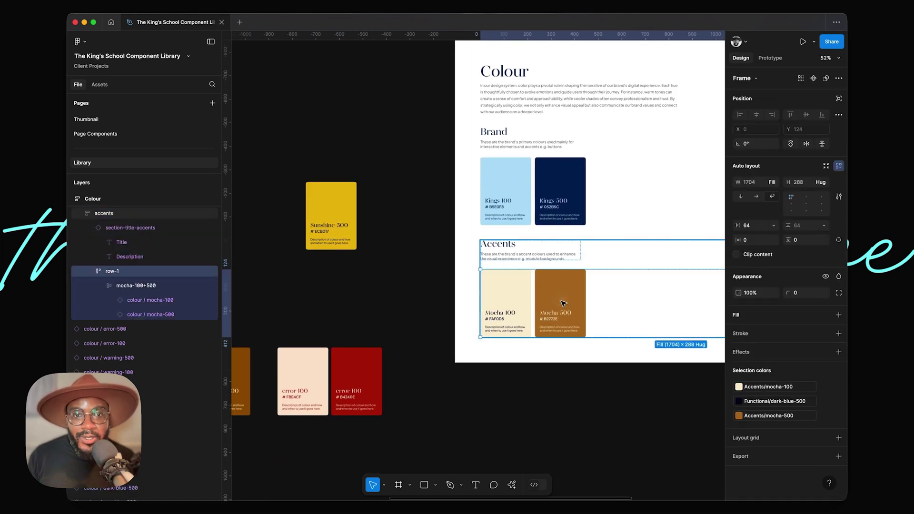
{"action": "left_click", "coordinate": [136, 285]}
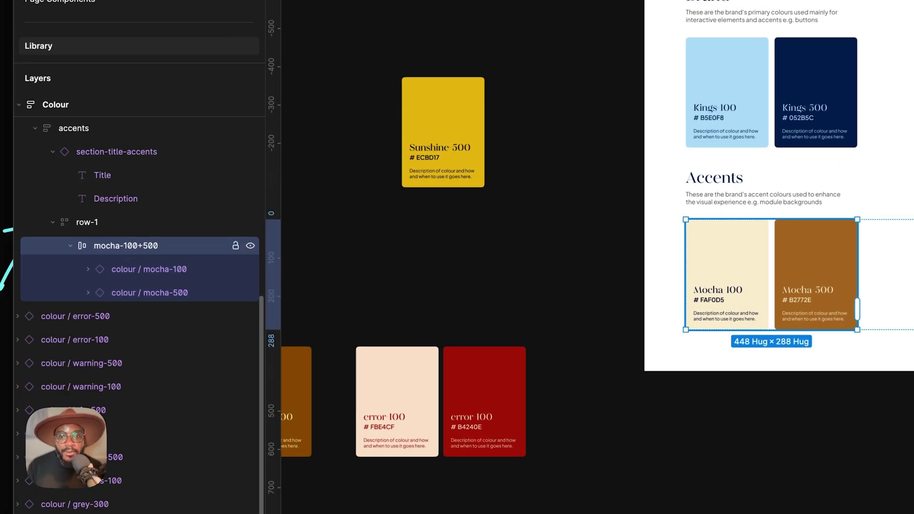
{"action": "key", "text": "super+d"}
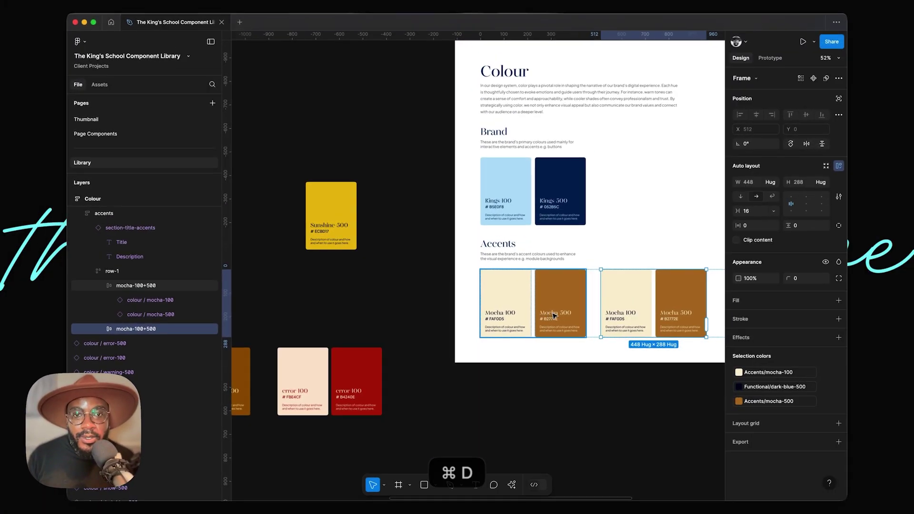
Step: Rename the first card pair frame in the Accents section's row-1 to "sunshine-500"
{"action": "left_click", "coordinate": [553, 316]}
{"action": "key", "text": "super+r"}
{"action": "key", "text": "Left"}
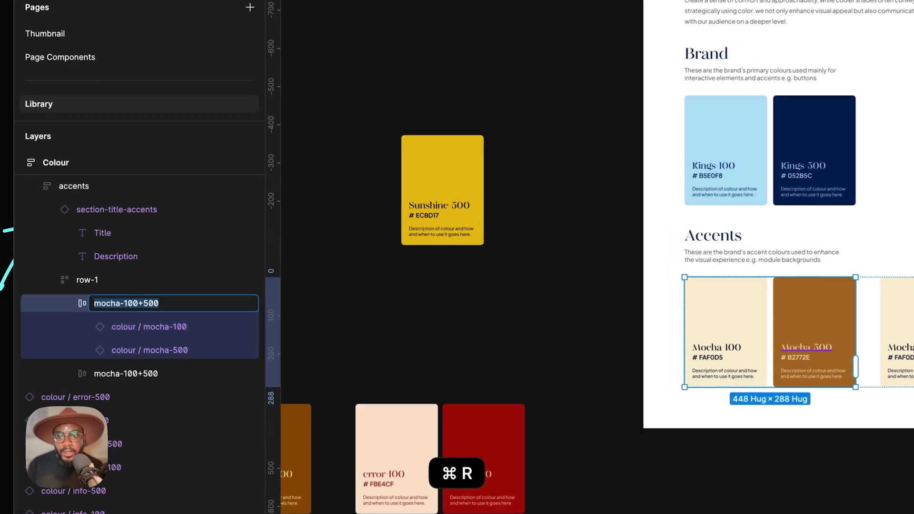
{"action": "key", "text": "shift+Right"}
{"action": "key", "text": "shift+Right"}
{"action": "key", "text": "shift+Right"}
{"action": "key", "text": "shift+Right"}
{"action": "key", "text": "shift+Right"}
{"action": "type", "text": "sunshine"}
{"action": "key", "text": "Right"}
{"action": "key", "text": "BackSpace"}
{"action": "key", "text": "BackSpace"}
{"action": "key", "text": "BackSpace"}
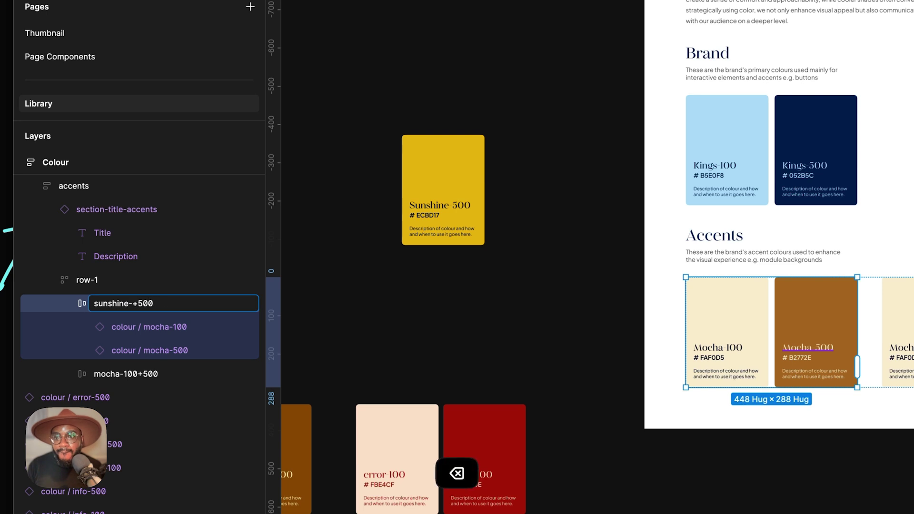
{"action": "key", "text": "Delete"}
{"action": "type", "text": "-"}
{"action": "key", "text": "Return"}
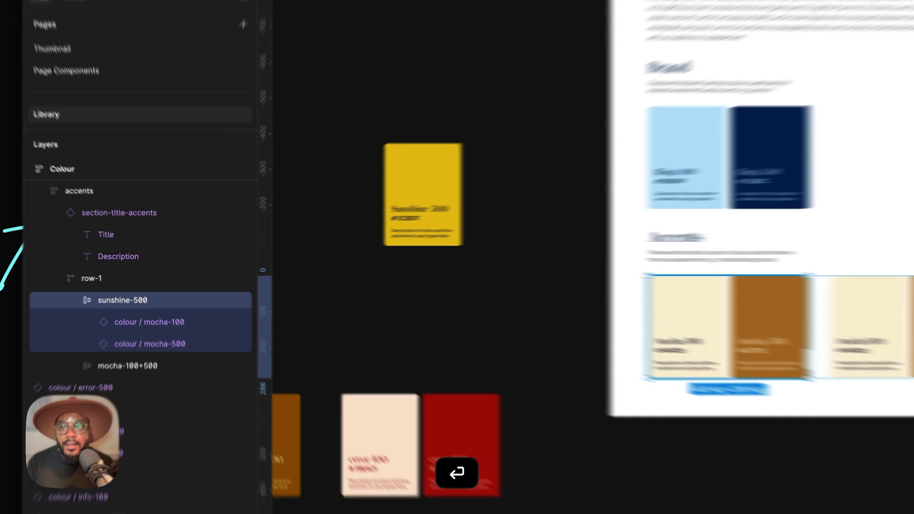
Step: Delete the Mocha-500 card from the sunshine-500 frame and replace its Mocha-100 card with the loose Sunshine-500 card
{"action": "left_click", "coordinate": [574, 313]}
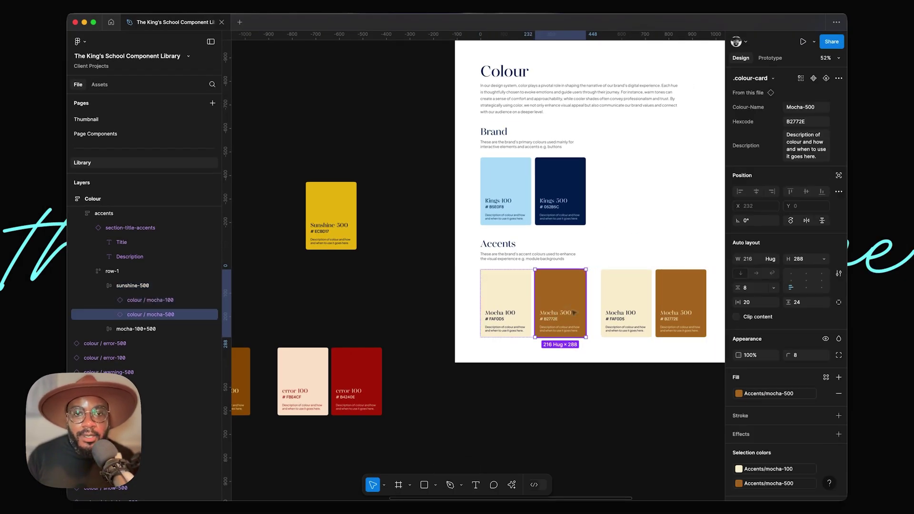
{"action": "key", "text": "BackSpace"}
{"action": "left_click", "coordinate": [332, 205]}
{"action": "key", "text": "super+x"}
{"action": "left_click", "coordinate": [529, 316]}
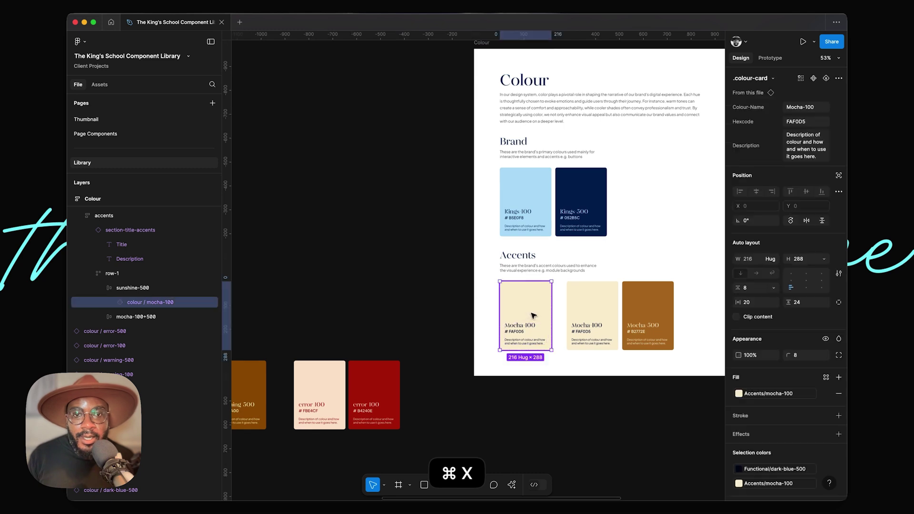
{"action": "right_click", "coordinate": [533, 315]}
{"action": "left_click", "coordinate": [562, 184]}
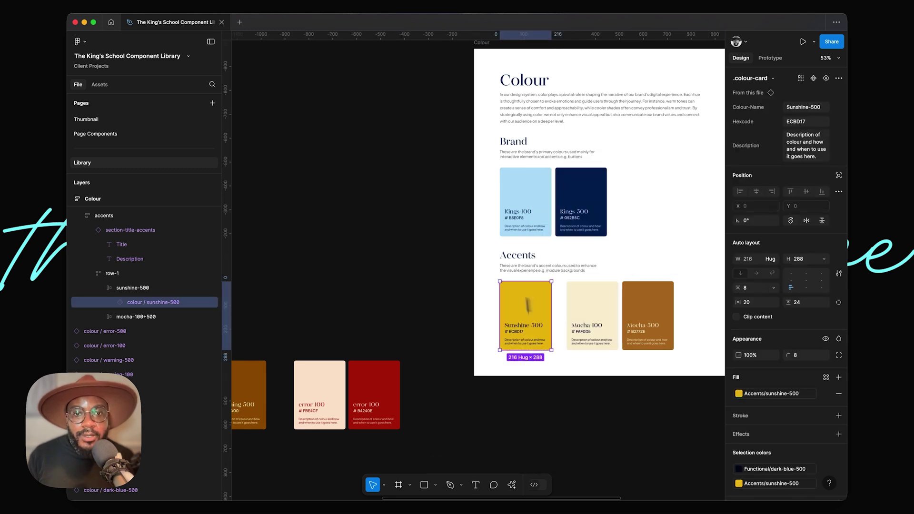
{"action": "left_click", "coordinate": [585, 431]}
Step: Go to the main component of the Brand section's title instance
{"action": "scroll", "coordinate": [585, 431], "scroll_direction": "up", "scroll_amount": 3}
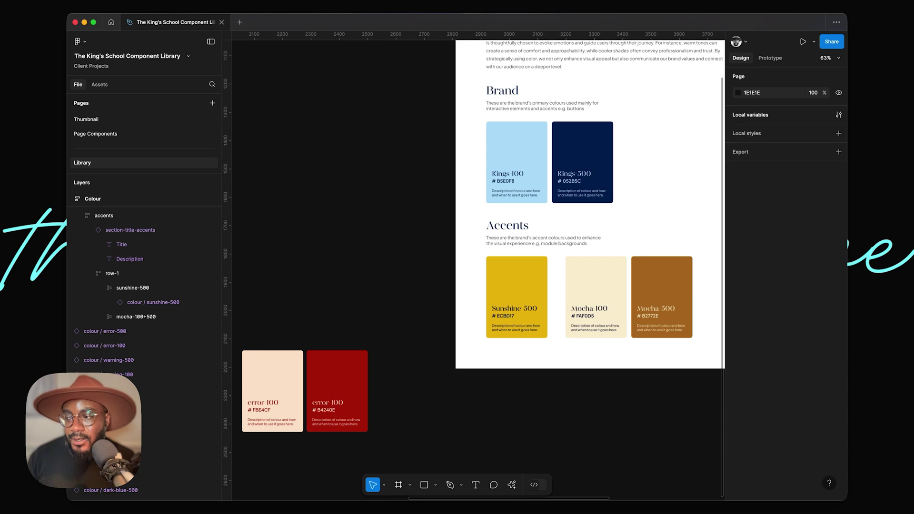
{"action": "scroll", "coordinate": [538, 364], "scroll_direction": "down", "scroll_amount": 5}
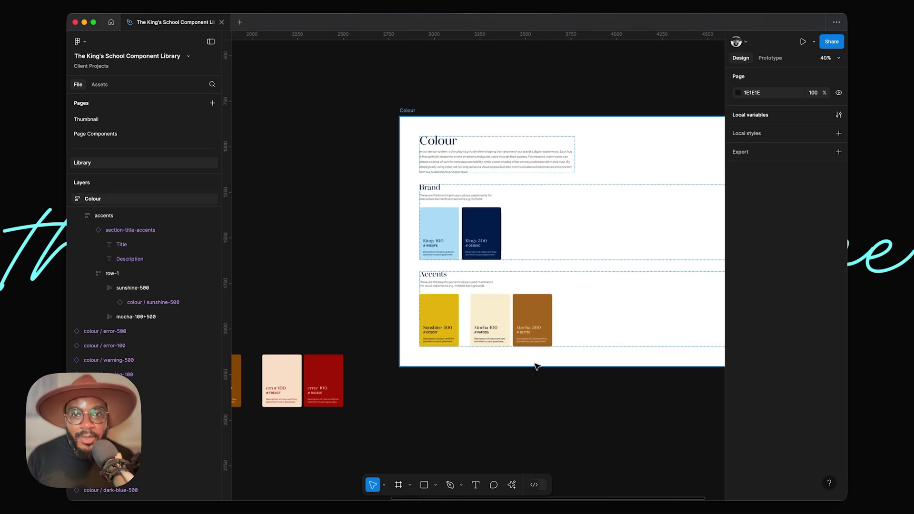
{"action": "scroll", "coordinate": [526, 366], "scroll_direction": "up", "scroll_amount": 3}
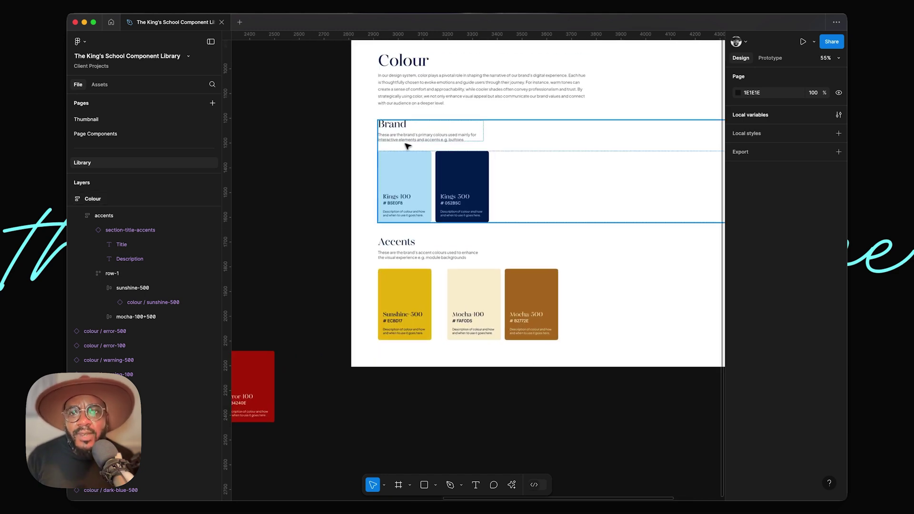
{"action": "scroll", "coordinate": [407, 141], "scroll_direction": "up", "scroll_amount": 5}
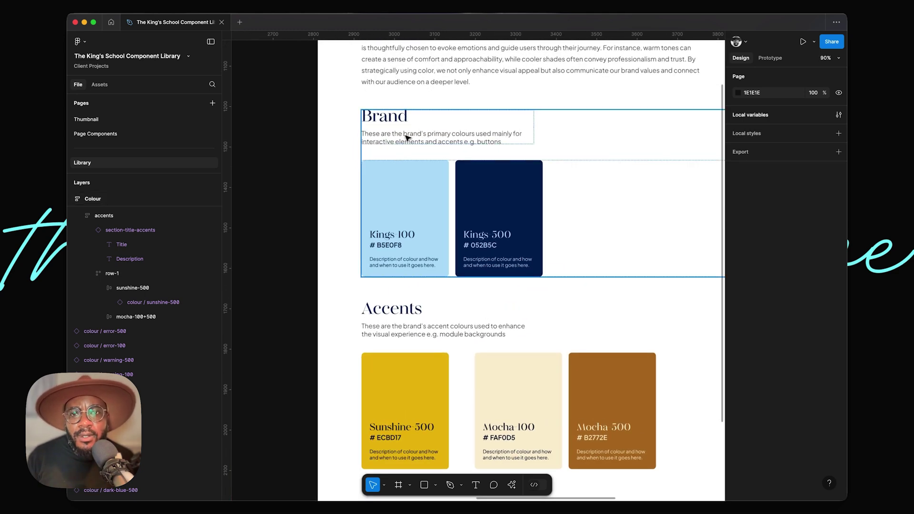
{"action": "scroll", "coordinate": [407, 138], "scroll_direction": "down", "scroll_amount": 3}
{"action": "scroll", "coordinate": [406, 138], "scroll_direction": "up", "scroll_amount": 5}
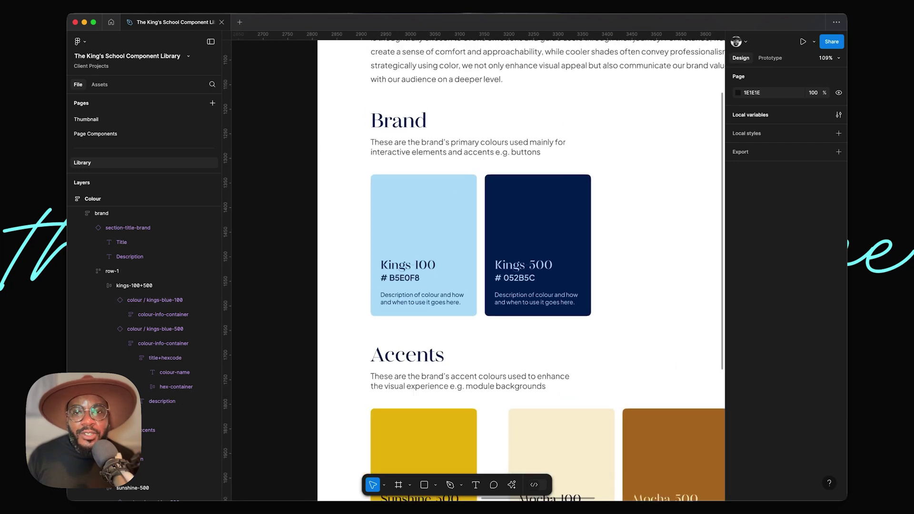
{"action": "scroll", "coordinate": [436, 193], "scroll_direction": "down", "scroll_amount": 2}
{"action": "left_click", "coordinate": [426, 153]}
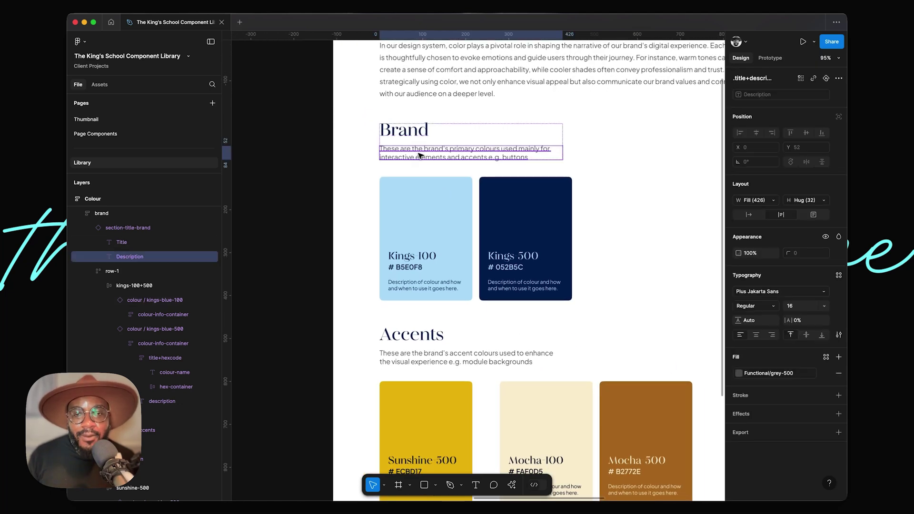
{"action": "left_click", "coordinate": [439, 138]}
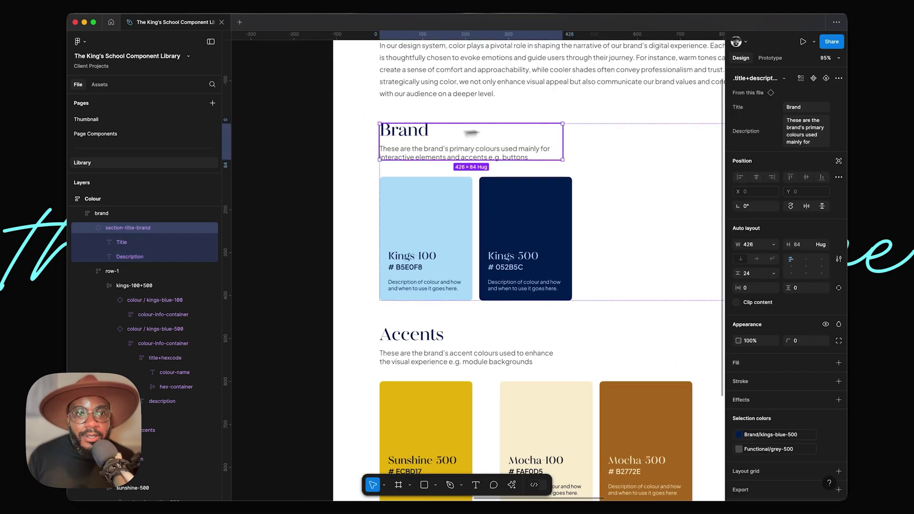
{"action": "left_click", "coordinate": [756, 94]}
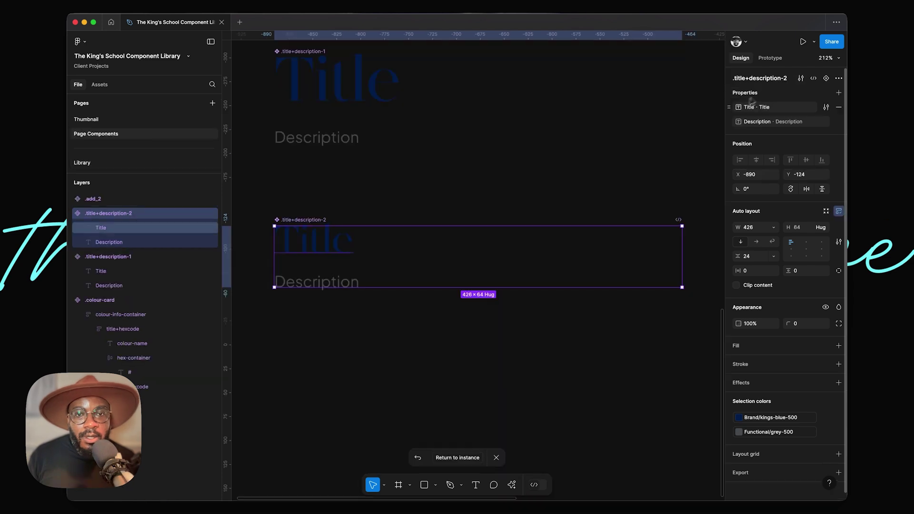
Step: Set the line height of the .title+description-2 component's Description text to 24 and return to the instance
{"action": "left_click", "coordinate": [328, 283]}
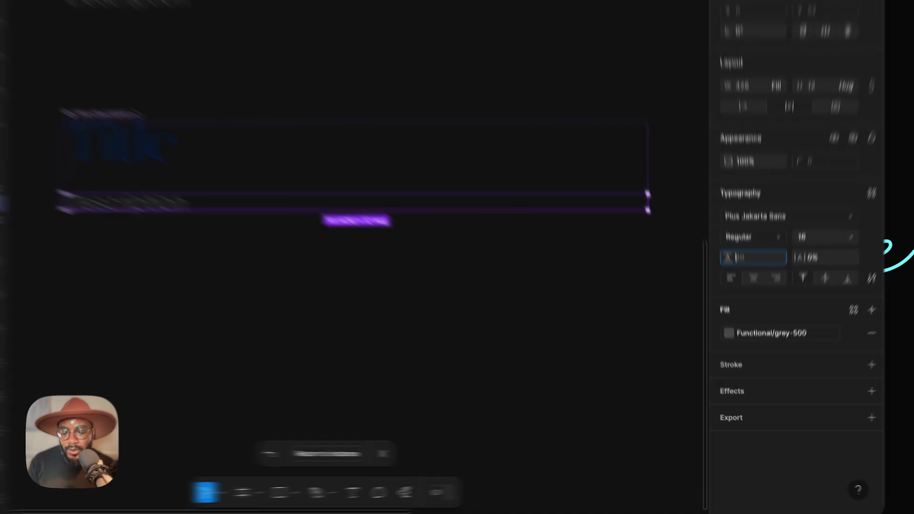
{"action": "type", "text": "24"}
{"action": "key", "text": "Return"}
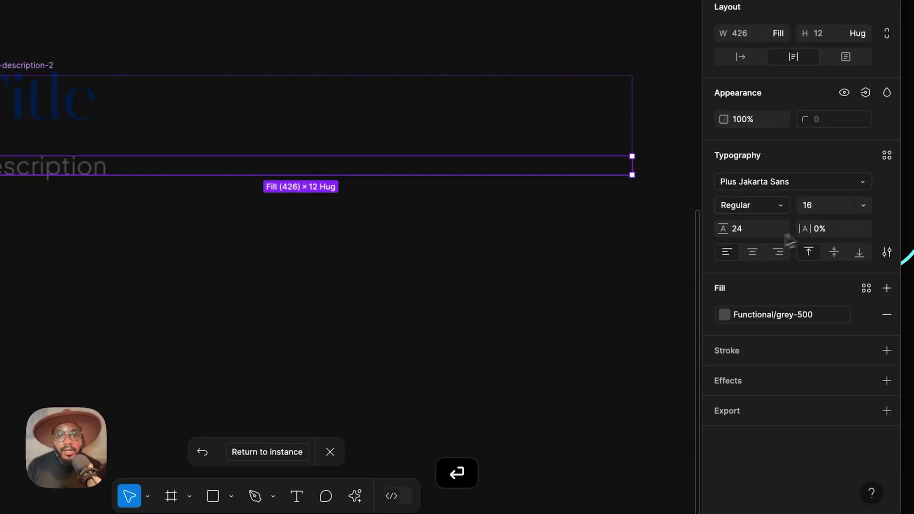
{"action": "left_click", "coordinate": [268, 452]}
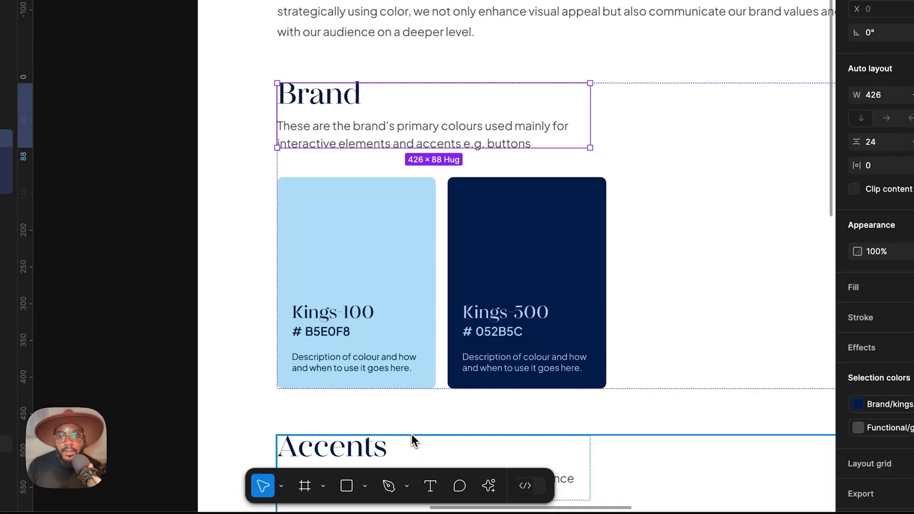
Step: Review the section descriptions and card layout of the Brand and Accents sections on the Colour page
{"action": "scroll", "coordinate": [661, 245], "scroll_direction": "down", "scroll_amount": 3}
{"action": "scroll", "coordinate": [602, 232], "scroll_direction": "down", "scroll_amount": 4}
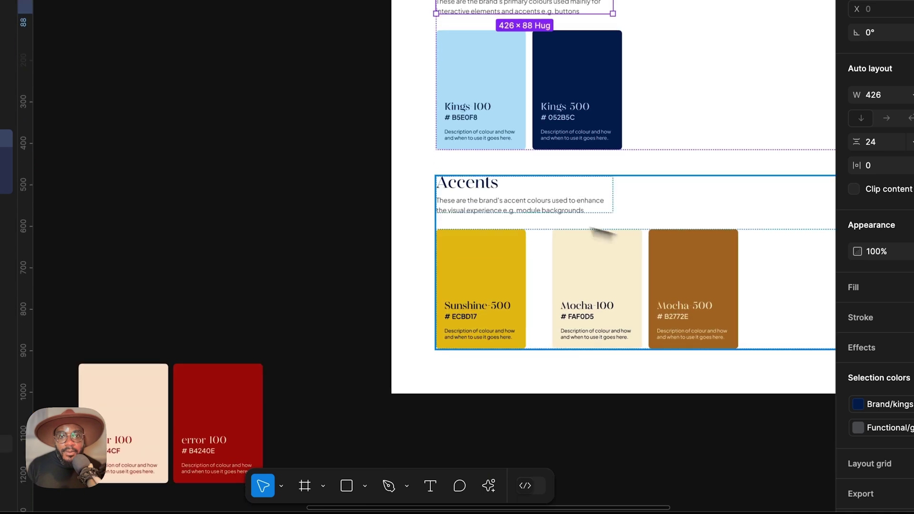
{"action": "key", "text": "Escape"}
{"action": "scroll", "coordinate": [595, 252], "scroll_direction": "up", "scroll_amount": 1}
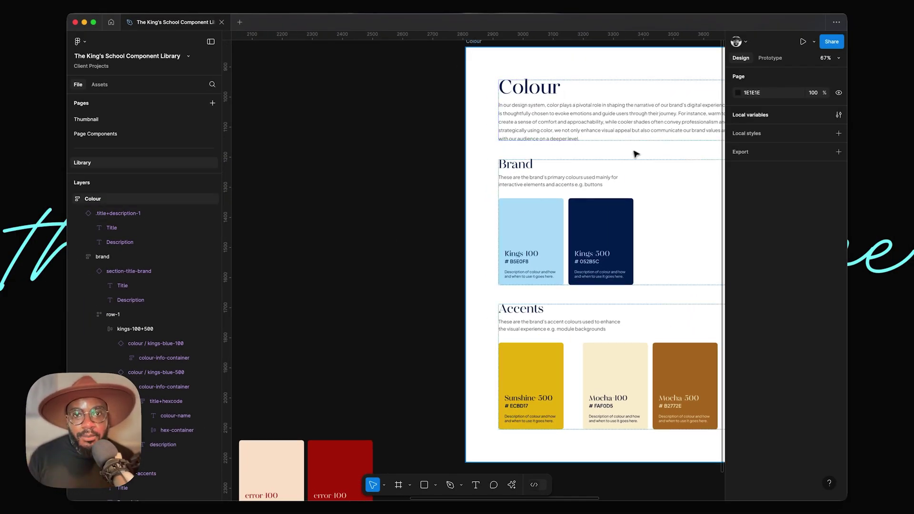
{"action": "scroll", "coordinate": [575, 323], "scroll_direction": "down", "scroll_amount": 2}
{"action": "scroll", "coordinate": [575, 322], "scroll_direction": "right", "scroll_amount": 2}
{"action": "scroll", "coordinate": [594, 325], "scroll_direction": "down", "scroll_amount": 3}
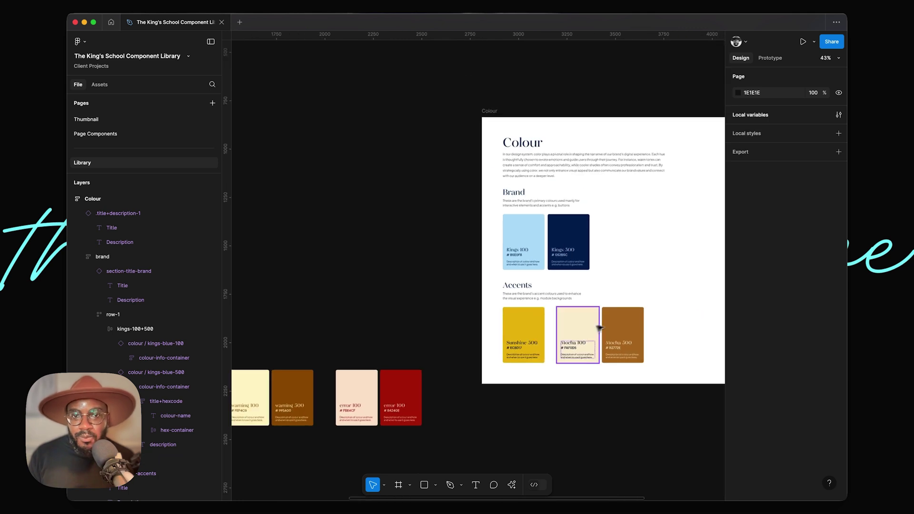
{"action": "scroll", "coordinate": [467, 322], "scroll_direction": "up", "scroll_amount": 1}
{"action": "scroll", "coordinate": [465, 322], "scroll_direction": "down", "scroll_amount": 1}
{"action": "scroll", "coordinate": [466, 322], "scroll_direction": "left", "scroll_amount": 2}
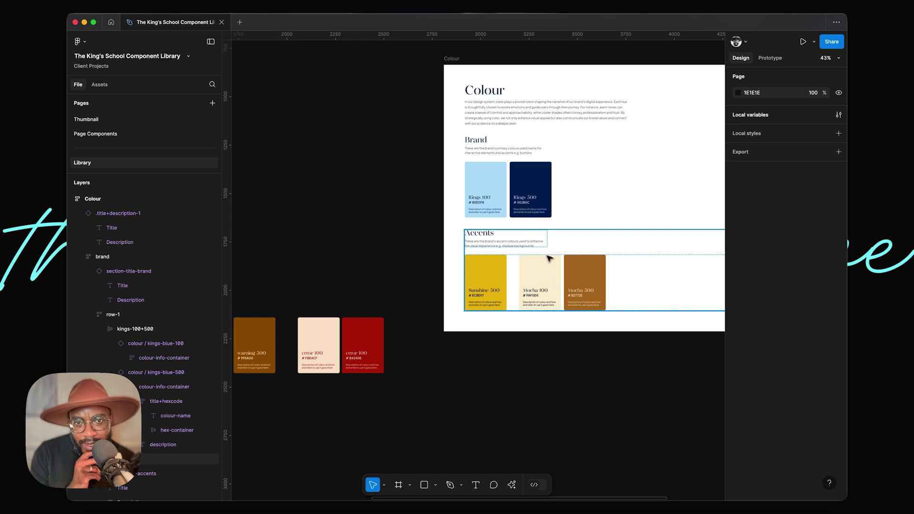
Step: Set the spacing between the cards in both the kings-100+500 and mocha-100+500 frames to 8
{"action": "double_click", "coordinate": [526, 187]}
{"action": "left_click", "coordinate": [526, 187]}
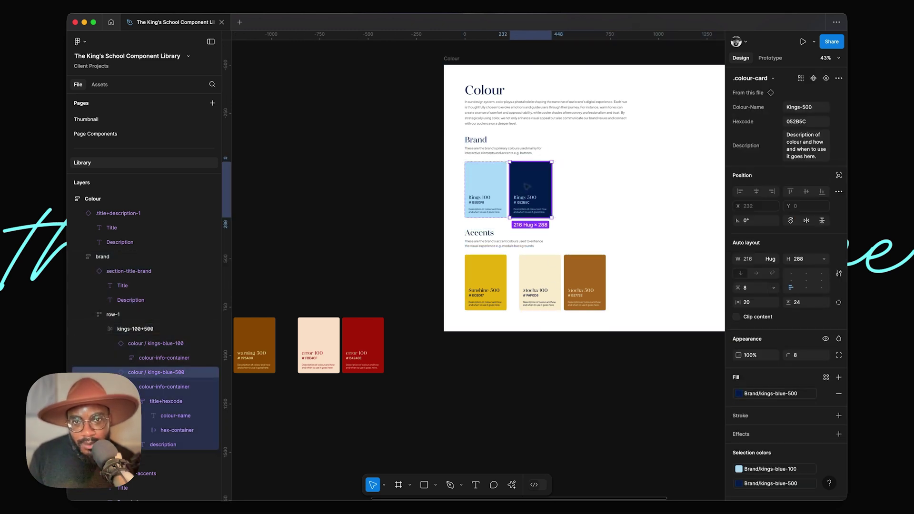
{"action": "left_click", "coordinate": [439, 193]}
{"action": "double_click", "coordinate": [524, 178]}
{"action": "left_click", "coordinate": [524, 178]}
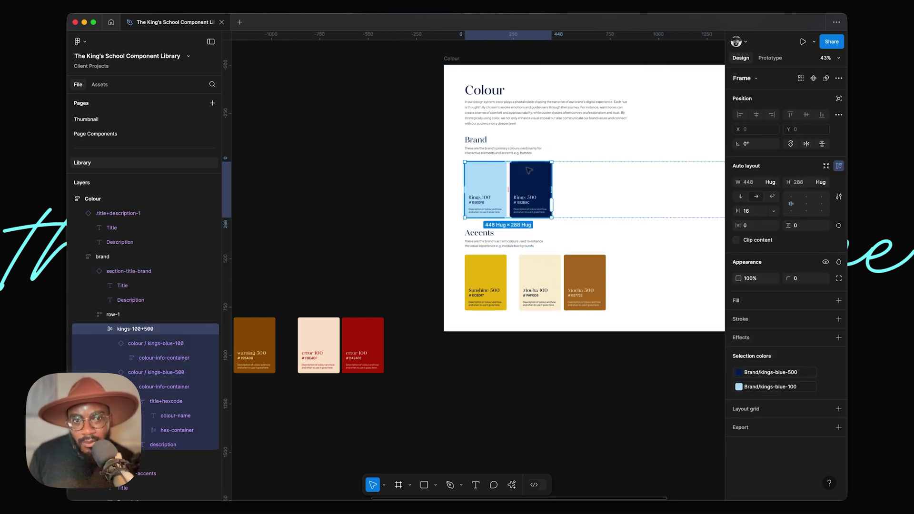
{"action": "left_click", "coordinate": [581, 282], "text": "shift"}
{"action": "left_click", "coordinate": [580, 282], "text": "shift"}
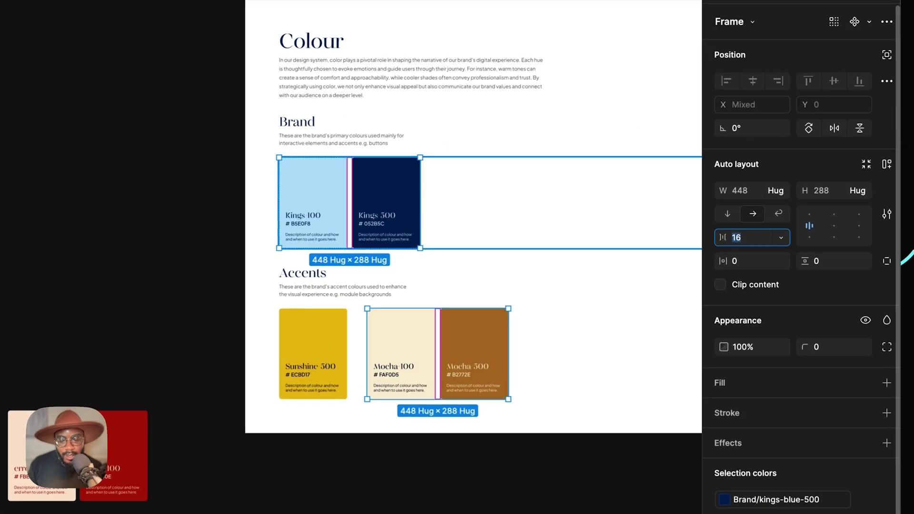
{"action": "key", "text": "shift+Down"}
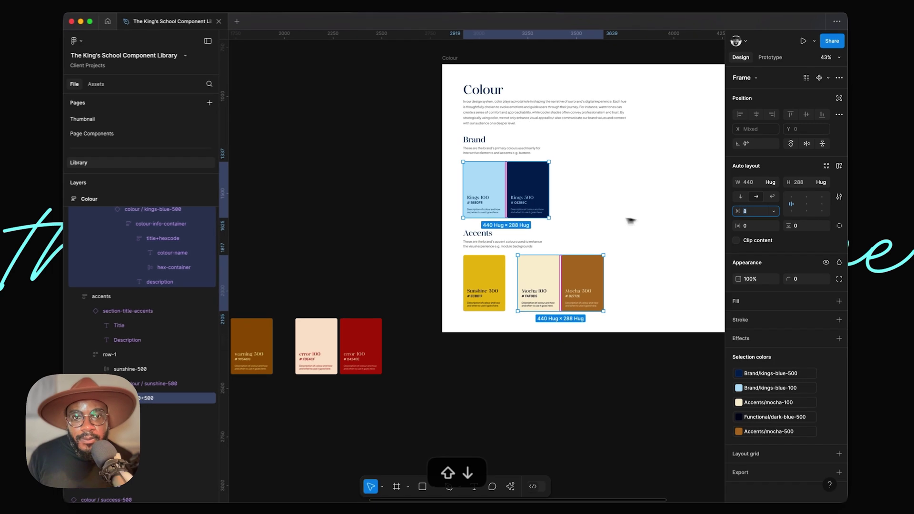
{"action": "scroll", "coordinate": [619, 224], "scroll_direction": "up", "scroll_amount": 3}
{"action": "left_click", "coordinate": [673, 411]}
{"action": "scroll", "coordinate": [673, 410], "scroll_direction": "up", "scroll_amount": 3}
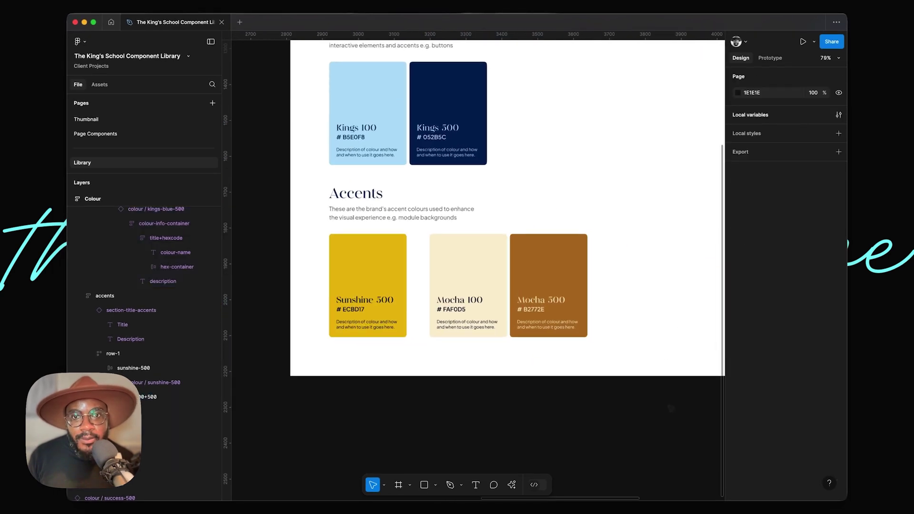
Step: Duplicate the whole accents section frame below the original on the Colour page
{"action": "scroll", "coordinate": [486, 363], "scroll_direction": "down", "scroll_amount": 3}
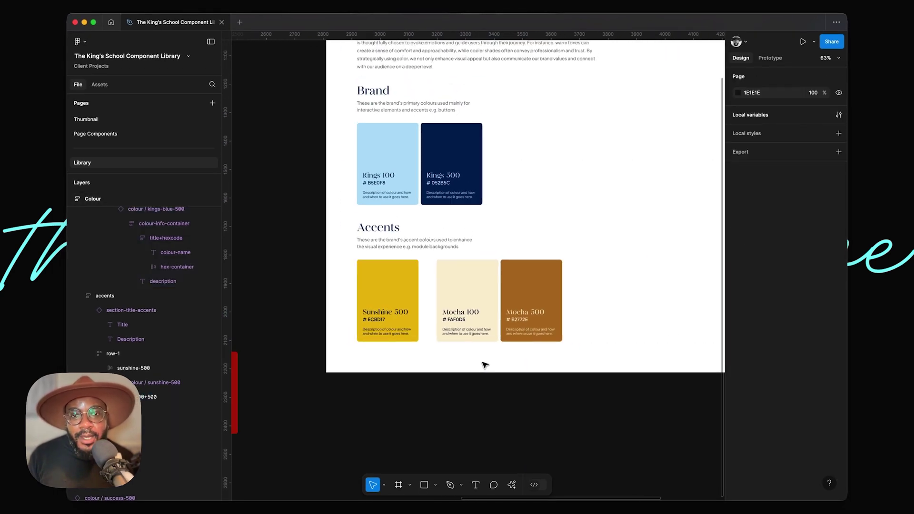
{"action": "scroll", "coordinate": [432, 307], "scroll_direction": "down", "scroll_amount": 2}
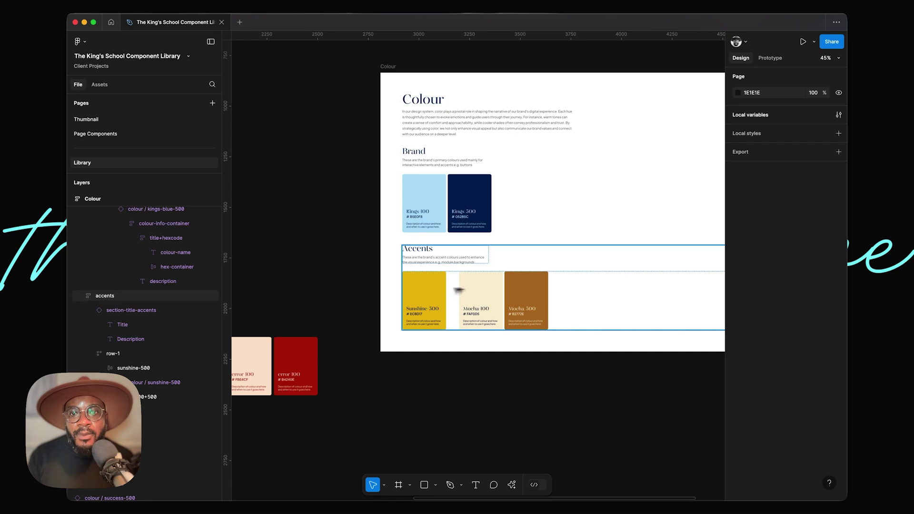
{"action": "left_click", "coordinate": [480, 276]}
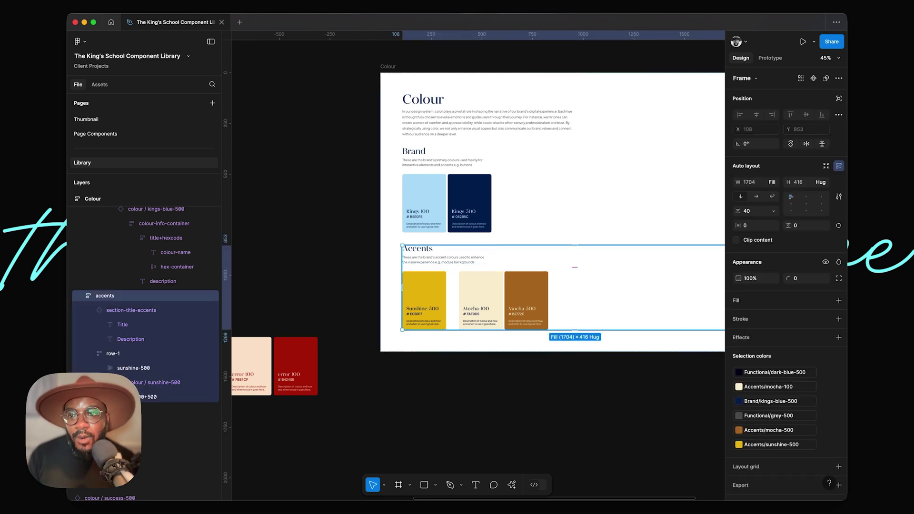
{"action": "scroll", "coordinate": [480, 275], "scroll_direction": "left", "scroll_amount": 10}
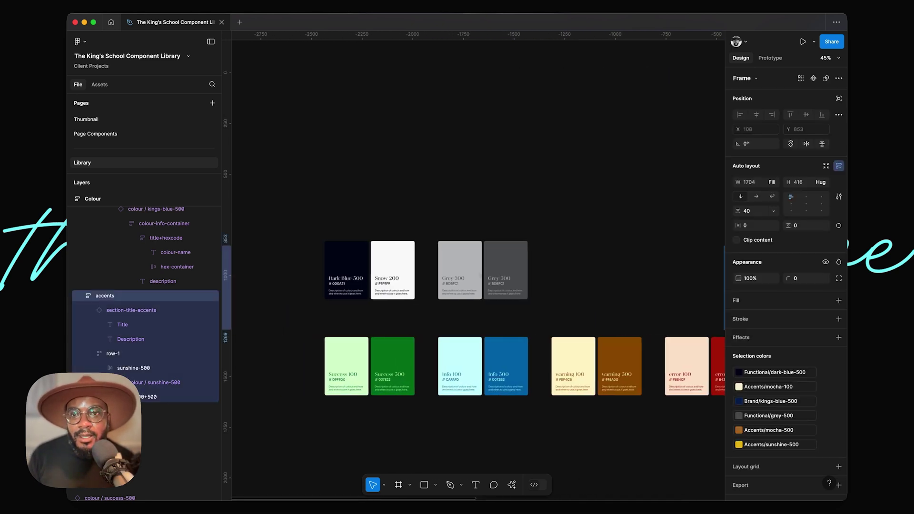
{"action": "scroll", "coordinate": [480, 275], "scroll_direction": "right", "scroll_amount": 8}
{"action": "scroll", "coordinate": [481, 277], "scroll_direction": "right", "scroll_amount": 3}
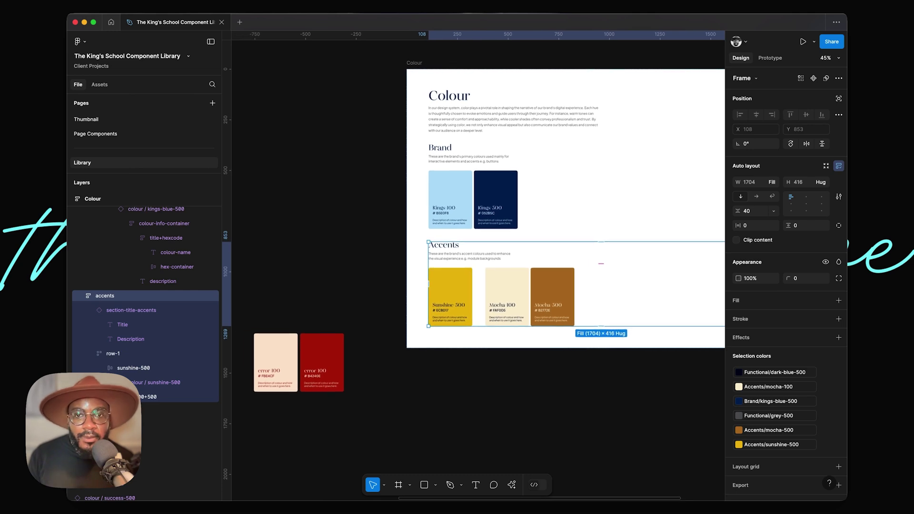
{"action": "key", "text": "super+d"}
{"action": "scroll", "coordinate": [452, 344], "scroll_direction": "up", "scroll_amount": 5}
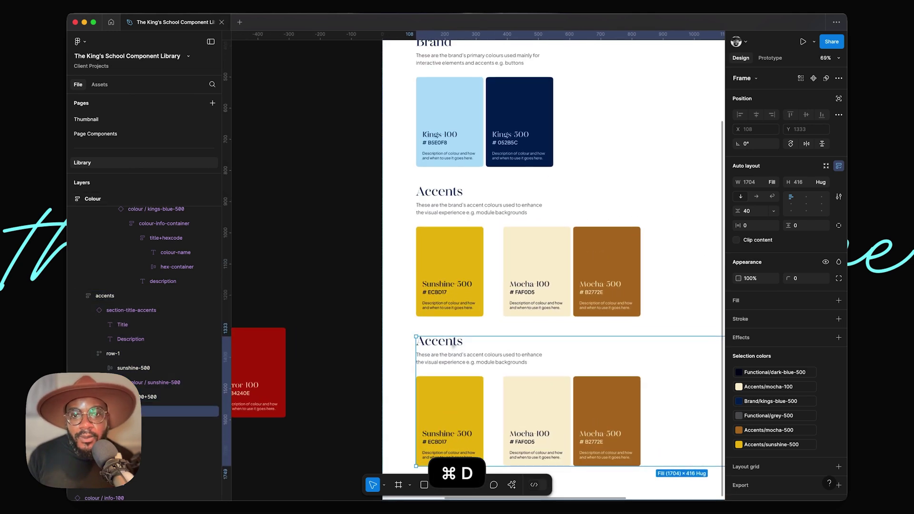
Step: Retitle the duplicated Accents section as Functional
{"action": "double_click", "coordinate": [453, 345]}
{"action": "type", "text": "Fucshia"}
{"action": "key", "text": "BackSpace"}
{"action": "key", "text": "BackSpace"}
{"action": "key", "text": "BackSpace"}
{"action": "key", "text": "BackSpace"}
{"action": "key", "text": "BackSpace"}
{"action": "type", "text": "nctiona;"}
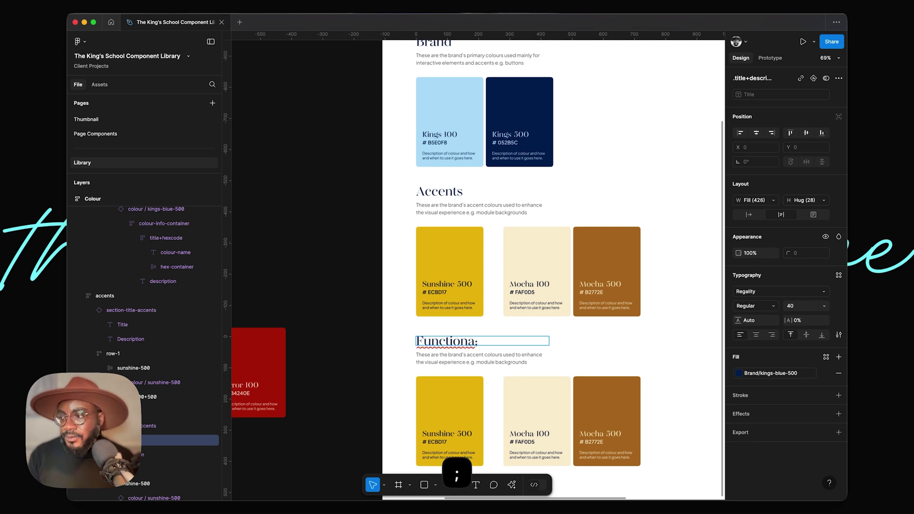
{"action": "key", "text": "BackSpace"}
{"action": "type", "text": "l"}
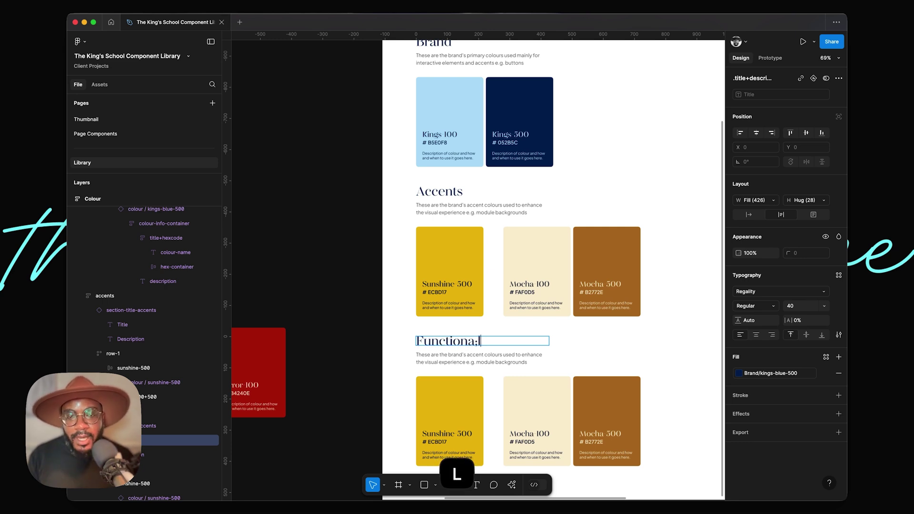
Step: Extend the Brand section's title to read Brand Colours
{"action": "scroll", "coordinate": [526, 138], "scroll_direction": "up", "scroll_amount": 3}
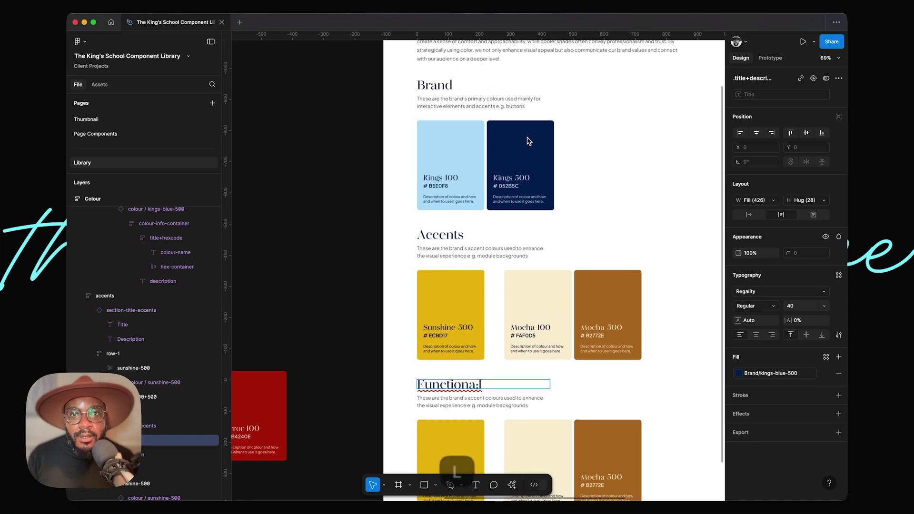
{"action": "double_click", "coordinate": [461, 87]}
{"action": "type", "text": "Colo"}
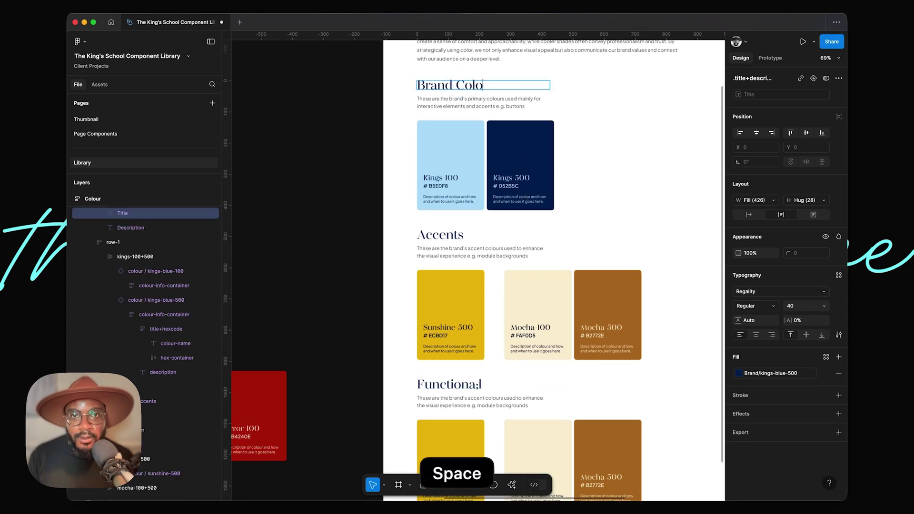
Step: Change the Accents section's title to Accent Colours
{"action": "double_click", "coordinate": [441, 234]}
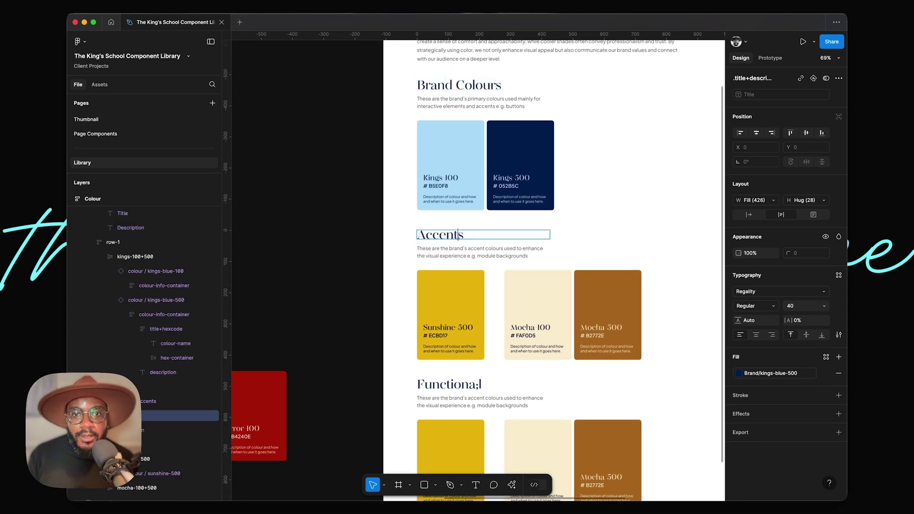
{"action": "key", "text": "Right"}
{"action": "key", "text": "BackSpace"}
{"action": "type", "text": "C"}
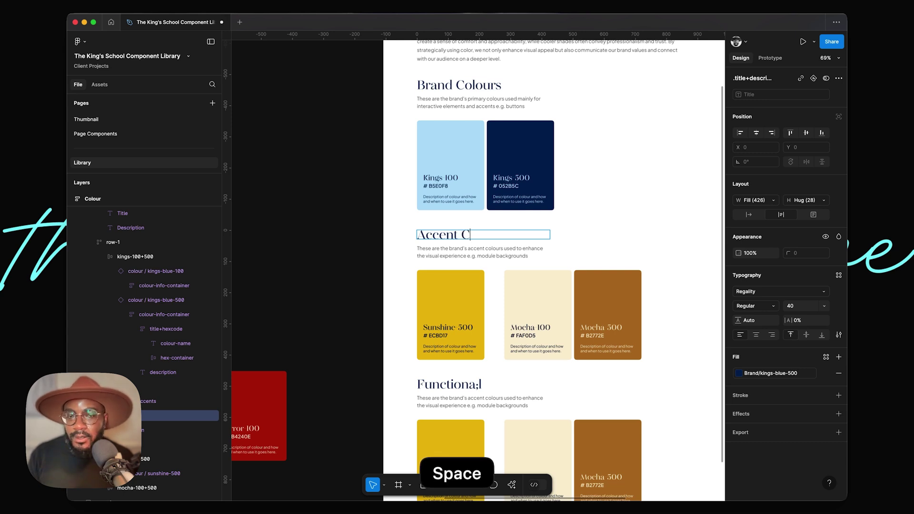
{"action": "type", "text": "olours"}
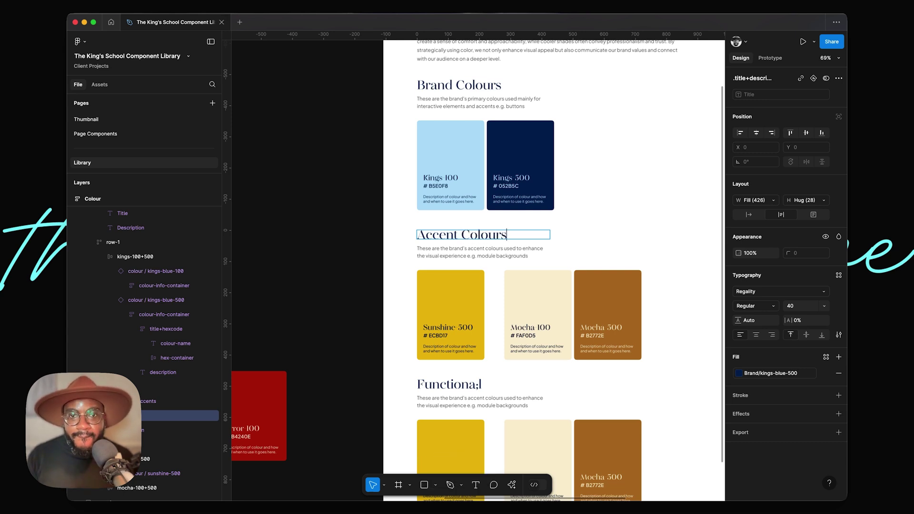
Step: Correct the typo in the third section's title and extend it to read Functional Colours
{"action": "double_click", "coordinate": [486, 385]}
{"action": "key", "text": "Right"}
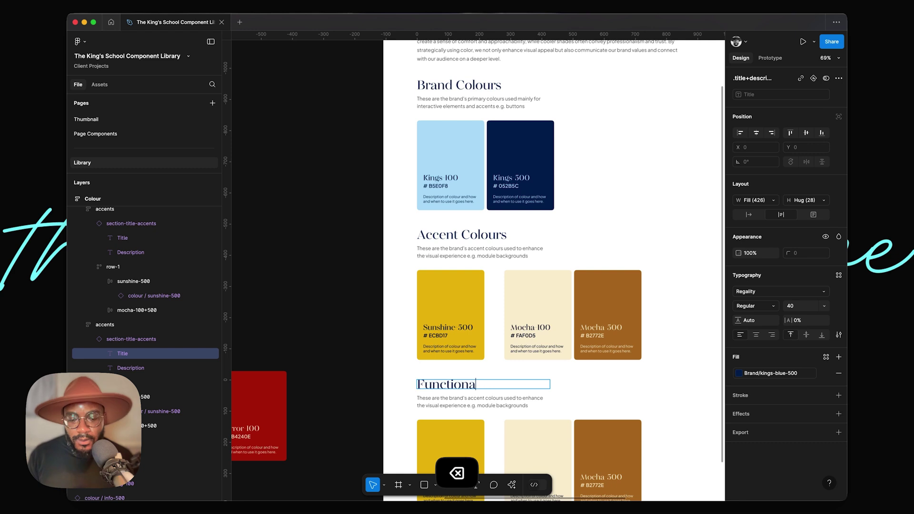
{"action": "type", "text": "Colou"}
{"action": "key", "text": "BackSpace"}
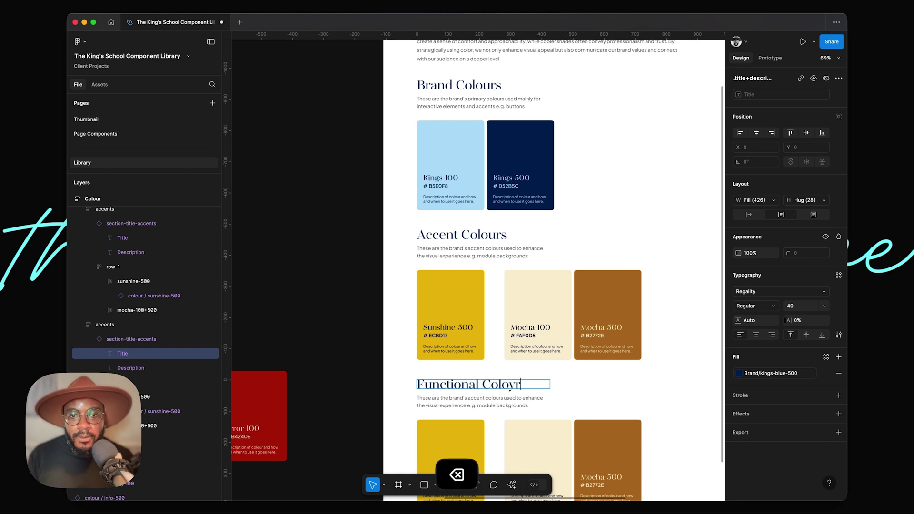
{"action": "type", "text": "rs"}
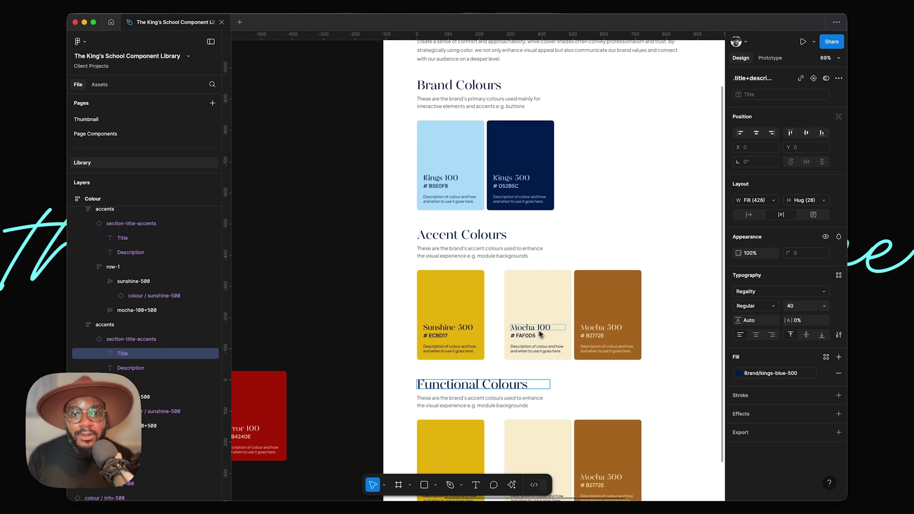
{"action": "key", "text": "Escape"}
Step: Rewrite the Functional Colours description as "These functional colours play a vital role in crafting major components that will be used in this system and beyond e.g."
{"action": "scroll", "coordinate": [531, 343], "scroll_direction": "down", "scroll_amount": 2}
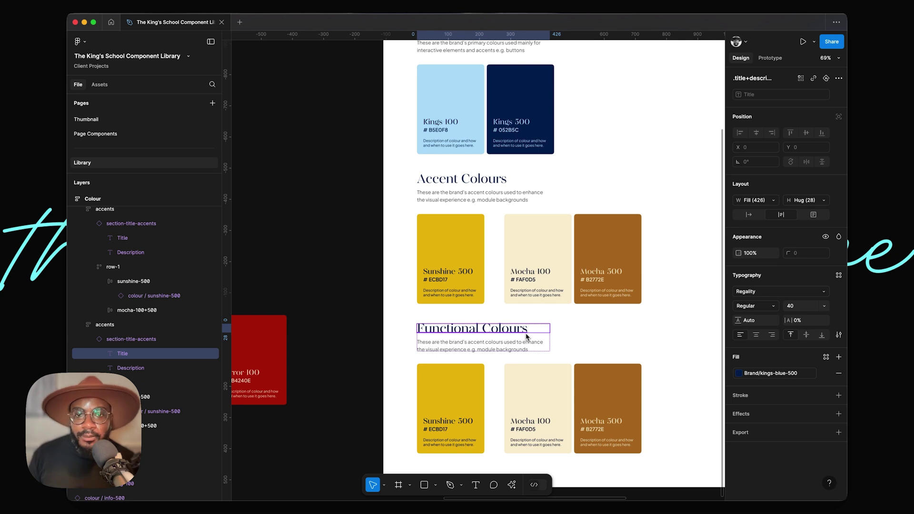
{"action": "scroll", "coordinate": [526, 336], "scroll_direction": "down", "scroll_amount": 1}
{"action": "key", "text": "Escape"}
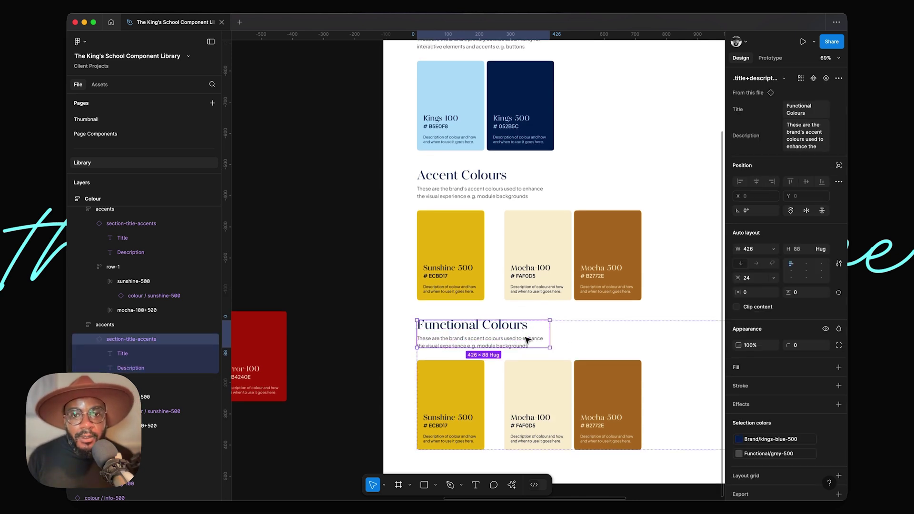
{"action": "scroll", "coordinate": [528, 339], "scroll_direction": "up", "scroll_amount": 1}
{"action": "left_click", "coordinate": [806, 133]}
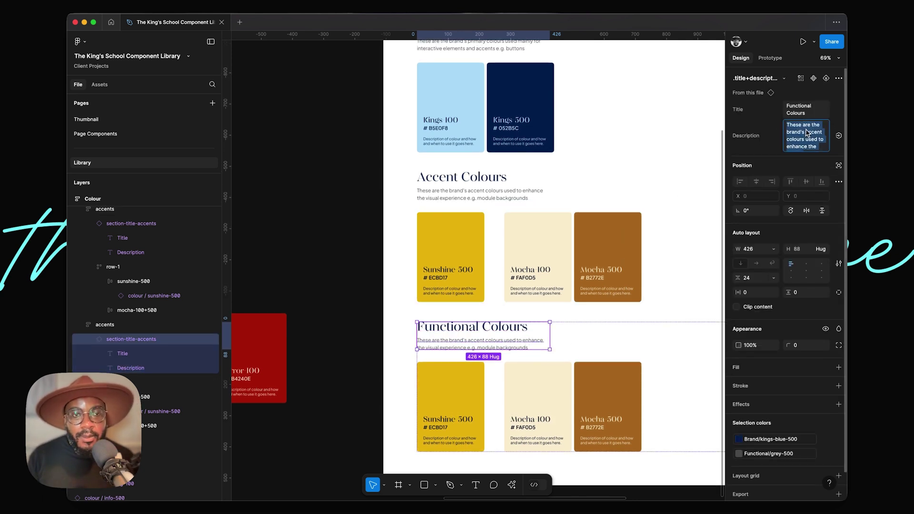
{"action": "type", "text": "Thes"}
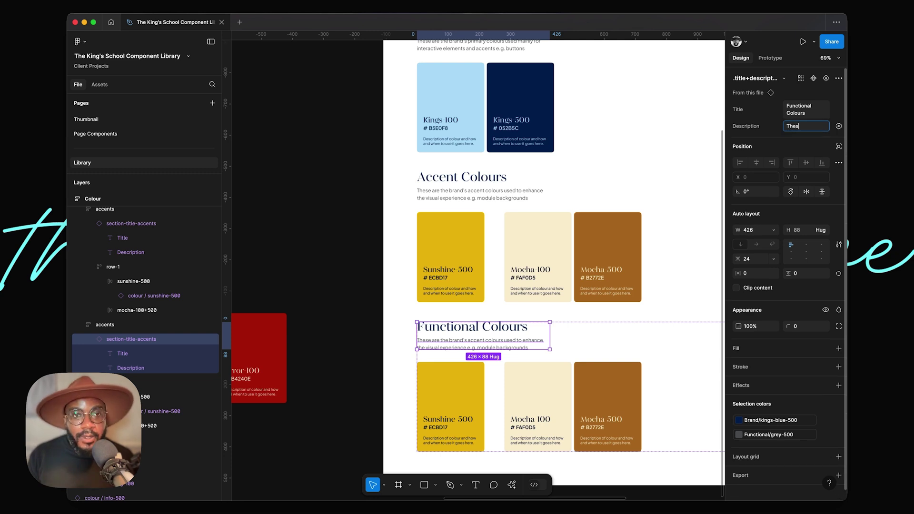
{"action": "type", "text": "e functional"}
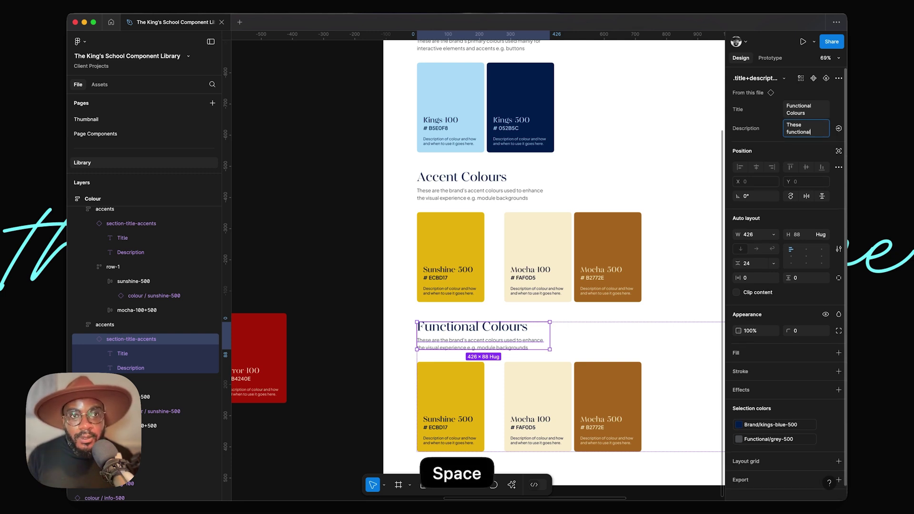
{"action": "type", "text": " colours "}
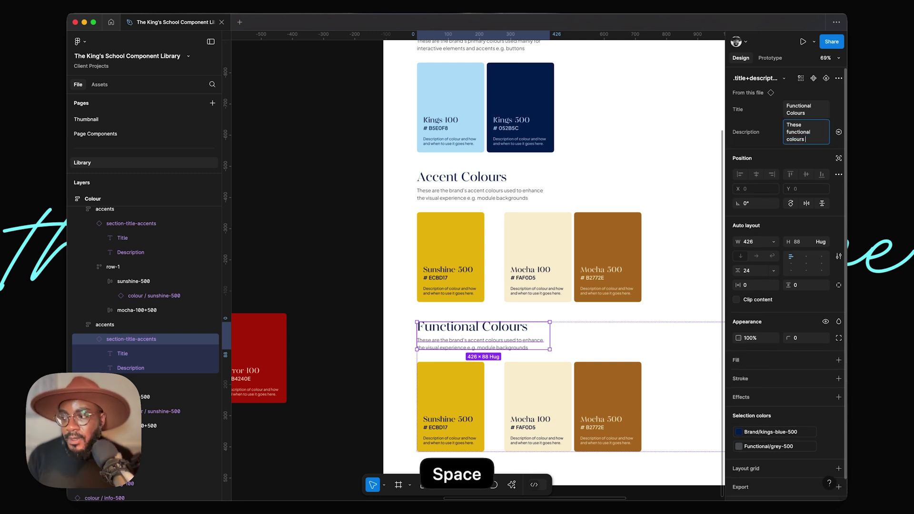
{"action": "type", "text": "play a vital"}
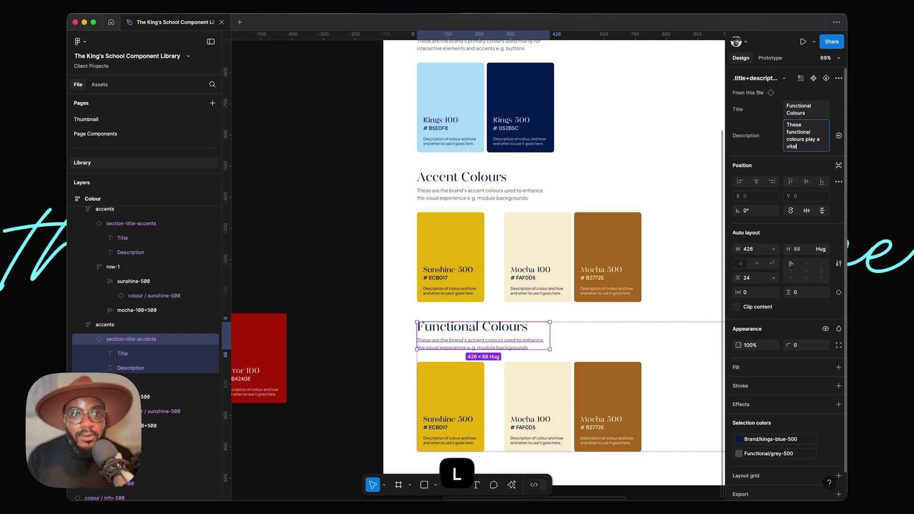
{"action": "type", "text": " role"}
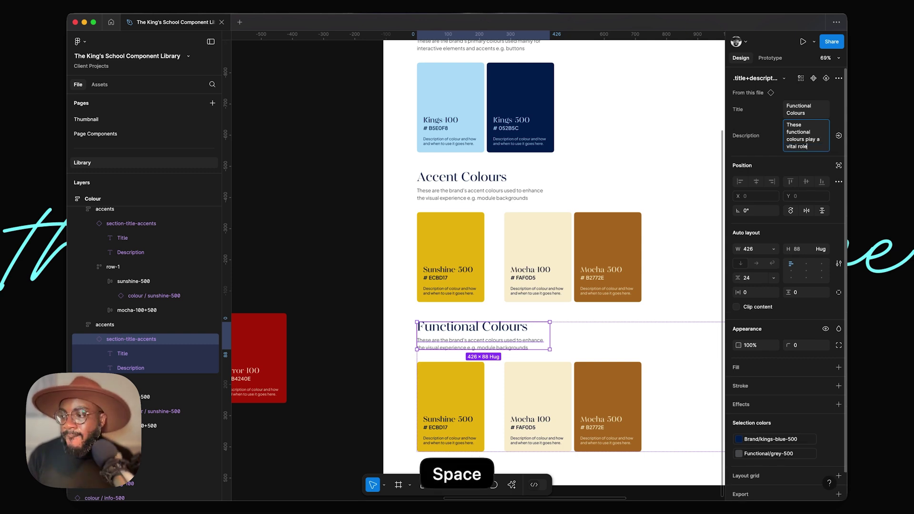
{"action": "type", "text": " in craftin"}
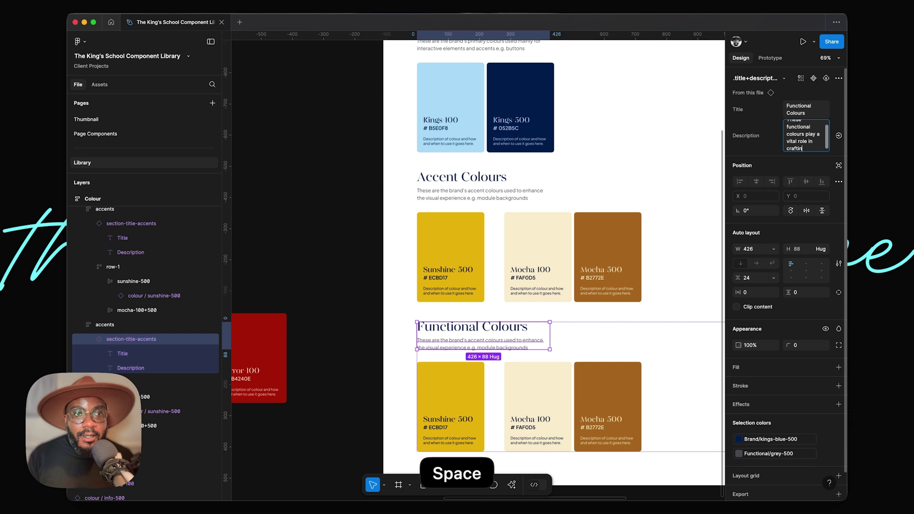
{"action": "type", "text": "g major componets"}
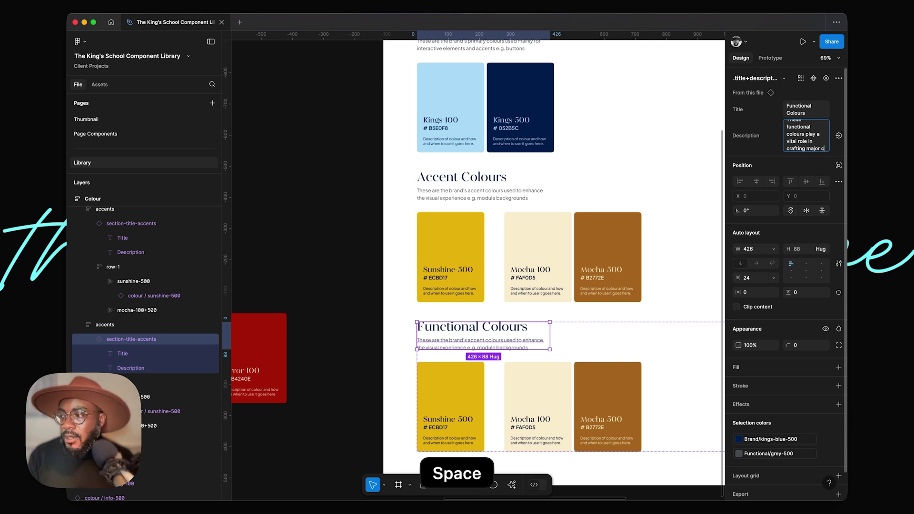
{"action": "key", "text": "BackSpace"}
{"action": "key", "text": "BackSpace"}
{"action": "type", "text": "nts that wi"}
{"action": "type", "text": "ll b"}
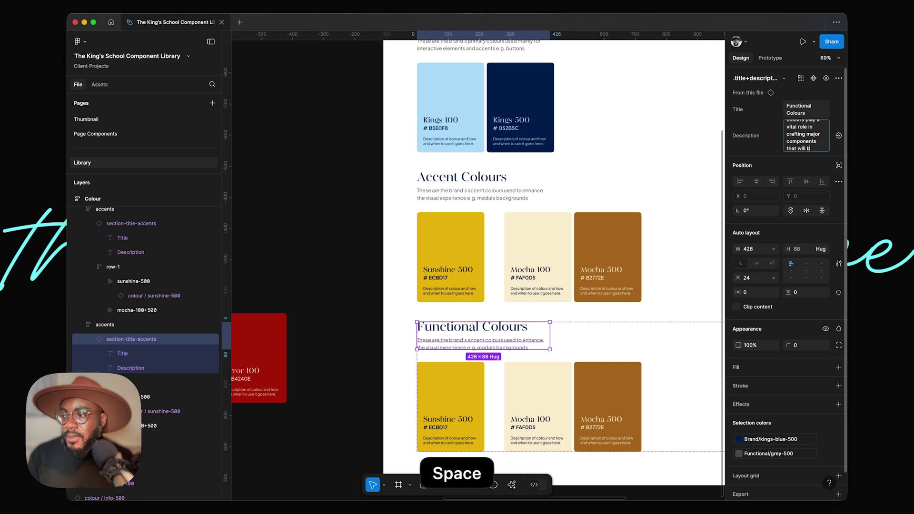
{"action": "type", "text": "e used in th"}
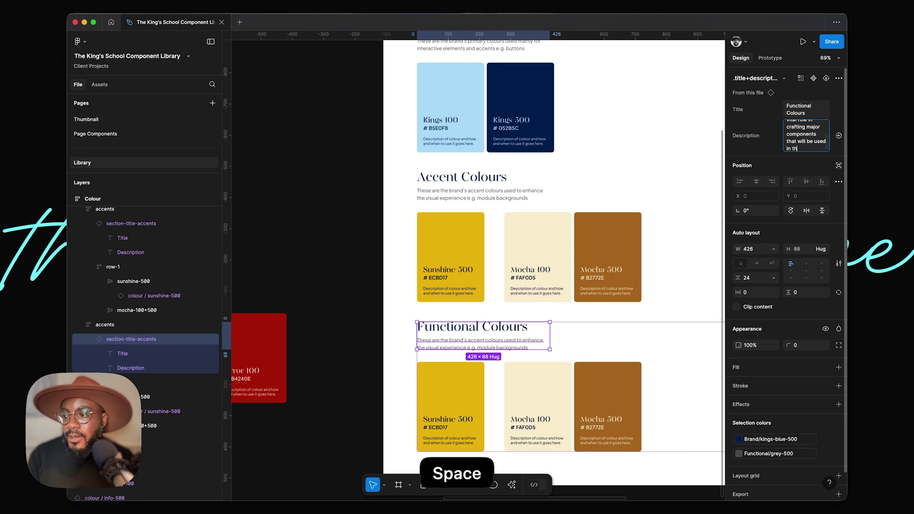
{"action": "type", "text": "is"}
{"action": "key", "text": "BackSpace"}
{"action": "type", "text": "system and beyond e.g."}
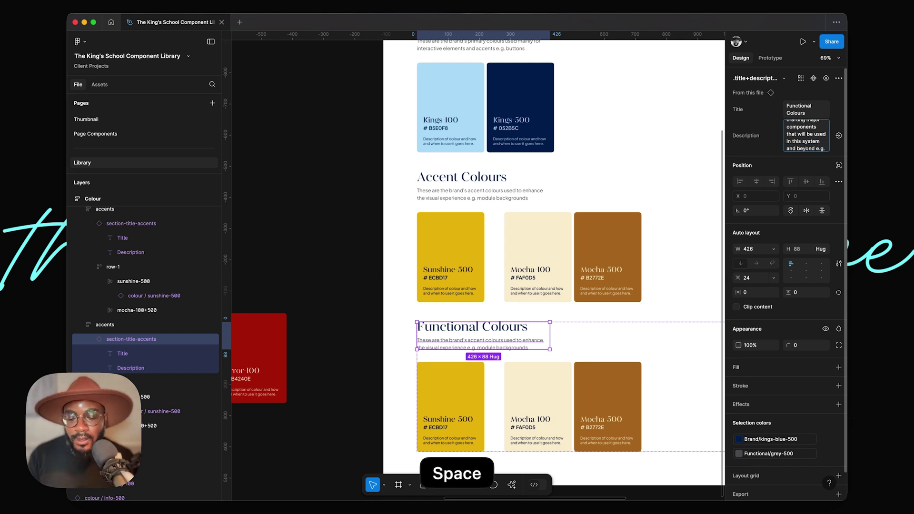
Step: Complete the Functional Colours description with "typography and text fields", removing the stray slash at its end
{"action": "type", "text": " typog"}
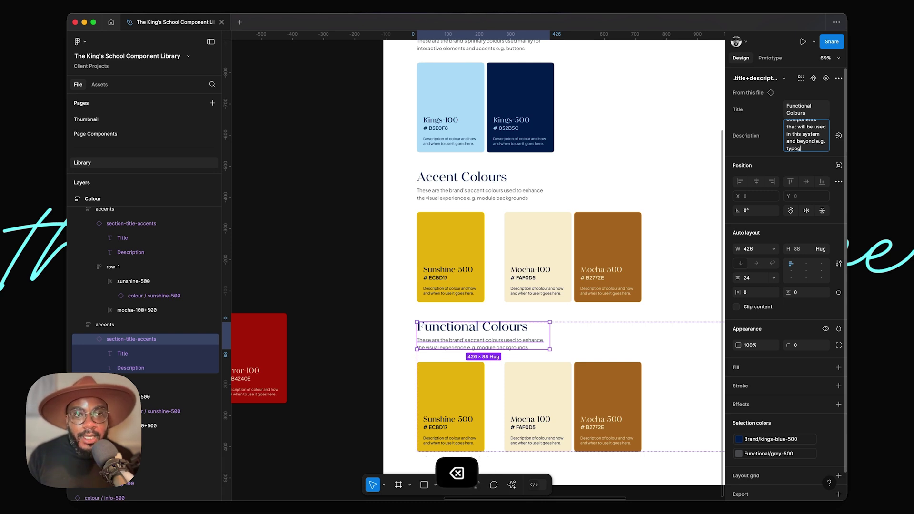
{"action": "type", "text": "graphy,"}
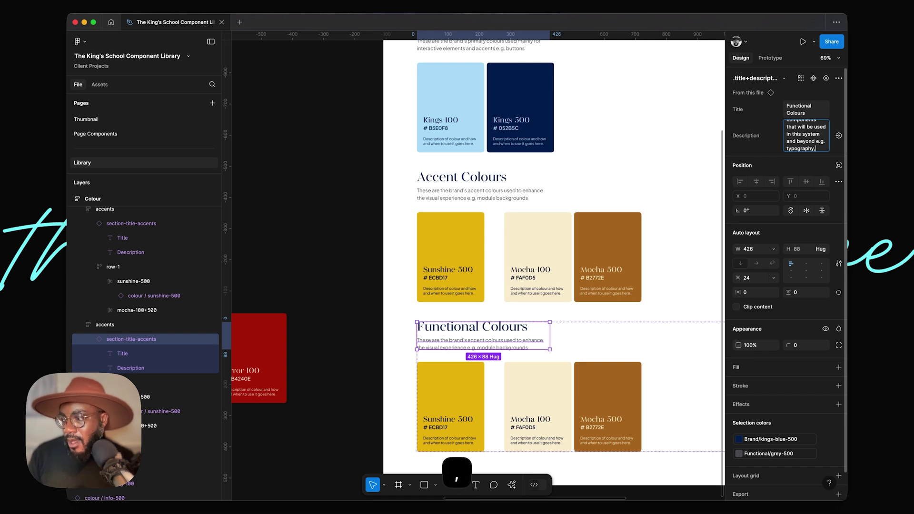
{"action": "key", "text": "BackSpace"}
{"action": "type", "text": "and text0fl"}
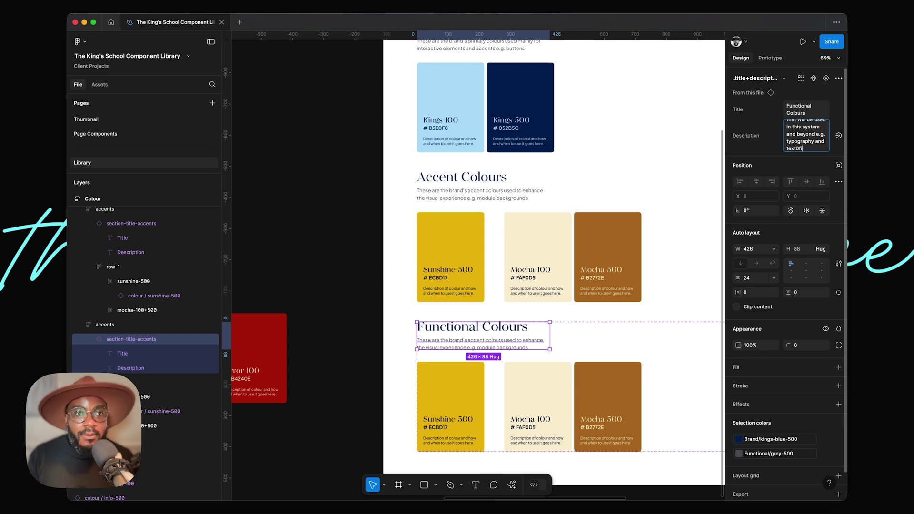
{"action": "key", "text": "Left"}
{"action": "key", "text": "BackSpace"}
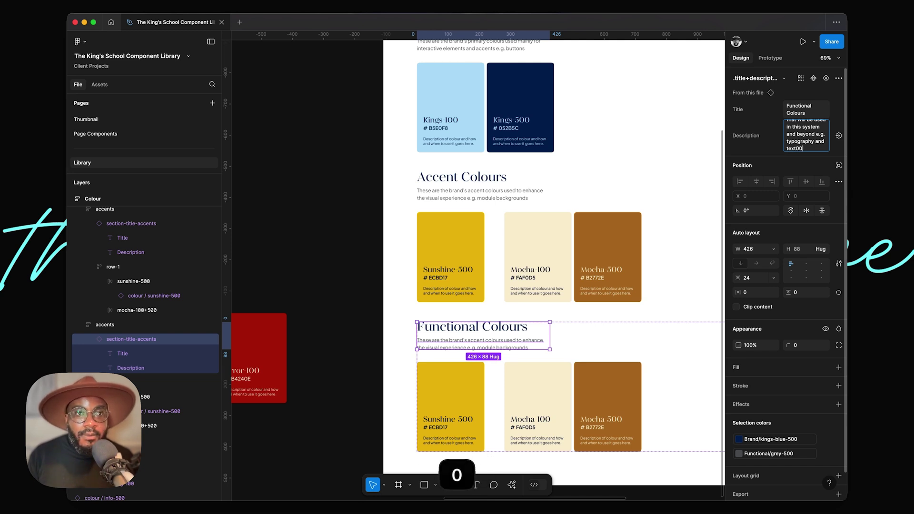
{"action": "key", "text": "BackSpace"}
{"action": "type", "text": "ields/"}
{"action": "key", "text": "Return"}
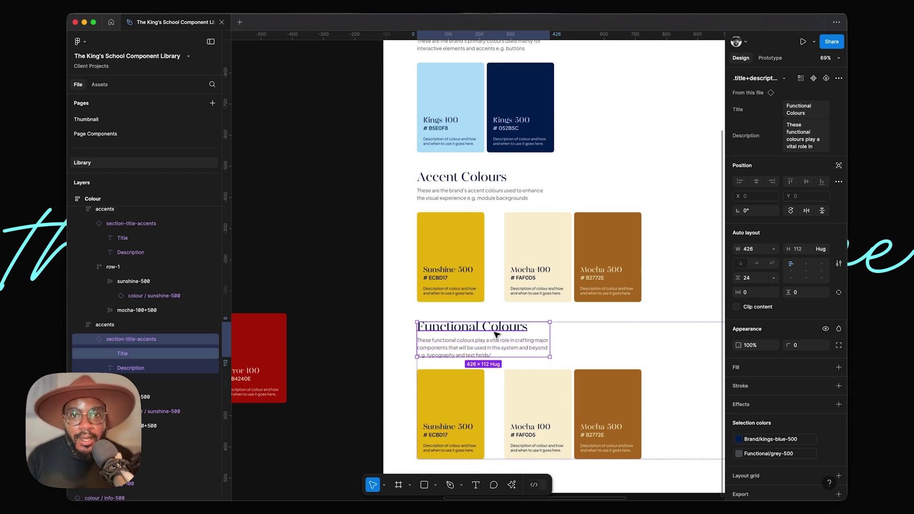
{"action": "double_click", "coordinate": [493, 352]}
{"action": "left_click", "coordinate": [492, 353]}
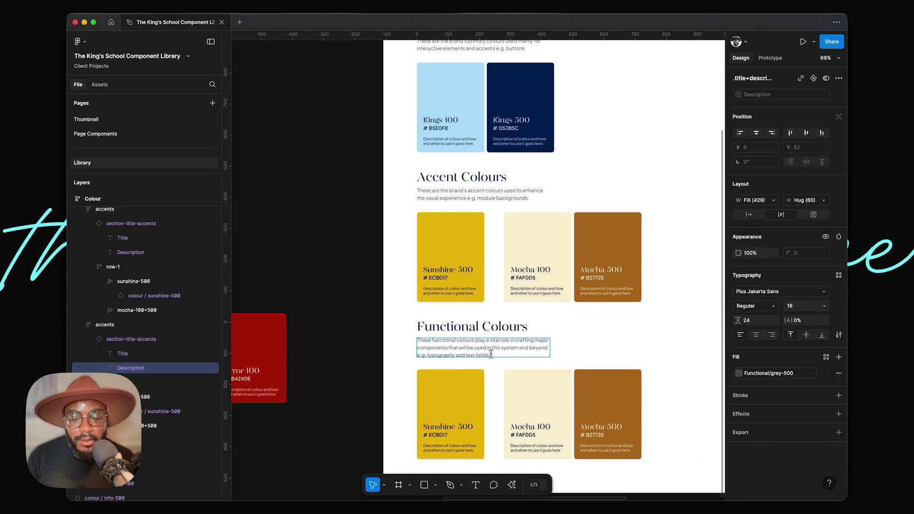
{"action": "key", "text": "Escape"}
Step: Move the loose row of Dark Blue 500, Snow 200 and two Grey cards closer to the Colour page frame
{"action": "scroll", "coordinate": [428, 266], "scroll_direction": "down", "scroll_amount": 5}
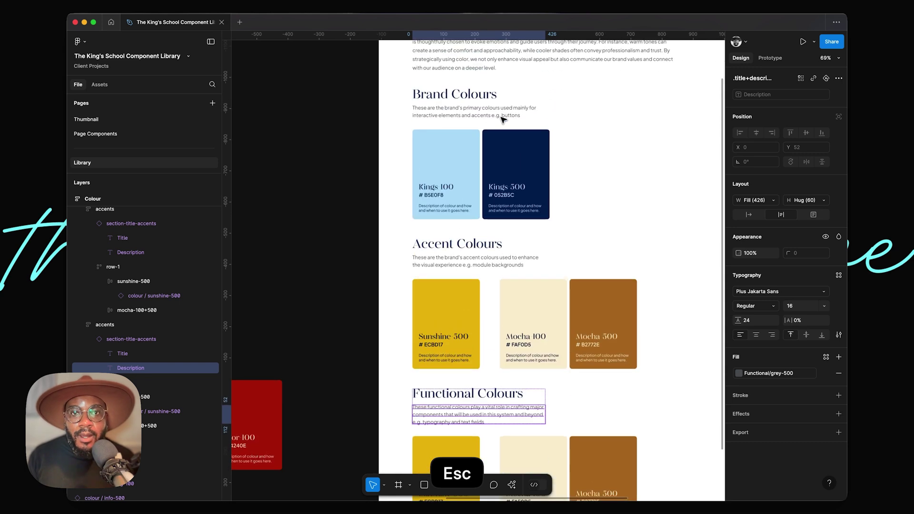
{"action": "left_click", "coordinate": [363, 193]}
{"action": "scroll", "coordinate": [373, 192], "scroll_direction": "down", "scroll_amount": 4}
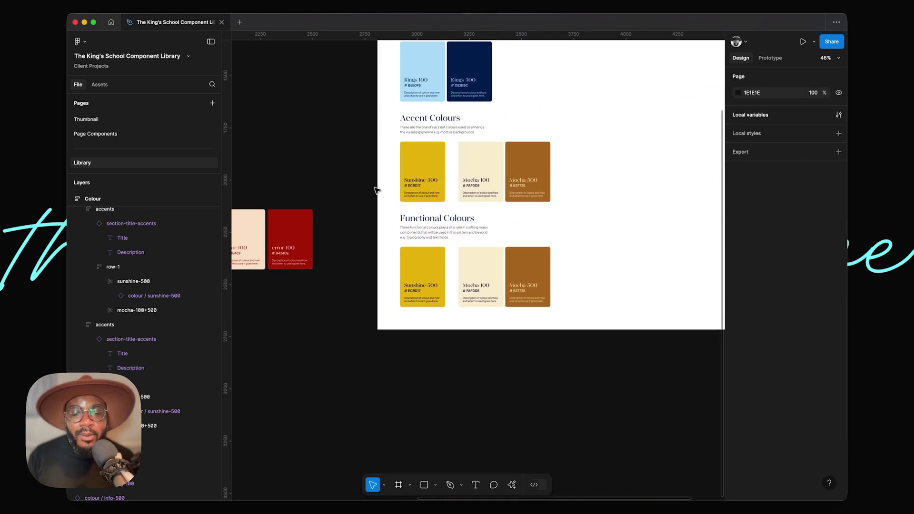
{"action": "scroll", "coordinate": [383, 210], "scroll_direction": "left", "scroll_amount": 6}
{"action": "scroll", "coordinate": [402, 222], "scroll_direction": "left", "scroll_amount": 6}
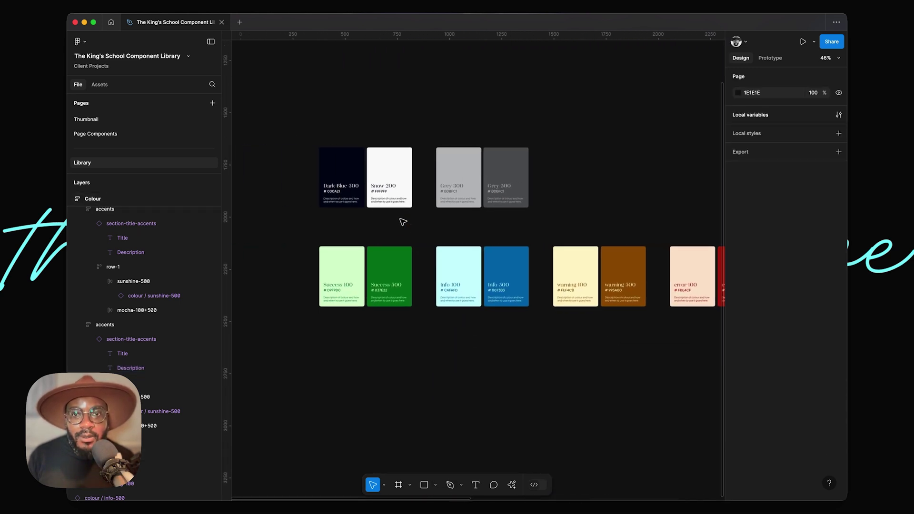
{"action": "left_click_drag", "start_coordinate": [314, 111], "coordinate": [672, 175]}
{"action": "scroll", "coordinate": [547, 180], "scroll_direction": "right", "scroll_amount": 5}
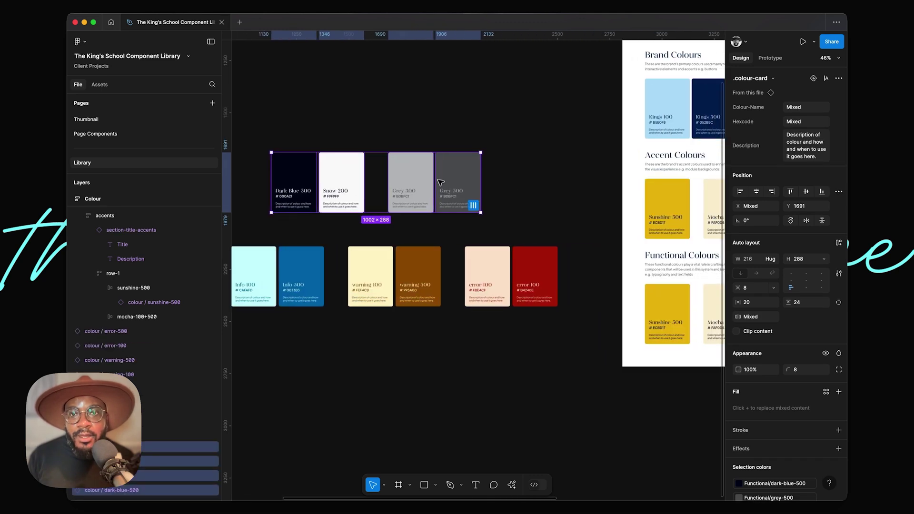
{"action": "left_click_drag", "start_coordinate": [441, 185], "coordinate": [535, 194]}
{"action": "scroll", "coordinate": [535, 190], "scroll_direction": "right", "scroll_amount": 5}
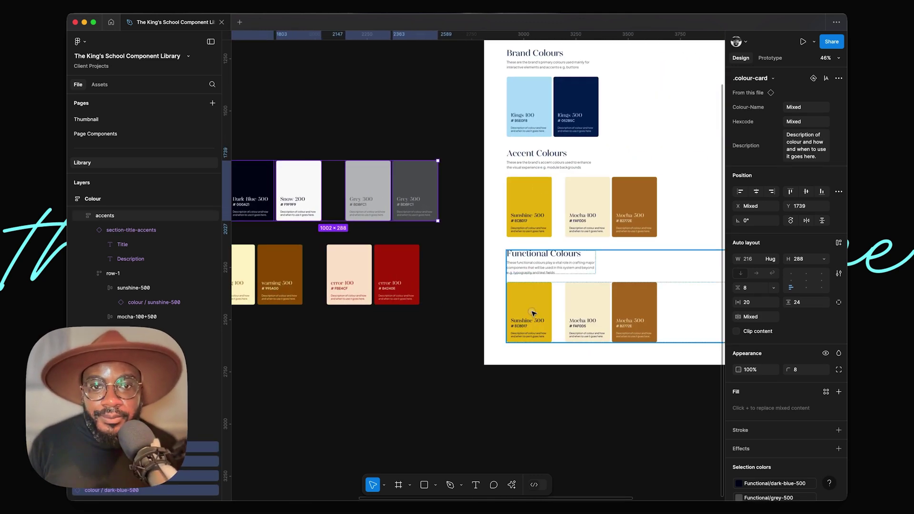
Step: Rename the Functional Colours title instance's layer as section-title-functional
{"action": "left_click", "coordinate": [534, 314]}
{"action": "left_click", "coordinate": [534, 270]}
{"action": "key", "text": "super+r"}
{"action": "key", "text": "Right"}
{"action": "key", "text": "BackSpace"}
{"action": "key", "text": "BackSpace"}
{"action": "key", "text": "BackSpace"}
{"action": "key", "text": "BackSpace"}
{"action": "key", "text": "BackSpace"}
{"action": "key", "text": "BackSpace"}
{"action": "key", "text": "BackSpace"}
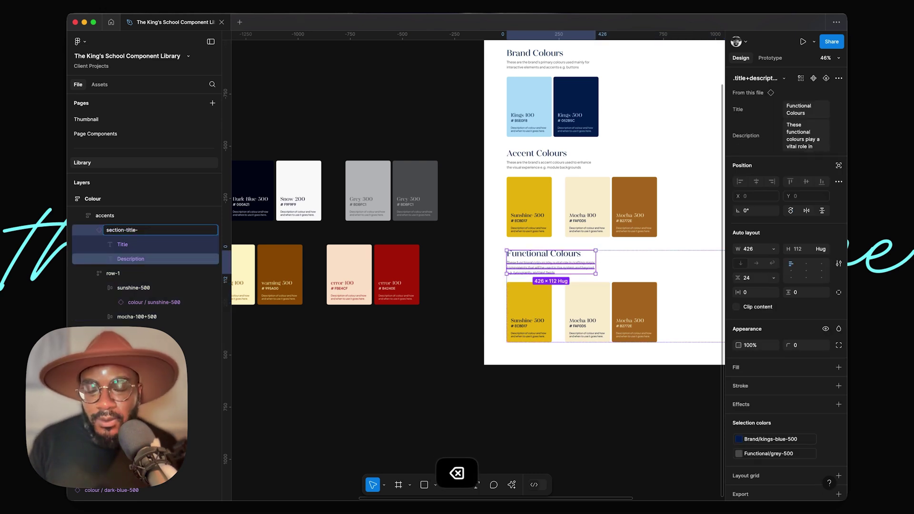
{"action": "type", "text": "functu"}
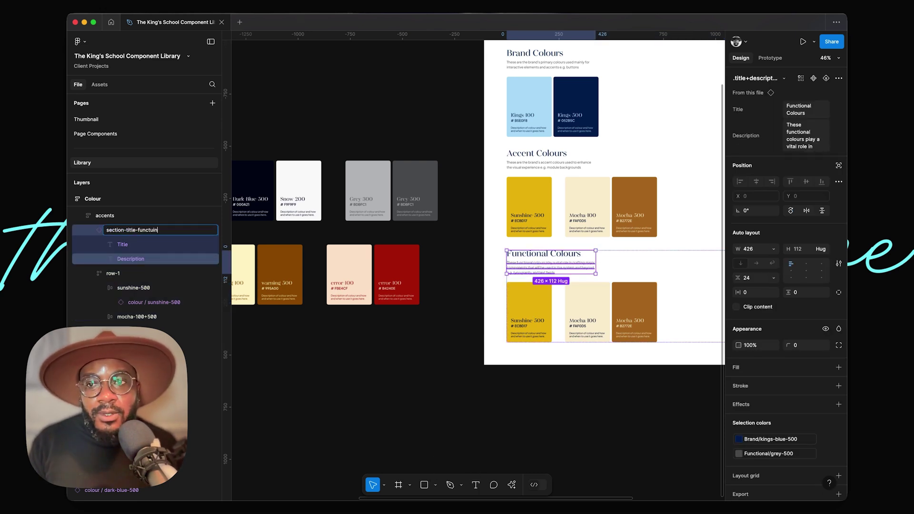
{"action": "type", "text": "in"}
{"action": "key", "text": "BackSpace"}
{"action": "key", "text": "BackSpace"}
{"action": "key", "text": "BackSpace"}
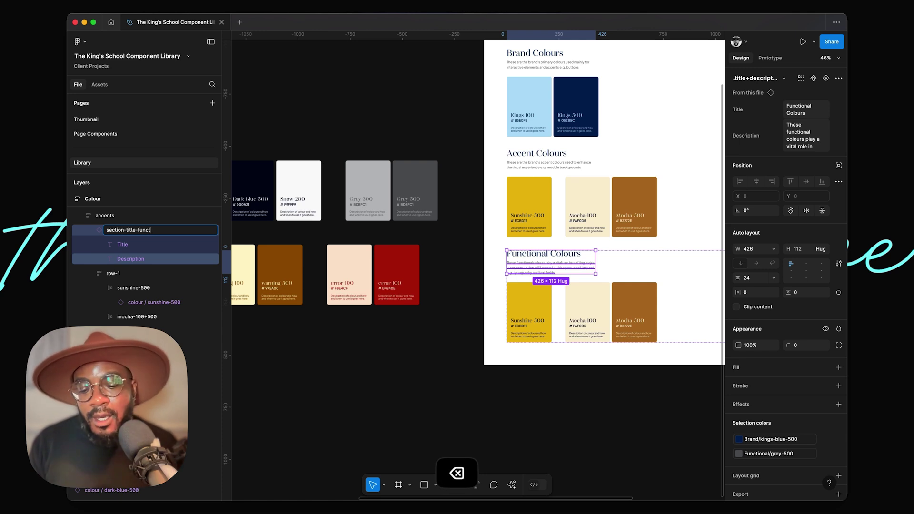
{"action": "type", "text": "ional"}
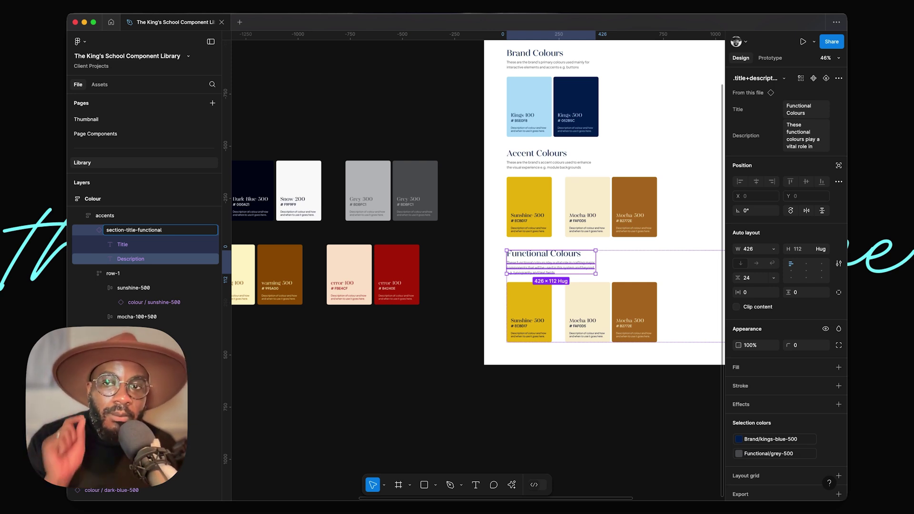
{"action": "key", "text": "Return"}
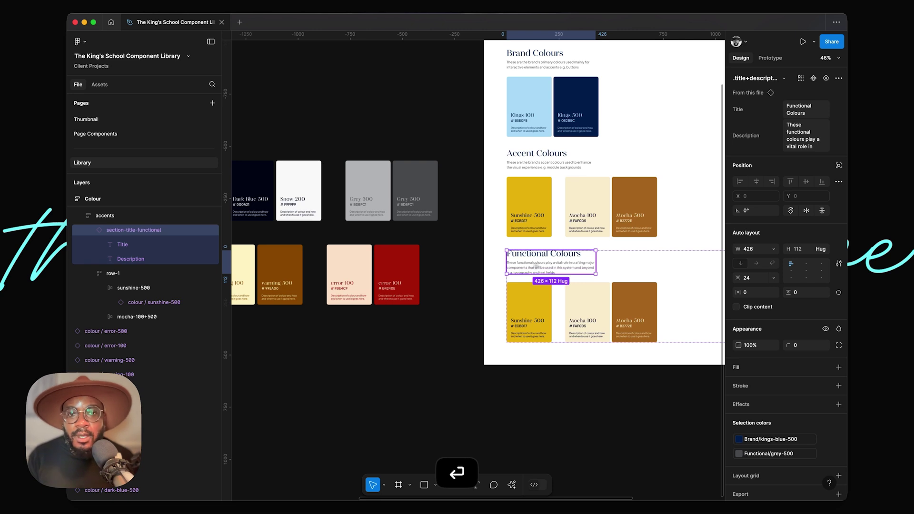
Step: Rename the sunshine-500 frame in the Functional Colours row as dark-blue-500+snow-200
{"action": "left_click", "coordinate": [548, 297]}
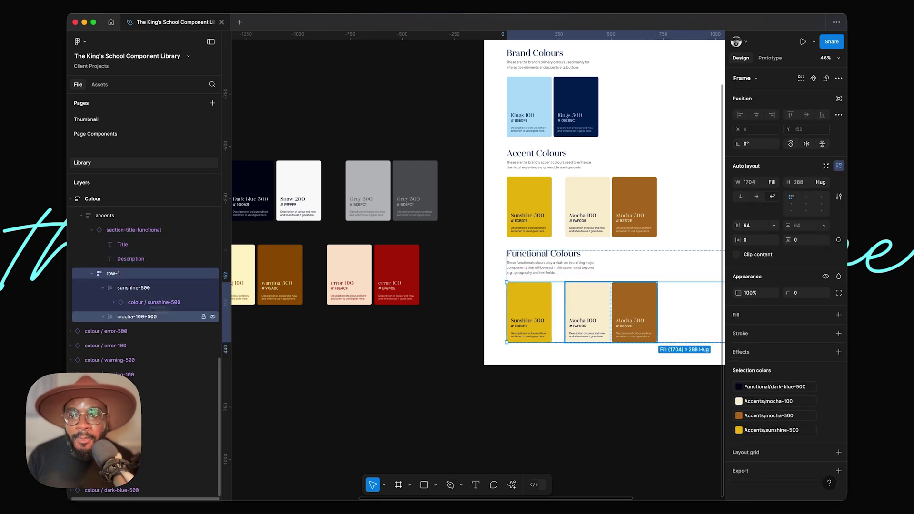
{"action": "left_click", "coordinate": [531, 307]}
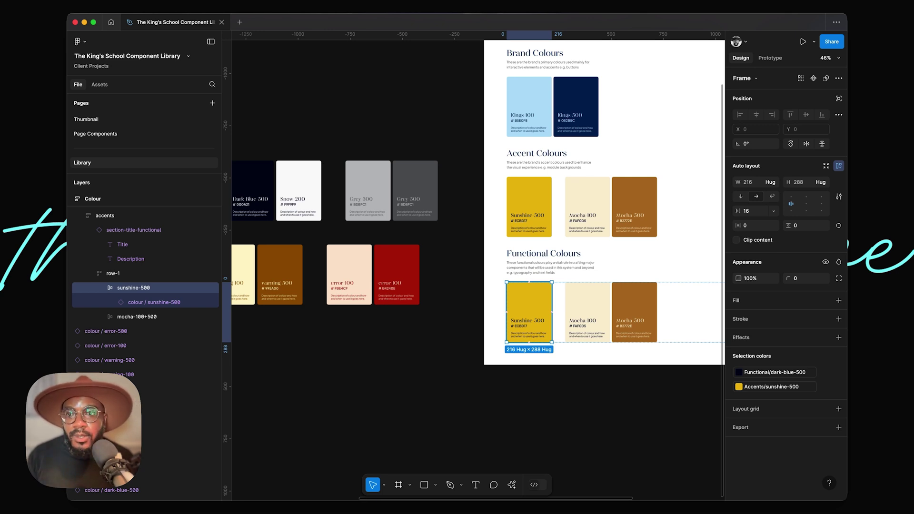
{"action": "key", "text": "super+r"}
{"action": "type", "text": "dark-0"}
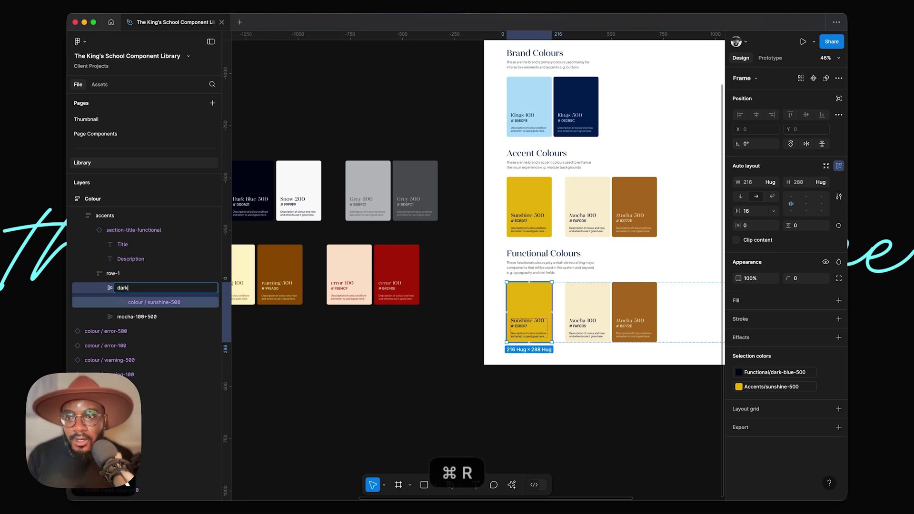
{"action": "key", "text": "BackSpace"}
{"action": "key", "text": "BackSpace"}
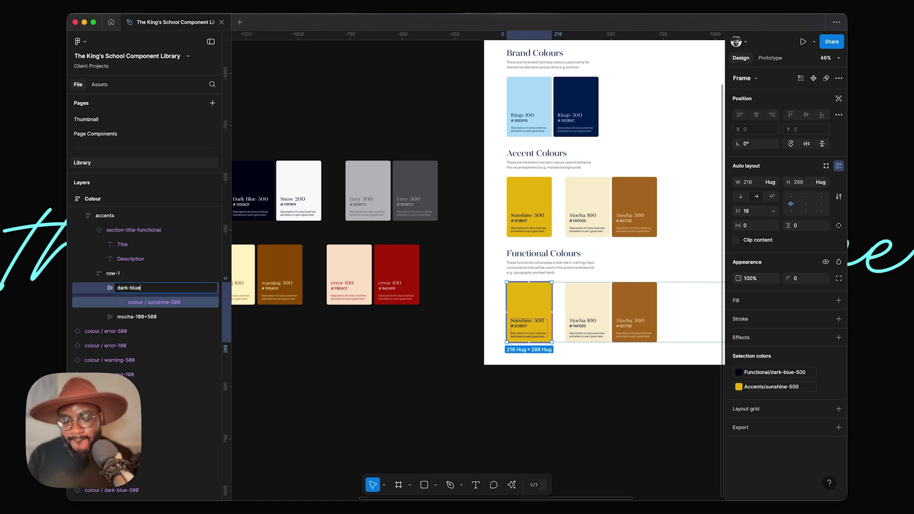
{"action": "type", "text": "-500"}
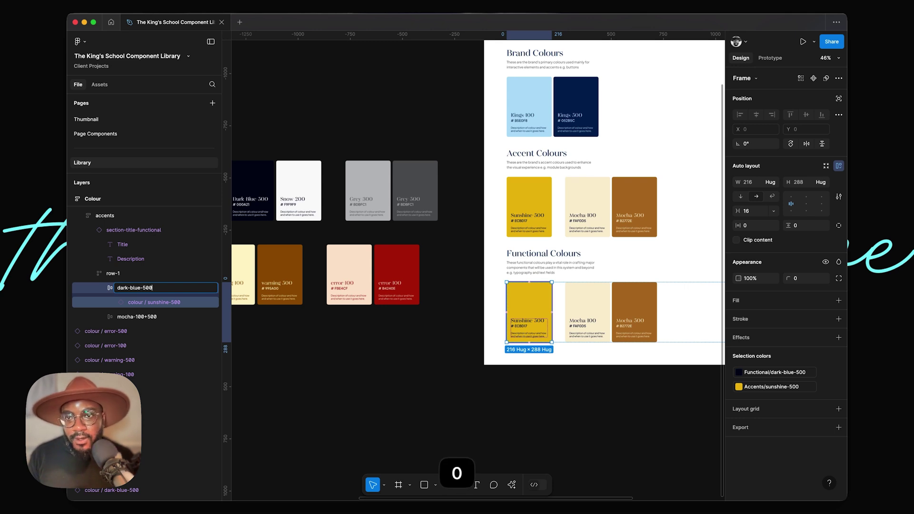
{"action": "type", "text": "+snow-200"}
{"action": "key", "text": "Return"}
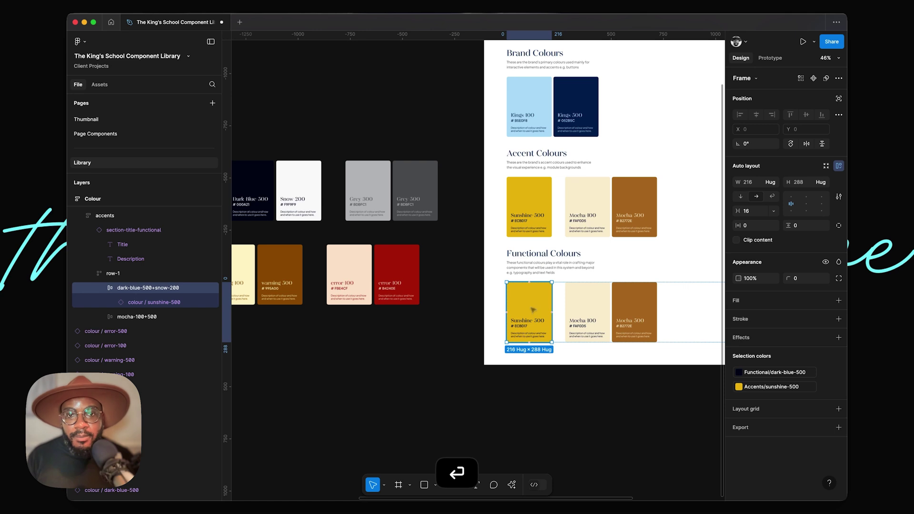
Step: Replace the Sunshine 500 card in the Functional Colours row with the loose Dark Blue 500 card
{"action": "left_click", "coordinate": [245, 180]}
{"action": "scroll", "coordinate": [247, 177], "scroll_direction": "left", "scroll_amount": 1}
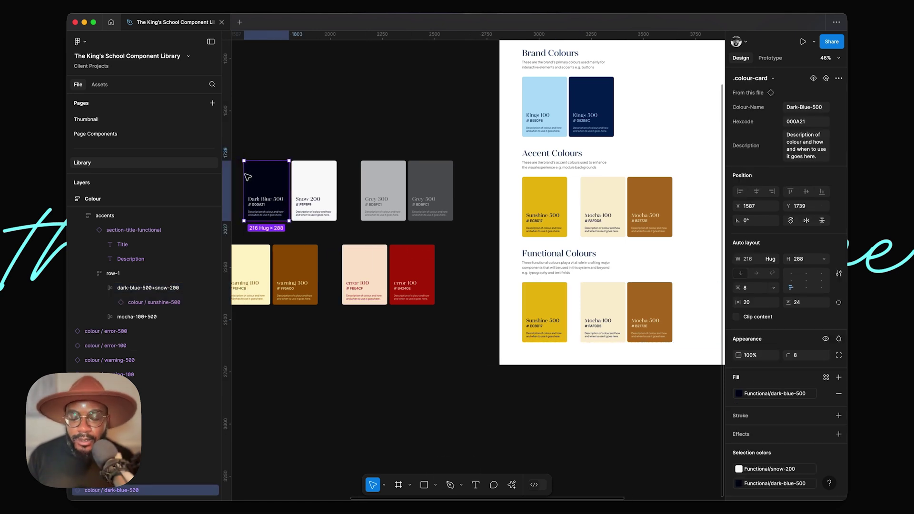
{"action": "key", "text": "super+x"}
{"action": "right_click", "coordinate": [544, 307]}
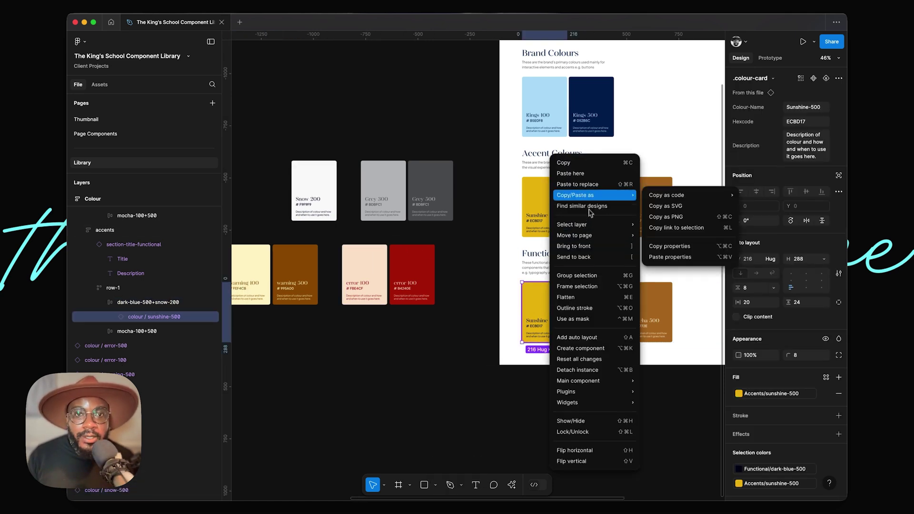
{"action": "left_click", "coordinate": [589, 185]}
Step: Duplicate the Dark Blue 500 card in the Functional Colours row and replace the copy with the loose Snow 200 card
{"action": "key", "text": "super+d"}
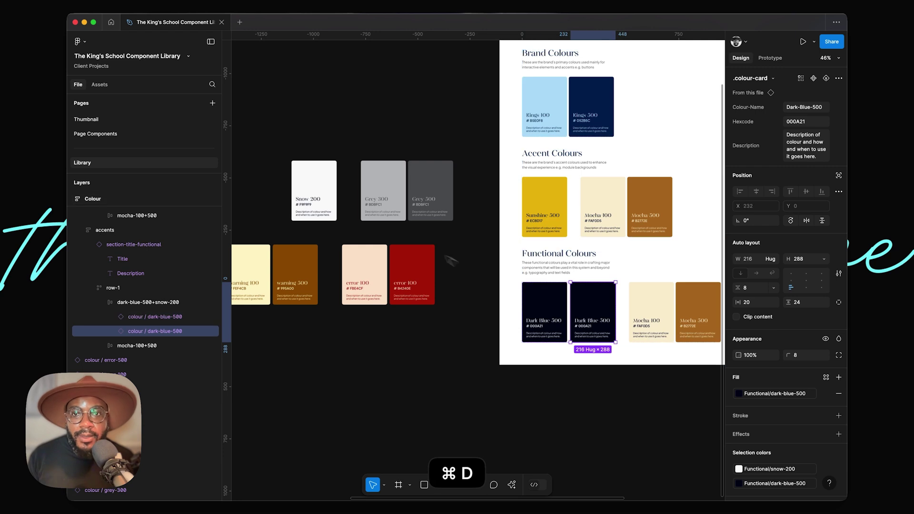
{"action": "left_click", "coordinate": [323, 190]}
{"action": "scroll", "coordinate": [323, 190], "scroll_direction": "left", "scroll_amount": 1}
{"action": "key", "text": "super+x"}
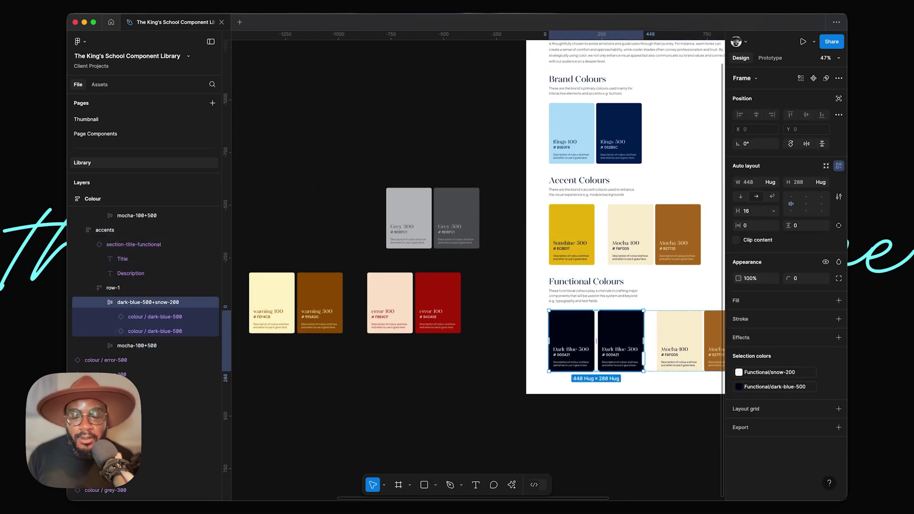
{"action": "left_click", "coordinate": [620, 341]}
{"action": "key", "text": "super+shift+r"}
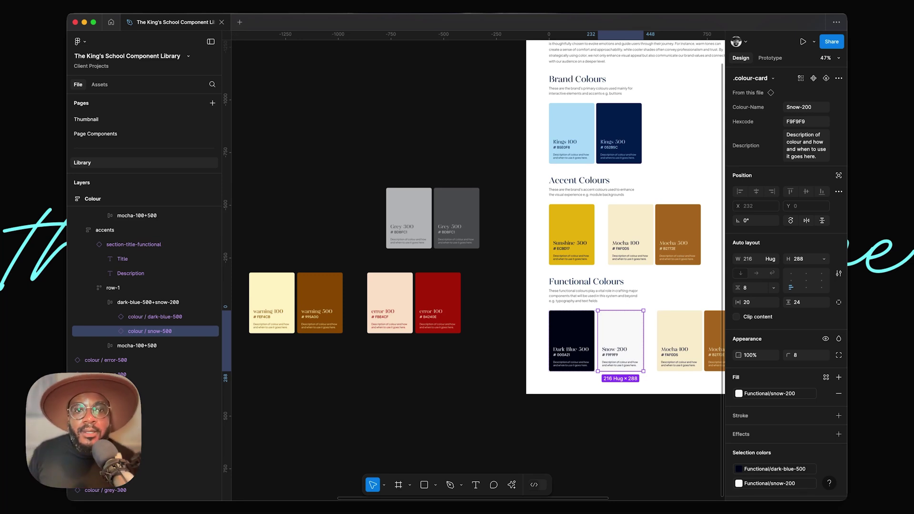
Step: Rename the mocha-100+500 frame in the Functional Colours row as grey-300+500
{"action": "scroll", "coordinate": [461, 295], "scroll_direction": "down", "scroll_amount": 3}
{"action": "scroll", "coordinate": [461, 296], "scroll_direction": "right", "scroll_amount": 4}
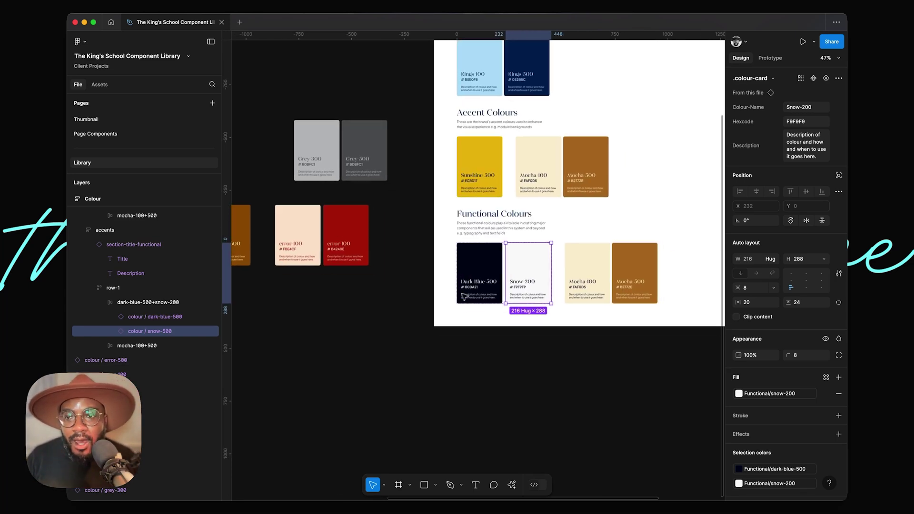
{"action": "left_click", "coordinate": [483, 280]}
{"action": "key", "text": "Tab"}
{"action": "key", "text": "Tab"}
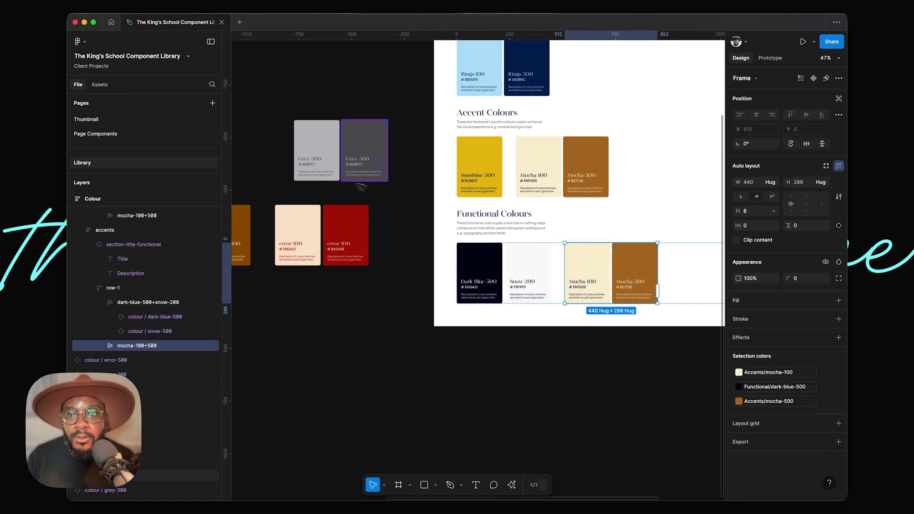
{"action": "left_click", "coordinate": [307, 151]}
{"action": "left_click", "coordinate": [608, 281]}
{"action": "double_click", "coordinate": [608, 281]}
{"action": "double_click", "coordinate": [608, 281]}
{"action": "key", "text": "super+r"}
{"action": "key", "text": "Left"}
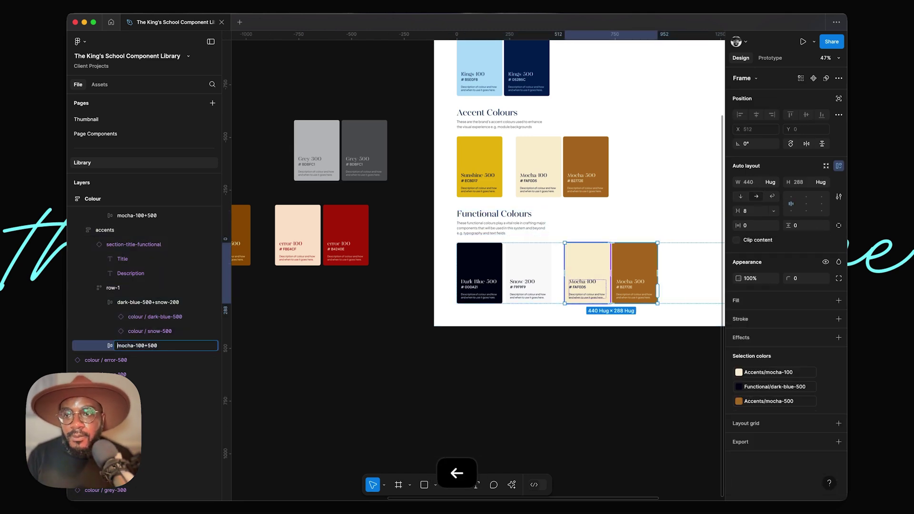
{"action": "key", "text": "shift+Right"}
{"action": "key", "text": "super+a"}
{"action": "type", "text": "grey-300+"}
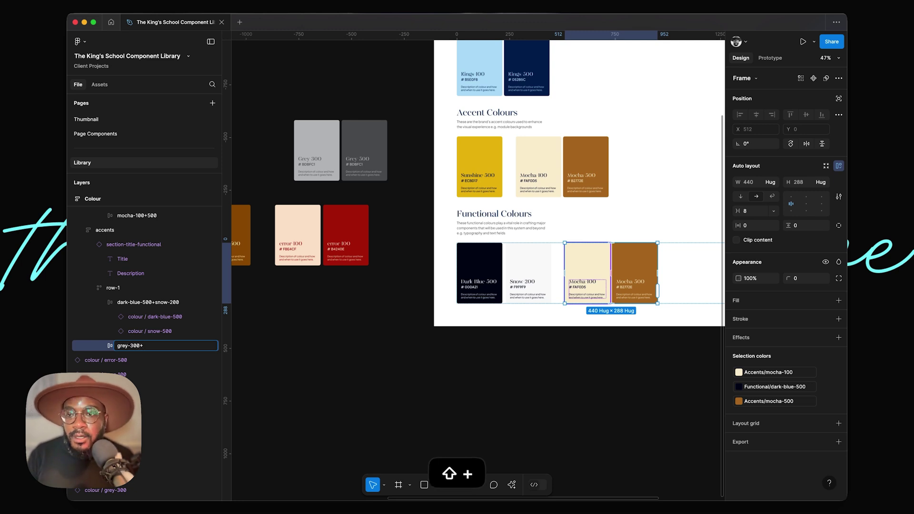
{"action": "type", "text": "500"}
{"action": "key", "text": "Return"}
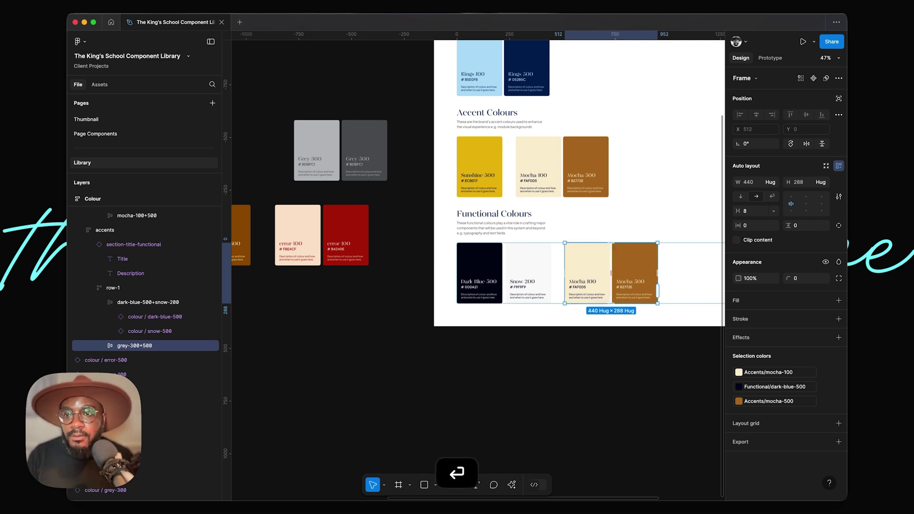
Step: Replace the Mocha 100 card in the Functional Colours row with the loose Grey 300 card
{"action": "scroll", "coordinate": [638, 279], "scroll_direction": "down", "scroll_amount": 2}
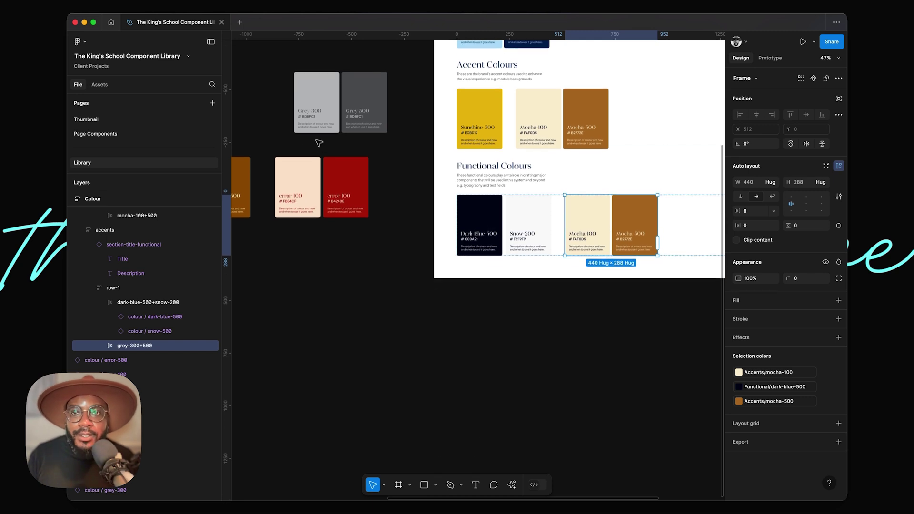
{"action": "left_click", "coordinate": [317, 119]}
{"action": "key", "text": "super+x"}
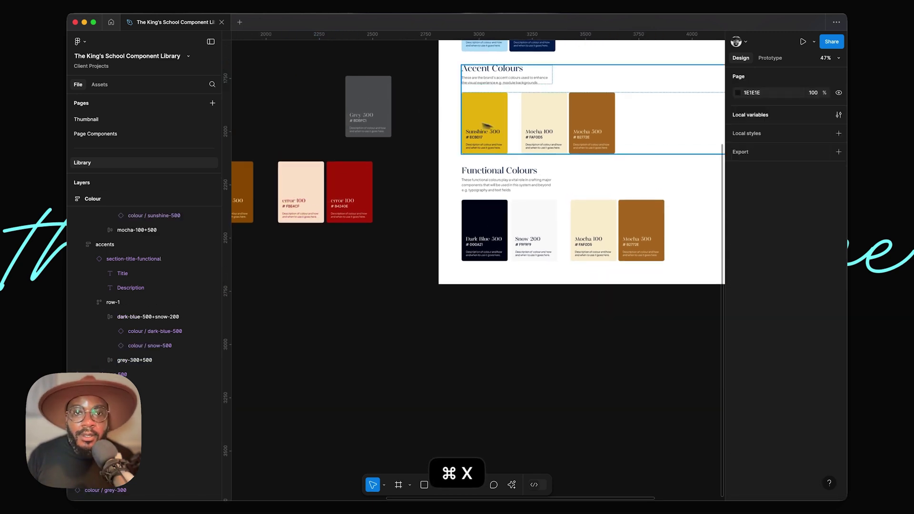
{"action": "scroll", "coordinate": [588, 199], "scroll_direction": "down", "scroll_amount": 1}
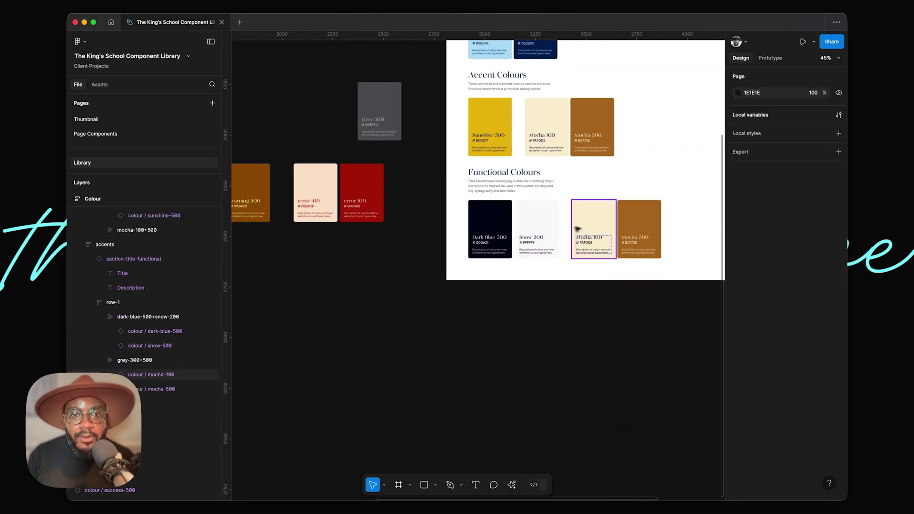
{"action": "left_click", "coordinate": [602, 219]}
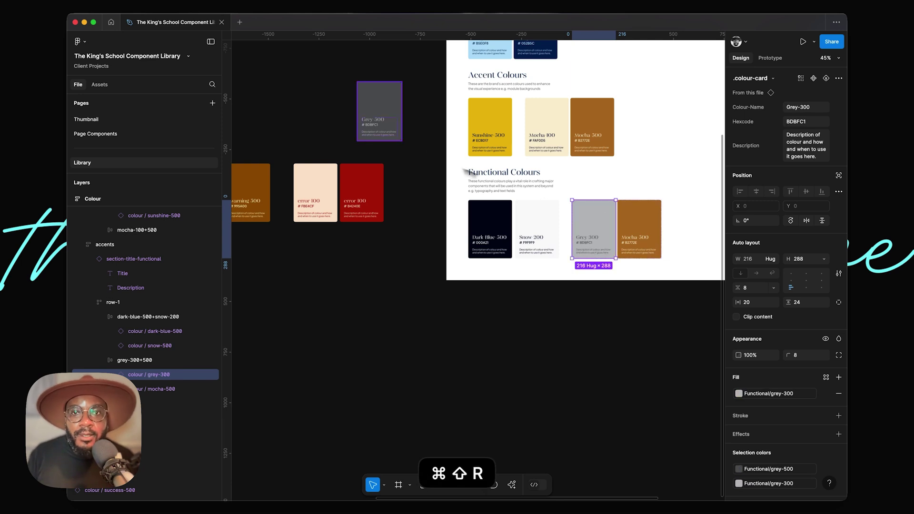
Step: Replace the Mocha 500 card in the Functional Colours row with the loose Grey 500 card
{"action": "left_click", "coordinate": [383, 103]}
{"action": "key", "text": "ctrl+x"}
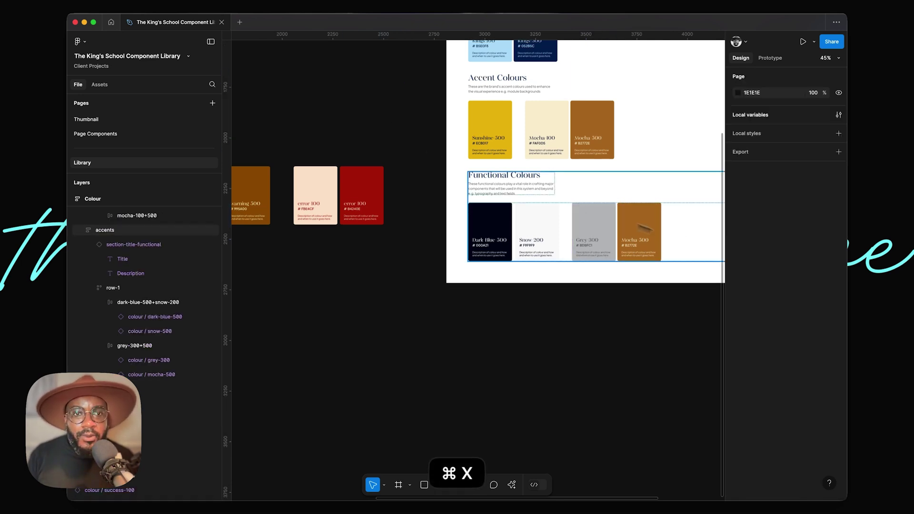
{"action": "left_click", "coordinate": [649, 220]}
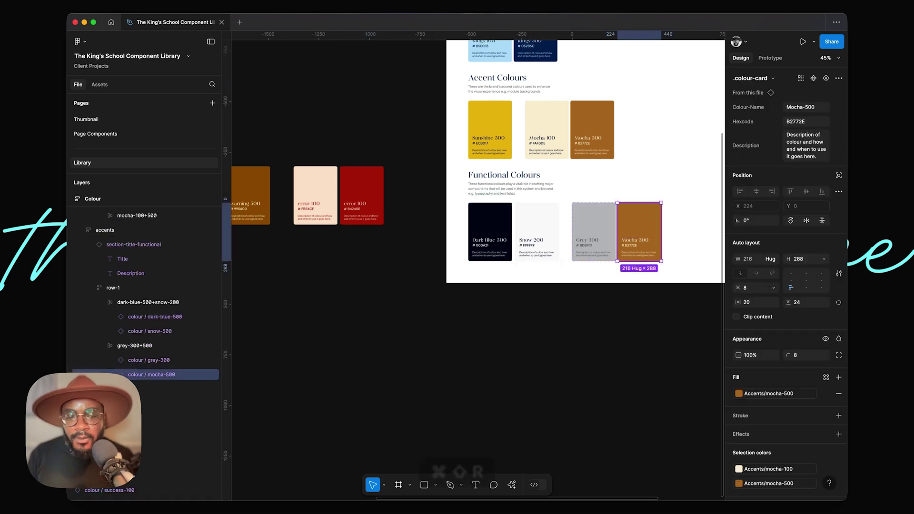
{"action": "key", "text": "ctrl+shift+r"}
Step: Examine the Functional Colours row and the loose info, warning and error cards still outside the Colour page frame
{"action": "scroll", "coordinate": [660, 208], "scroll_direction": "up", "scroll_amount": 5}
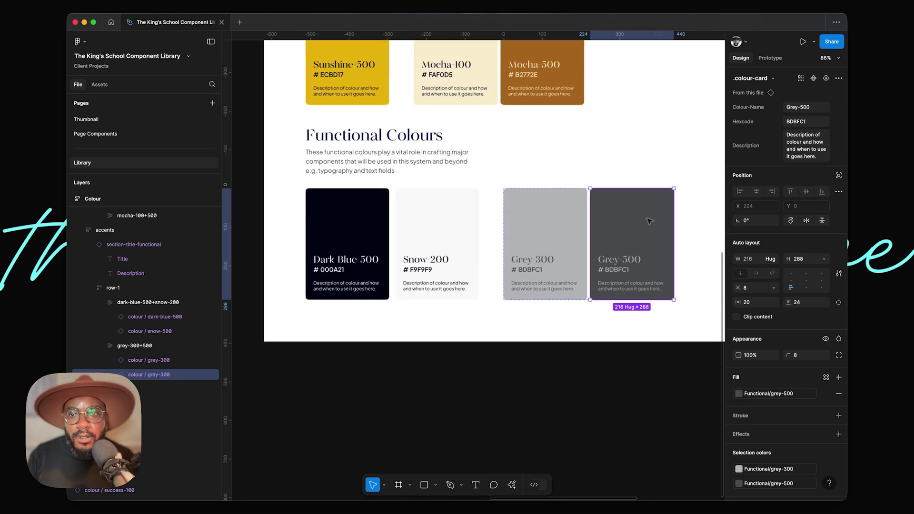
{"action": "scroll", "coordinate": [508, 330], "scroll_direction": "down", "scroll_amount": 3}
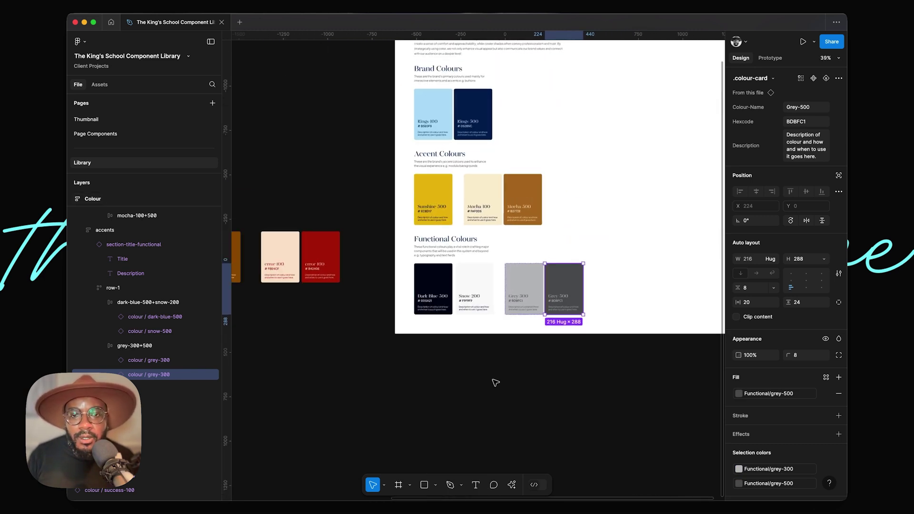
{"action": "scroll", "coordinate": [496, 381], "scroll_direction": "down", "scroll_amount": 3}
{"action": "left_click", "coordinate": [502, 389]}
{"action": "scroll", "coordinate": [501, 389], "scroll_direction": "up", "scroll_amount": 3}
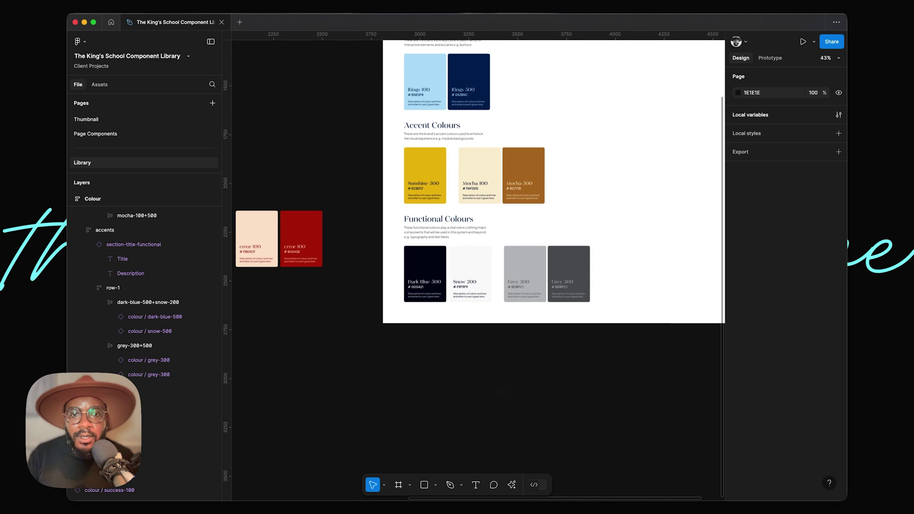
{"action": "scroll", "coordinate": [500, 394], "scroll_direction": "up", "scroll_amount": 3}
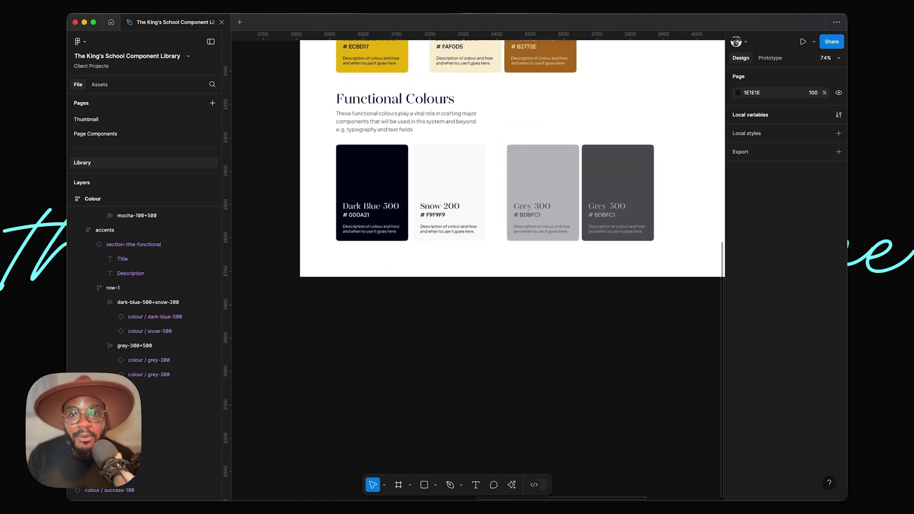
{"action": "scroll", "coordinate": [500, 394], "scroll_direction": "down", "scroll_amount": 3}
{"action": "scroll", "coordinate": [500, 394], "scroll_direction": "left", "scroll_amount": 5}
{"action": "scroll", "coordinate": [500, 394], "scroll_direction": "down", "scroll_amount": 3}
{"action": "scroll", "coordinate": [495, 393], "scroll_direction": "up", "scroll_amount": 3}
{"action": "scroll", "coordinate": [430, 359], "scroll_direction": "left", "scroll_amount": 2}
{"action": "scroll", "coordinate": [429, 360], "scroll_direction": "right", "scroll_amount": 5}
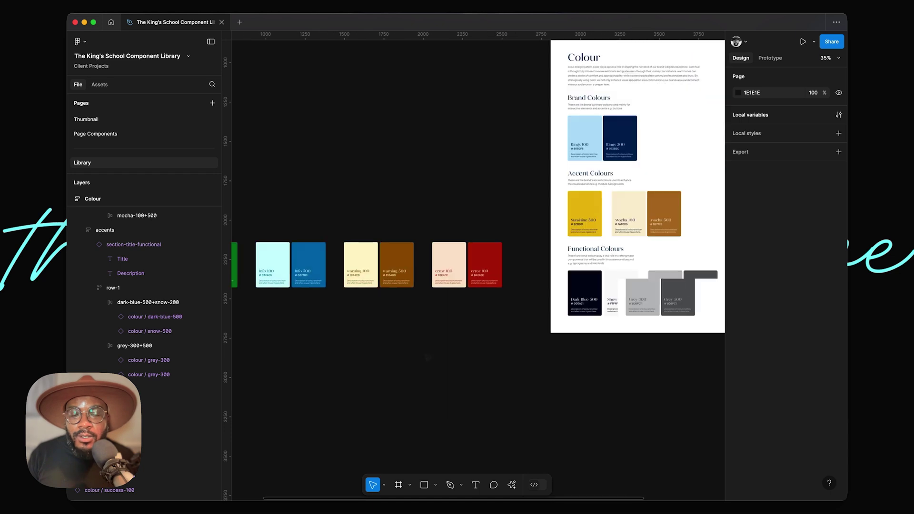
Step: Duplicate the whole Functional Colours section within the Colour page frame
{"action": "left_click", "coordinate": [547, 280]}
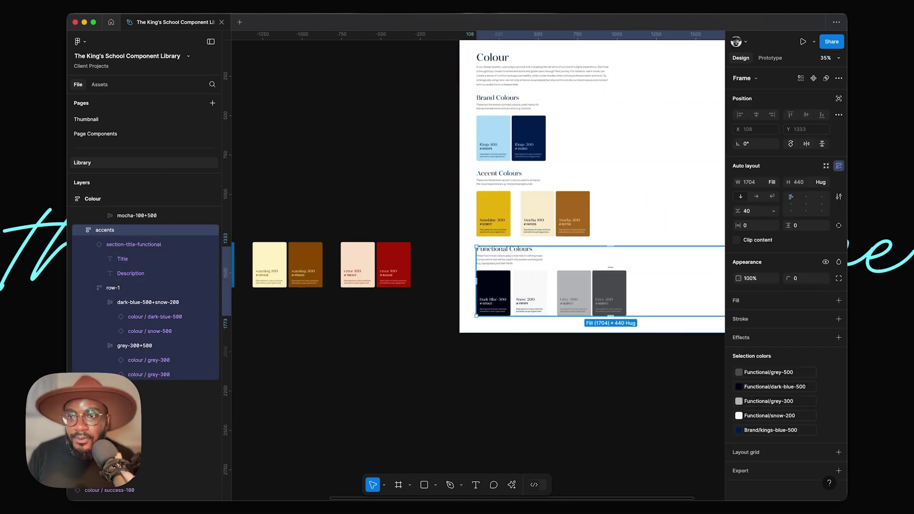
{"action": "key", "text": "super+d"}
{"action": "scroll", "coordinate": [514, 361], "scroll_direction": "down", "scroll_amount": 1}
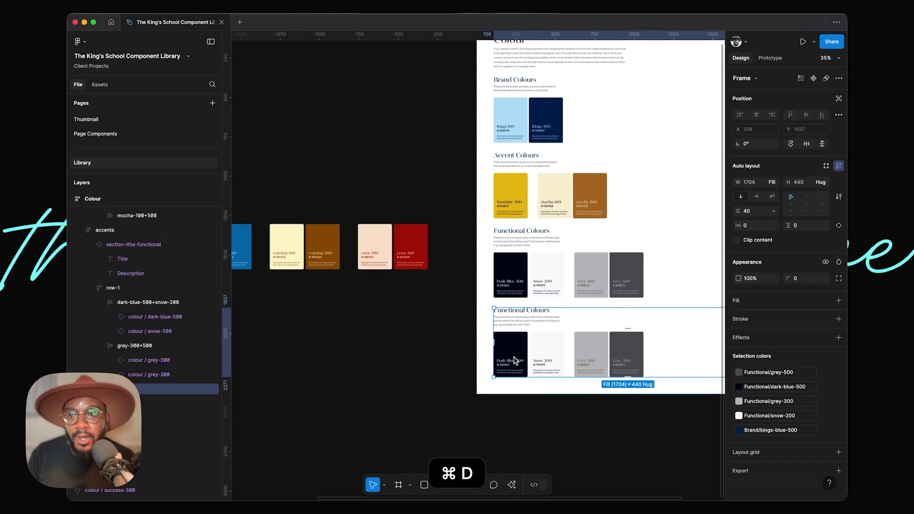
Step: Rename the original Functional Colours section's accents frame as functional
{"action": "left_click", "coordinate": [547, 280]}
{"action": "key", "text": "super+r"}
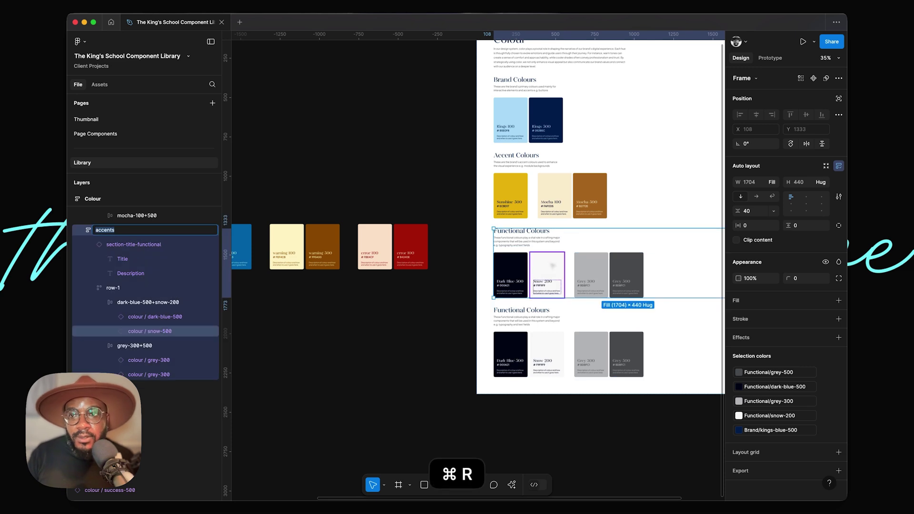
{"action": "type", "text": "fu"}
{"action": "key", "text": "BackSpace"}
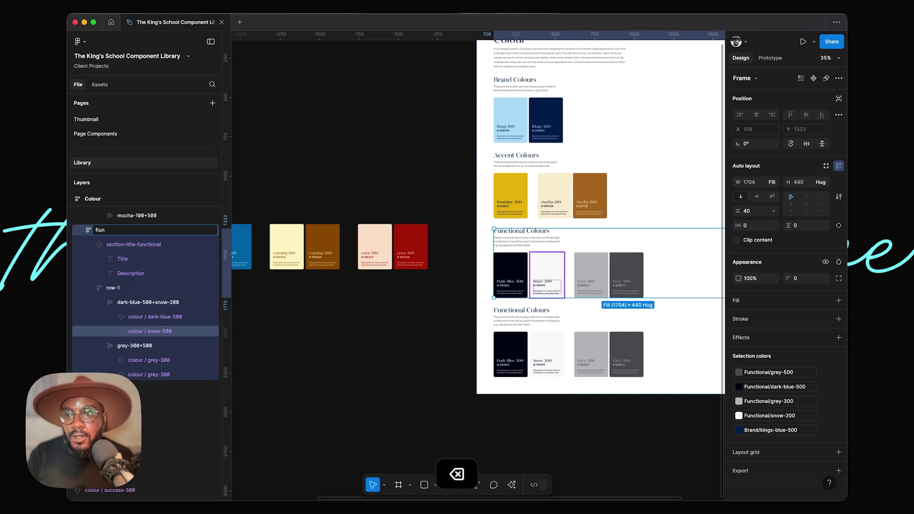
{"action": "type", "text": "u"}
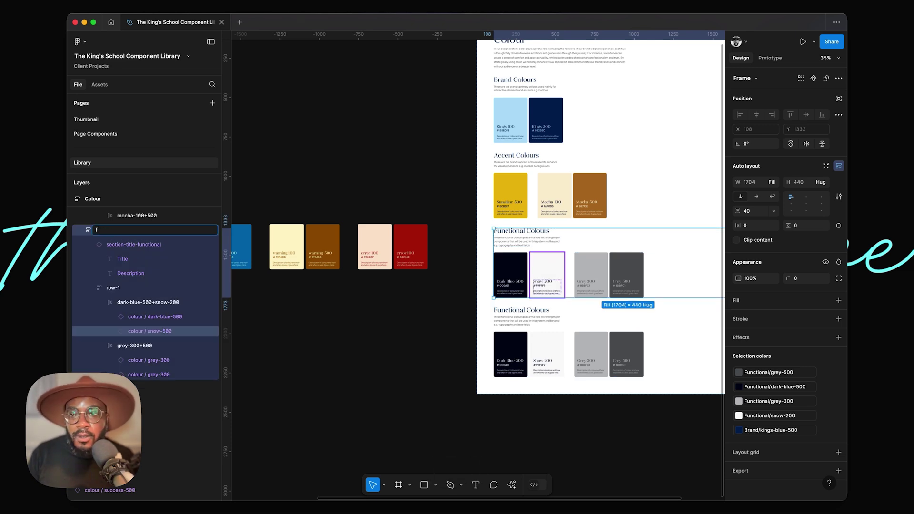
{"action": "type", "text": "nctional"}
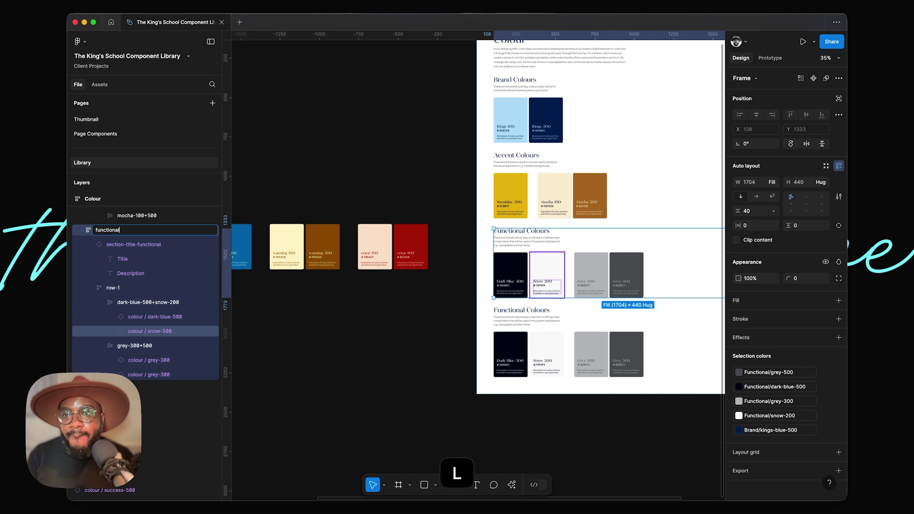
{"action": "key", "text": "Return"}
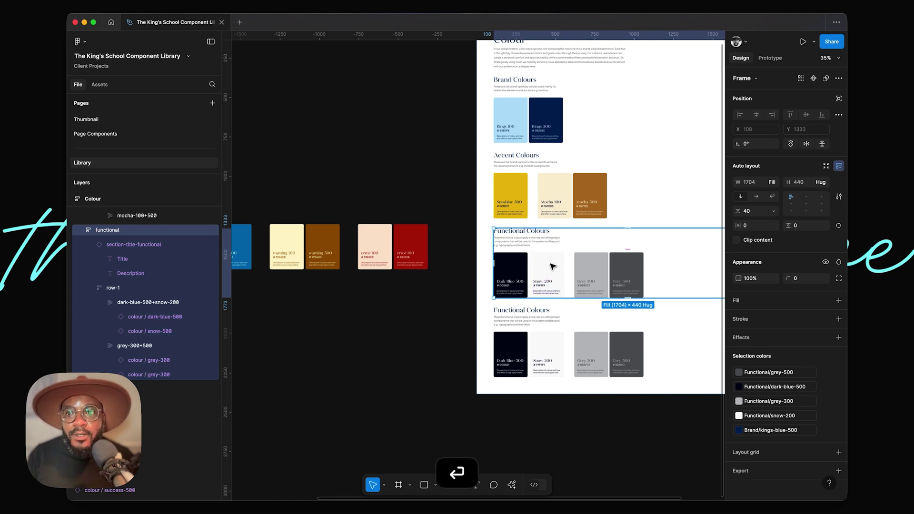
Step: Rename the duplicated Functional Colours section frame as variants
{"action": "scroll", "coordinate": [553, 266], "scroll_direction": "up", "scroll_amount": 3}
{"action": "scroll", "coordinate": [552, 266], "scroll_direction": "up", "scroll_amount": 1}
{"action": "left_click", "coordinate": [649, 362]}
{"action": "key", "text": "super+r"}
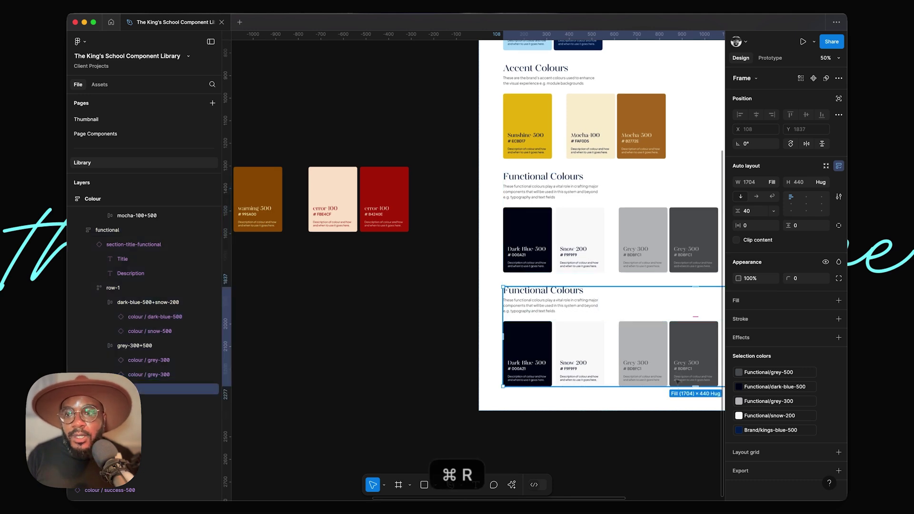
{"action": "type", "text": "variants"}
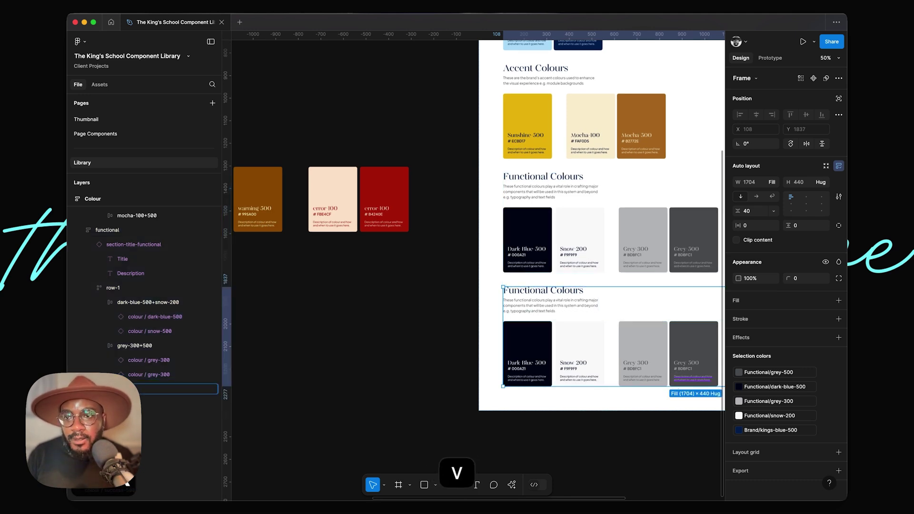
{"action": "key", "text": "Return"}
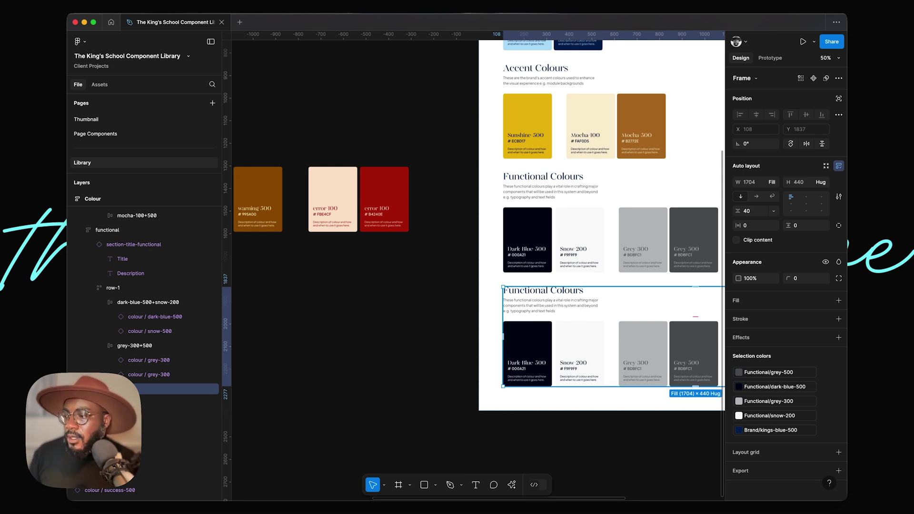
Step: Set the title of the duplicated section's title and description instance to "Semantic"
{"action": "scroll", "coordinate": [606, 285], "scroll_direction": "up", "scroll_amount": 5}
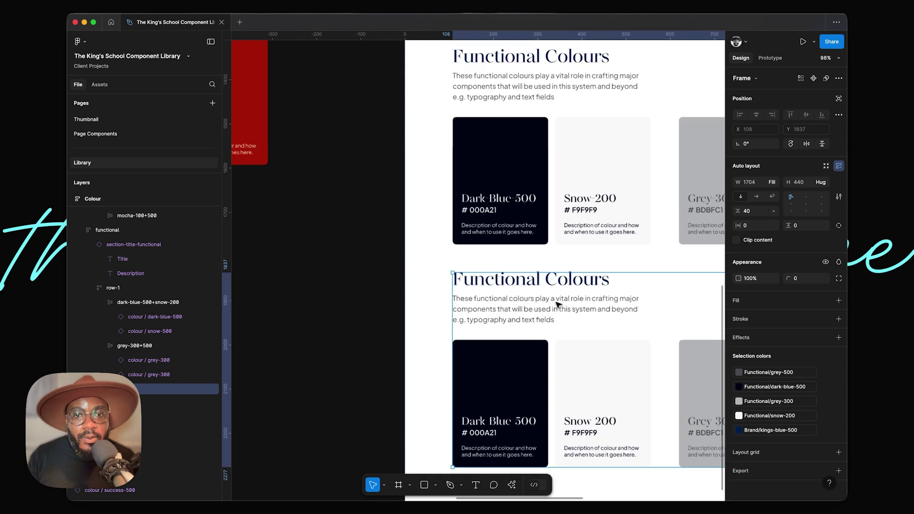
{"action": "scroll", "coordinate": [557, 306], "scroll_direction": "right", "scroll_amount": 5}
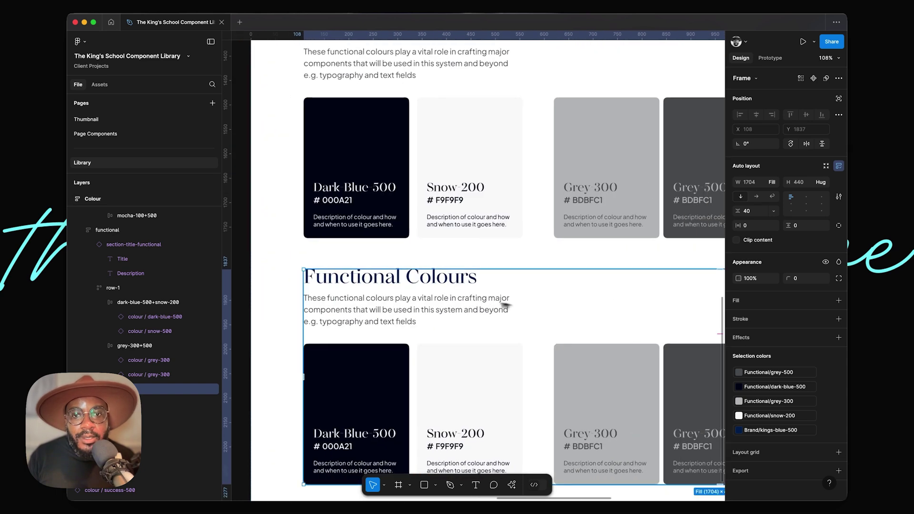
{"action": "left_click", "coordinate": [427, 302]}
{"action": "left_click", "coordinate": [805, 110]}
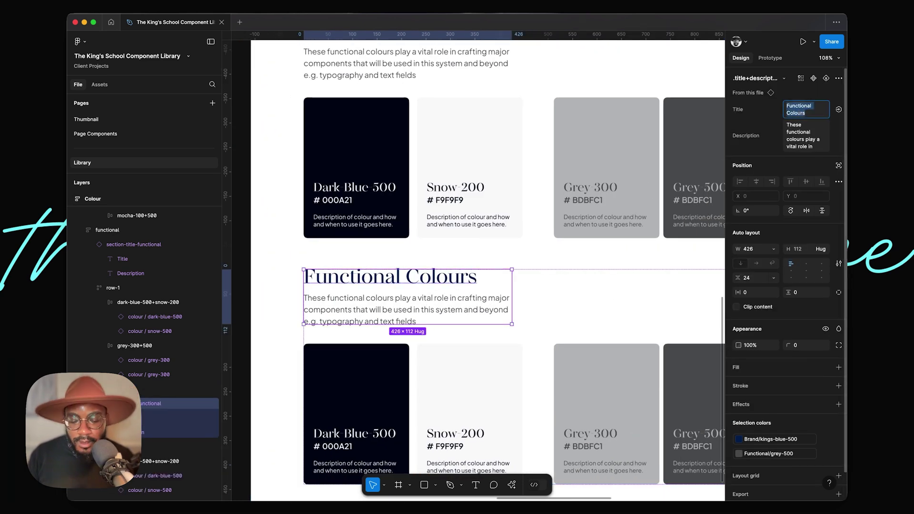
{"action": "type", "text": "Sea"}
{"action": "key", "text": "BackSpace"}
{"action": "type", "text": "nb"}
{"action": "key", "text": "BackSpace"}
{"action": "key", "text": "BackSpace"}
{"action": "type", "text": "mantic"}
{"action": "key", "text": "Tab"}
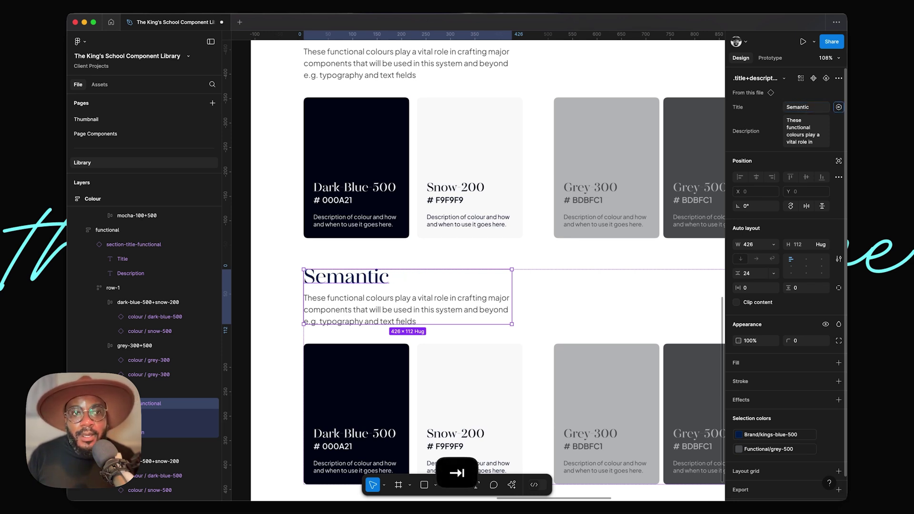
Step: Extend the duplicated section's title so it reads "Semantic Colours"
{"action": "left_click", "coordinate": [818, 114]}
{"action": "key", "text": "Right"}
{"action": "type", "text": "Colours"}
Step: Replace the Semantic Colours section's description with the opening words "These are system colours responsible"
{"action": "left_click", "coordinate": [802, 136]}
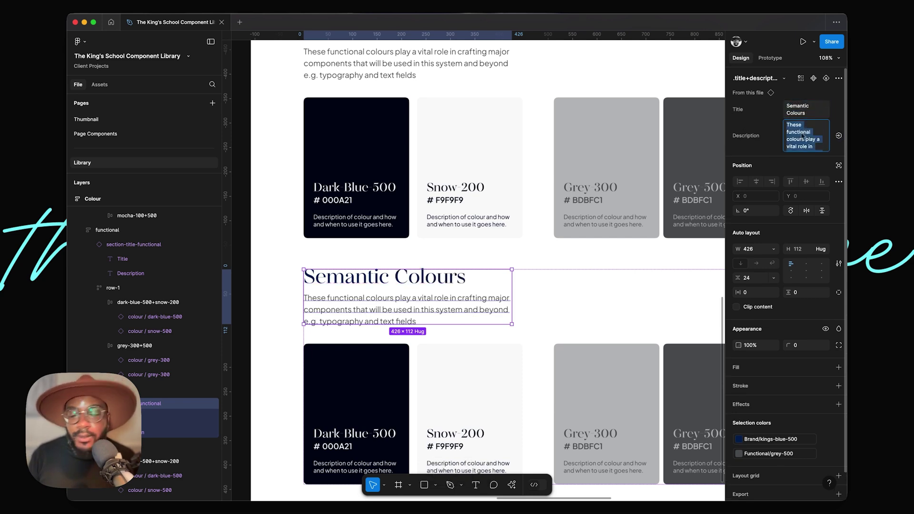
{"action": "type", "text": "Ther are th"}
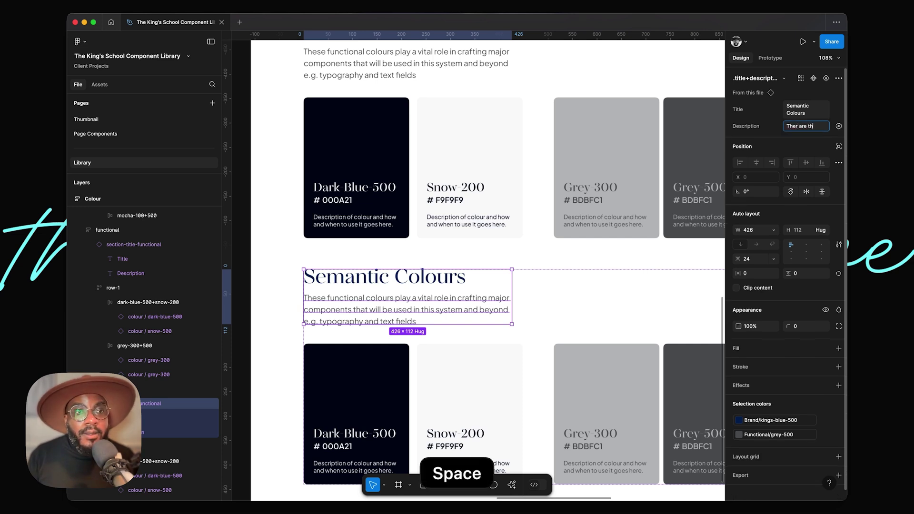
{"action": "key", "text": "Left"}
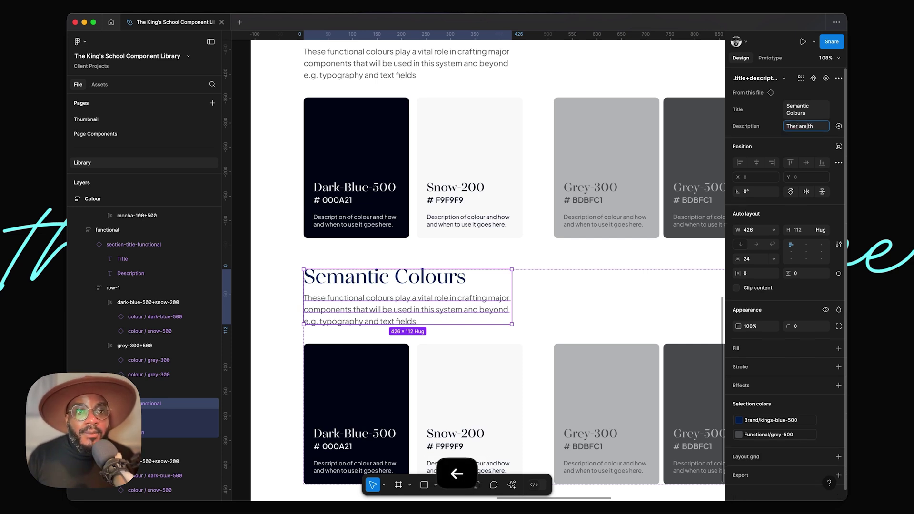
{"action": "type", "text": "se"}
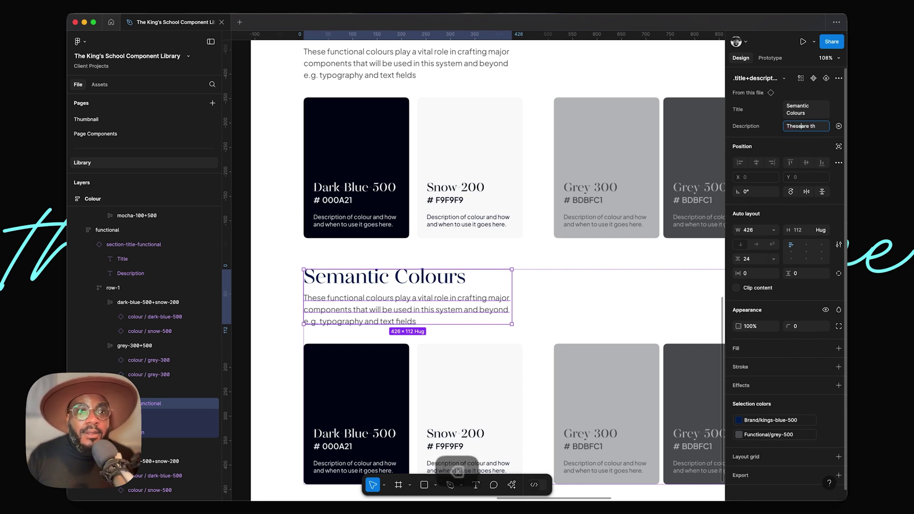
{"action": "key", "text": "Right"}
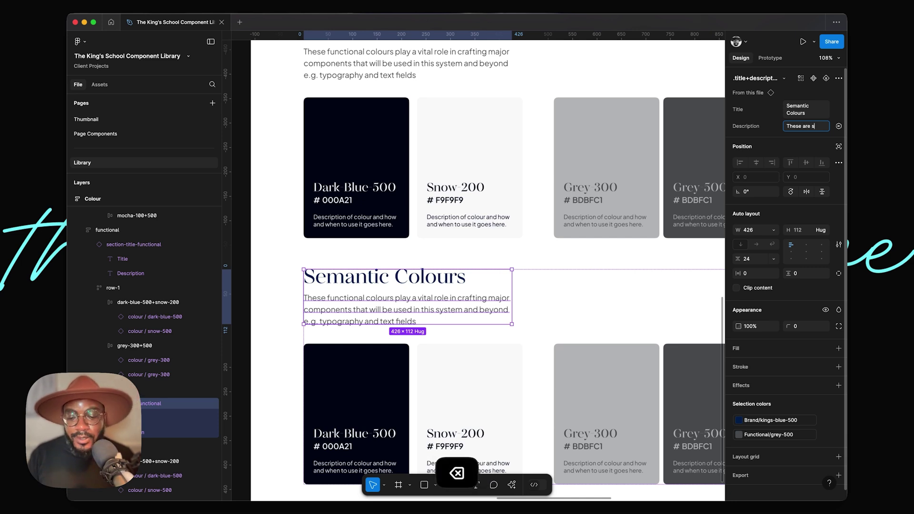
{"action": "type", "text": "system col"}
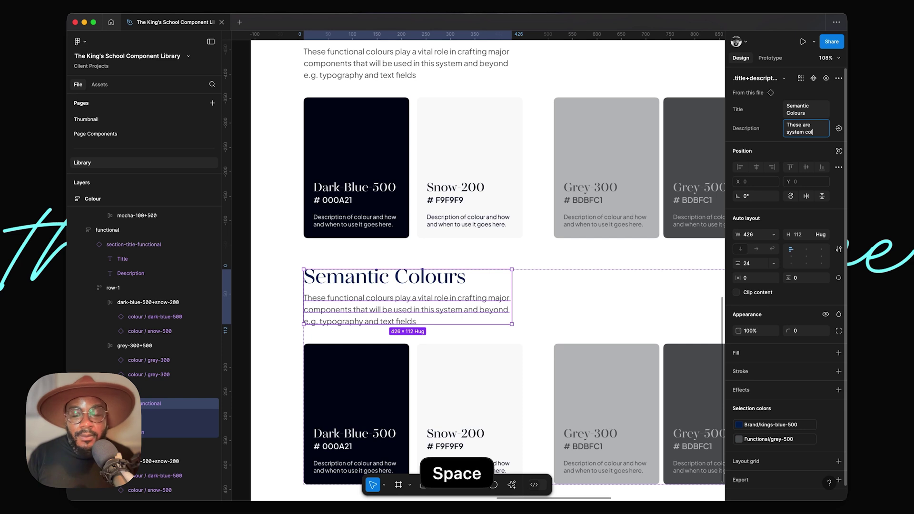
{"action": "type", "text": "purs res[ons"}
{"action": "key", "text": "BackSpace"}
{"action": "key", "text": "BackSpace"}
{"action": "key", "text": "BackSpace"}
{"action": "key", "text": "BackSpace"}
{"action": "type", "text": "["}
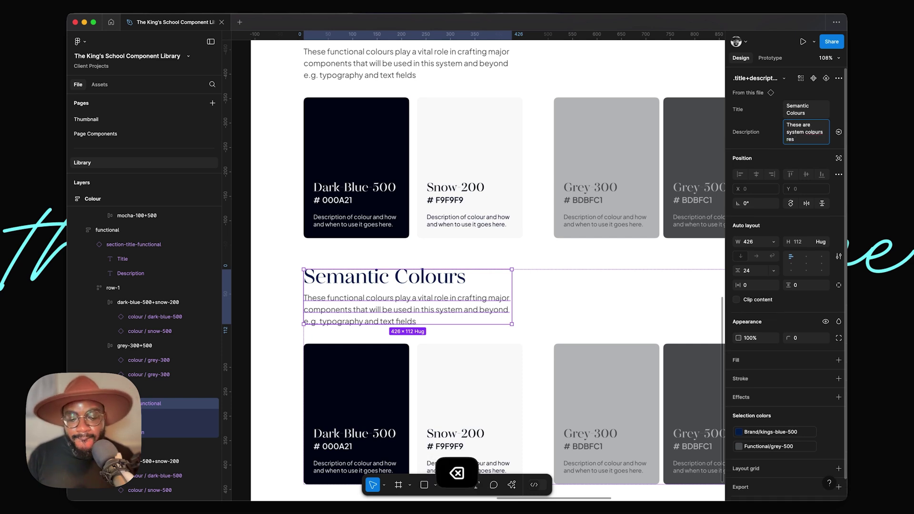
{"action": "type", "text": "ponsbile"}
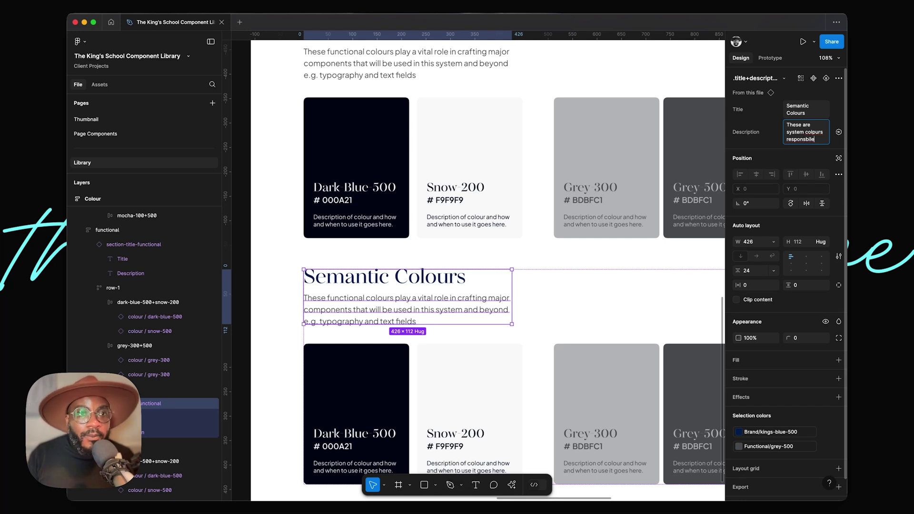
{"action": "key", "text": "BackSpace"}
{"action": "key", "text": "BackSpace"}
{"action": "key", "text": "BackSpace"}
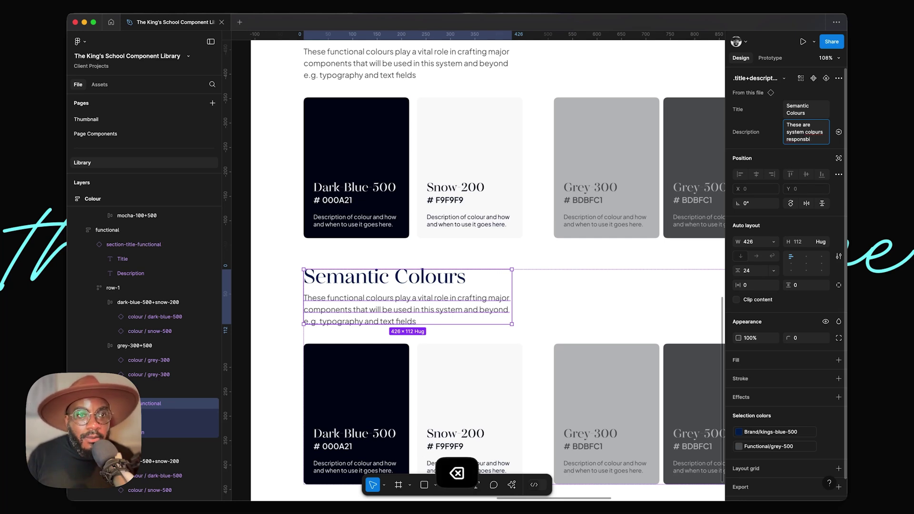
{"action": "key", "text": "Left"}
{"action": "type", "text": "i"}
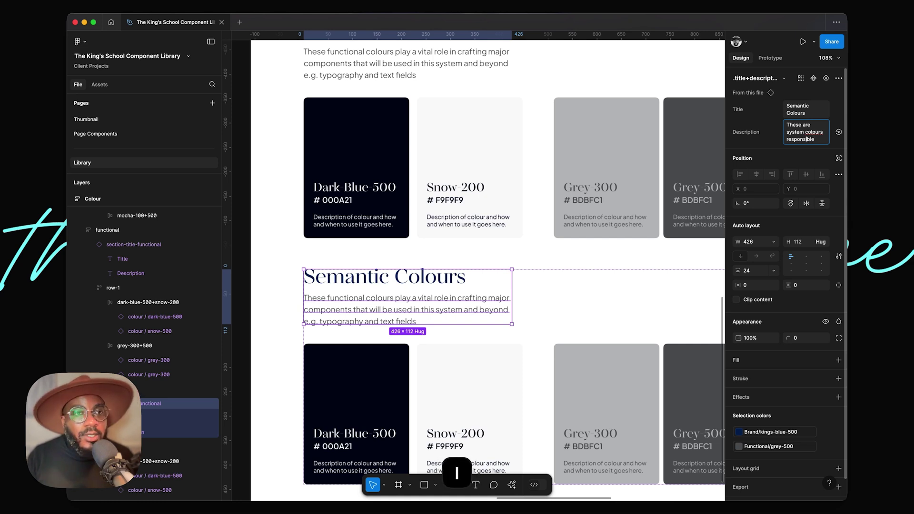
{"action": "key", "text": "Up"}
{"action": "key", "text": "BackSpace"}
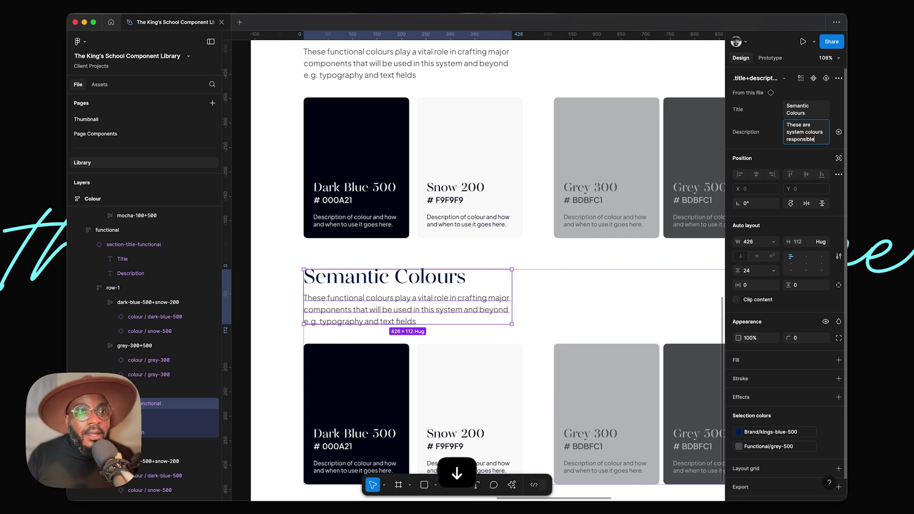
Step: Continue the Semantic Colours description with "for giving the user the necessary feedback on their operations"
{"action": "type", "text": "for "}
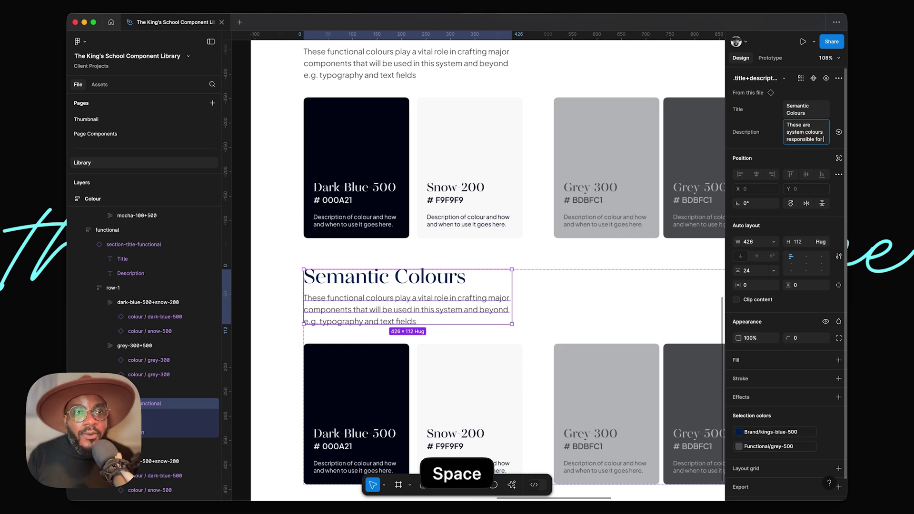
{"action": "type", "text": "giving the user th"}
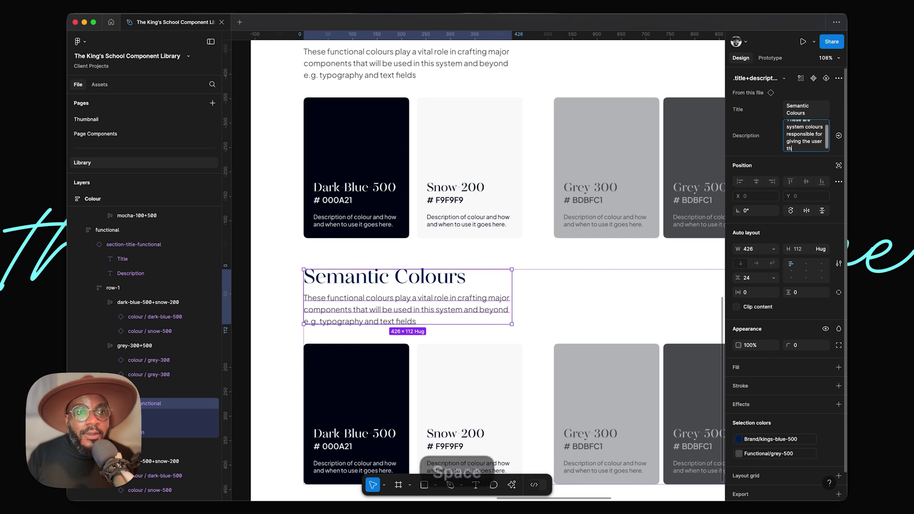
{"action": "type", "text": "e necc"}
{"action": "key", "text": "BackSpace"}
{"action": "type", "text": "essary feedback on the"}
{"action": "key", "text": "BackSpace"}
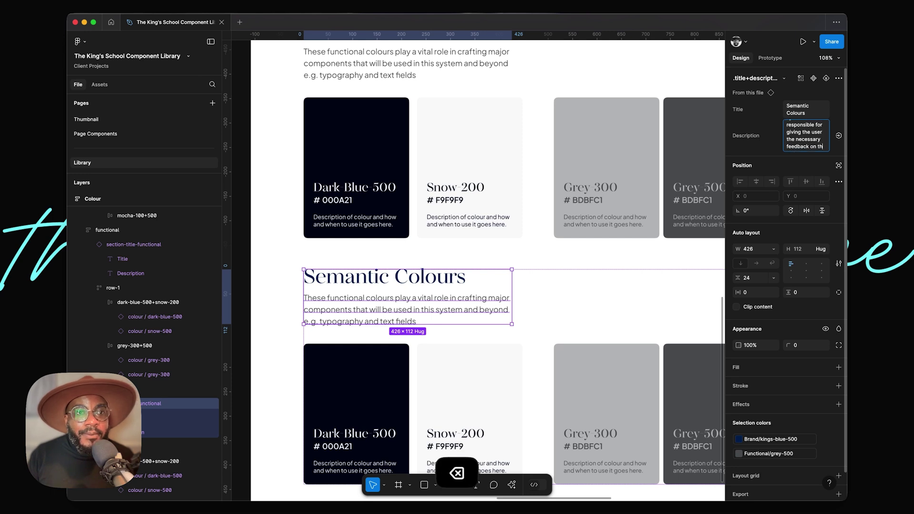
{"action": "type", "text": "eir o"}
{"action": "type", "text": "perations"}
Step: End the first description sentence with a full stop and add the example "e.g. user has entered a wrong email address - 'error'"
{"action": "type", "text": ". e"}
{"action": "type", "text": ".g. "}
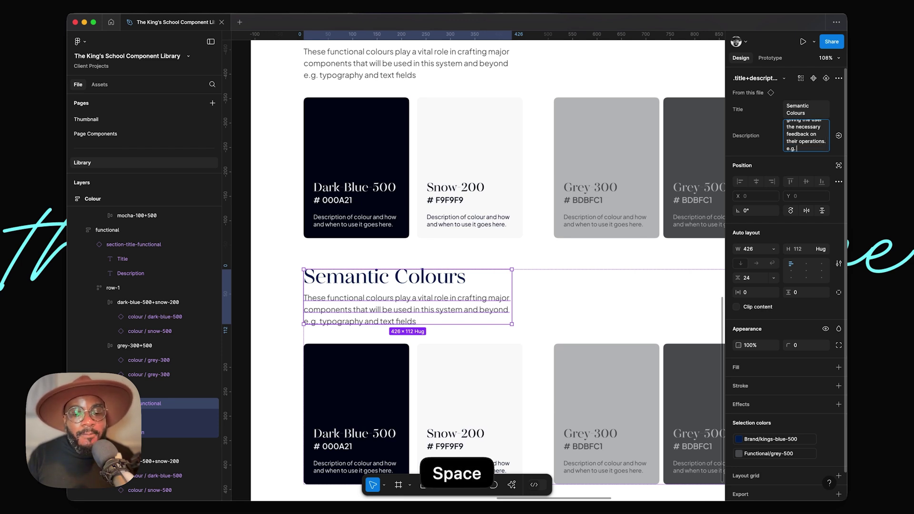
{"action": "type", "text": "user"}
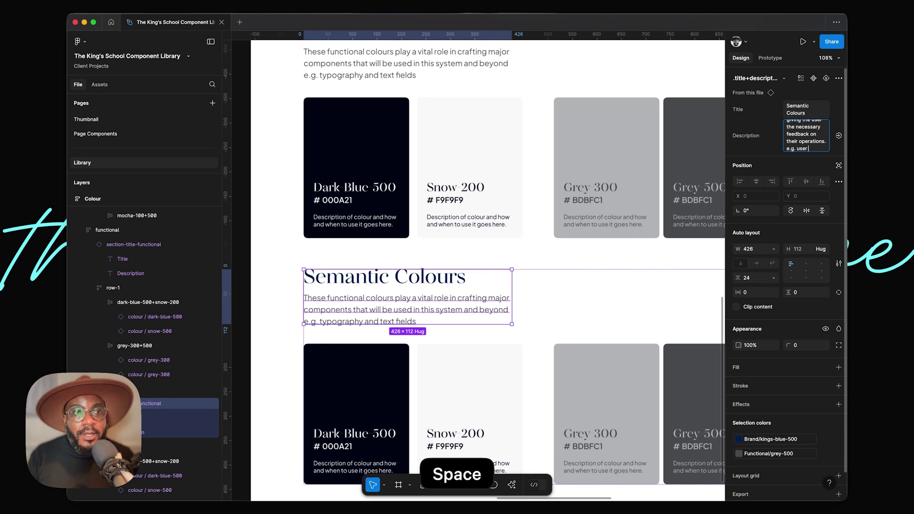
{"action": "type", "text": " has entered a "}
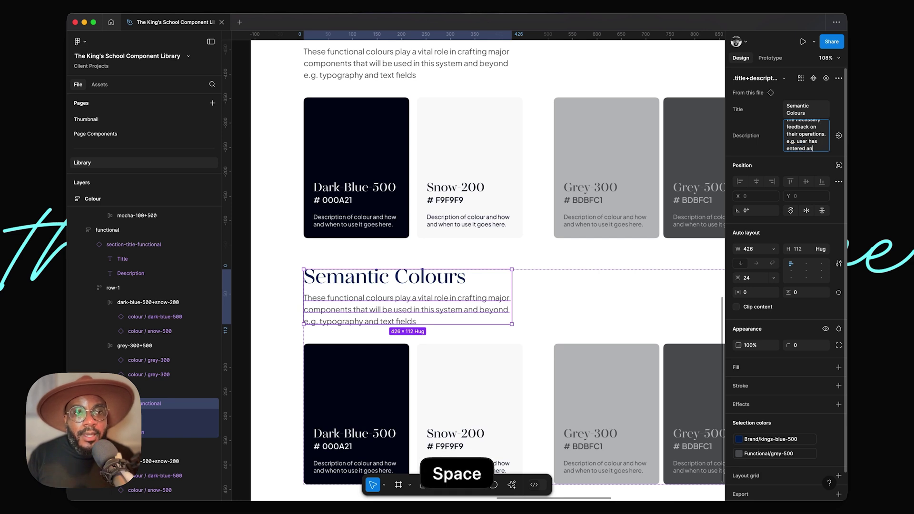
{"action": "type", "text": "wrong e"}
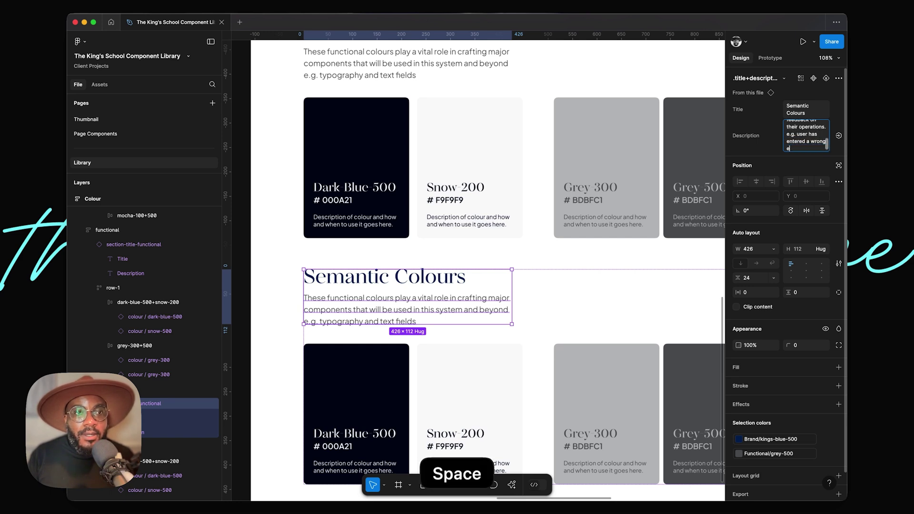
{"action": "type", "text": "mail addr"}
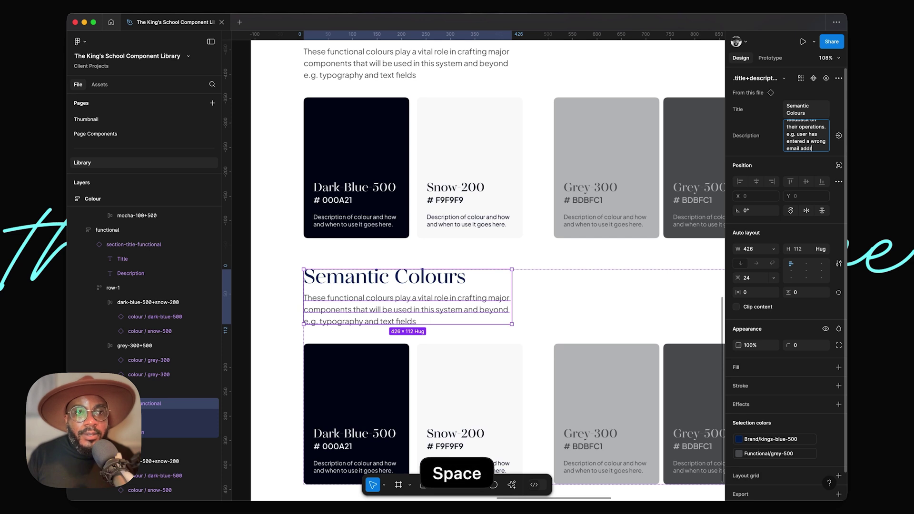
{"action": "type", "text": "ess - error"}
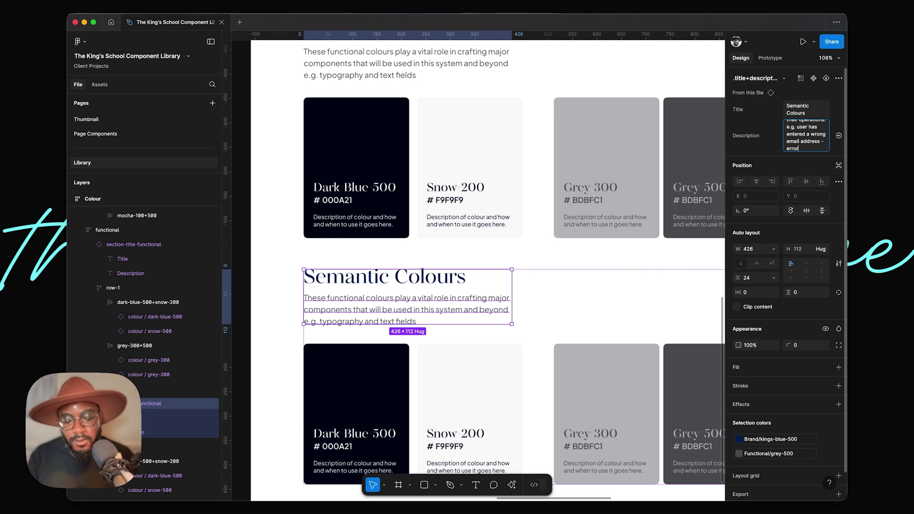
{"action": "key", "text": "Left"}
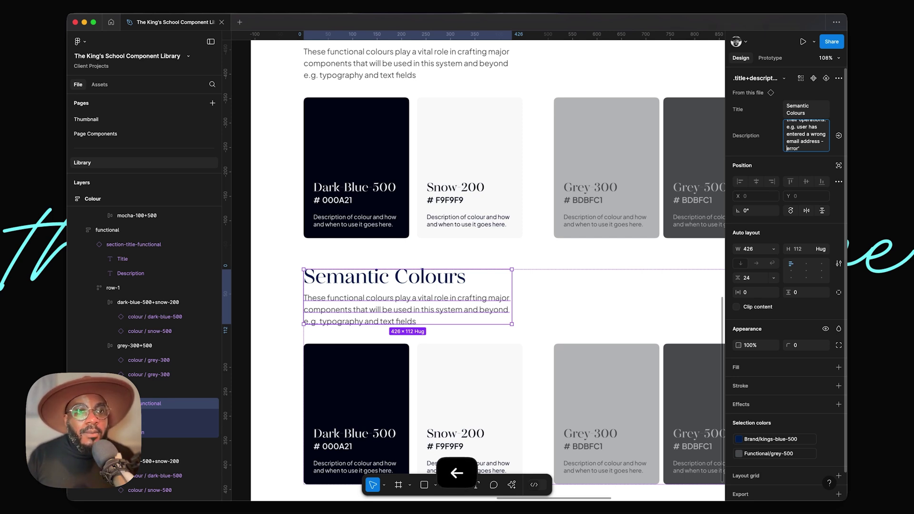
{"action": "key", "text": "Return"}
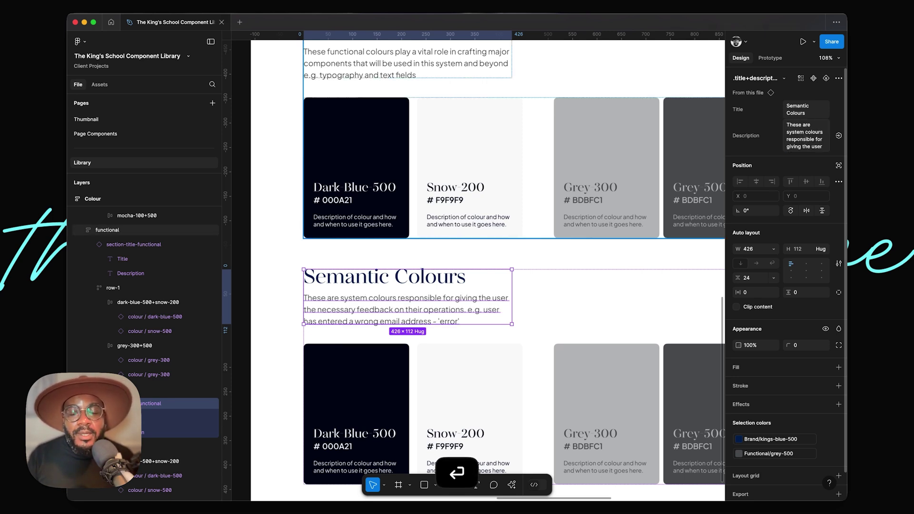
Step: Move the loose Success 100 and Success 500 cards onto the empty canvas beside the Semantic Colours section
{"action": "scroll", "coordinate": [495, 300], "scroll_direction": "down", "scroll_amount": 5}
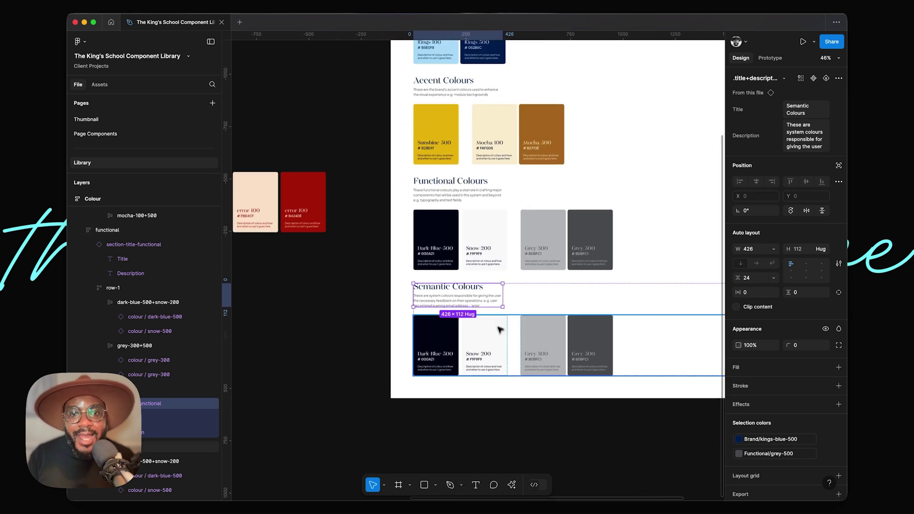
{"action": "left_click", "coordinate": [495, 342]}
{"action": "double_click", "coordinate": [494, 343]}
{"action": "scroll", "coordinate": [493, 342], "scroll_direction": "left", "scroll_amount": 5}
{"action": "scroll", "coordinate": [495, 343], "scroll_direction": "down", "scroll_amount": 3}
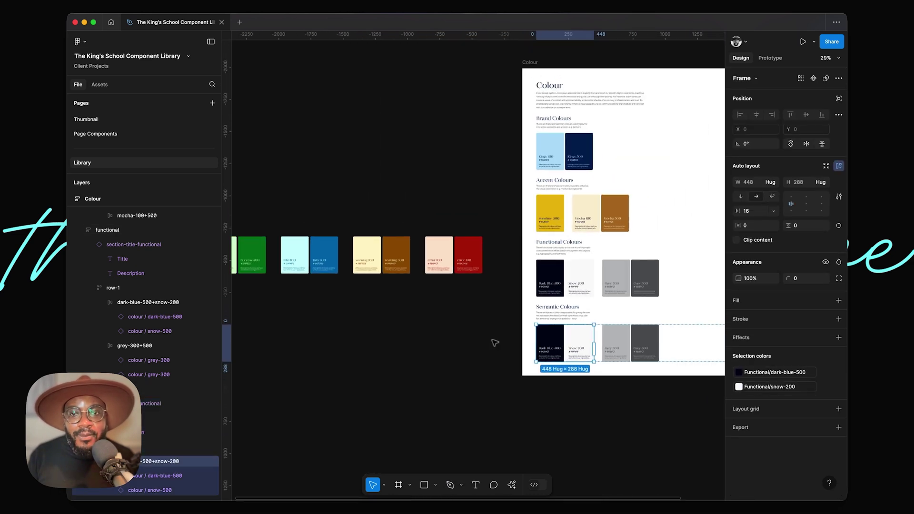
{"action": "scroll", "coordinate": [428, 302], "scroll_direction": "left", "scroll_amount": 5}
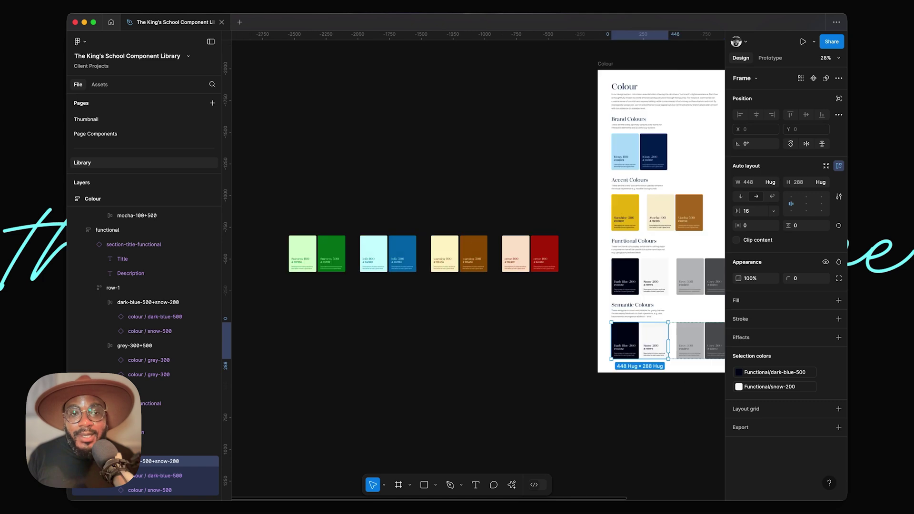
{"action": "scroll", "coordinate": [591, 351], "scroll_direction": "up", "scroll_amount": 6}
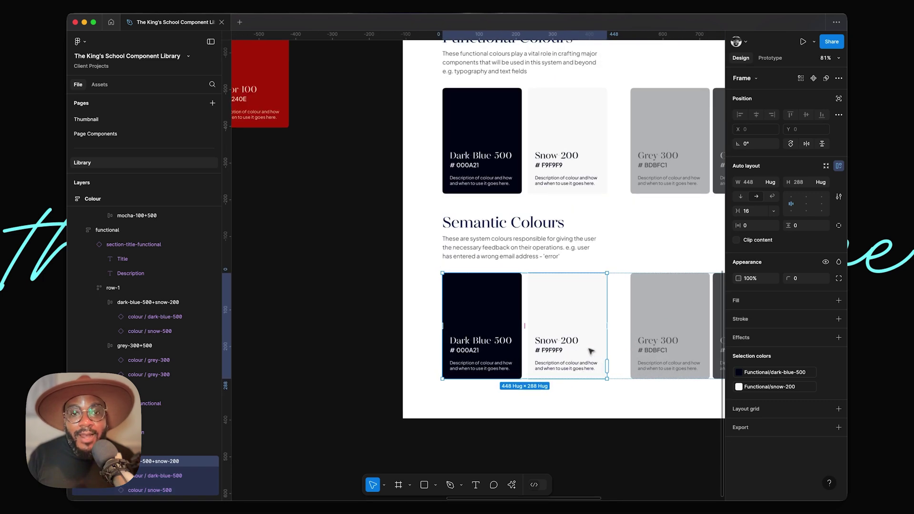
{"action": "left_click", "coordinate": [631, 440]}
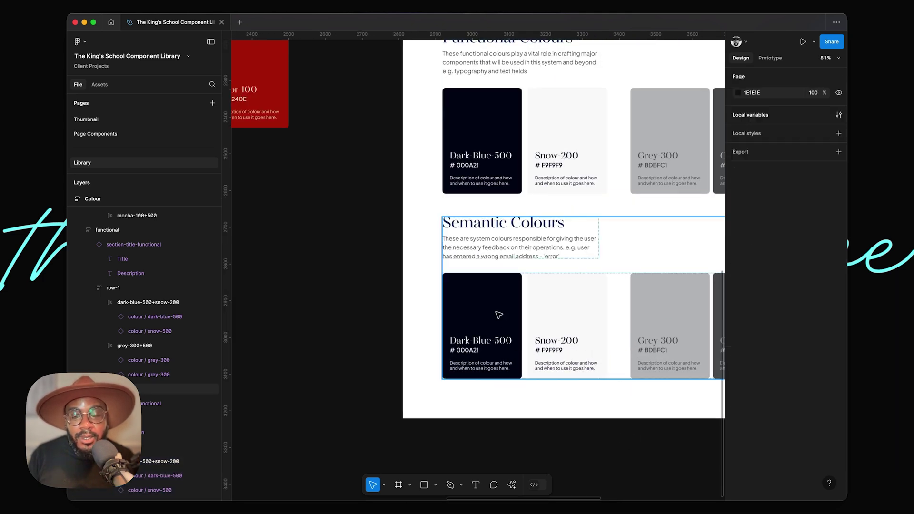
{"action": "scroll", "coordinate": [499, 314], "scroll_direction": "down", "scroll_amount": 5}
{"action": "scroll", "coordinate": [491, 312], "scroll_direction": "left", "scroll_amount": 10}
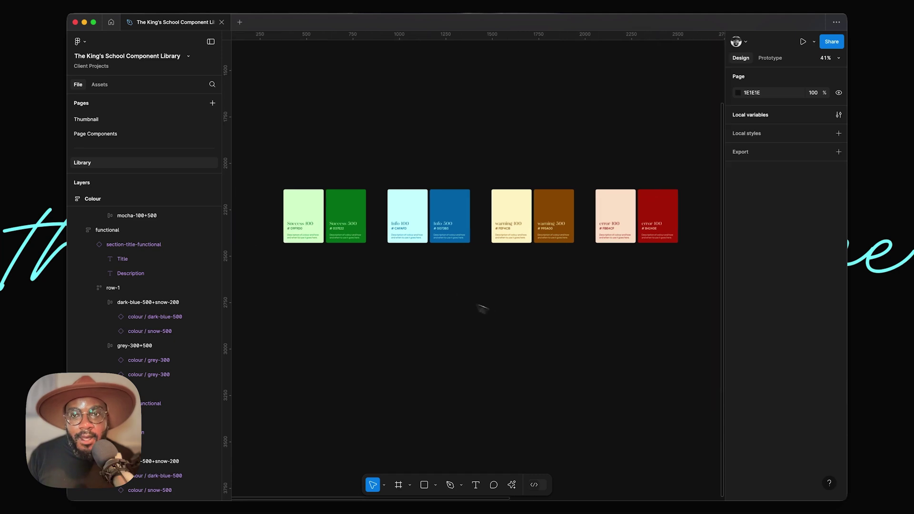
{"action": "left_click_drag", "start_coordinate": [313, 171], "coordinate": [623, 337]}
{"action": "scroll", "coordinate": [619, 362], "scroll_direction": "right", "scroll_amount": 5}
{"action": "scroll", "coordinate": [619, 362], "scroll_direction": "down", "scroll_amount": 2}
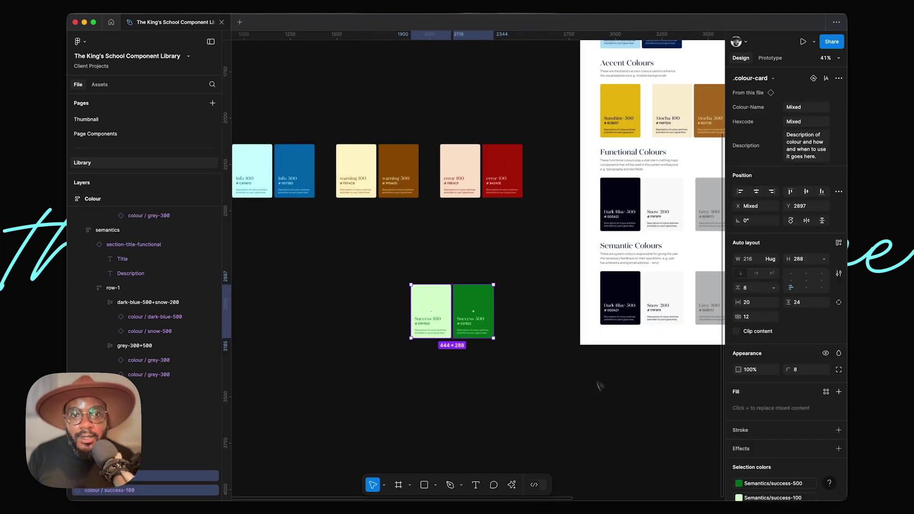
Step: Rename the Semantic section's frame holding the Dark Blue 500 and Snow 200 cards as success-100+500
{"action": "left_click", "coordinate": [593, 312]}
{"action": "left_click", "coordinate": [595, 305]}
{"action": "key", "text": "super+r"}
{"action": "key", "text": "Left"}
{"action": "key", "text": "super+a"}
{"action": "type", "text": "succ"}
{"action": "key", "text": "BackSpace"}
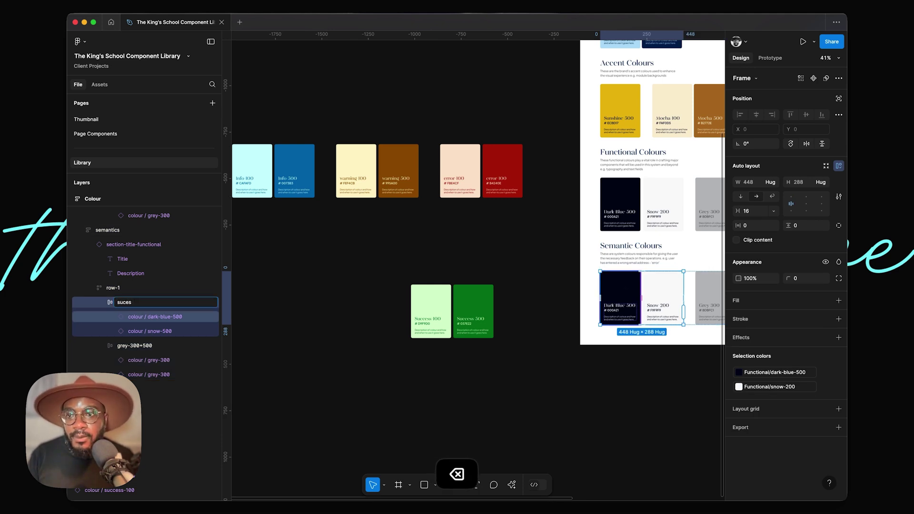
{"action": "type", "text": "cess-100+"}
{"action": "key", "text": "BackSpace"}
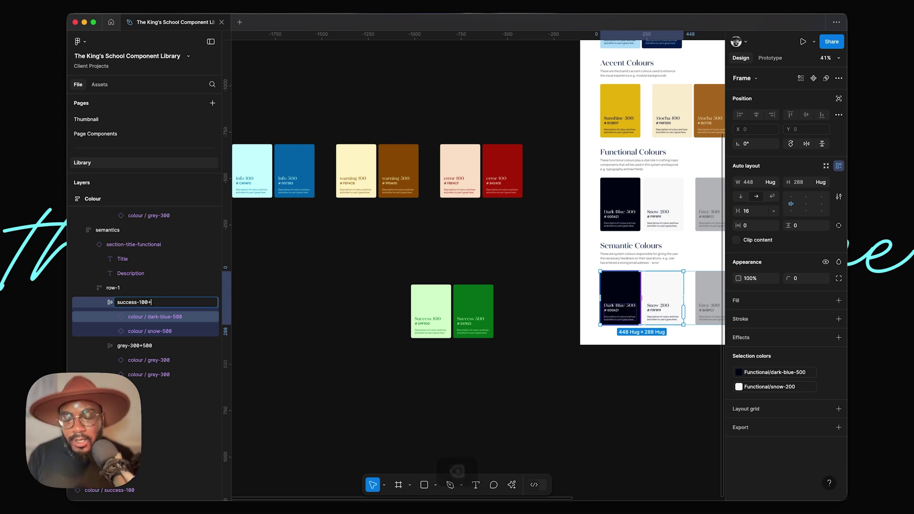
{"action": "type", "text": "+500"}
{"action": "key", "text": "Return"}
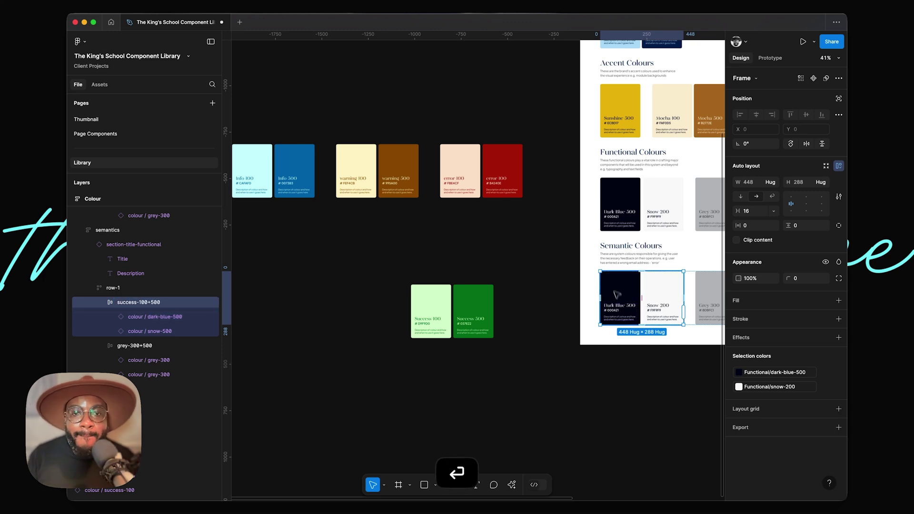
Step: Cut the loose Success 100 card and replace the Semantic section's Dark Blue 500 card with it
{"action": "left_click", "coordinate": [524, 364]}
{"action": "left_click", "coordinate": [431, 312]}
{"action": "key", "text": "super+x"}
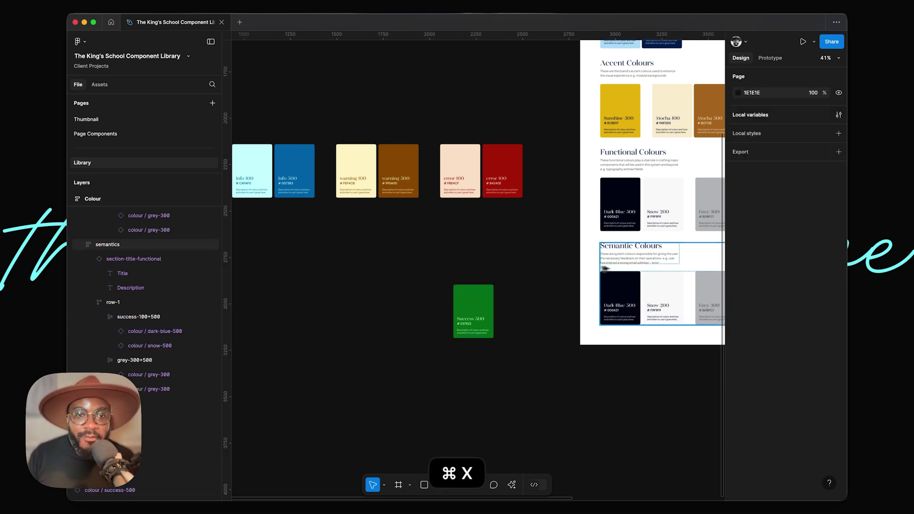
{"action": "left_click", "coordinate": [618, 305]}
{"action": "right_click", "coordinate": [625, 321]}
{"action": "left_click", "coordinate": [650, 361]}
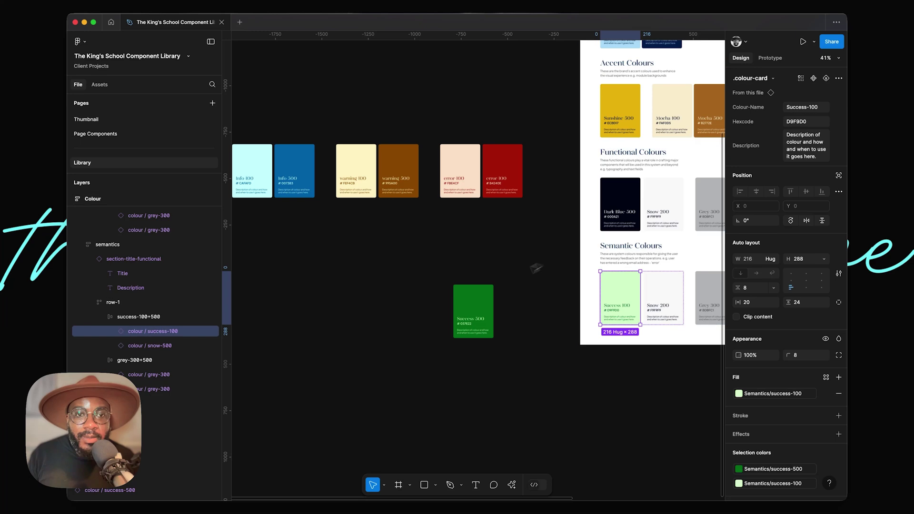
Step: Cut the loose Success 500 card and replace the Semantic section's Snow 200 card with it
{"action": "left_click", "coordinate": [478, 272]}
{"action": "left_click", "coordinate": [469, 315]}
{"action": "key", "text": "super+x"}
{"action": "left_click", "coordinate": [654, 294]}
{"action": "key", "text": "shift+super+r"}
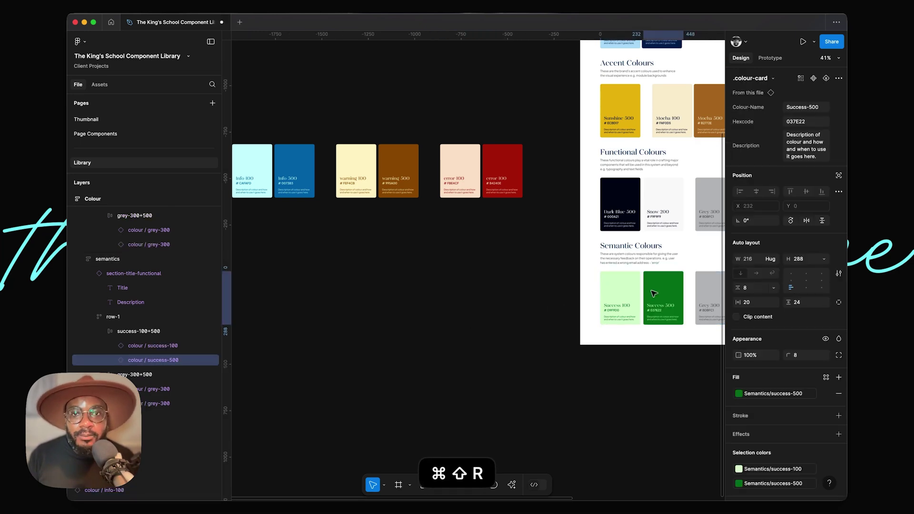
Step: Move the loose Info 100, Info 500 and warning 100 cards down the empty canvas beside the Semantic Colours section
{"action": "scroll", "coordinate": [581, 290], "scroll_direction": "left", "scroll_amount": 3}
{"action": "left_click_drag", "start_coordinate": [321, 123], "coordinate": [402, 251]}
{"action": "left_click_drag", "start_coordinate": [434, 188], "coordinate": [561, 355]}
{"action": "left_click", "coordinate": [442, 276]}
{"action": "left_click", "coordinate": [443, 314]}
{"action": "scroll", "coordinate": [443, 314], "scroll_direction": "right", "scroll_amount": 3}
{"action": "scroll", "coordinate": [443, 314], "scroll_direction": "down", "scroll_amount": 2}
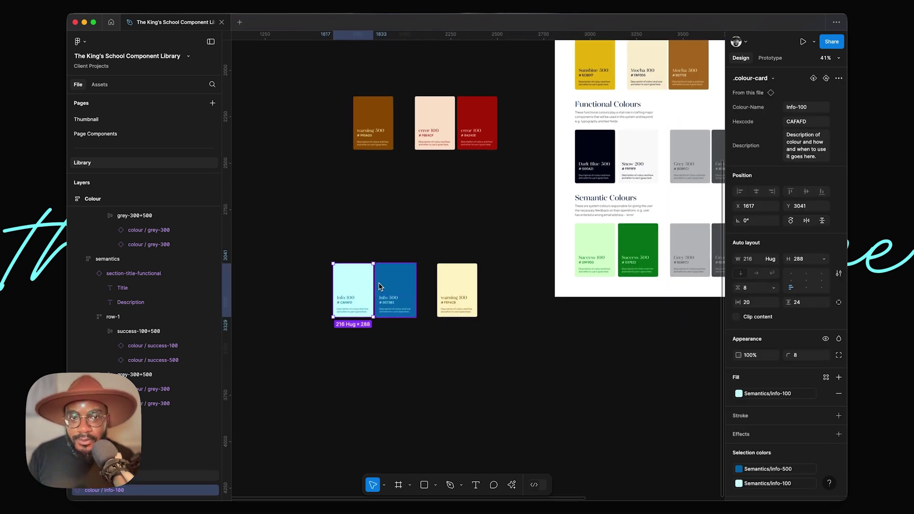
Step: Cut the loose Info 100 card and replace the Semantic section's Grey 300 card with it
{"action": "key", "text": "super+c"}
{"action": "scroll", "coordinate": [399, 288], "scroll_direction": "right", "scroll_amount": 5}
{"action": "scroll", "coordinate": [466, 257], "scroll_direction": "left", "scroll_amount": 5}
{"action": "key", "text": "super+z"}
{"action": "key", "text": "super+x"}
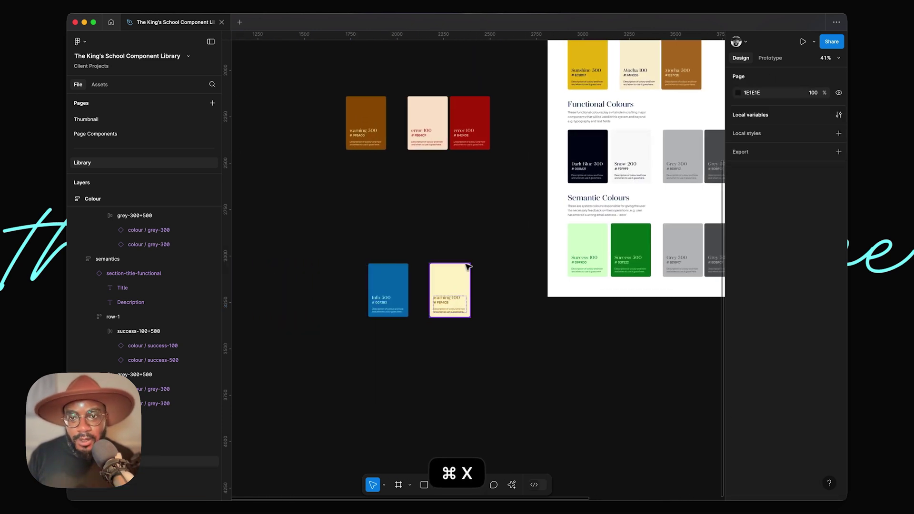
{"action": "scroll", "coordinate": [518, 260], "scroll_direction": "right", "scroll_amount": 3}
{"action": "left_click", "coordinate": [579, 241], "text": "super"}
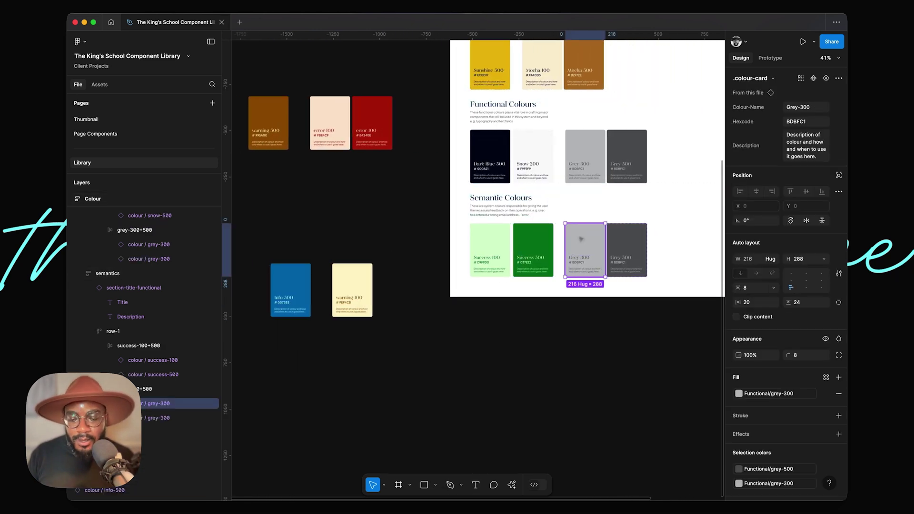
{"action": "key", "text": "super+shift+r"}
Step: Cut the loose Info 500 card and replace the Semantic section's Grey 500 card with it
{"action": "key", "text": "super+z"}
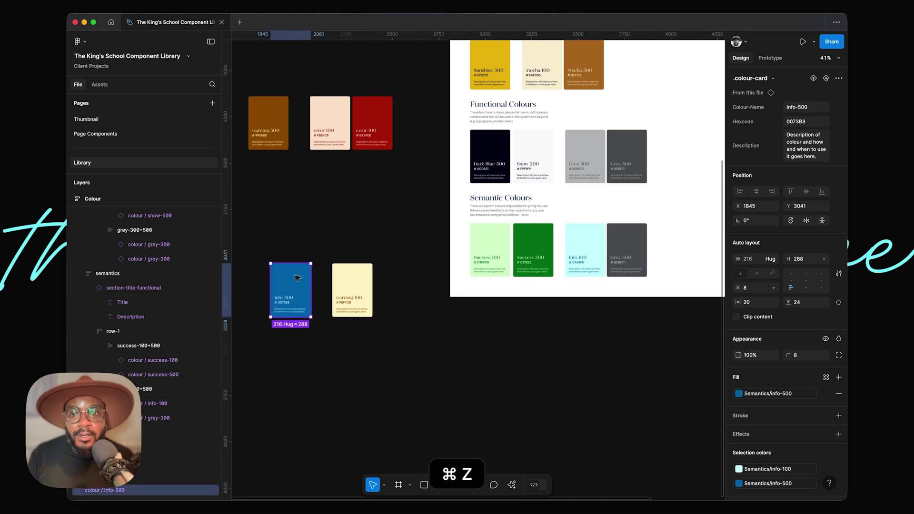
{"action": "key", "text": "super+x"}
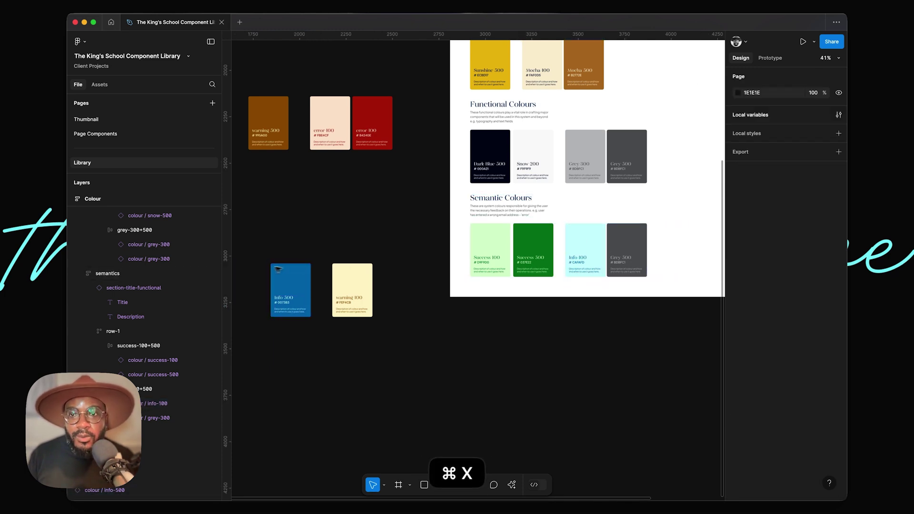
{"action": "left_click", "coordinate": [274, 274]}
{"action": "key", "text": "super+x"}
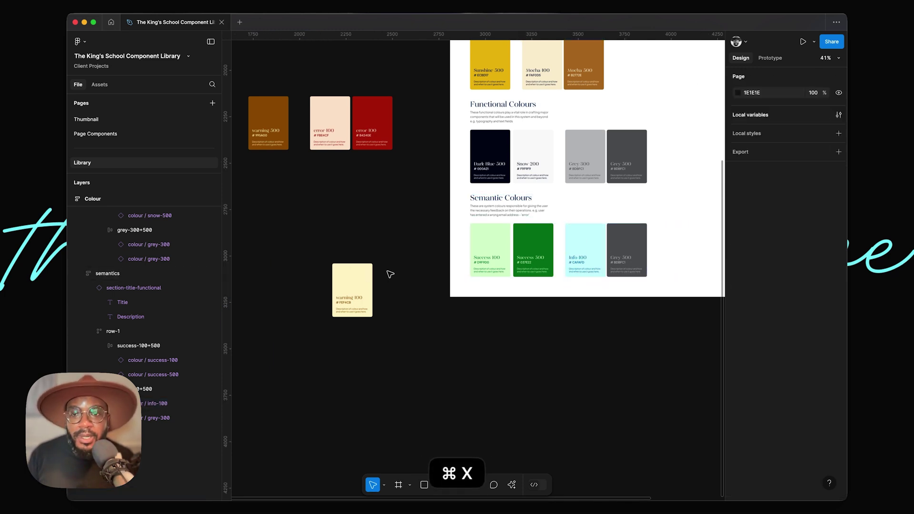
{"action": "left_click", "coordinate": [623, 237], "text": "super"}
{"action": "key", "text": "super+shift+r"}
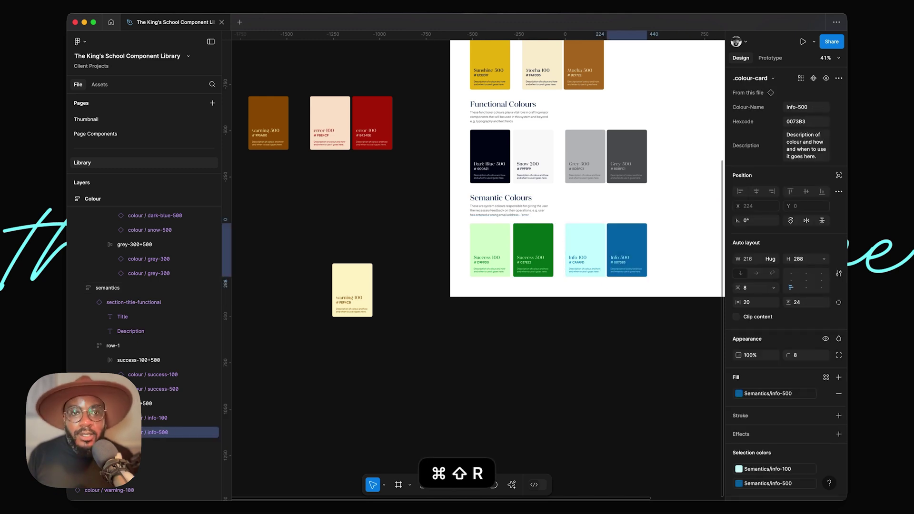
Step: Rename the Semantic section's frame holding the Info 100 and Info 500 cards as info-100+500
{"action": "scroll", "coordinate": [622, 237], "scroll_direction": "up", "scroll_amount": 5}
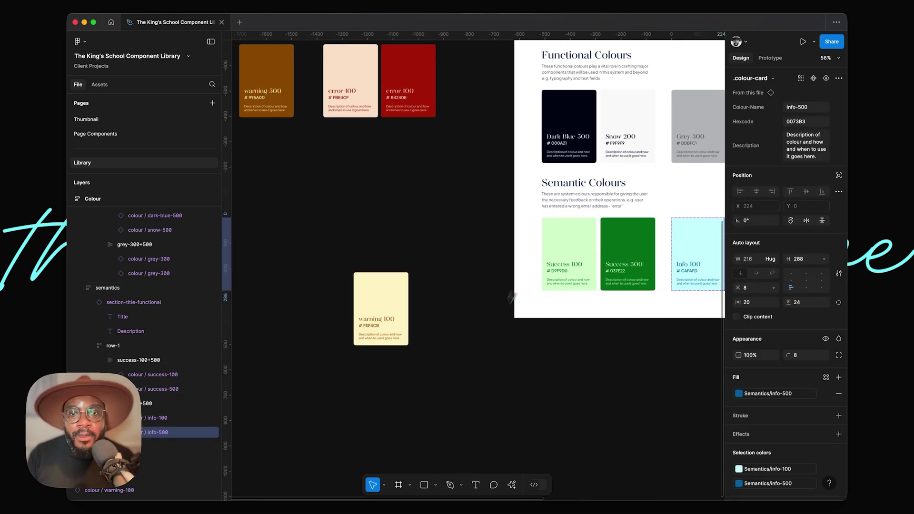
{"action": "scroll", "coordinate": [655, 261], "scroll_direction": "right", "scroll_amount": 5}
{"action": "left_click", "coordinate": [593, 310]}
{"action": "left_click", "coordinate": [602, 251]}
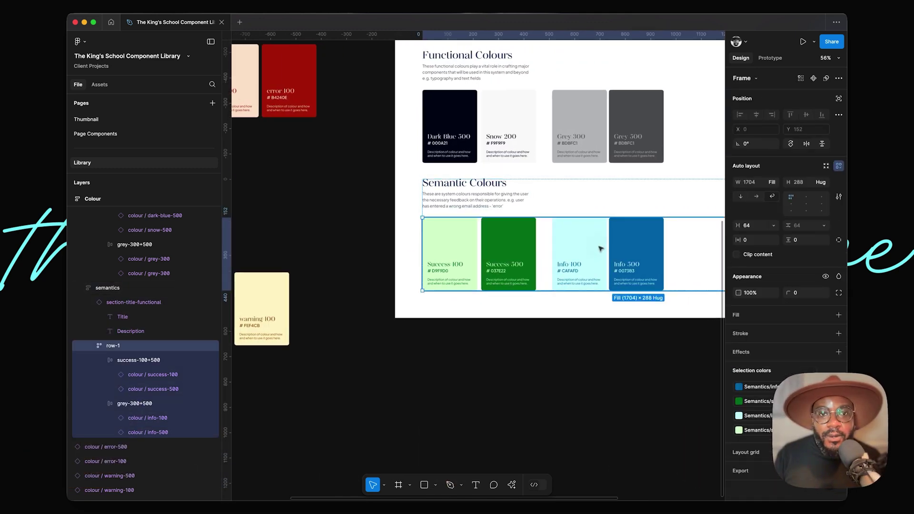
{"action": "scroll", "coordinate": [600, 257], "scroll_direction": "right", "scroll_amount": 1}
{"action": "key", "text": "super+r"}
{"action": "key", "text": "Left"}
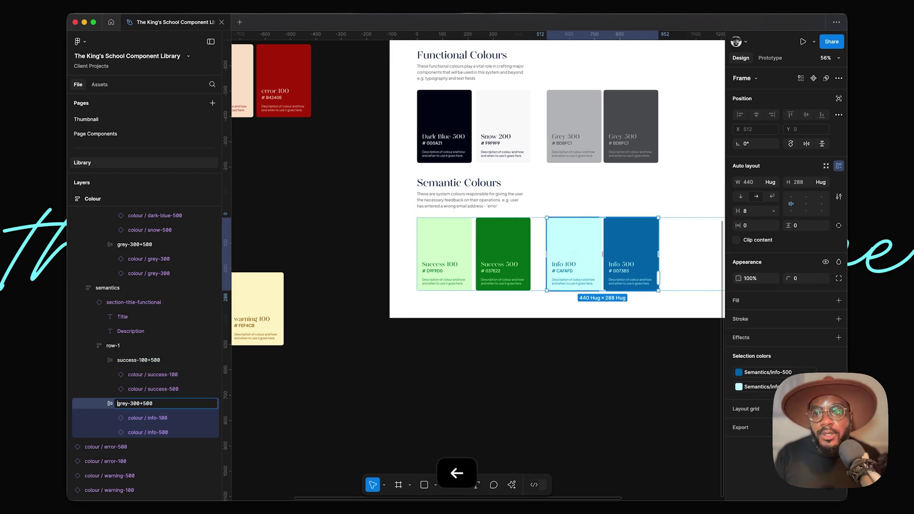
{"action": "key", "text": "BackSpace"}
{"action": "key", "text": "Right"}
{"action": "key", "text": "Right"}
{"action": "key", "text": "Right"}
{"action": "key", "text": "Right"}
{"action": "key", "text": "BackSpace"}
{"action": "key", "text": "BackSpace"}
{"action": "key", "text": "BackSpace"}
{"action": "key", "text": "BackSpace"}
{"action": "type", "text": "info"}
{"action": "key", "text": "Right"}
{"action": "key", "text": "Right"}
{"action": "key", "text": "BackSpace"}
{"action": "type", "text": "1"}
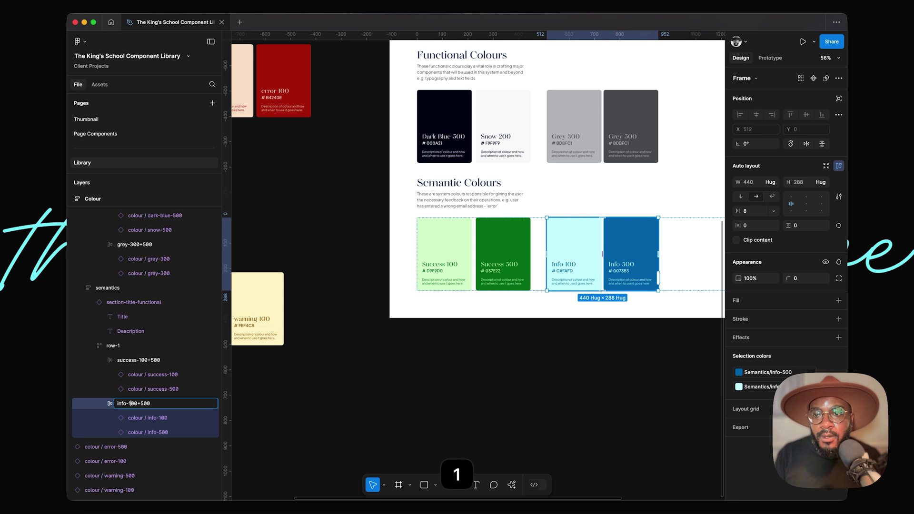
{"action": "key", "text": "Return"}
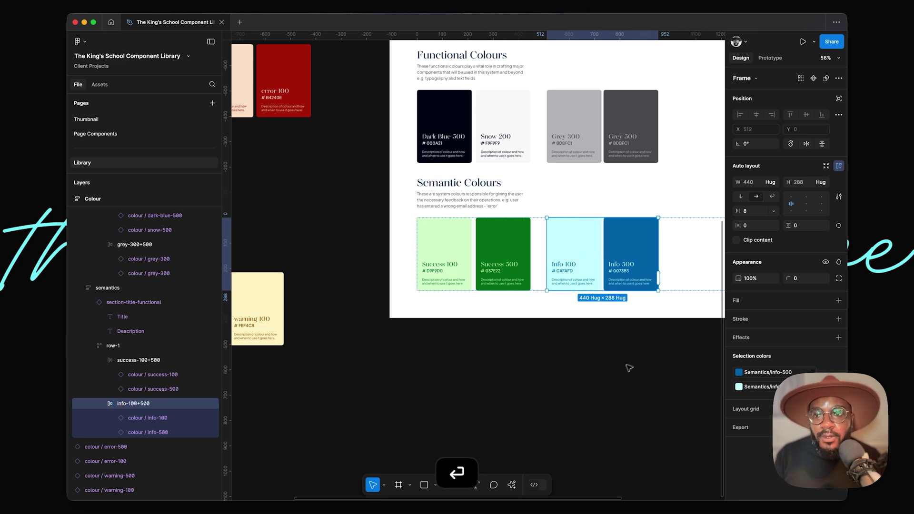
Step: Duplicate the info-100+500 frame within the Semantic section's row
{"action": "scroll", "coordinate": [624, 371], "scroll_direction": "down", "scroll_amount": 3}
{"action": "left_click", "coordinate": [622, 373]}
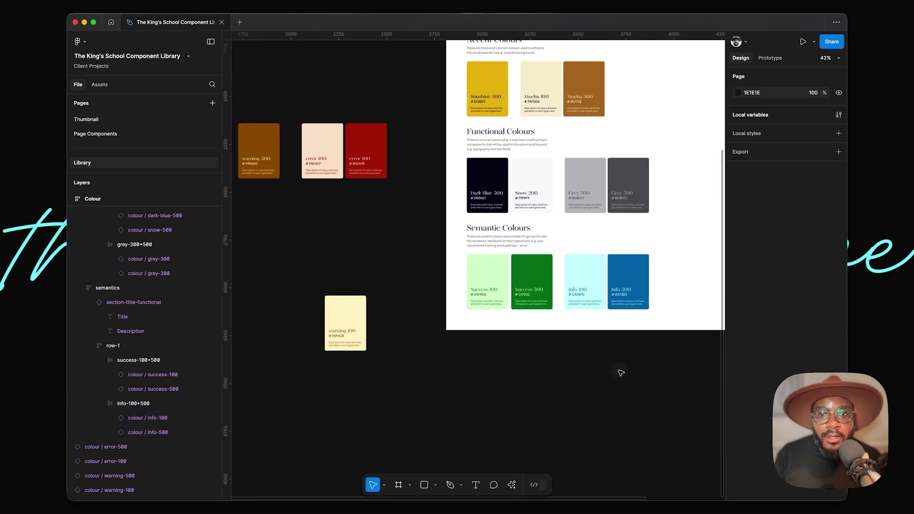
{"action": "left_click", "coordinate": [607, 288]}
{"action": "left_click", "coordinate": [609, 289]}
{"action": "key", "text": "super+d"}
Step: Rename the duplicated info frame as warning-100+500
{"action": "key", "text": "super+r"}
{"action": "key", "text": "Left"}
{"action": "key", "text": "shift+Right"}
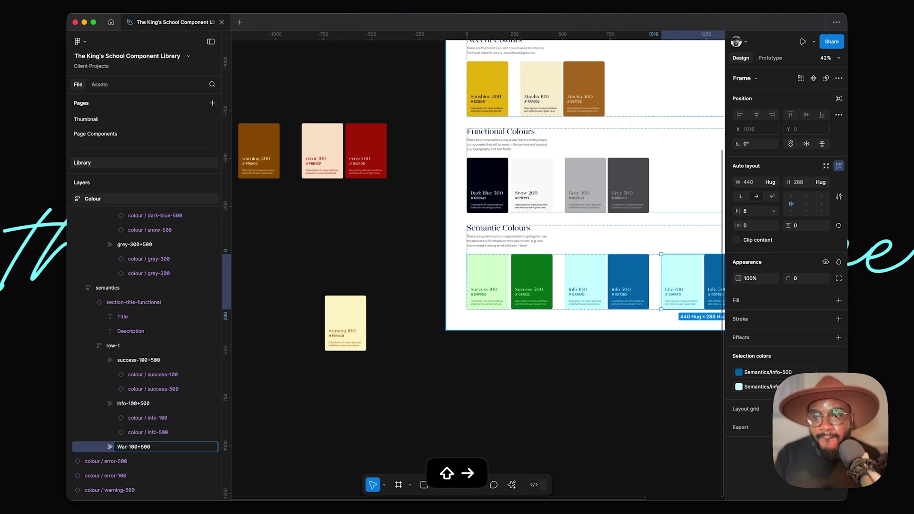
{"action": "key", "text": "BackSpace"}
{"action": "key", "text": "BackSpace"}
{"action": "key", "text": "BackSpace"}
{"action": "type", "text": "warn"}
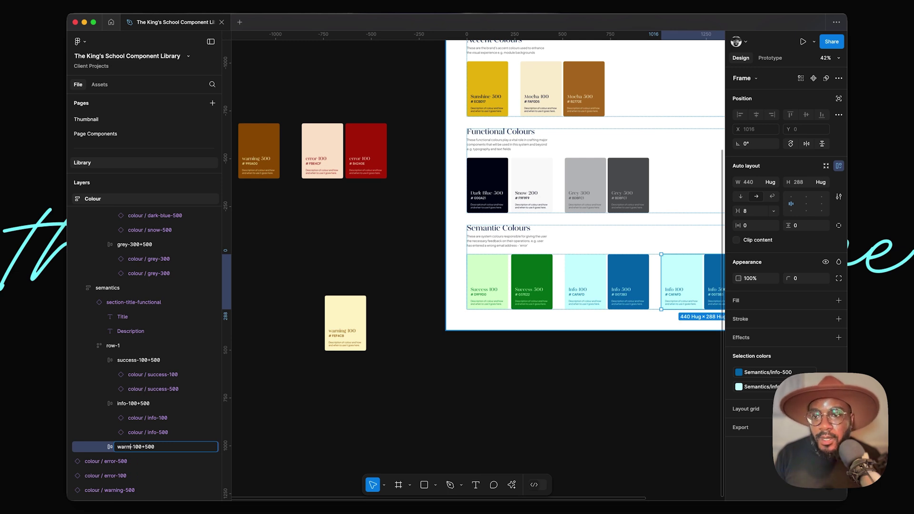
{"action": "key", "text": "BackSpace"}
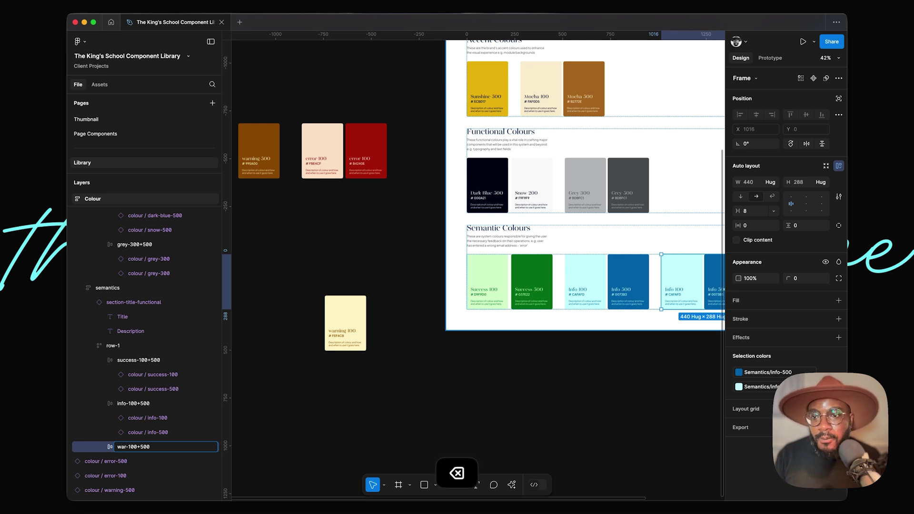
{"action": "type", "text": "ning"}
{"action": "key", "text": "Return"}
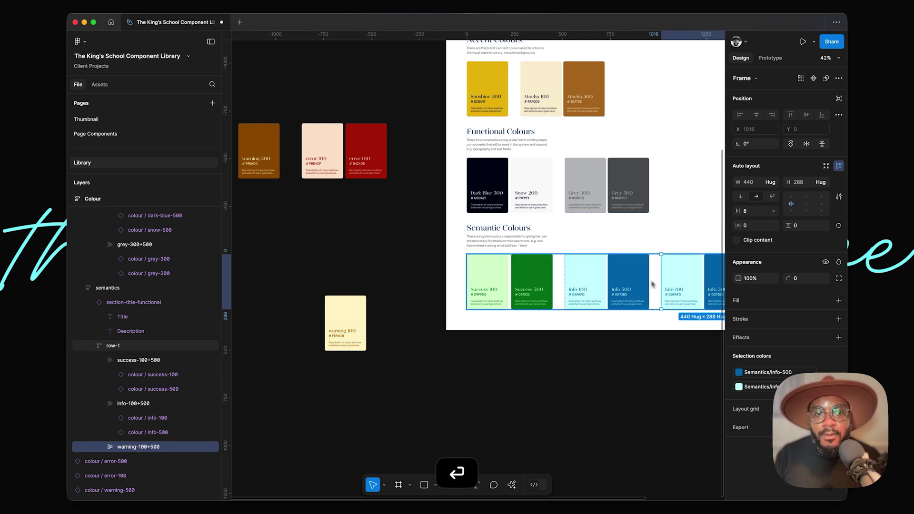
Step: Cut the loose warning 100 card and replace the Info 100 card in the warning-100+500 frame with it
{"action": "scroll", "coordinate": [650, 284], "scroll_direction": "right", "scroll_amount": 5}
{"action": "scroll", "coordinate": [650, 284], "scroll_direction": "left", "scroll_amount": 5}
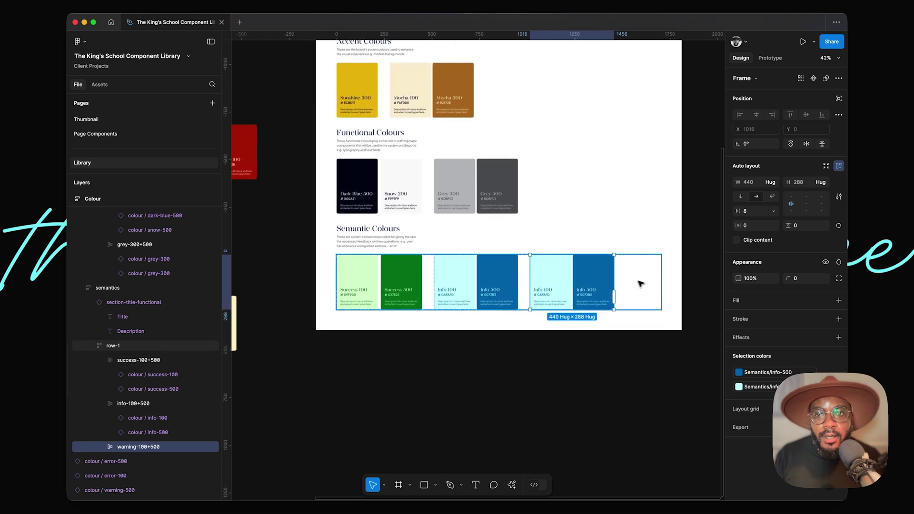
{"action": "left_click", "coordinate": [371, 322]}
{"action": "key", "text": "super+x"}
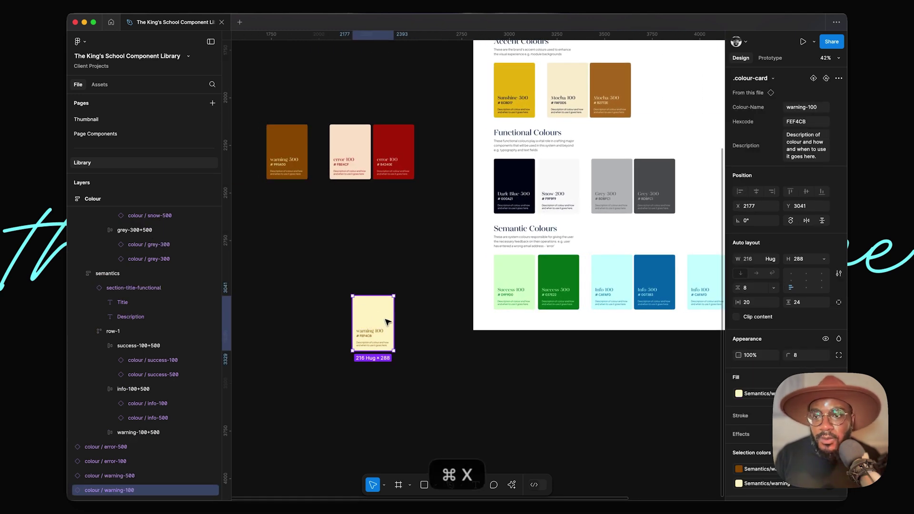
{"action": "scroll", "coordinate": [690, 314], "scroll_direction": "right", "scroll_amount": 3}
{"action": "left_click", "coordinate": [637, 271]}
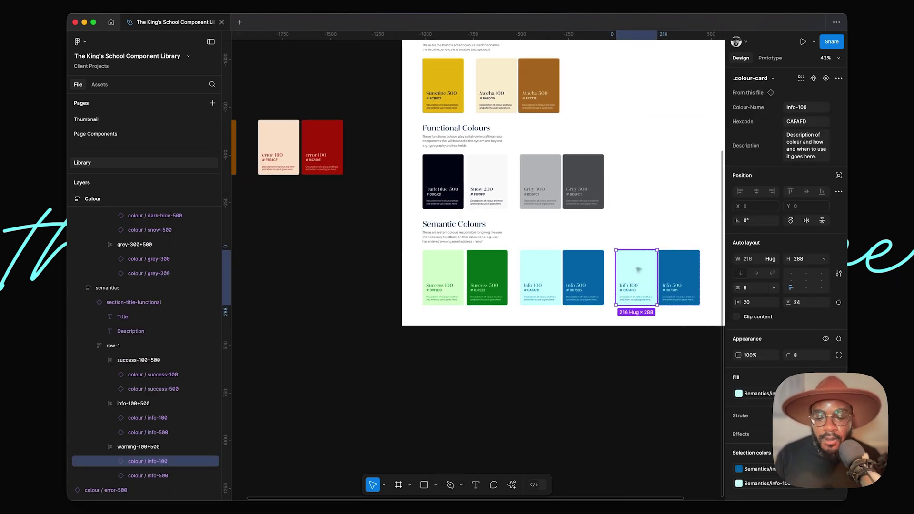
{"action": "key", "text": "super+shift+r"}
Step: Cut the loose warning 500 card and replace the Info 500 card in the warning-100+500 frame with it
{"action": "scroll", "coordinate": [280, 153], "scroll_direction": "left", "scroll_amount": 3}
{"action": "left_click", "coordinate": [324, 150]}
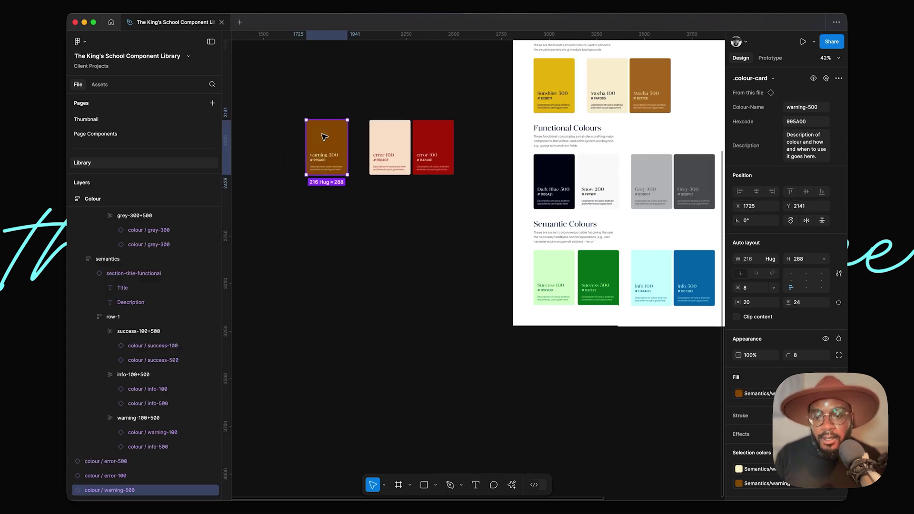
{"action": "key", "text": "super+x"}
{"action": "scroll", "coordinate": [402, 231], "scroll_direction": "right", "scroll_amount": 5}
{"action": "scroll", "coordinate": [402, 231], "scroll_direction": "right", "scroll_amount": 2}
{"action": "left_click", "coordinate": [526, 269]}
{"action": "key", "text": "super+shift+r"}
{"action": "left_click", "coordinate": [518, 381]}
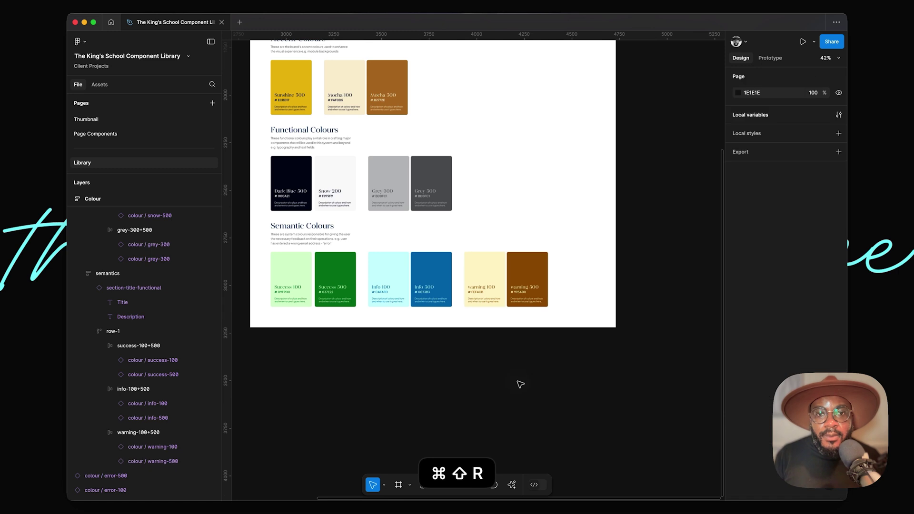
Step: Duplicate the warning-100+500 frame so a fourth card pair joins the Semantic section
{"action": "scroll", "coordinate": [519, 381], "scroll_direction": "left", "scroll_amount": 5}
{"action": "left_click", "coordinate": [649, 279]}
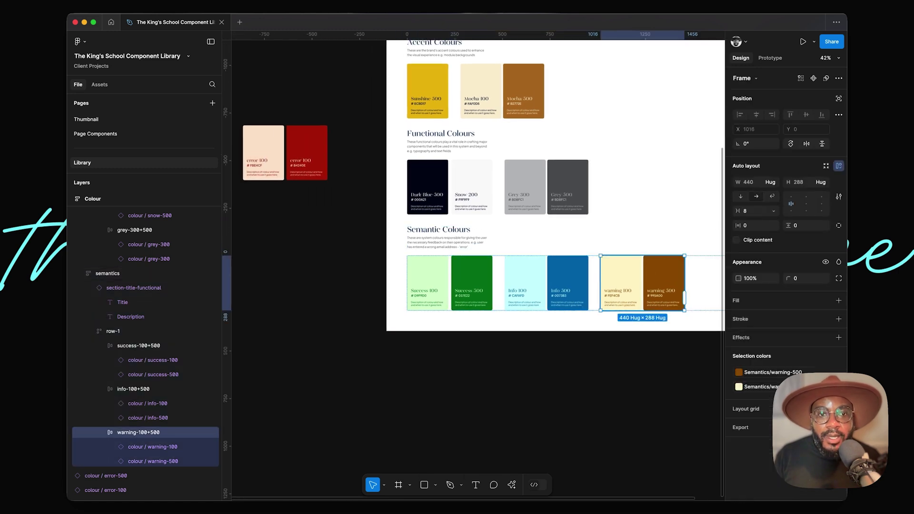
{"action": "scroll", "coordinate": [484, 186], "scroll_direction": "right", "scroll_amount": 6}
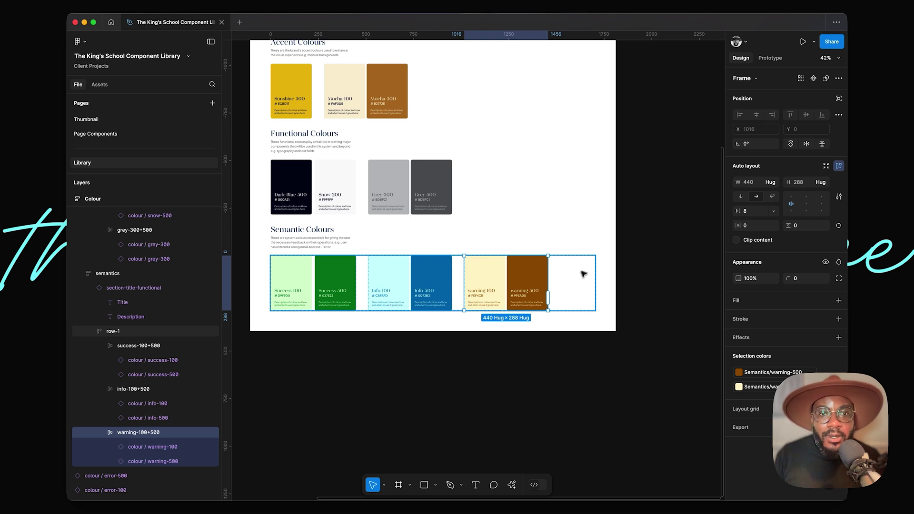
{"action": "key", "text": "super+d"}
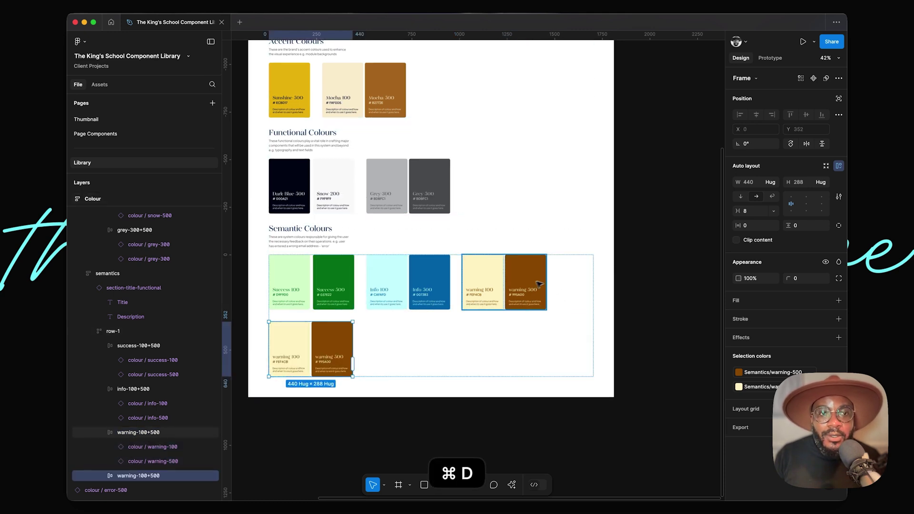
Step: Set the gap between cards to 8 in both the success-100+500 and dark-blue-500+snow-200 frames
{"action": "left_click", "coordinate": [563, 255]}
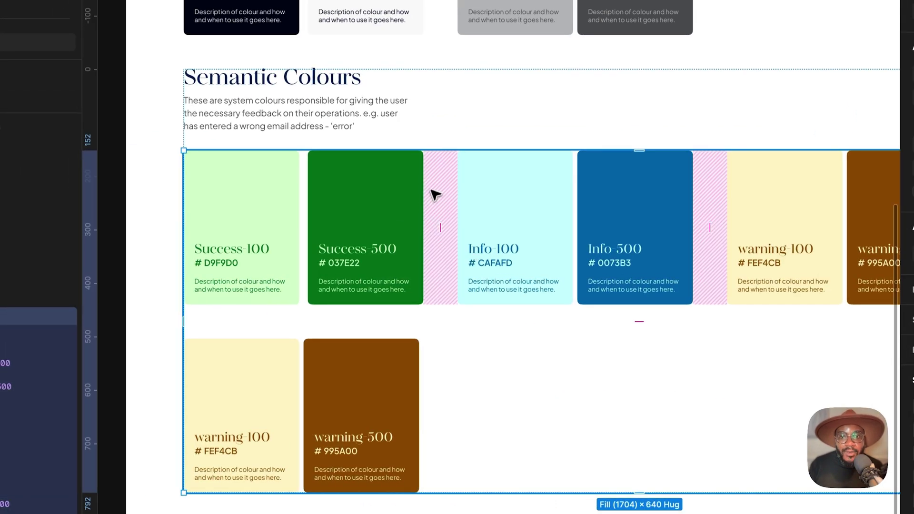
{"action": "scroll", "coordinate": [513, 372], "scroll_direction": "down", "scroll_amount": 5}
{"action": "scroll", "coordinate": [513, 370], "scroll_direction": "up", "scroll_amount": 5}
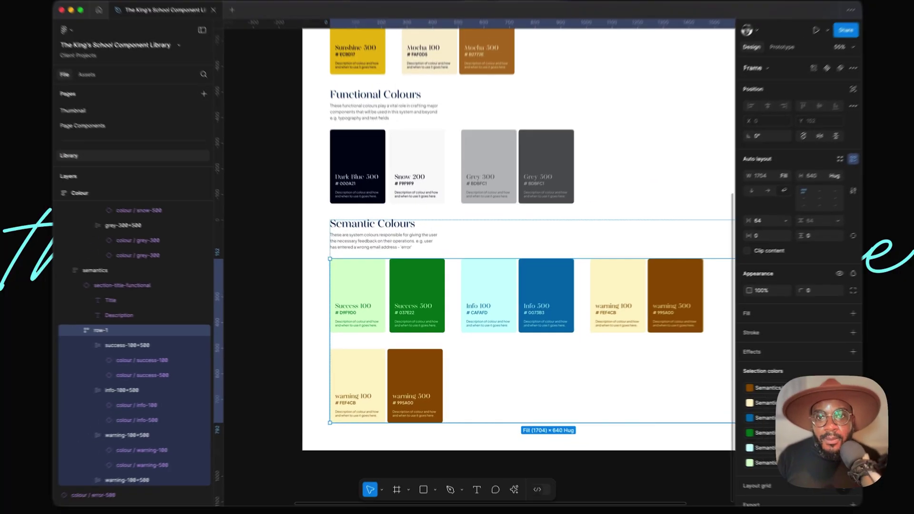
{"action": "scroll", "coordinate": [486, 364], "scroll_direction": "down", "scroll_amount": 2}
{"action": "left_click", "coordinate": [431, 313]}
{"action": "left_click", "coordinate": [458, 307]}
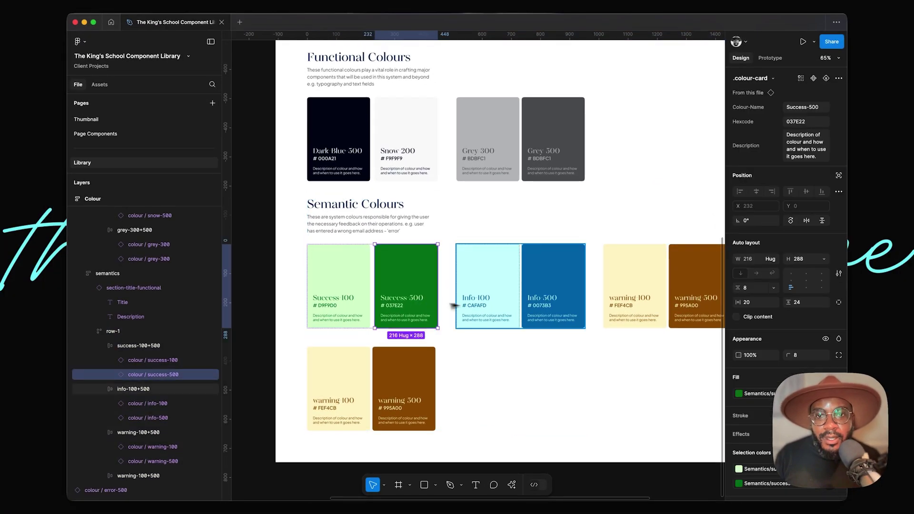
{"action": "left_click", "coordinate": [365, 284]}
{"action": "scroll", "coordinate": [376, 300], "scroll_direction": "up", "scroll_amount": 5}
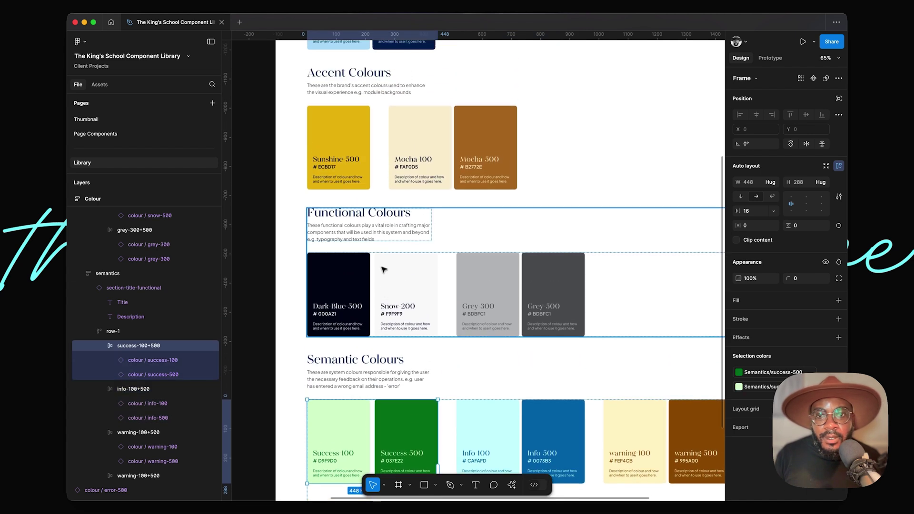
{"action": "left_click", "coordinate": [381, 281], "text": "shift"}
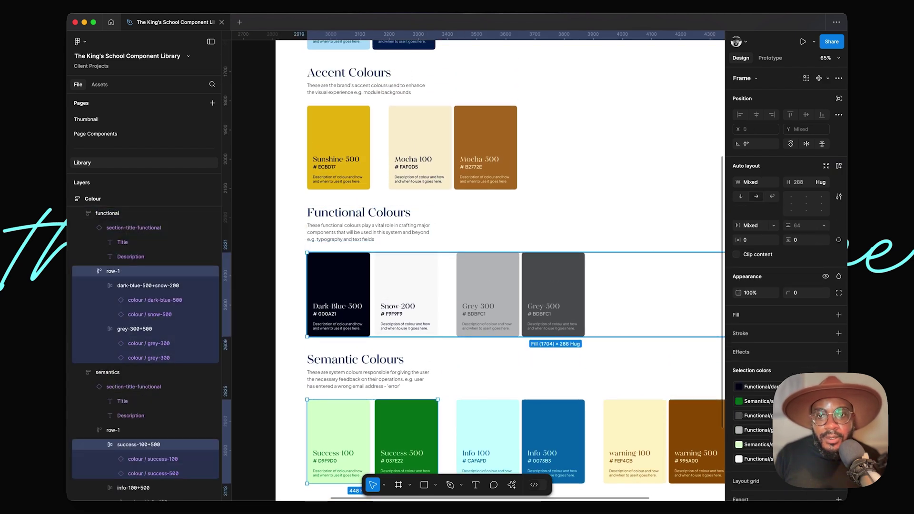
{"action": "left_click", "coordinate": [380, 282], "text": "shift"}
{"action": "left_click", "coordinate": [757, 211]}
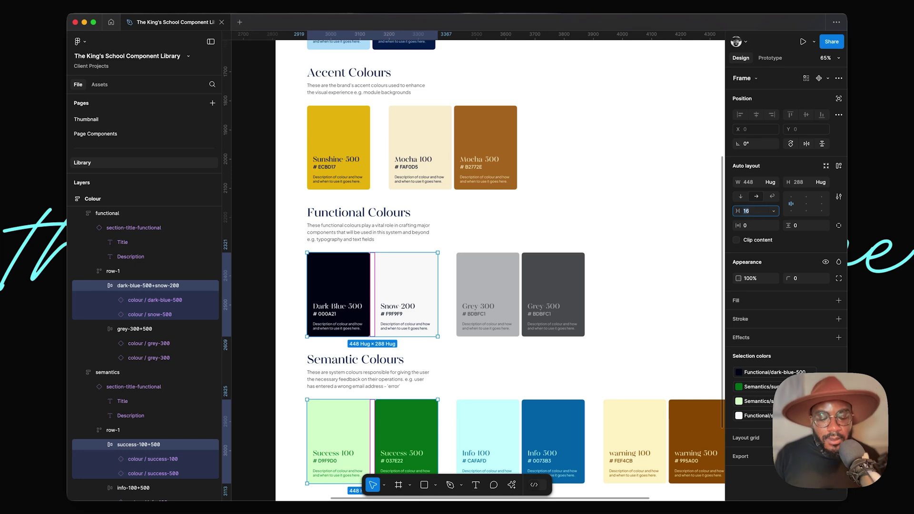
{"action": "type", "text": "8"}
{"action": "key", "text": "Return"}
{"action": "left_click", "coordinate": [503, 279]}
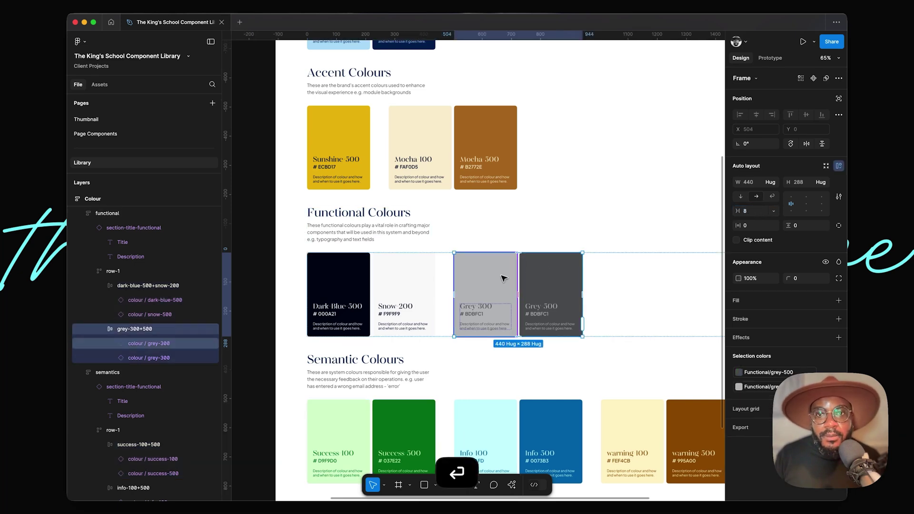
Step: Rename the duplicated warning frame in the second row of the Semantic section to error-100+500
{"action": "scroll", "coordinate": [503, 278], "scroll_direction": "down", "scroll_amount": 5}
{"action": "scroll", "coordinate": [476, 305], "scroll_direction": "down", "scroll_amount": 3}
{"action": "scroll", "coordinate": [467, 318], "scroll_direction": "up", "scroll_amount": 8}
{"action": "scroll", "coordinate": [474, 320], "scroll_direction": "down", "scroll_amount": 6}
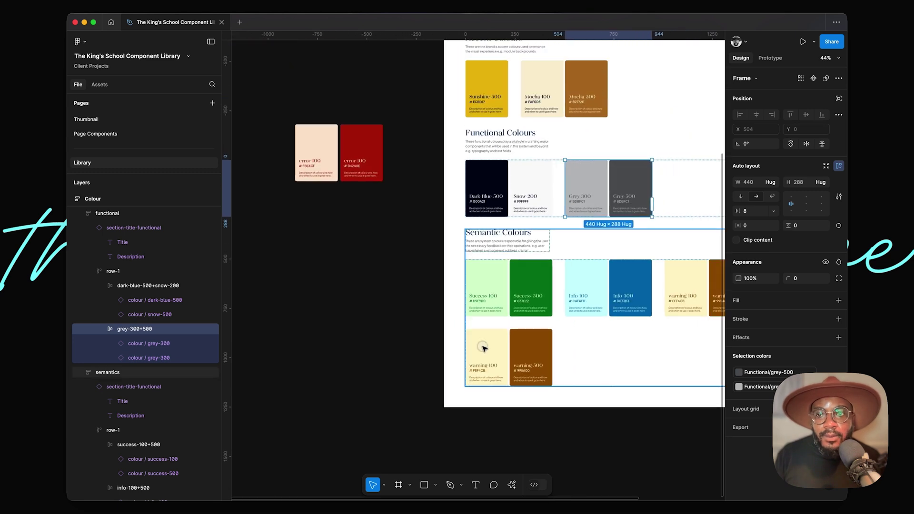
{"action": "left_click", "coordinate": [484, 348]}
{"action": "left_click", "coordinate": [484, 348]}
{"action": "key", "text": "super+r"}
{"action": "type", "text": "e"}
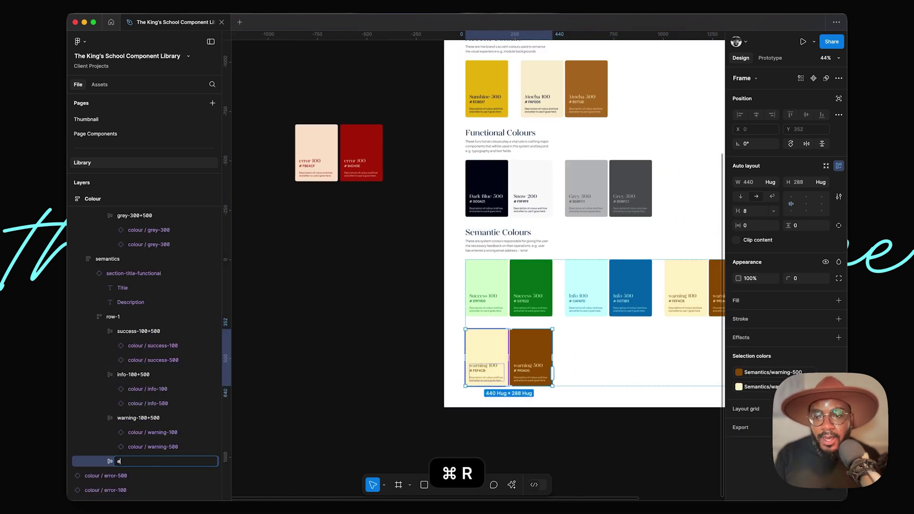
{"action": "type", "text": "rror-100"}
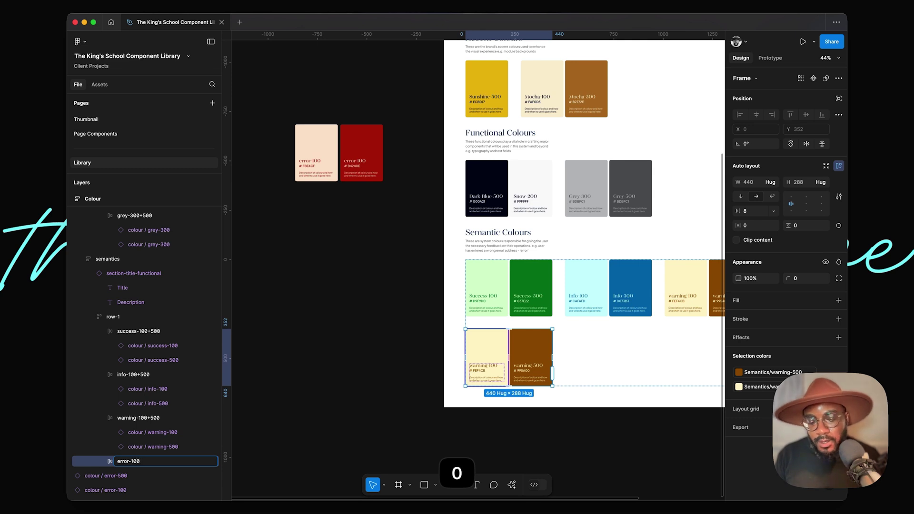
{"action": "type", "text": "+500"}
{"action": "key", "text": "Return"}
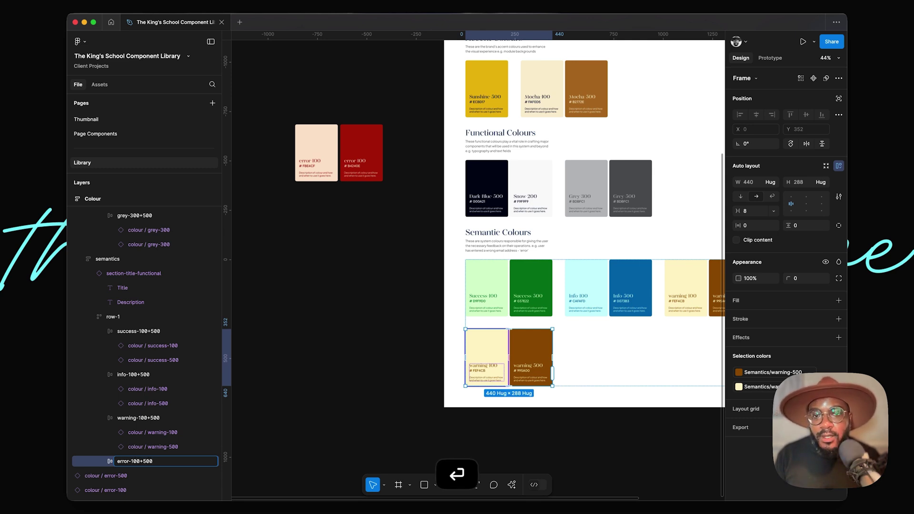
Step: Cut the loose error 100 card and replace the warning 100 card in the error-100+500 frame with it
{"action": "left_click", "coordinate": [414, 247]}
{"action": "left_click", "coordinate": [316, 159]}
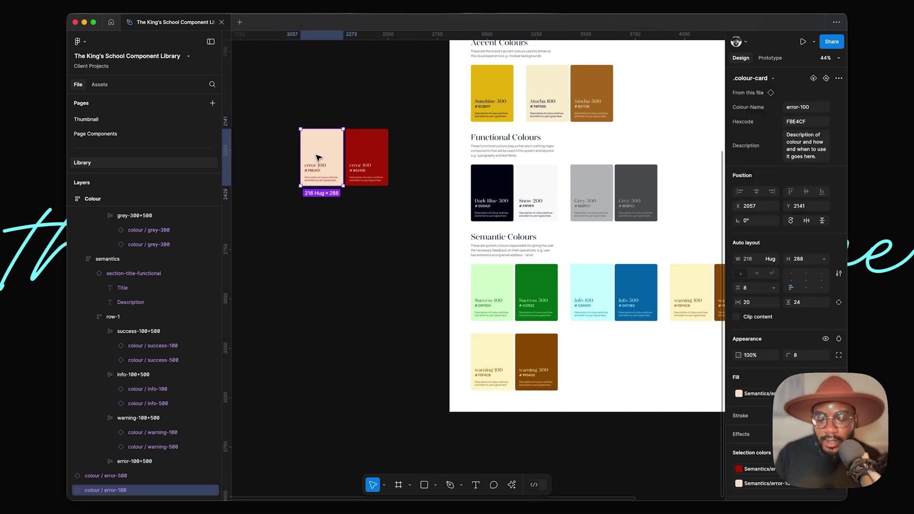
{"action": "scroll", "coordinate": [318, 158], "scroll_direction": "left", "scroll_amount": 2}
{"action": "key", "text": "super+x"}
{"action": "left_click", "coordinate": [520, 357]}
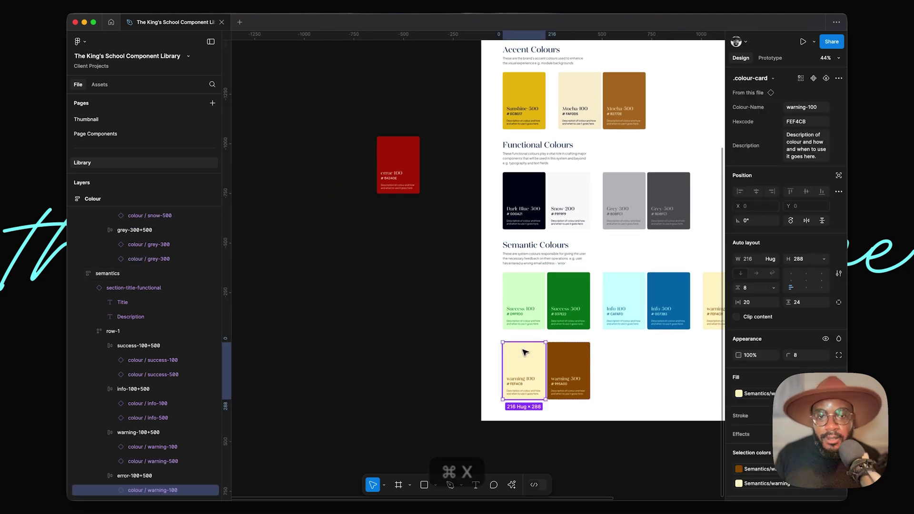
{"action": "key", "text": "super+shift+r"}
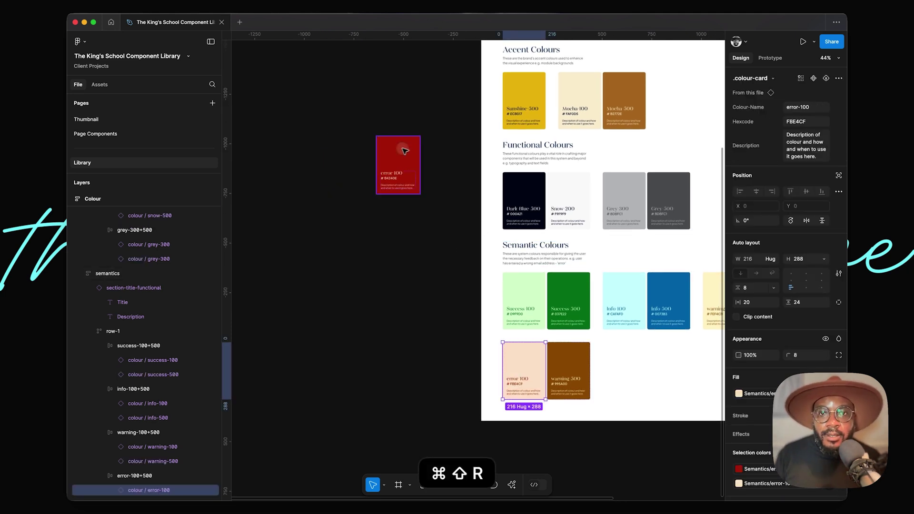
Step: Cut the loose dark red error-500 card and replace the warning 500 card in the error-100+500 frame with it
{"action": "left_click", "coordinate": [400, 151]}
{"action": "scroll", "coordinate": [400, 154], "scroll_direction": "up", "scroll_amount": 2}
{"action": "key", "text": "super+x"}
{"action": "scroll", "coordinate": [521, 279], "scroll_direction": "up", "scroll_amount": 1}
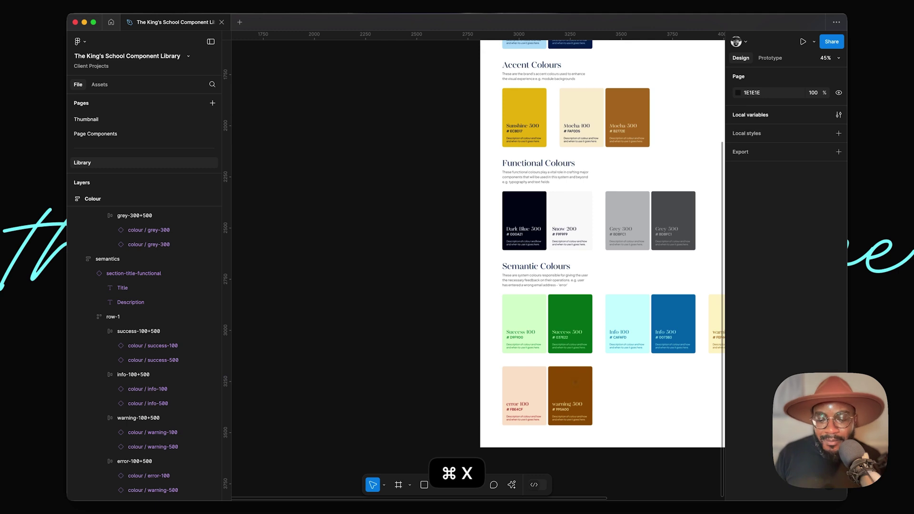
{"action": "key", "text": "super+shift+r"}
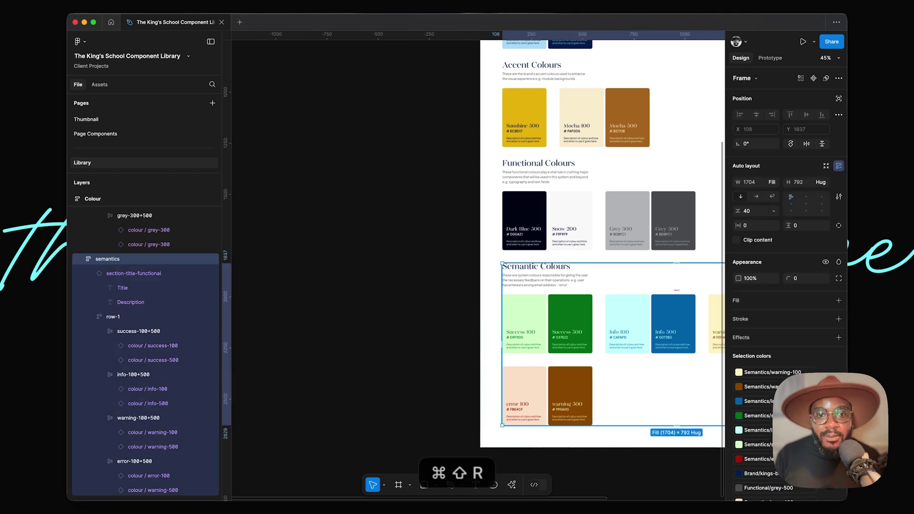
{"action": "key", "text": "super+shift+r"}
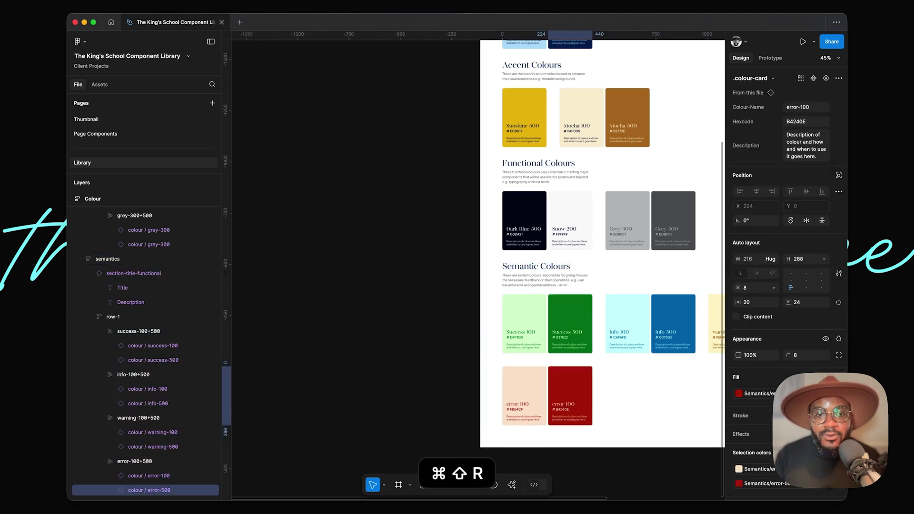
Step: Review the whole Colour page, checking the layout of the Brand, Accent, Functional and Semantic sections
{"action": "scroll", "coordinate": [572, 380], "scroll_direction": "down", "scroll_amount": 5}
{"action": "scroll", "coordinate": [579, 407], "scroll_direction": "up", "scroll_amount": 3}
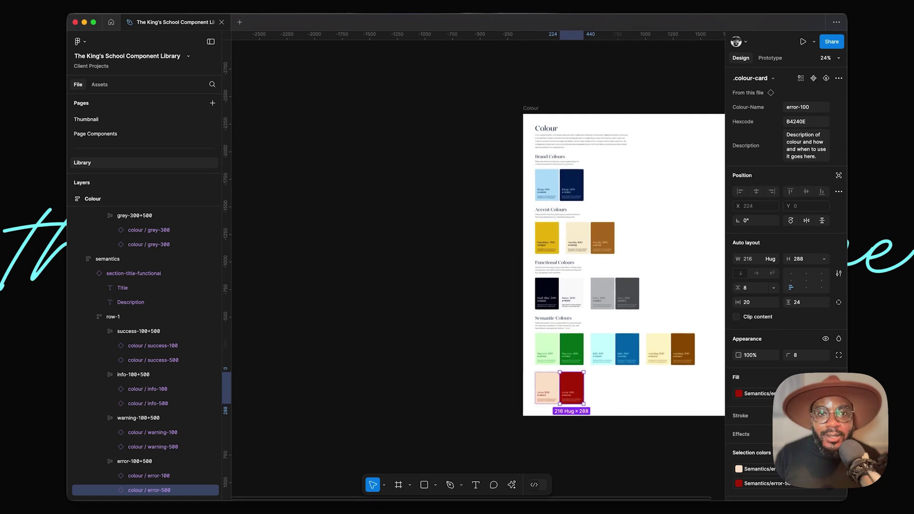
{"action": "scroll", "coordinate": [621, 285], "scroll_direction": "right", "scroll_amount": 5}
{"action": "scroll", "coordinate": [615, 367], "scroll_direction": "up", "scroll_amount": 3}
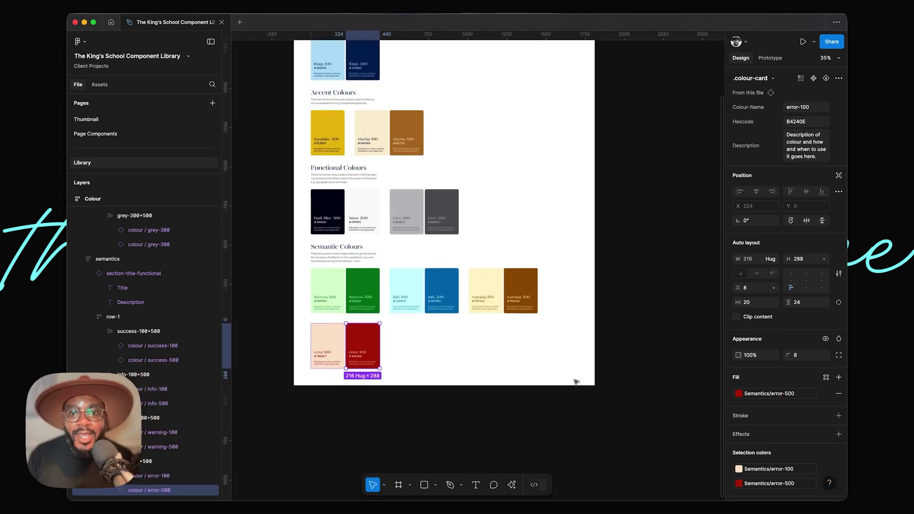
{"action": "left_click", "coordinate": [615, 367]}
{"action": "scroll", "coordinate": [642, 336], "scroll_direction": "right", "scroll_amount": 3}
{"action": "scroll", "coordinate": [642, 336], "scroll_direction": "down", "scroll_amount": 2}
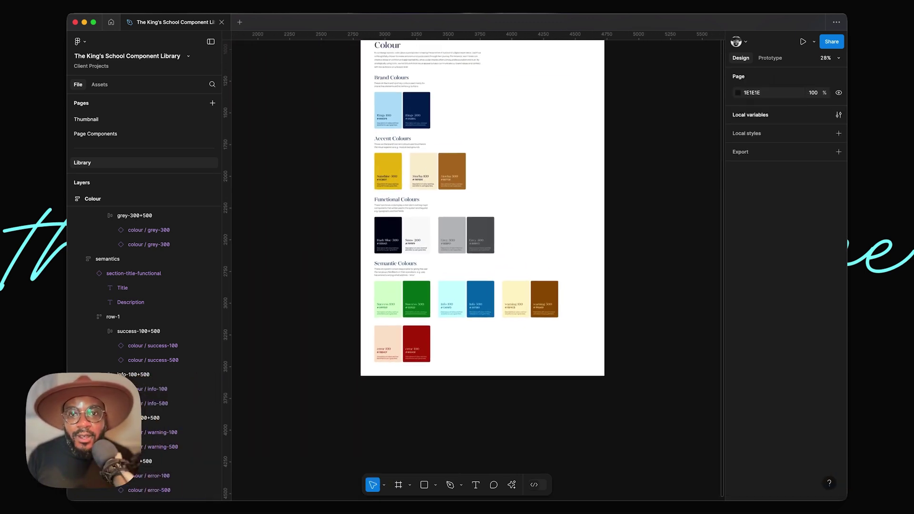
{"action": "scroll", "coordinate": [476, 228], "scroll_direction": "up", "scroll_amount": 2}
{"action": "scroll", "coordinate": [476, 228], "scroll_direction": "right", "scroll_amount": 3}
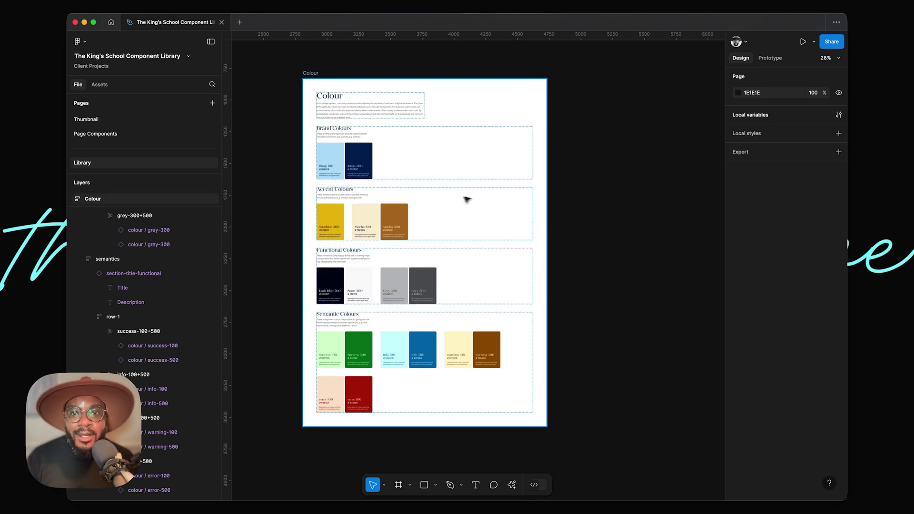
{"action": "scroll", "coordinate": [465, 198], "scroll_direction": "up", "scroll_amount": 4}
{"action": "left_click", "coordinate": [331, 88]}
{"action": "scroll", "coordinate": [280, 61], "scroll_direction": "down", "scroll_amount": 3}
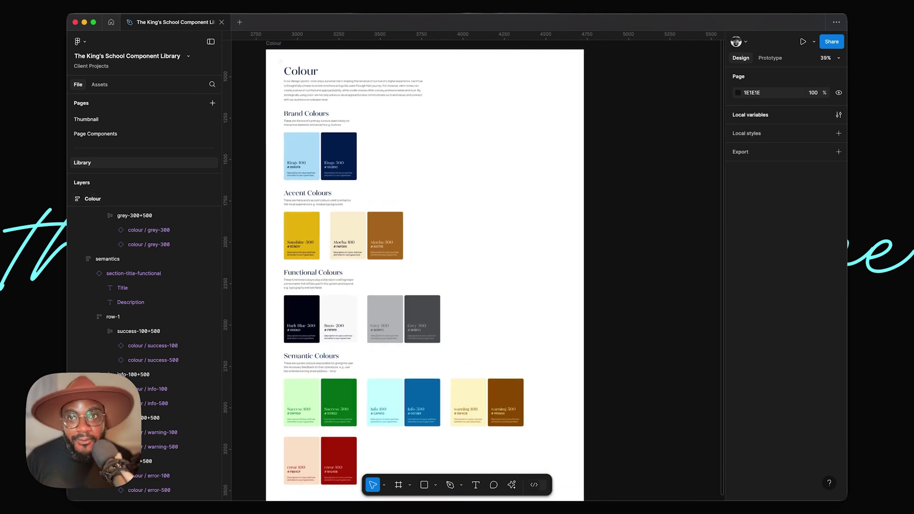
{"action": "scroll", "coordinate": [280, 61], "scroll_direction": "up", "scroll_amount": 2}
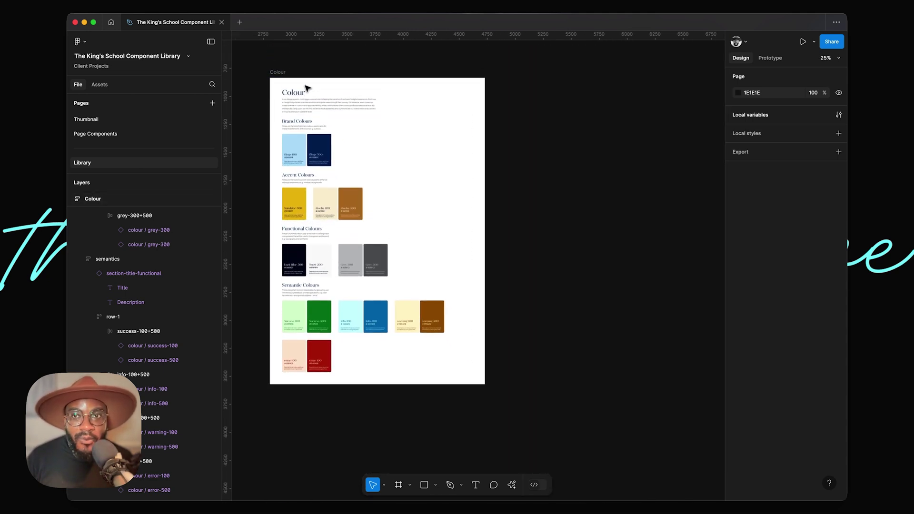
{"action": "left_click_drag", "start_coordinate": [277, 89], "coordinate": [588, 89]}
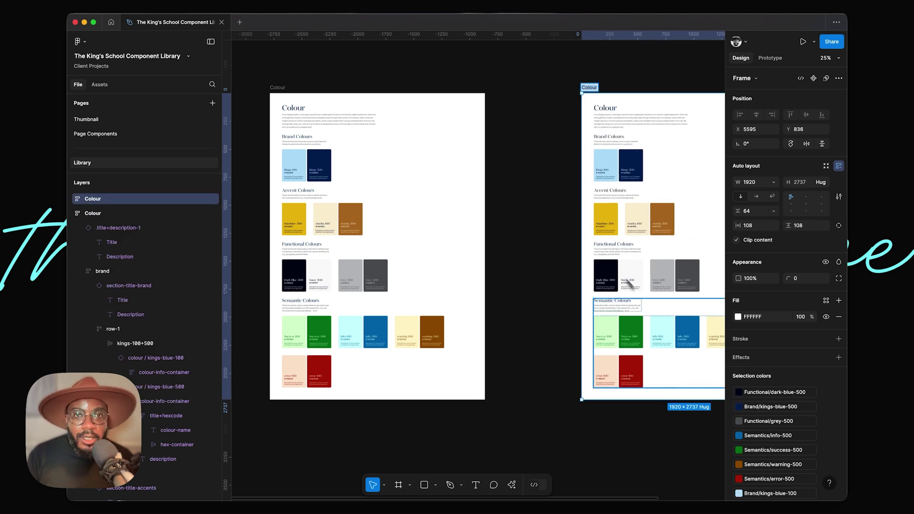
{"action": "key", "text": "Escape"}
{"action": "scroll", "coordinate": [589, 172], "scroll_direction": "down", "scroll_amount": 1}
{"action": "left_click", "coordinate": [567, 82]}
{"action": "left_click", "coordinate": [589, 82]}
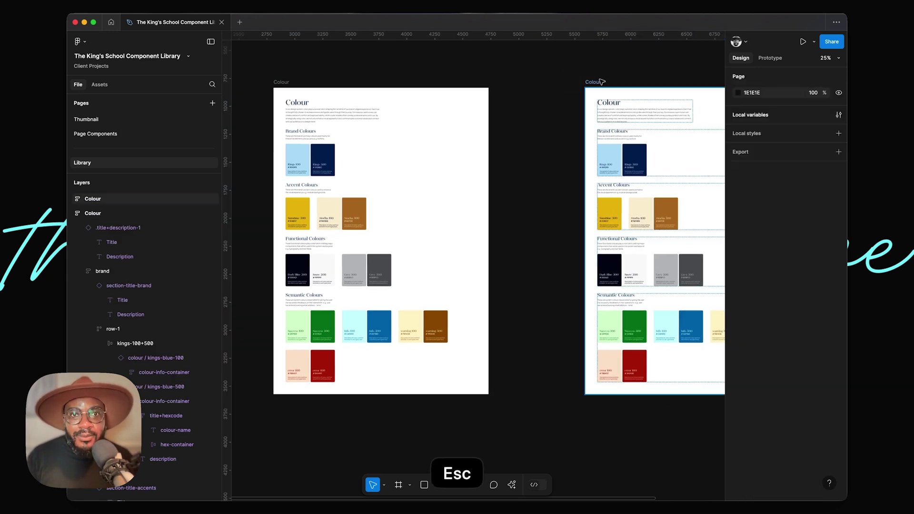
{"action": "key", "text": "BackSpace"}
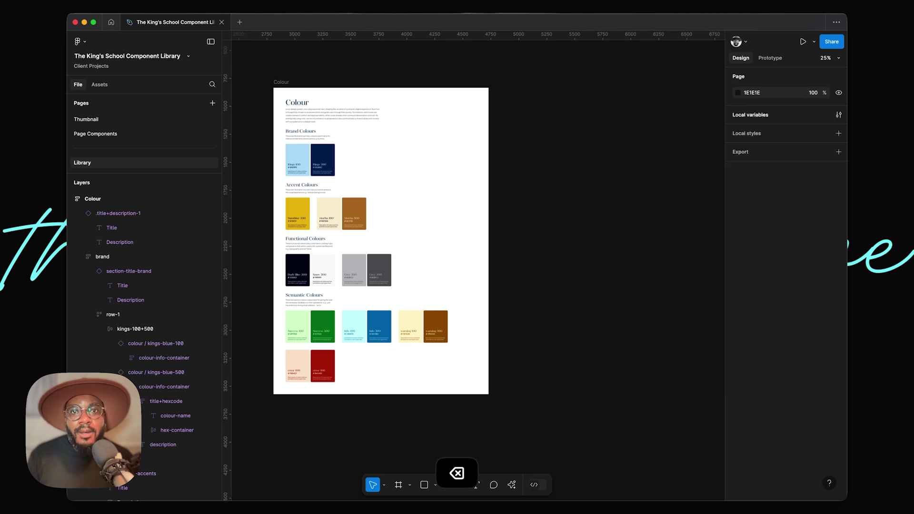
Step: Open the local variables, examine the colours in the Prims / Colour collection, and close it again
{"action": "scroll", "coordinate": [374, 119], "scroll_direction": "down", "scroll_amount": 3}
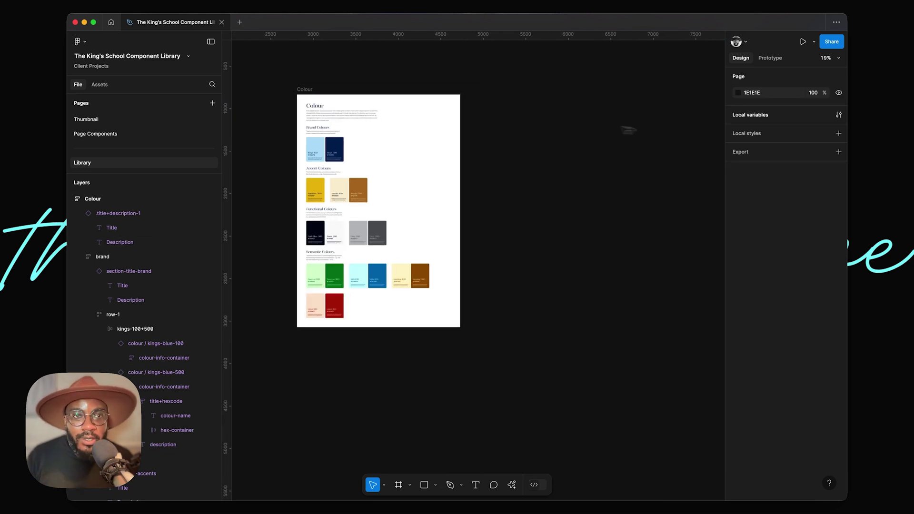
{"action": "scroll", "coordinate": [495, 151], "scroll_direction": "up", "scroll_amount": 5}
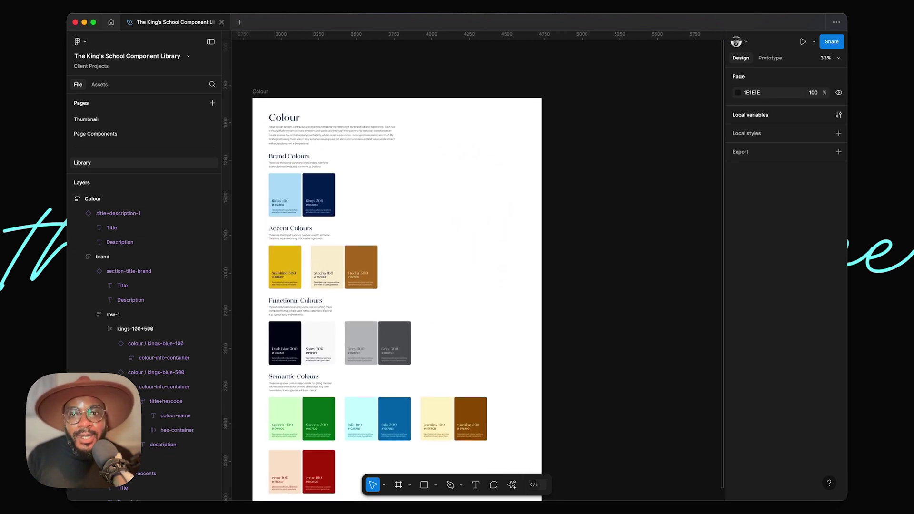
{"action": "scroll", "coordinate": [474, 267], "scroll_direction": "down", "scroll_amount": 2}
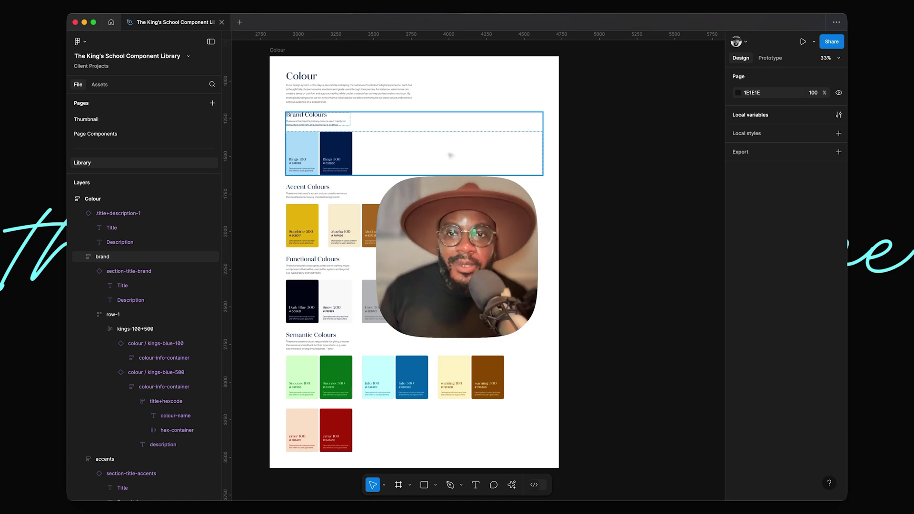
{"action": "scroll", "coordinate": [459, 158], "scroll_direction": "left", "scroll_amount": 2}
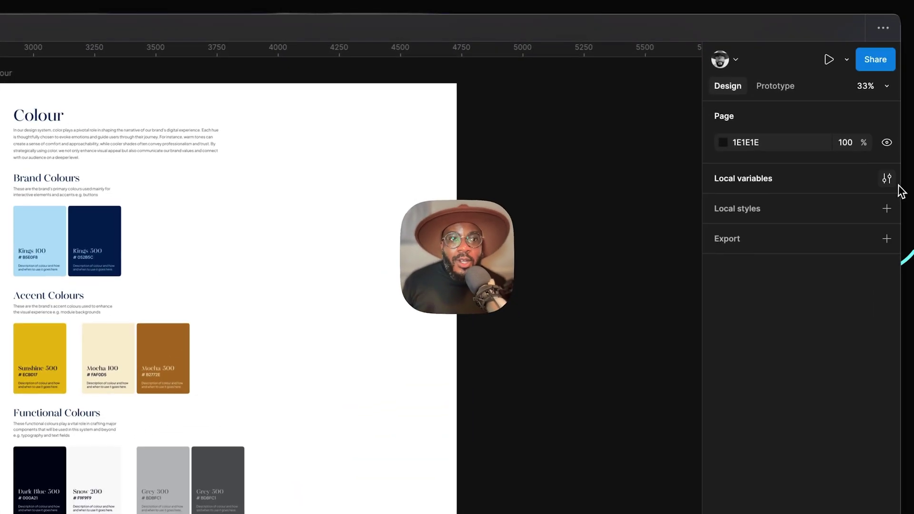
{"action": "left_click", "coordinate": [892, 182]}
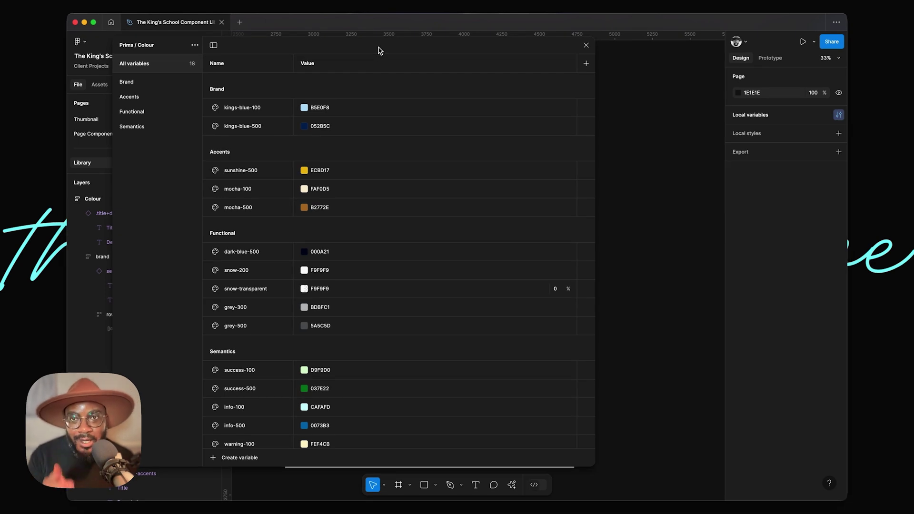
{"action": "left_click_drag", "start_coordinate": [376, 52], "coordinate": [478, 89]}
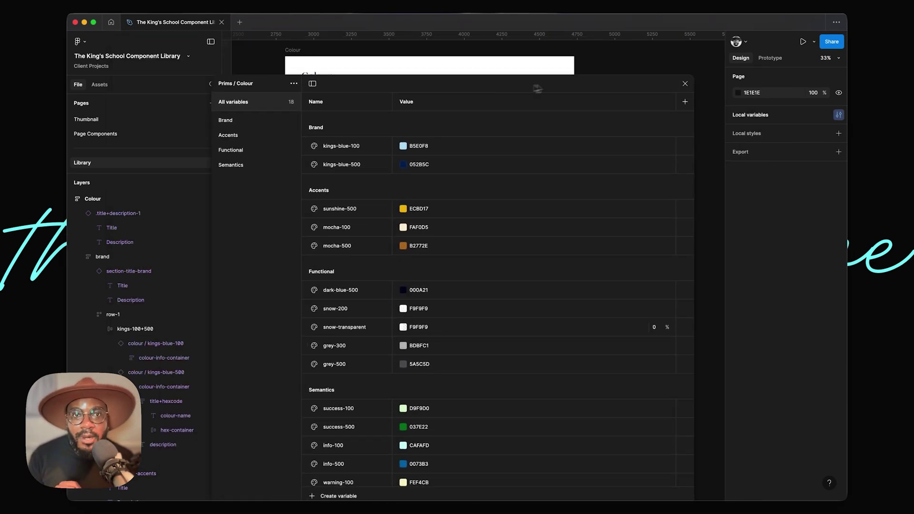
{"action": "left_click", "coordinate": [685, 84]}
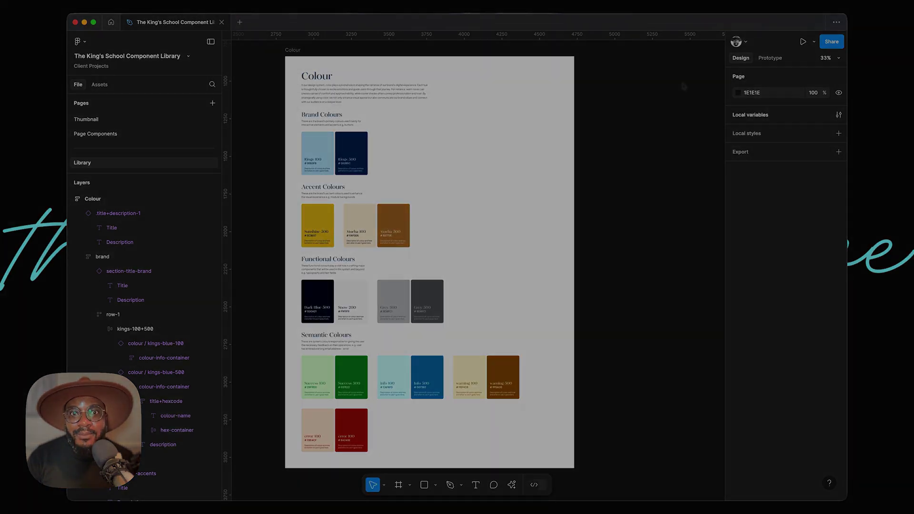